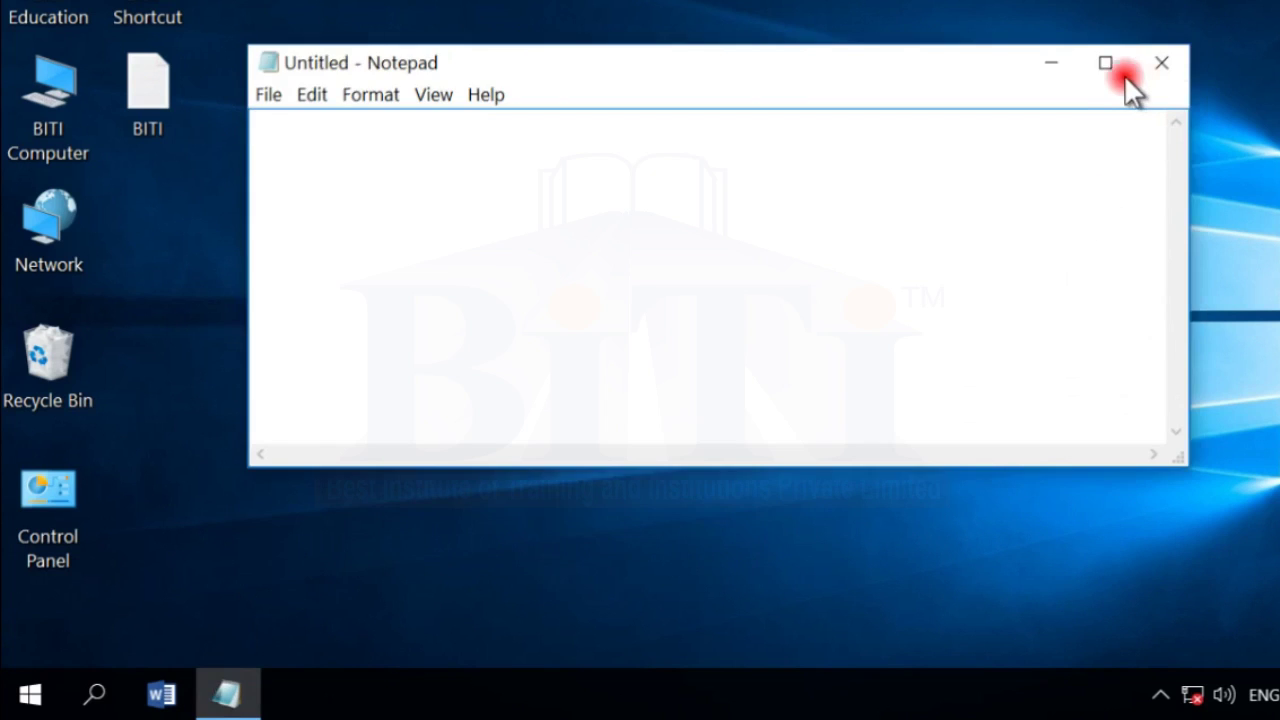
click(1106, 73)
click(1194, 6)
click(1172, 72)
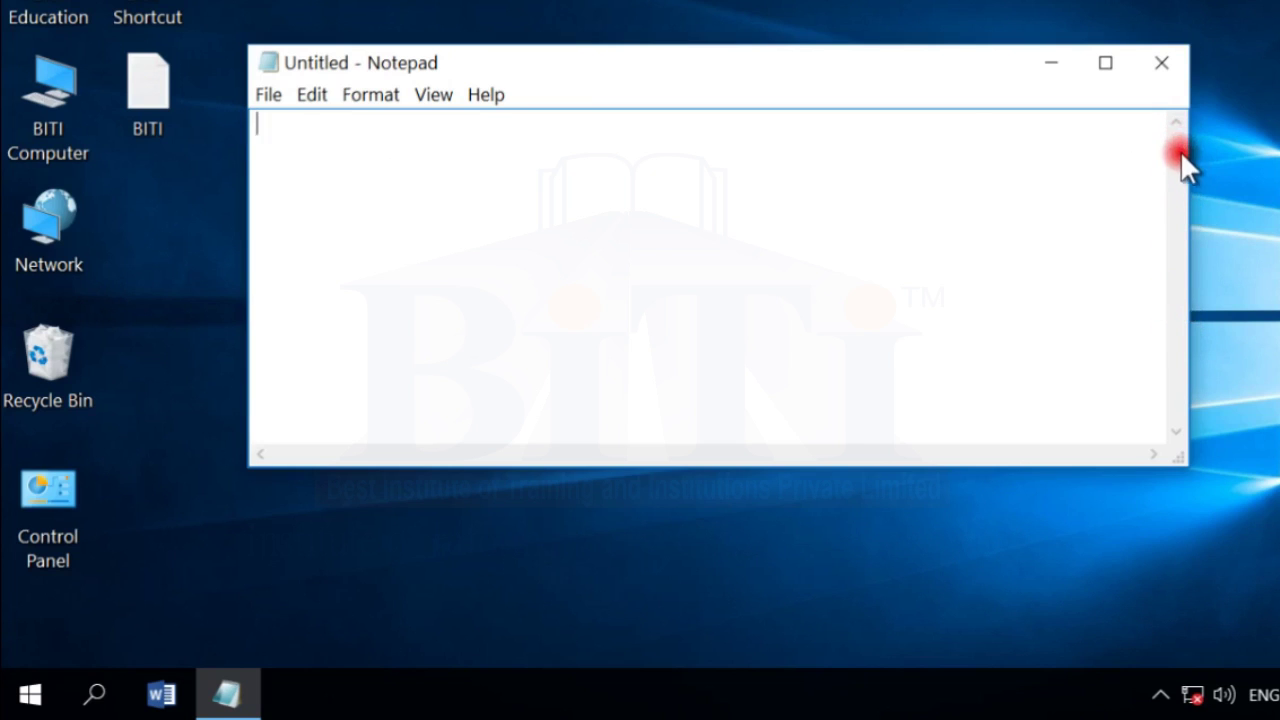
Step: Add blank lines down the document, enter csdxc near its beginning and xzczxc several lines below
click(638, 174)
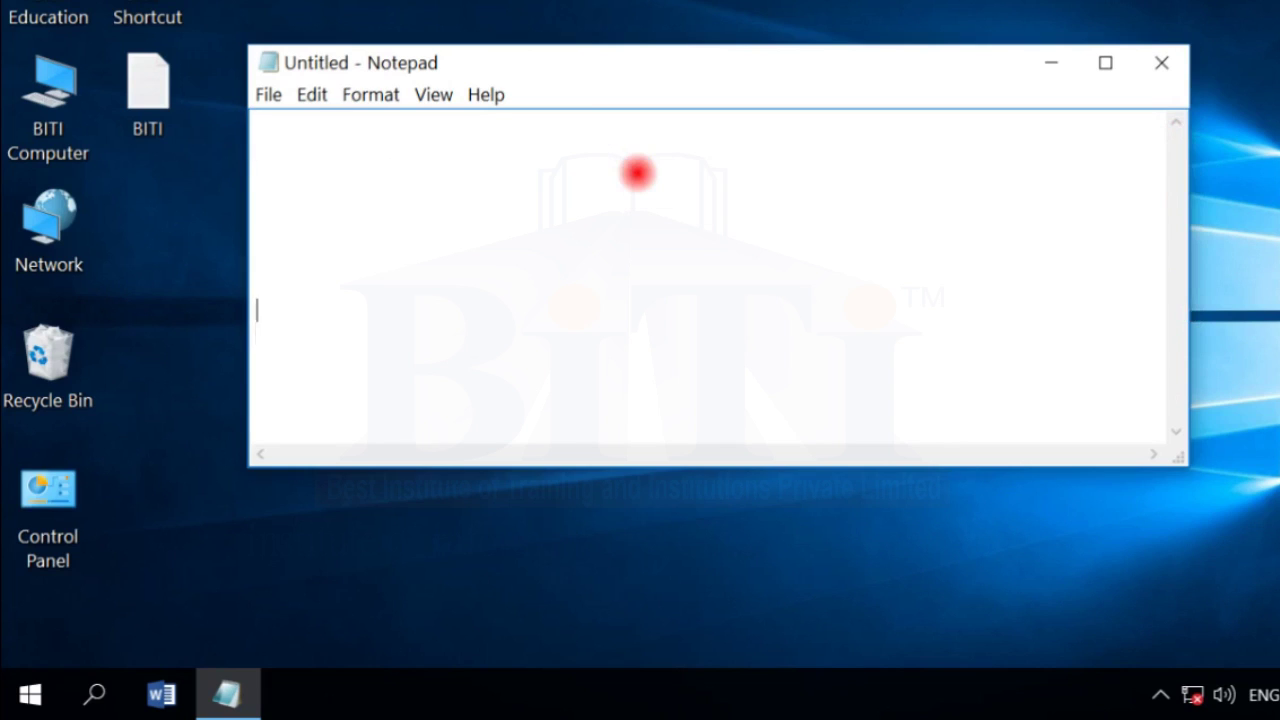
key(Return)
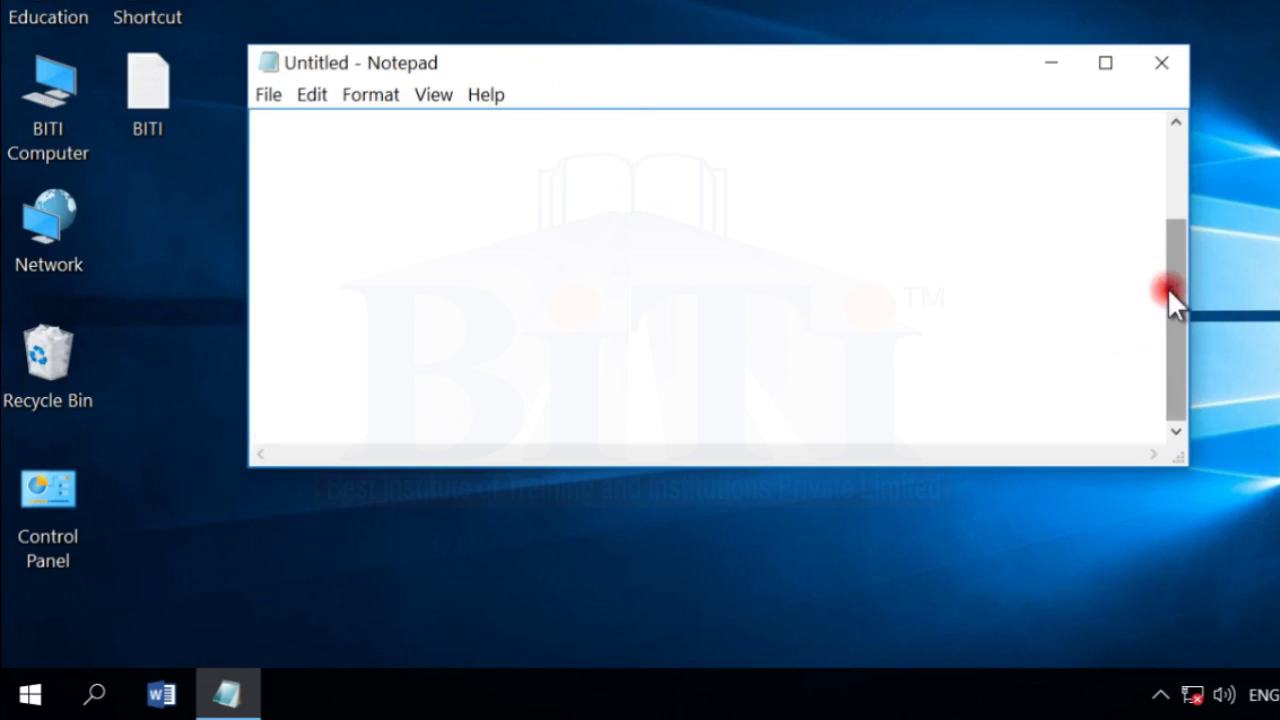
drag(1170, 287, 1180, 206)
click(345, 150)
text(c)
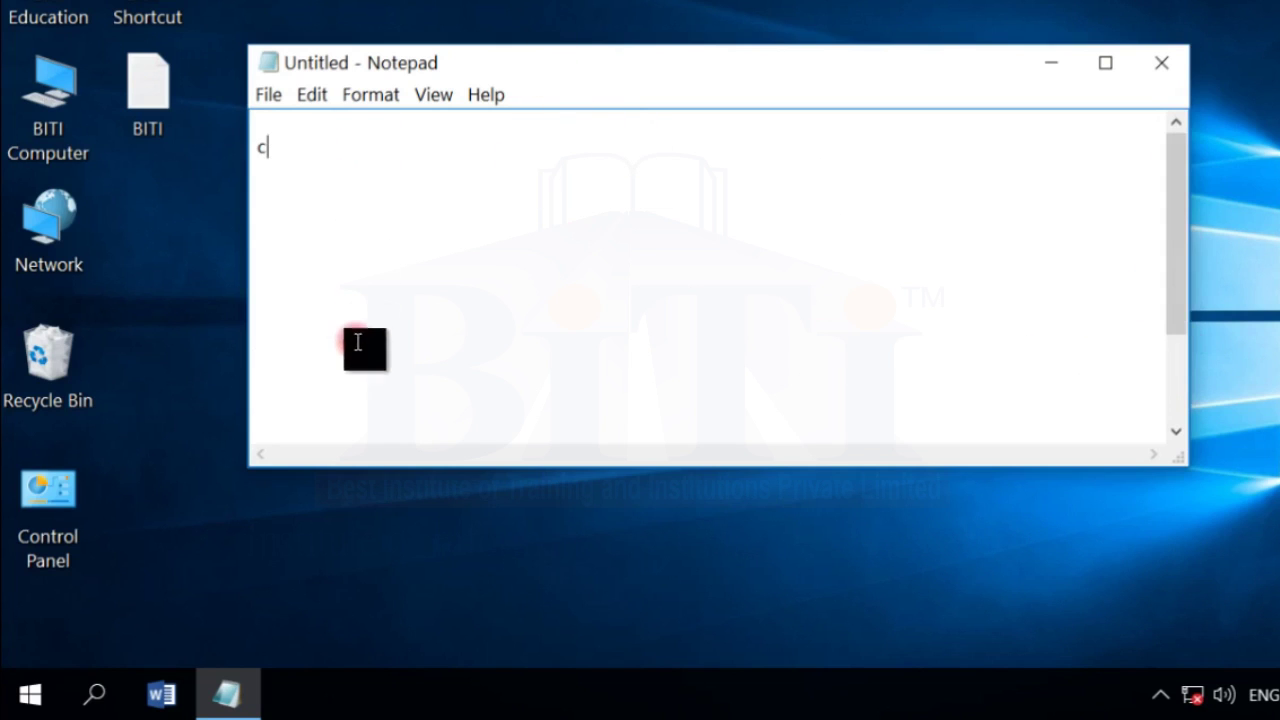
text(sdxc)
click(353, 351)
text(xzczxc)
mouse_move(1166, 314)
mouse_down()
mouse_move(1163, 380)
mouse_move(1175, 232)
mouse_move(1175, 294)
mouse_up()
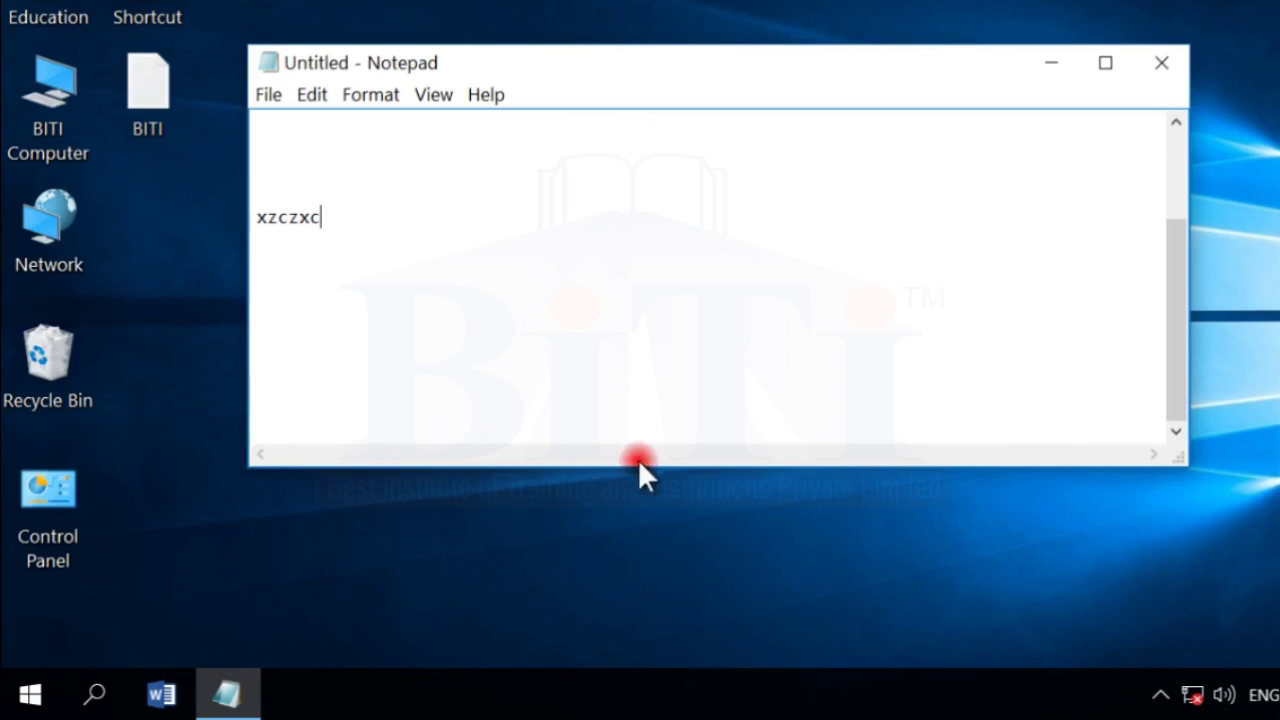
Step: Copy the word xzczxc and paste it repeatedly on the same line until the line runs past the window width
double_click(348, 217)
key(ctrl+c)
key(ctrl+v)
key(ctrl+v)
key(ctrl+v)
key(ctrl+v)
key(ctrl+v)
key(ctrl+v)
key(ctrl+v)
key(ctrl+v)
key(ctrl+v)
key(ctrl+v)
key(ctrl+v)
key(ctrl+v)
key(ctrl+v)
key(ctrl+v)
key(ctrl+v)
key(ctrl+v)
key(ctrl+v)
key(ctrl+v)
key(ctrl+v)
key(ctrl+v)
key(ctrl+v)
key(ctrl+v)
key(ctrl+v)
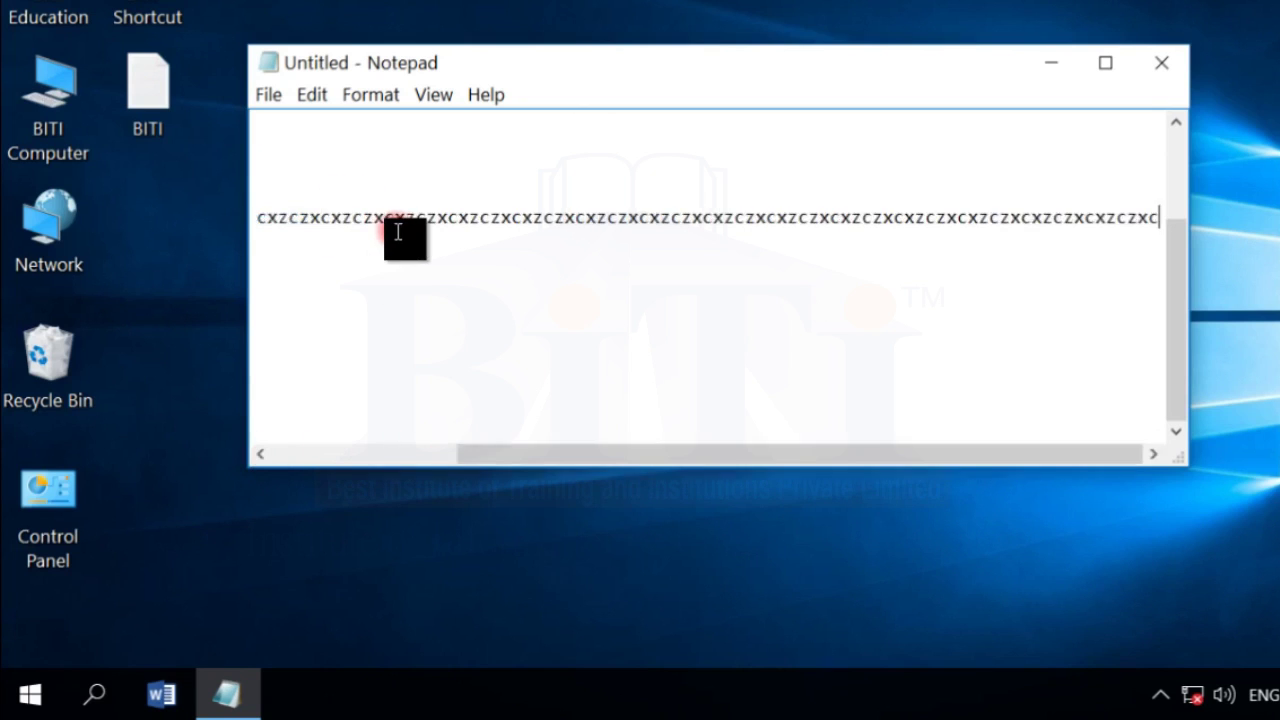
Step: Scroll the document horizontally back to the start of the long line and vertically back up to csdxc
drag(762, 454, 355, 455)
drag(609, 450, 286, 429)
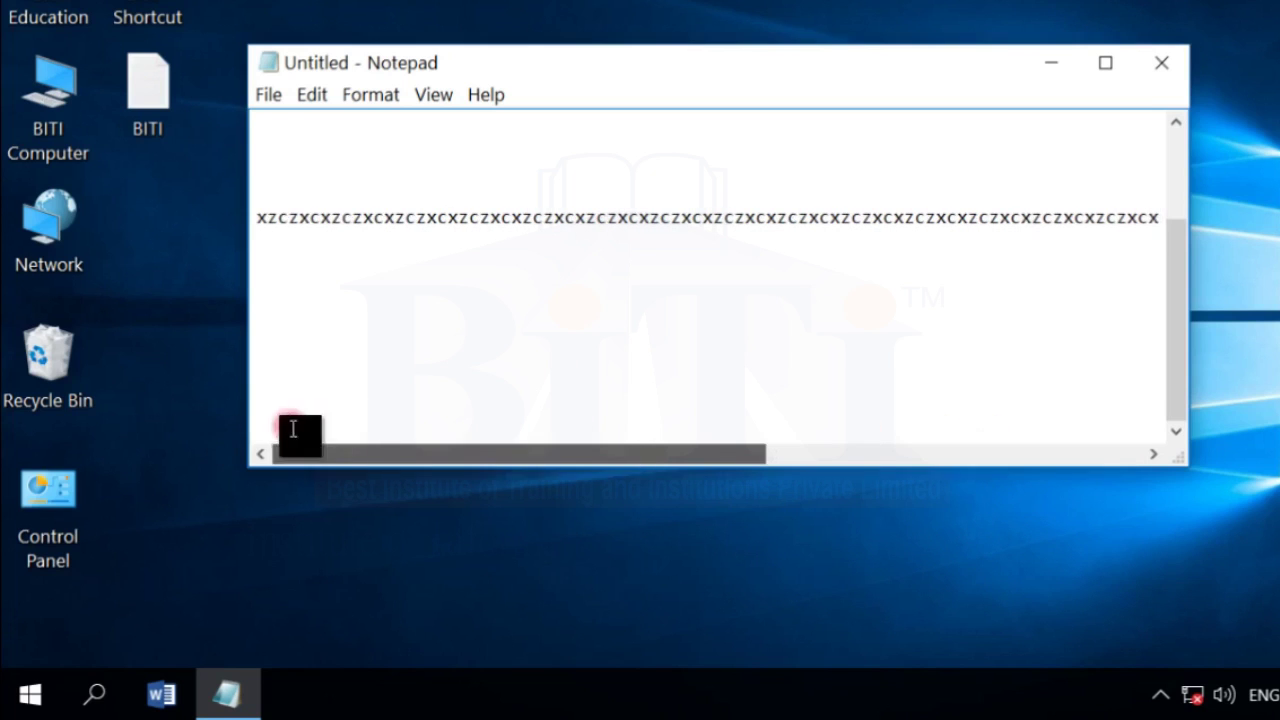
drag(1173, 326, 1170, 164)
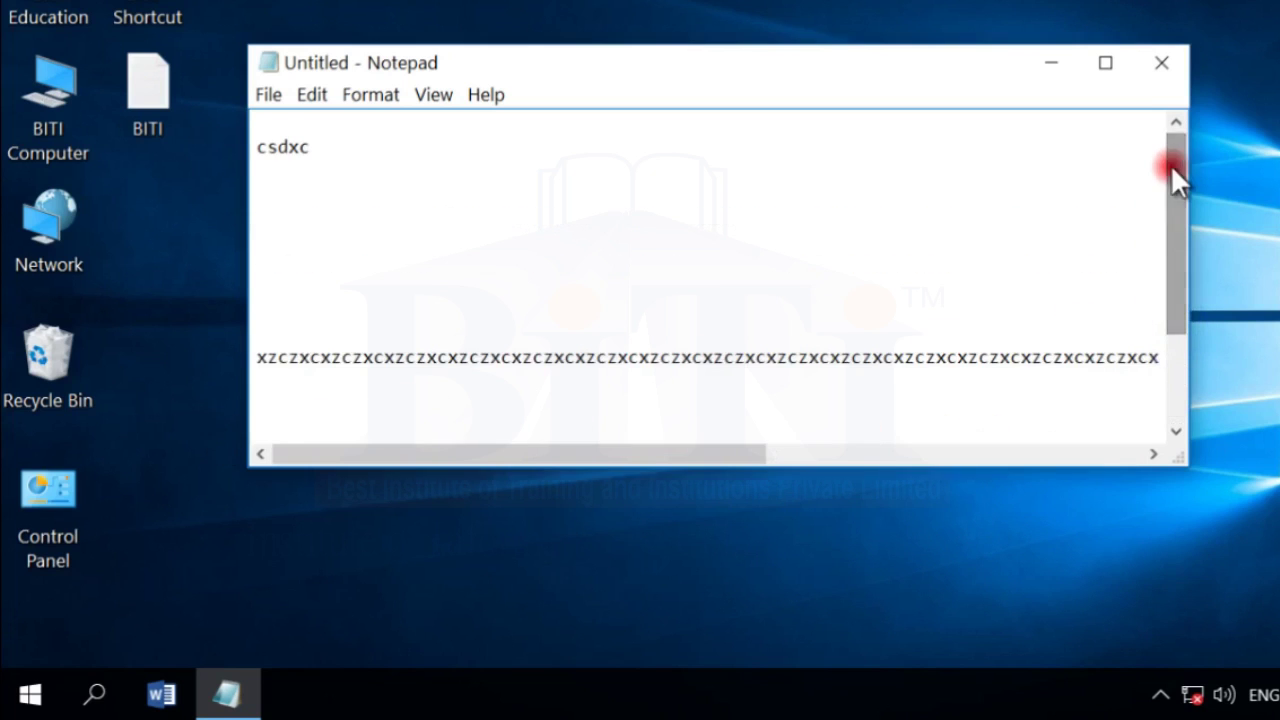
click(531, 454)
drag(531, 454, 331, 457)
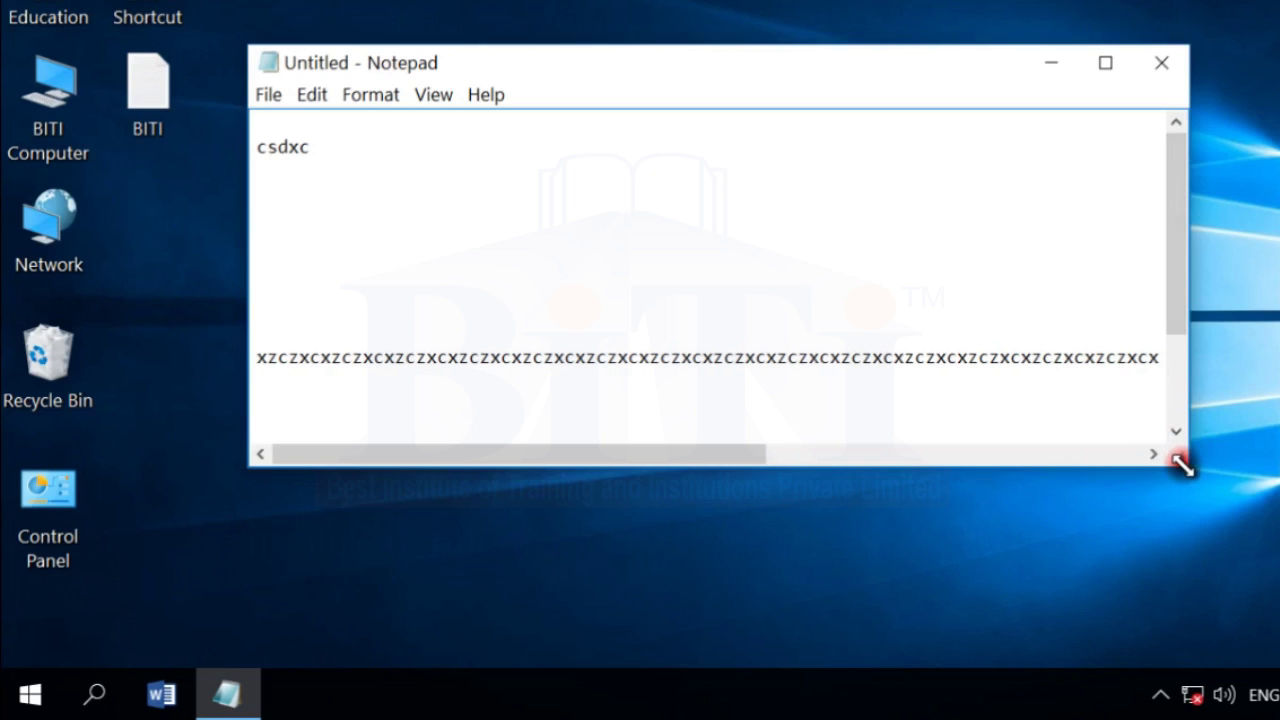
Step: Enlarge the Notepad window in width and height and show the status bar
drag(1183, 464, 1266, 543)
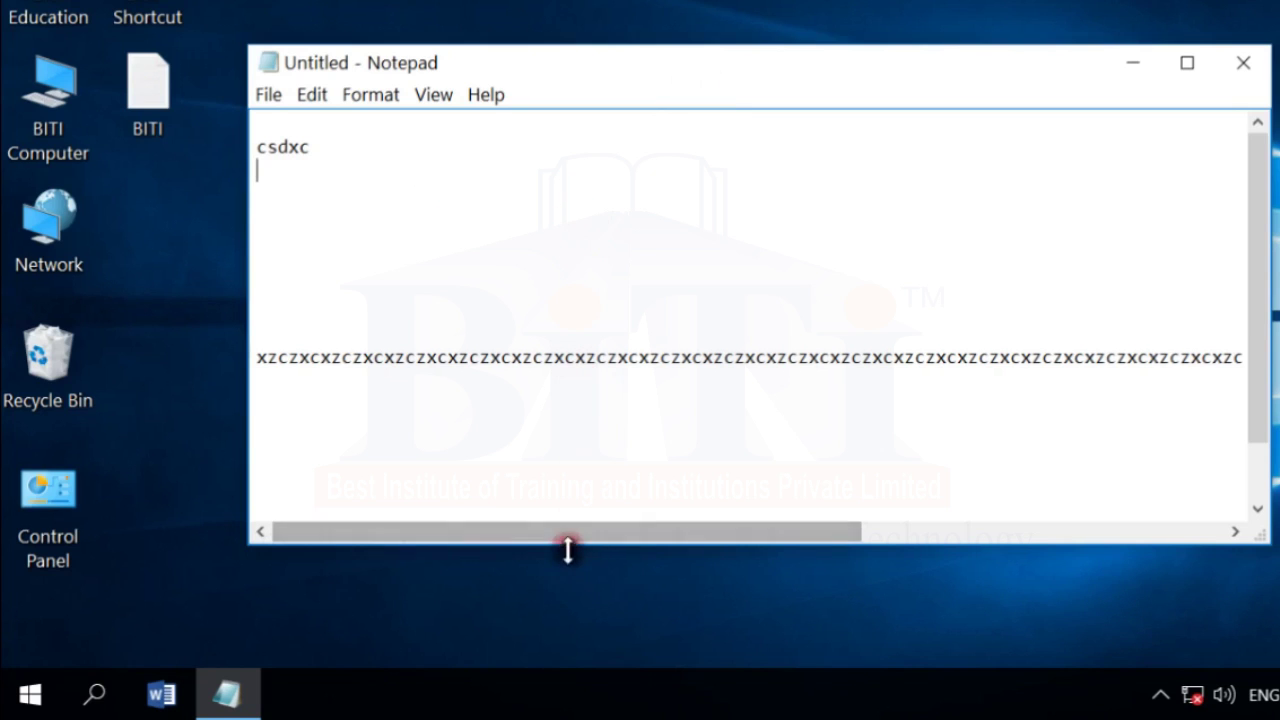
drag(629, 532, 314, 534)
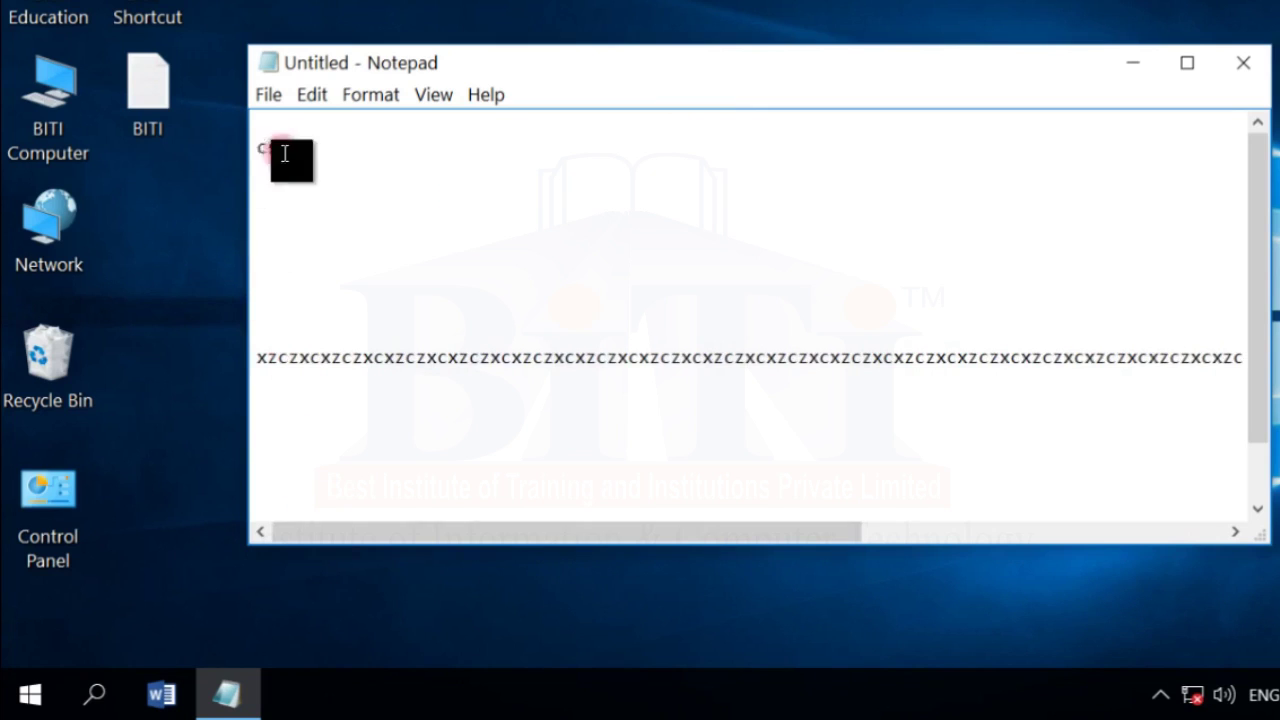
click(425, 95)
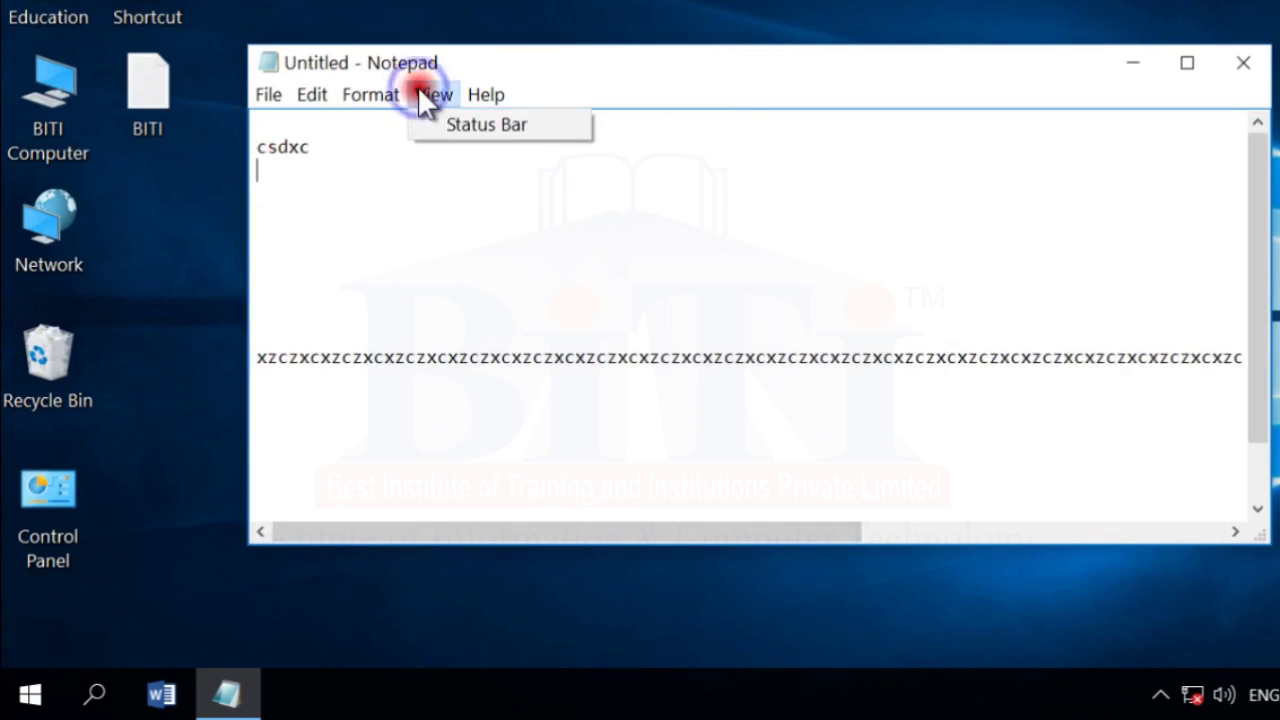
click(486, 127)
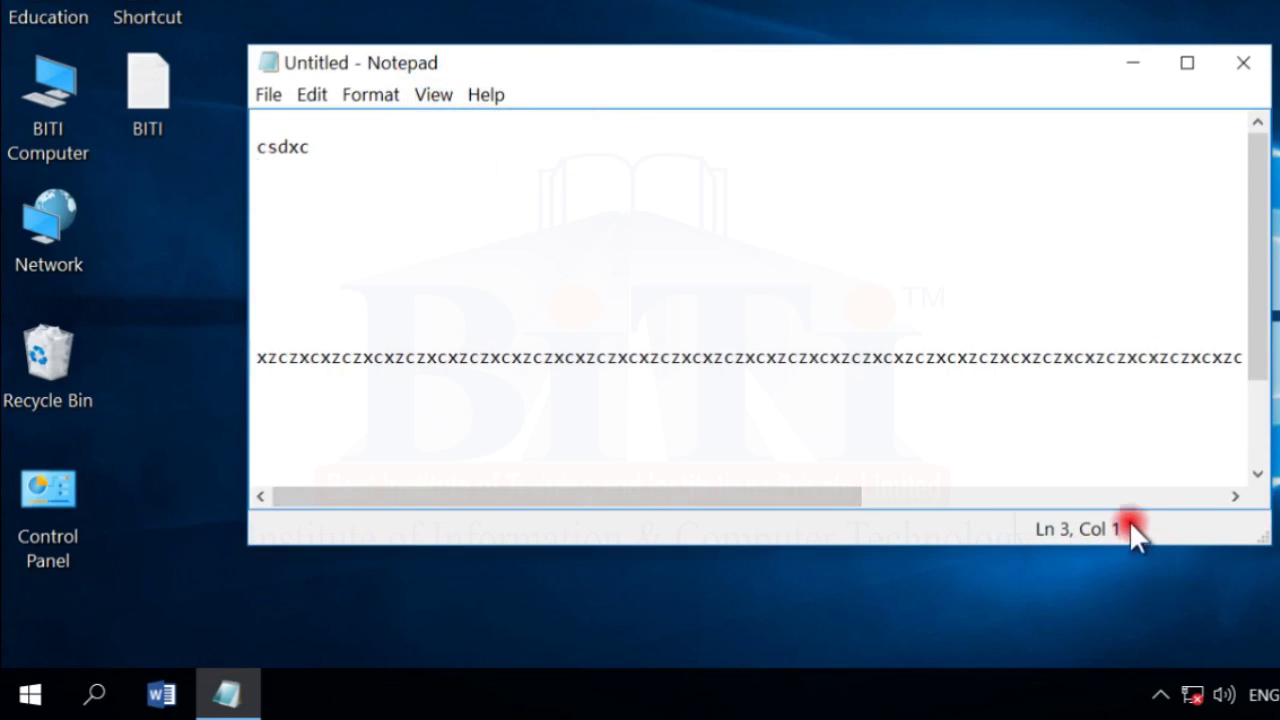
Step: Place the cursor at different points of the long line to check the line and column position
click(474, 362)
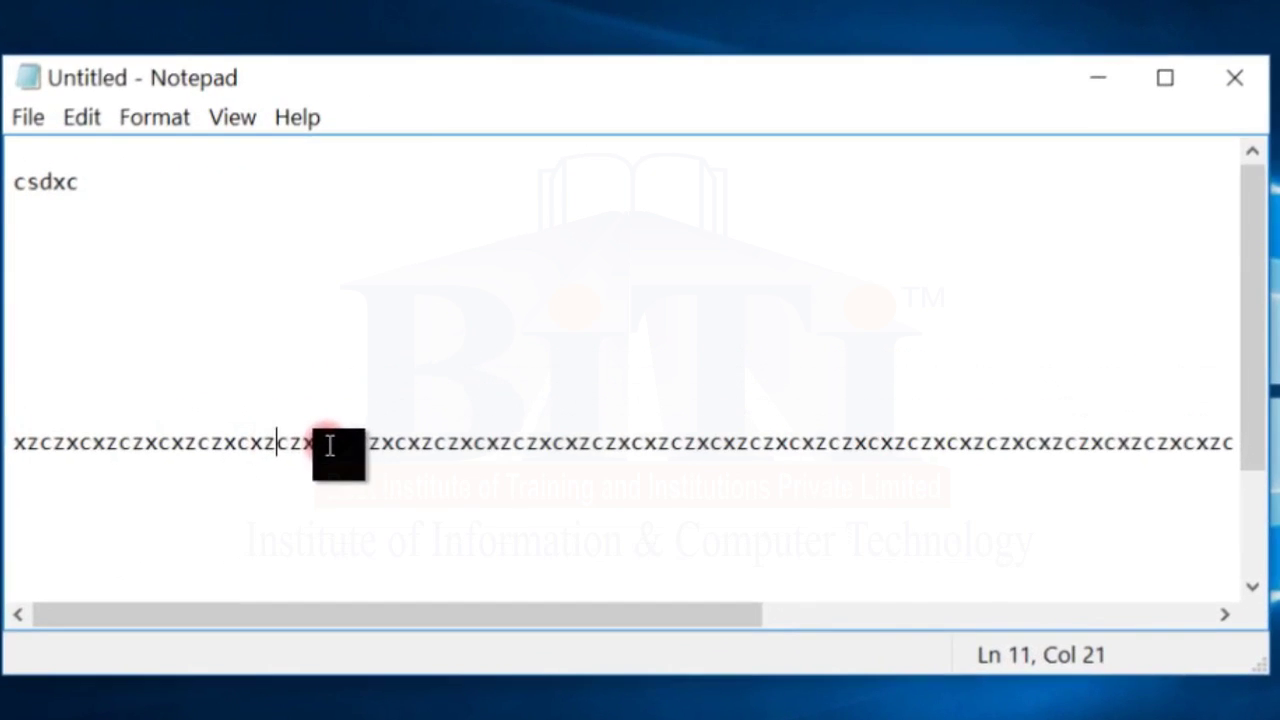
drag(15, 447, 295, 450)
click(295, 449)
drag(260, 202, 289, 449)
click(289, 447)
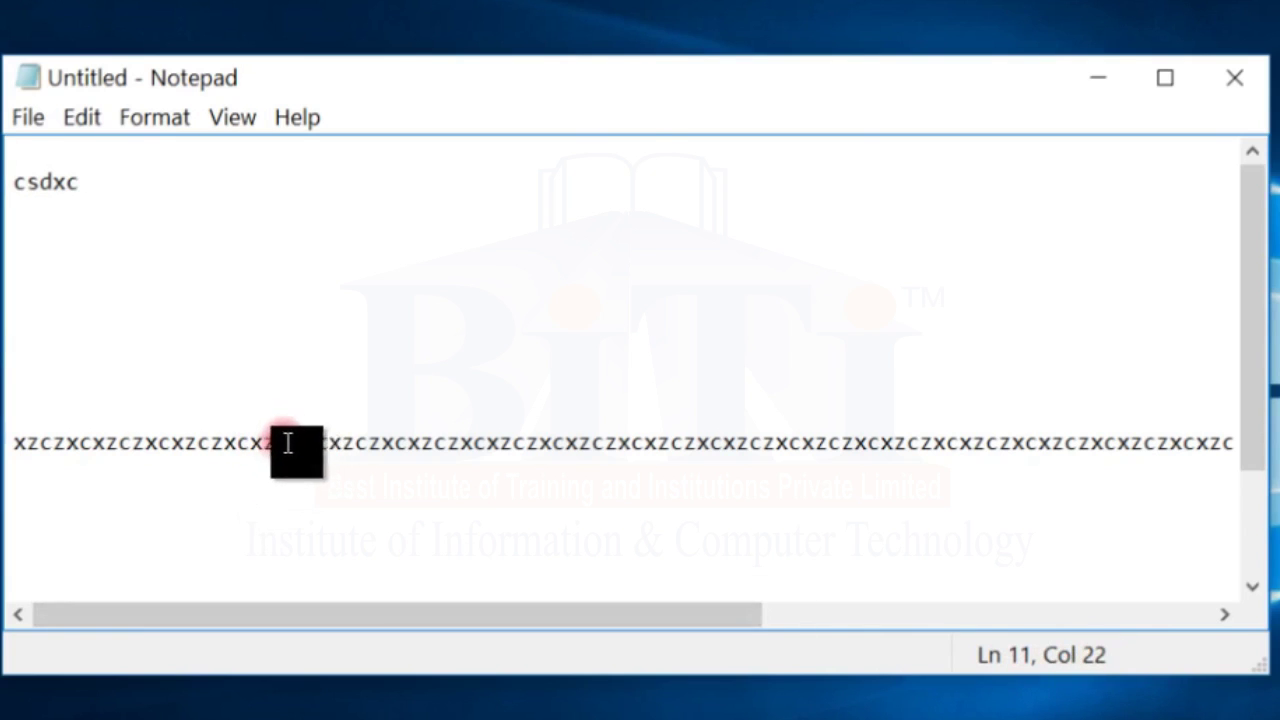
Step: Delete all the text in the document and start a new document
key(ctrl+a)
key(Delete)
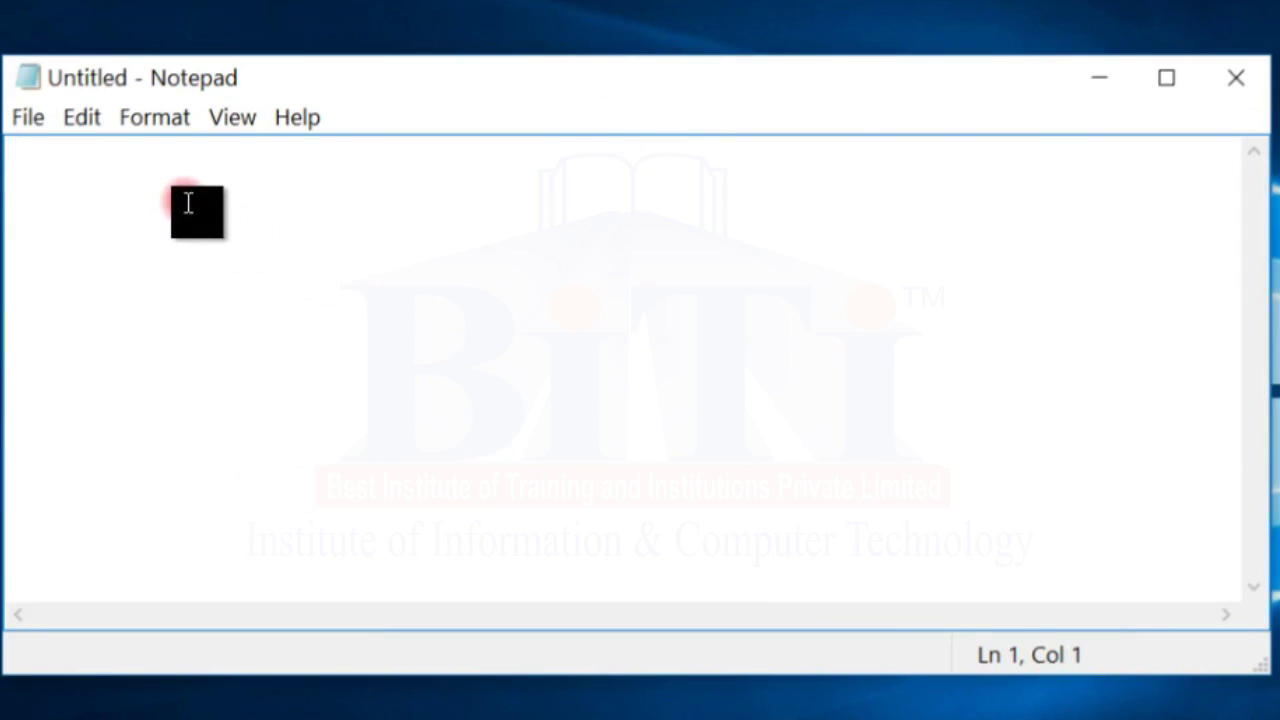
click(36, 124)
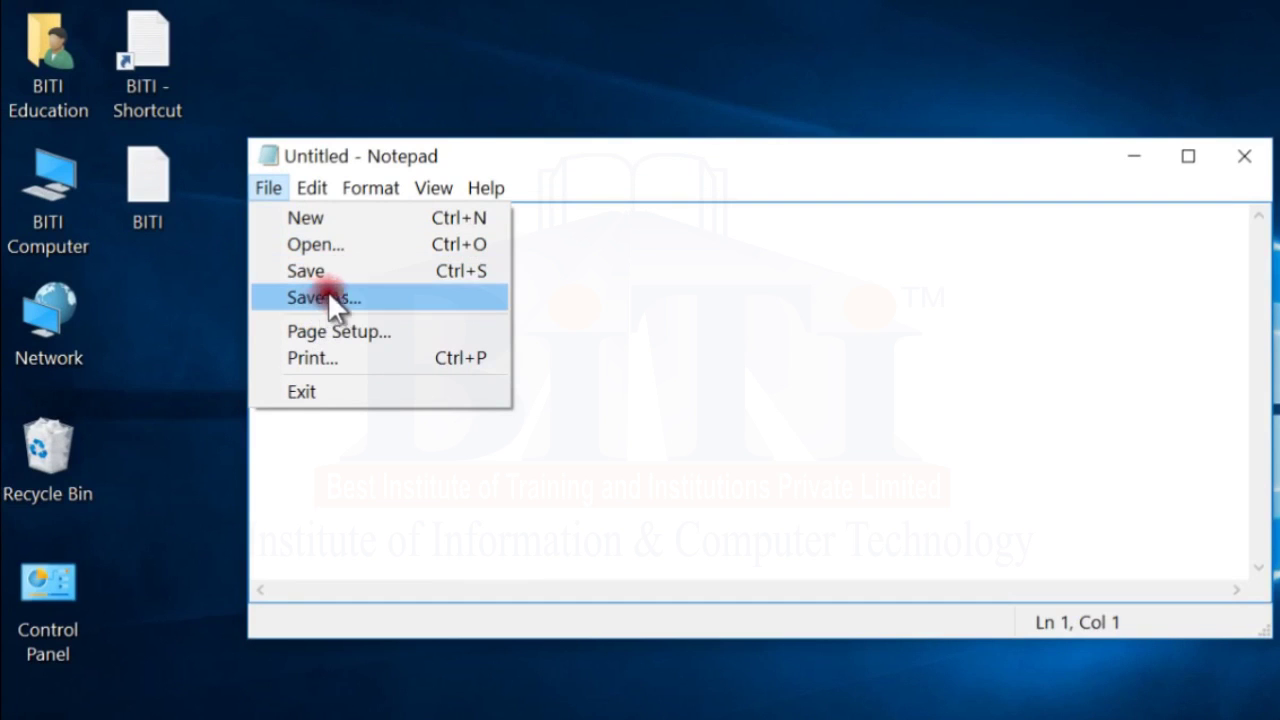
click(671, 257)
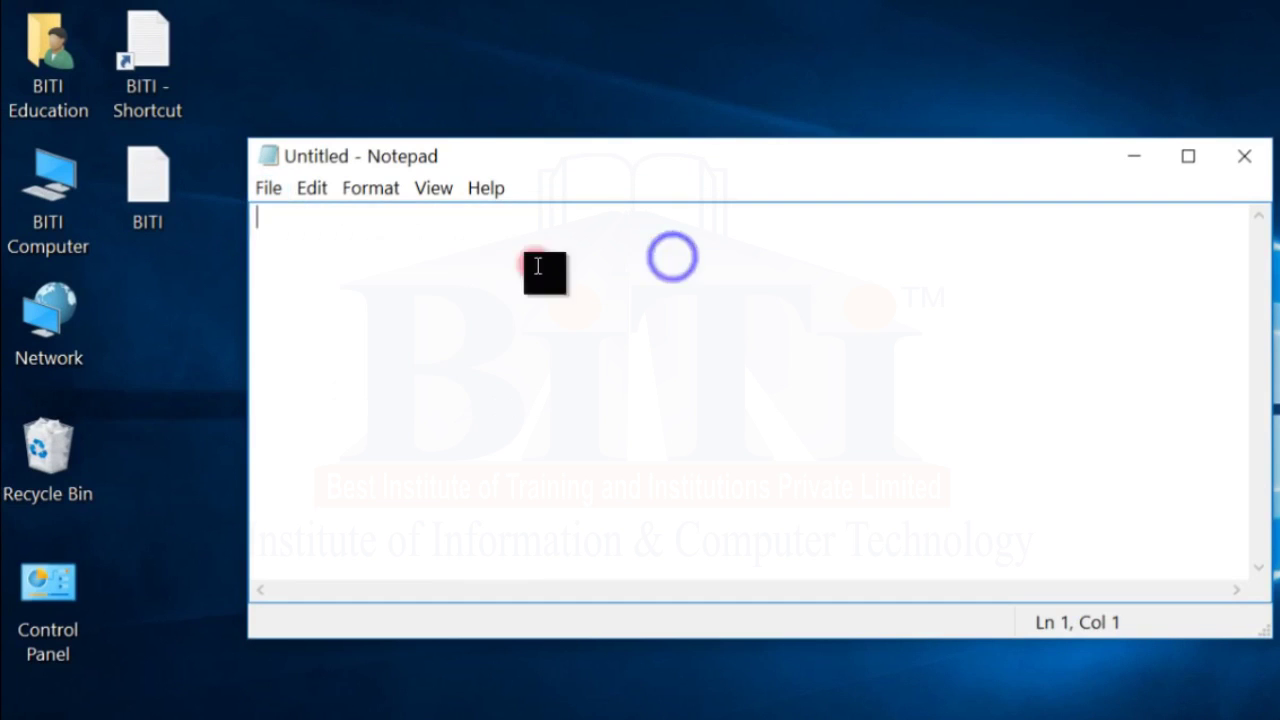
click(266, 187)
click(303, 214)
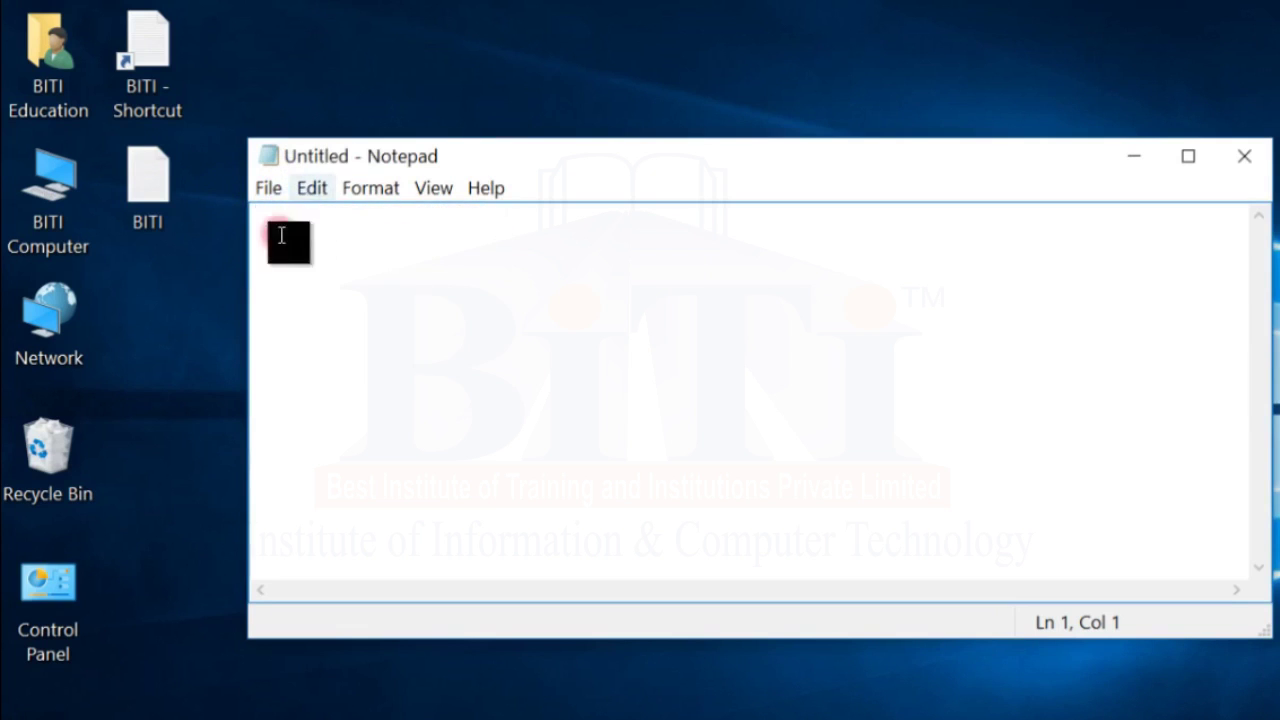
Step: Enter the text bxcbcxvx and request a new document, choosing to save the changes
click(375, 247)
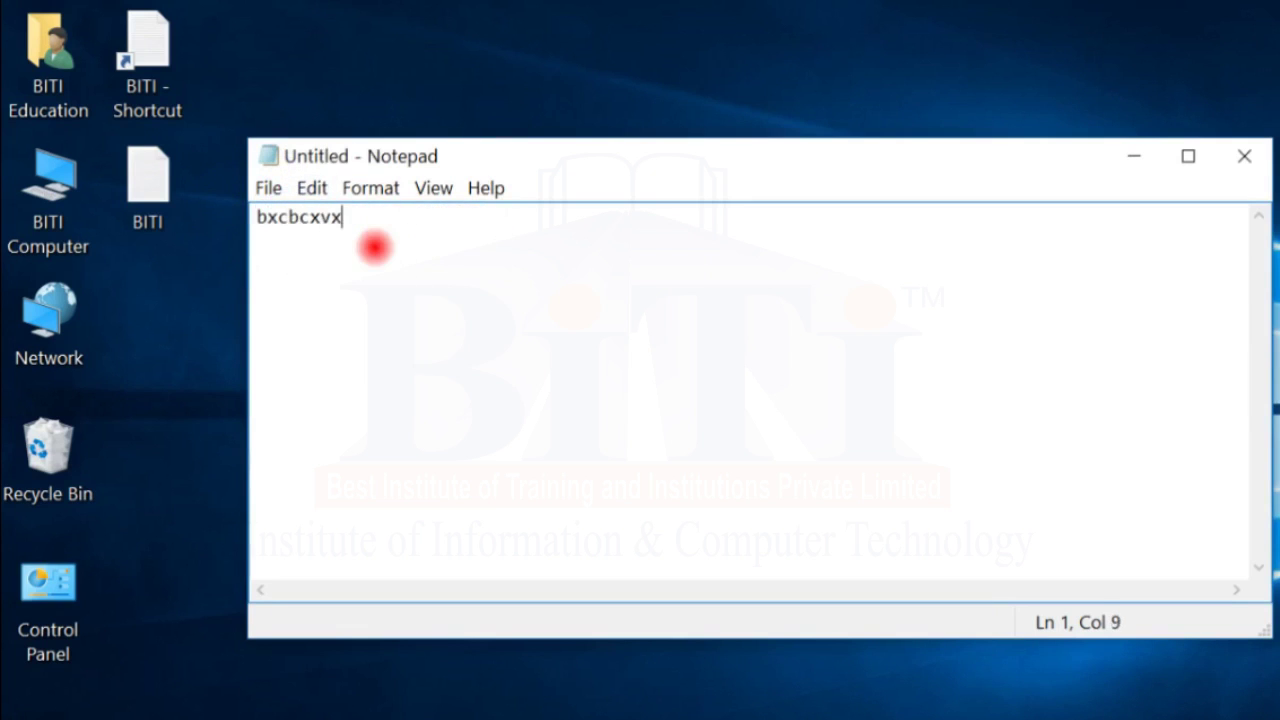
click(266, 187)
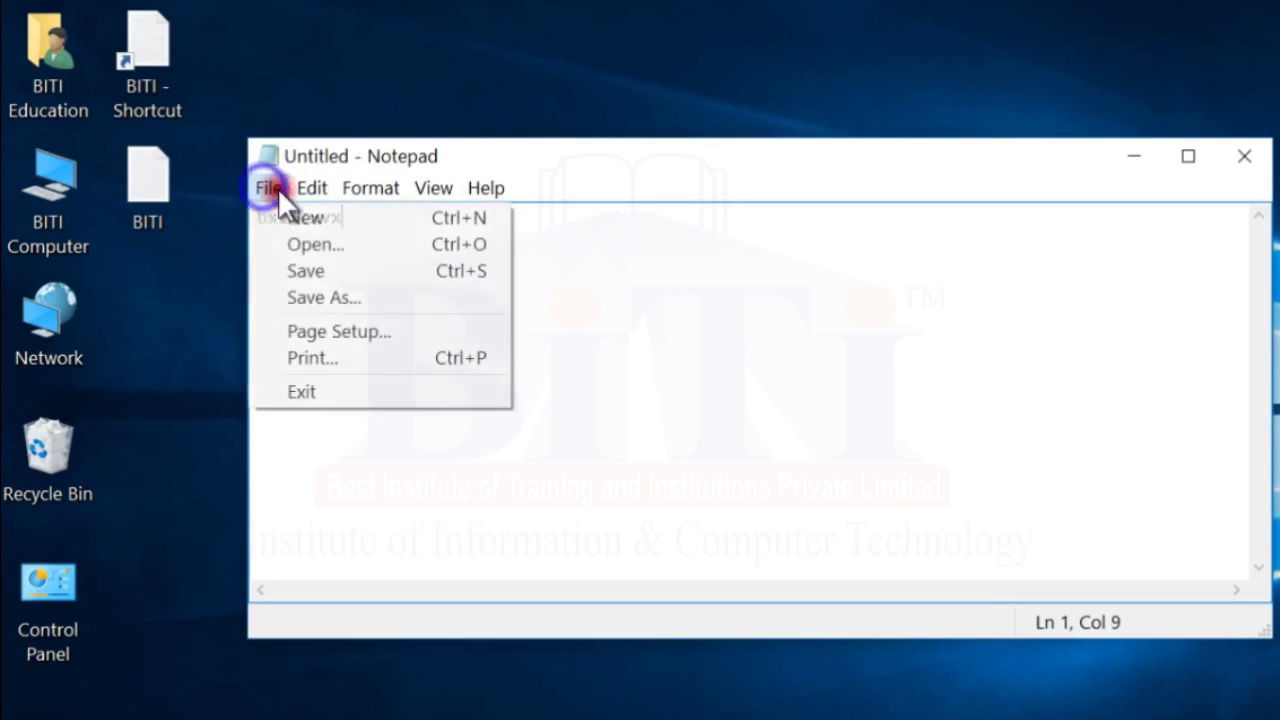
click(270, 215)
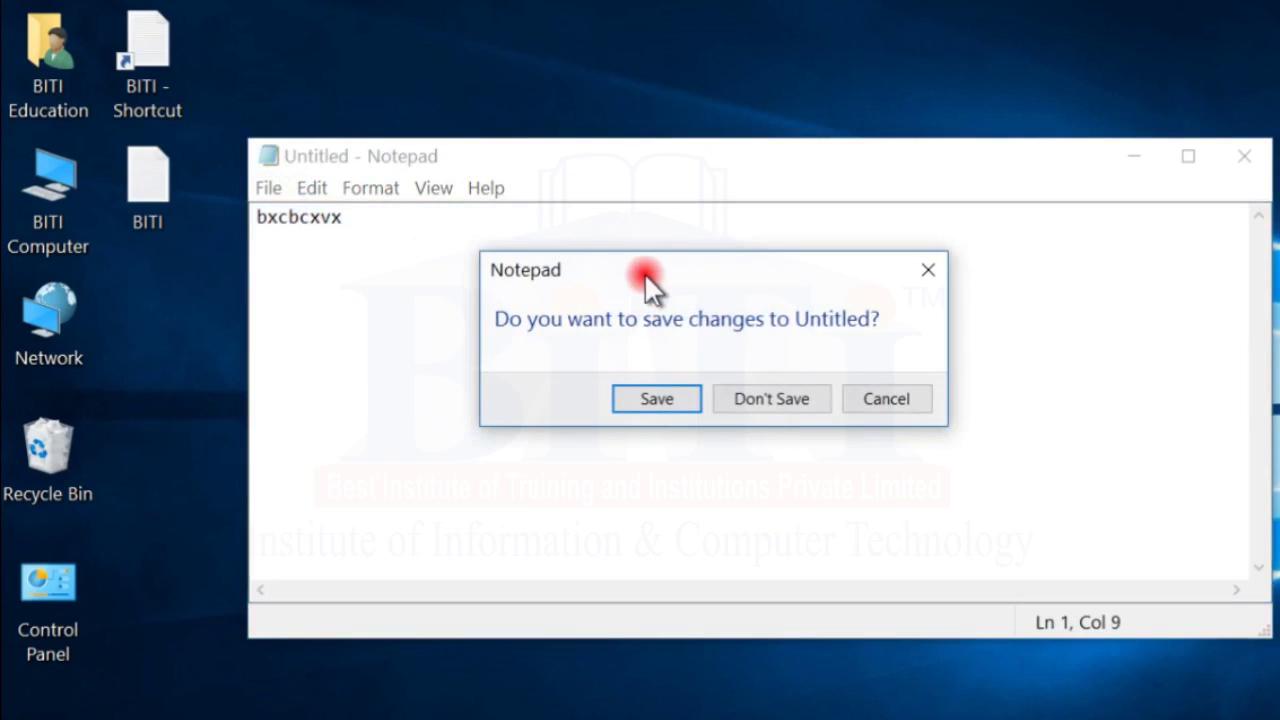
drag(645, 280, 678, 280)
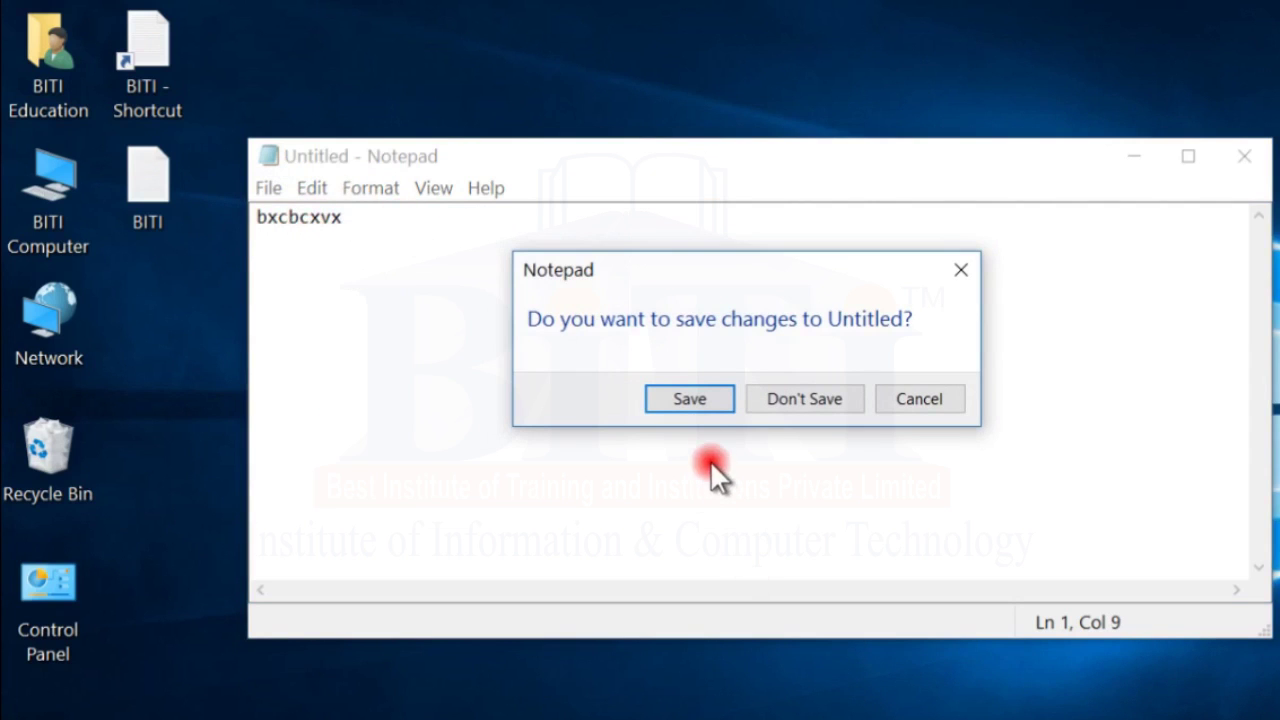
click(690, 399)
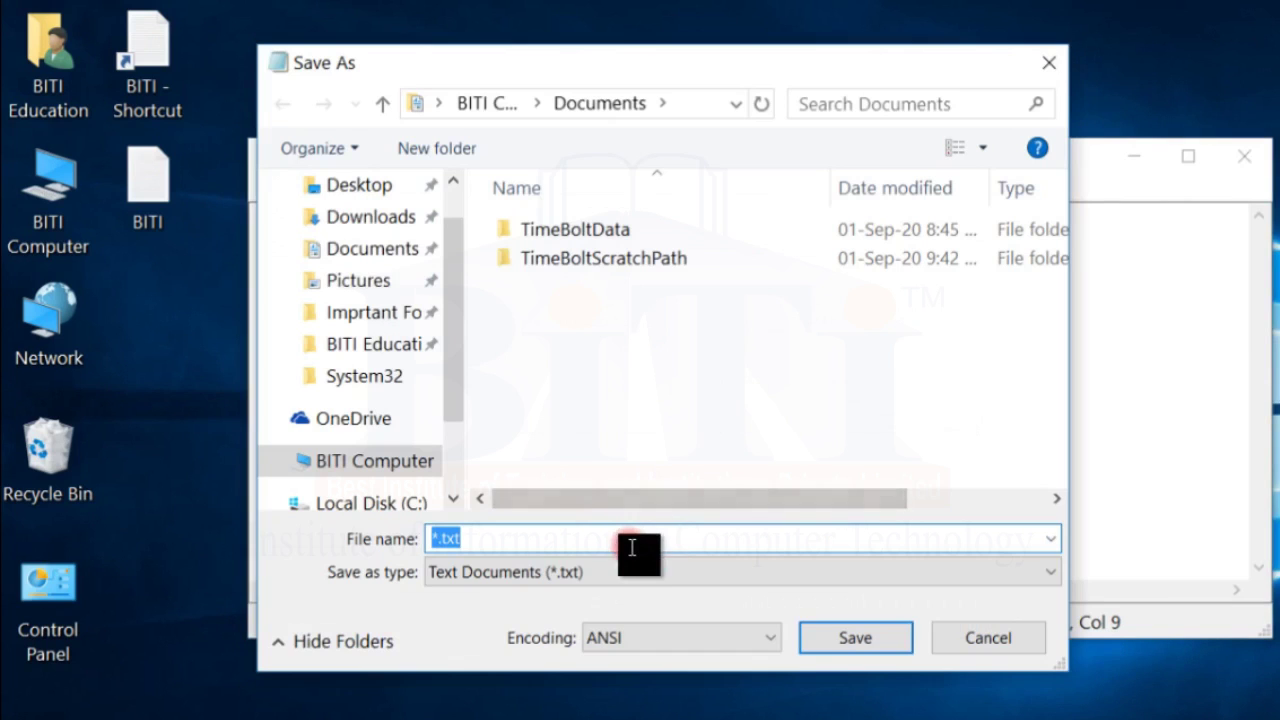
Step: Save the file to the Desktop as "biti notepad", with type Text Documents (*.txt) and ANSI encoding
click(358, 185)
click(548, 538)
text(b)
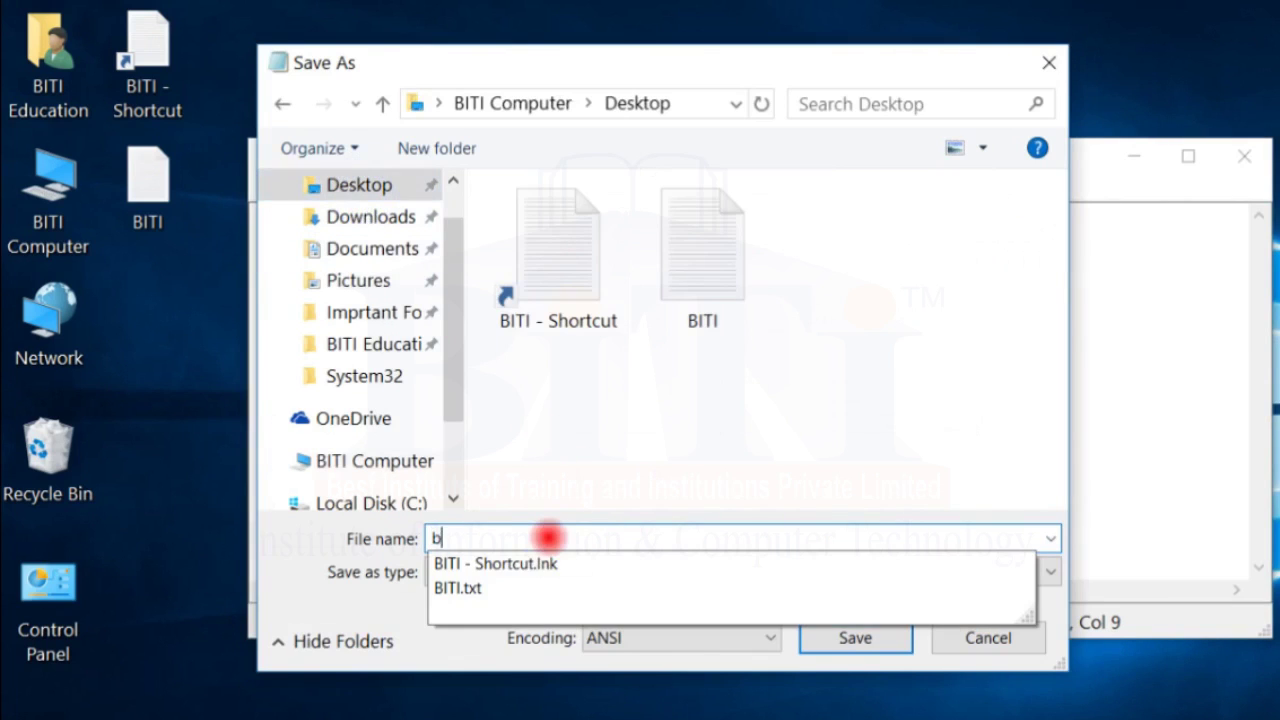
text(iti notepad)
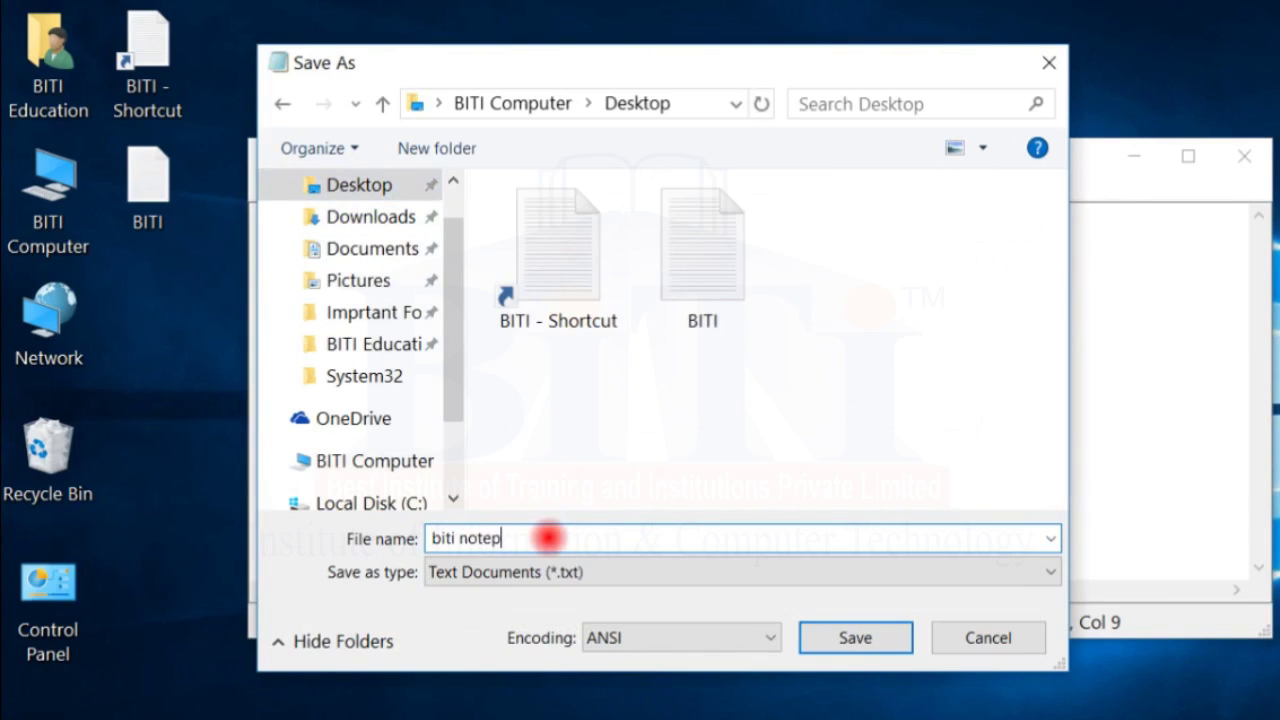
click(594, 572)
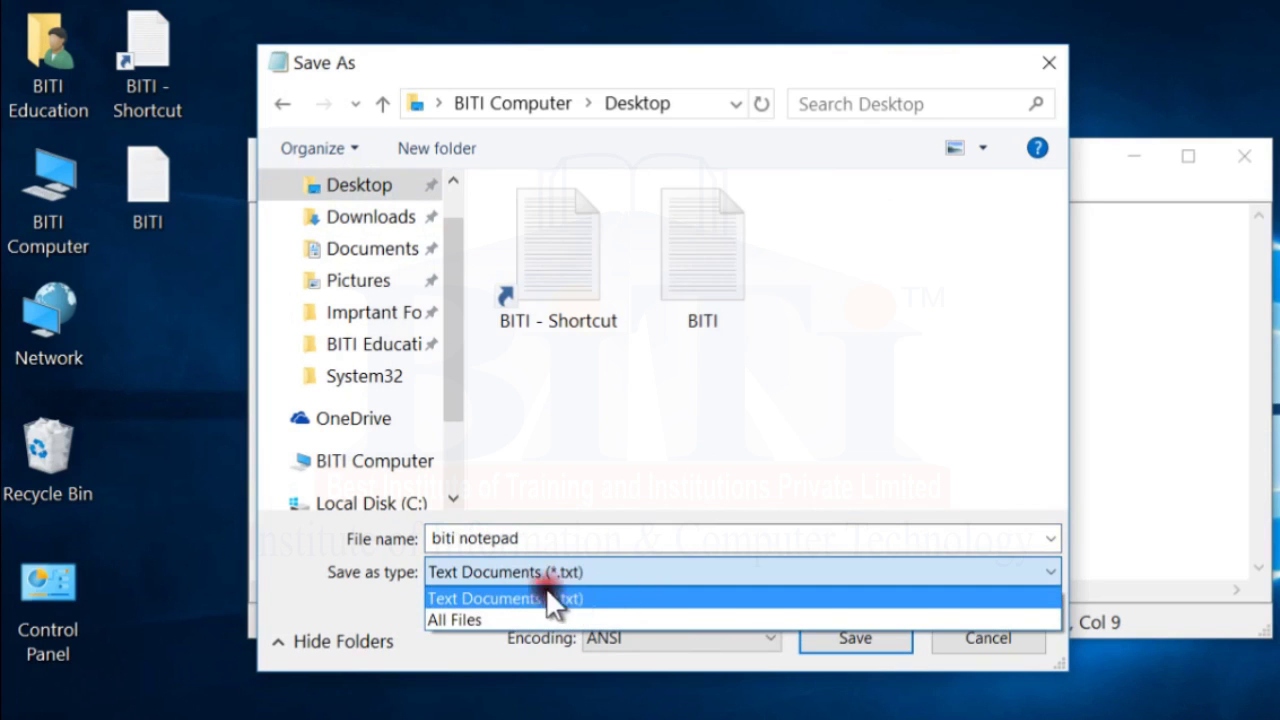
click(795, 632)
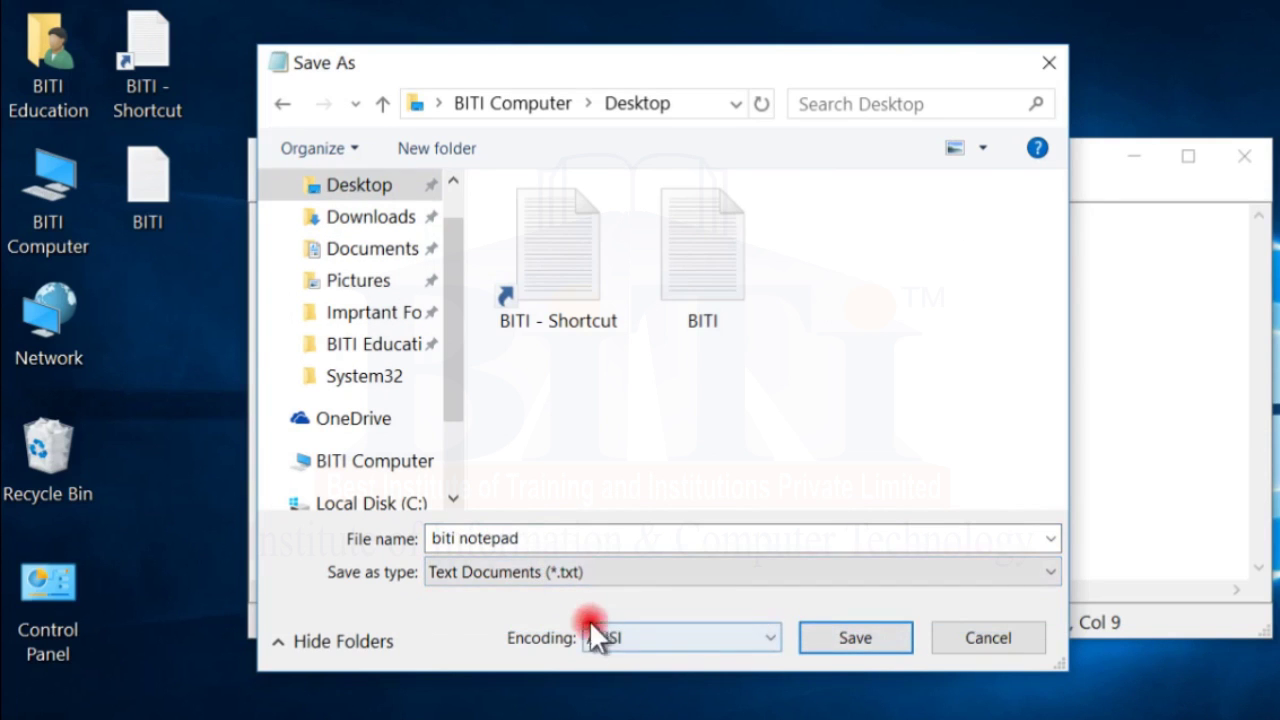
click(680, 636)
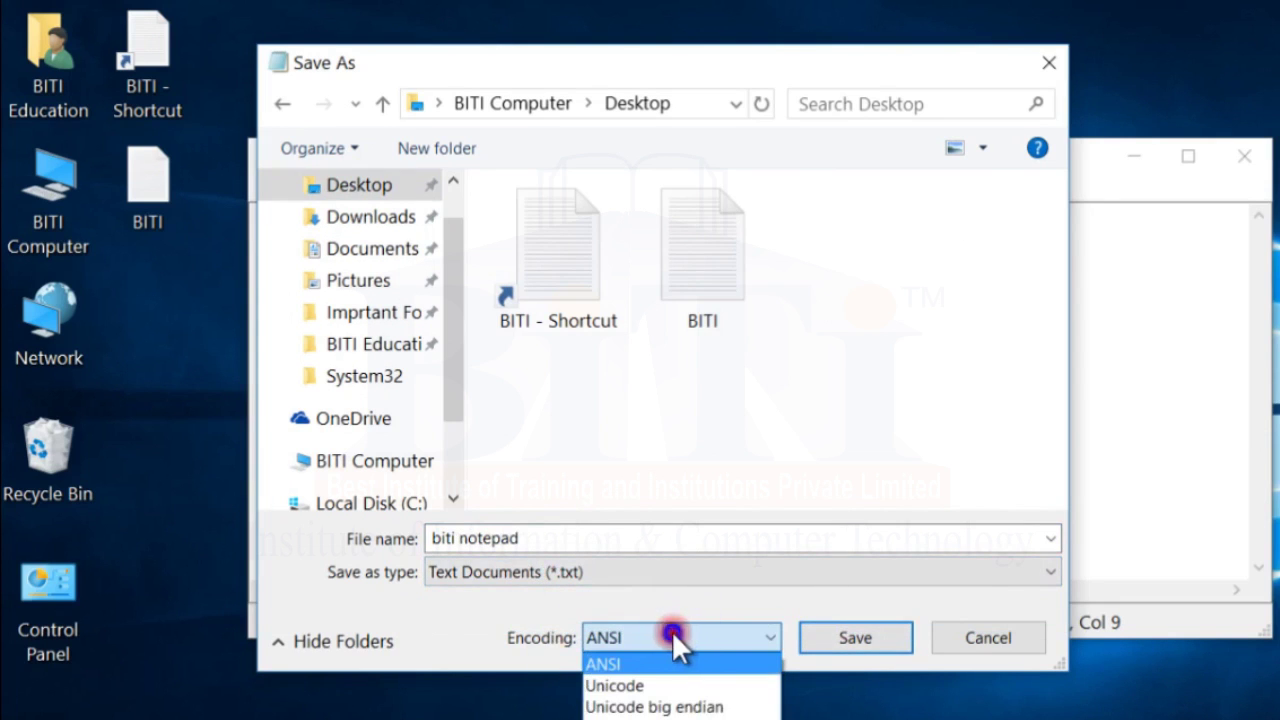
click(672, 631)
click(829, 632)
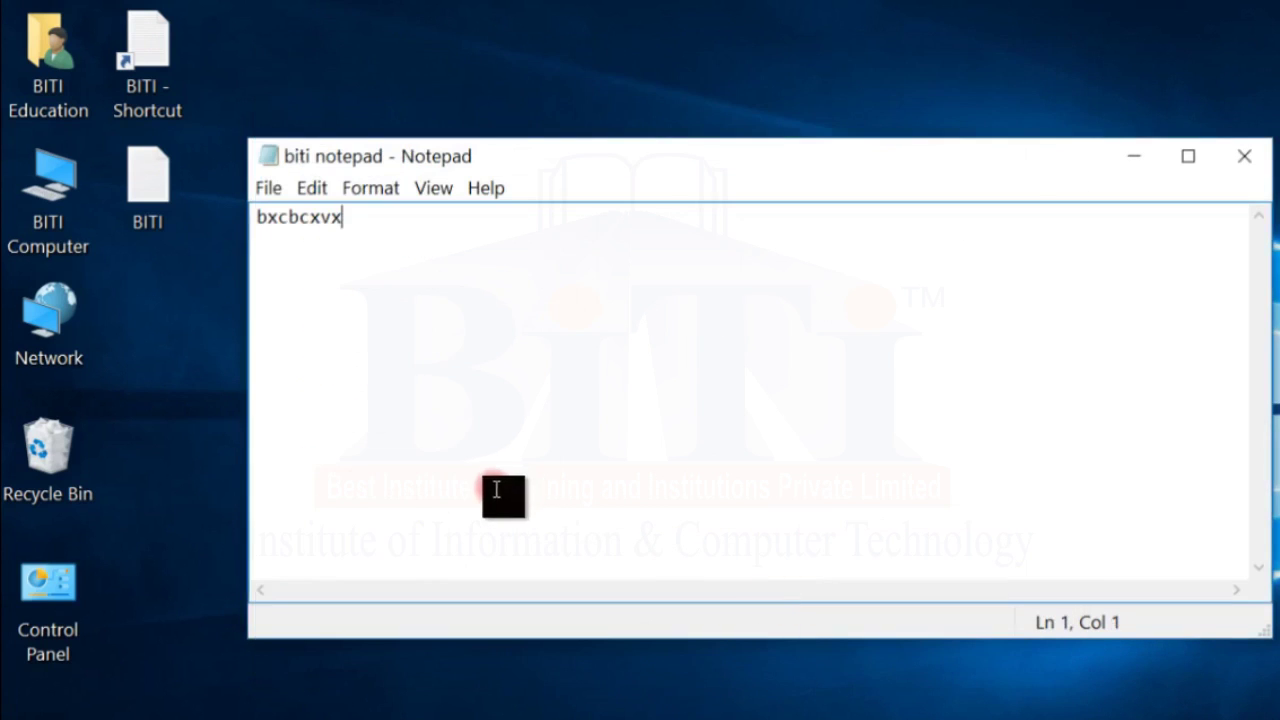
Step: Select the biti notepad file on the desktop, and start a new blank document in Notepad
click(155, 335)
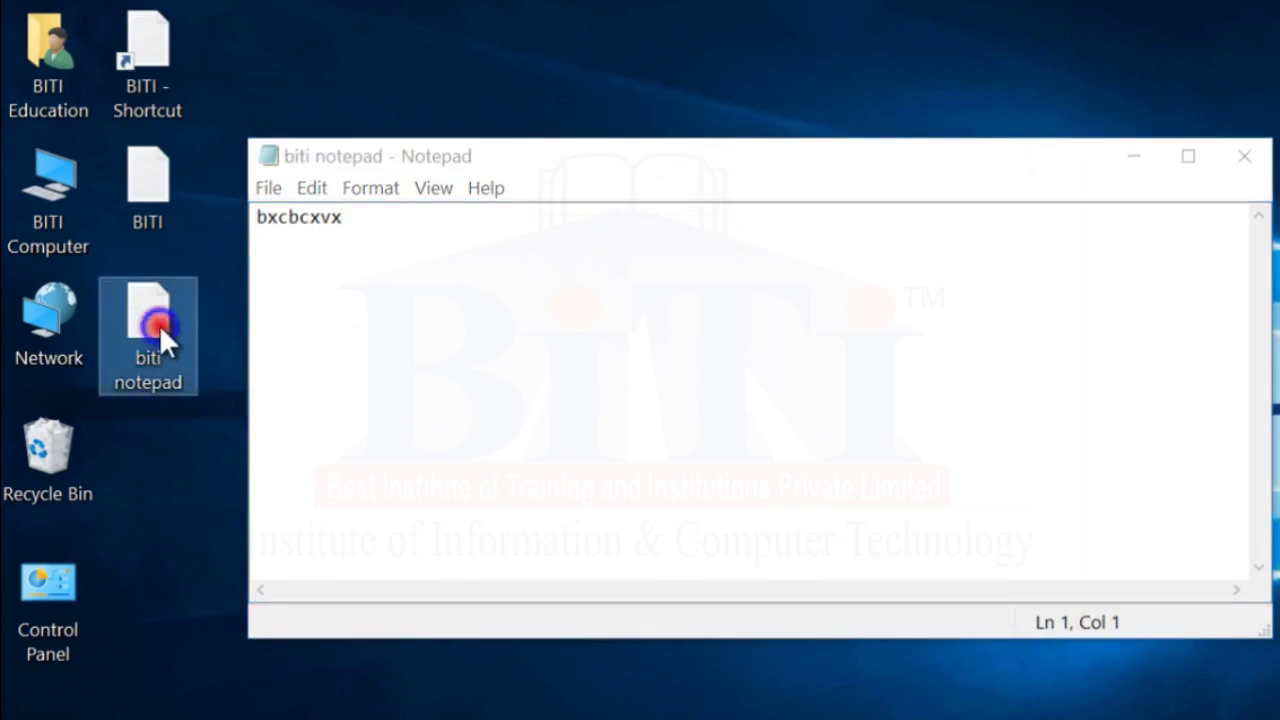
click(272, 160)
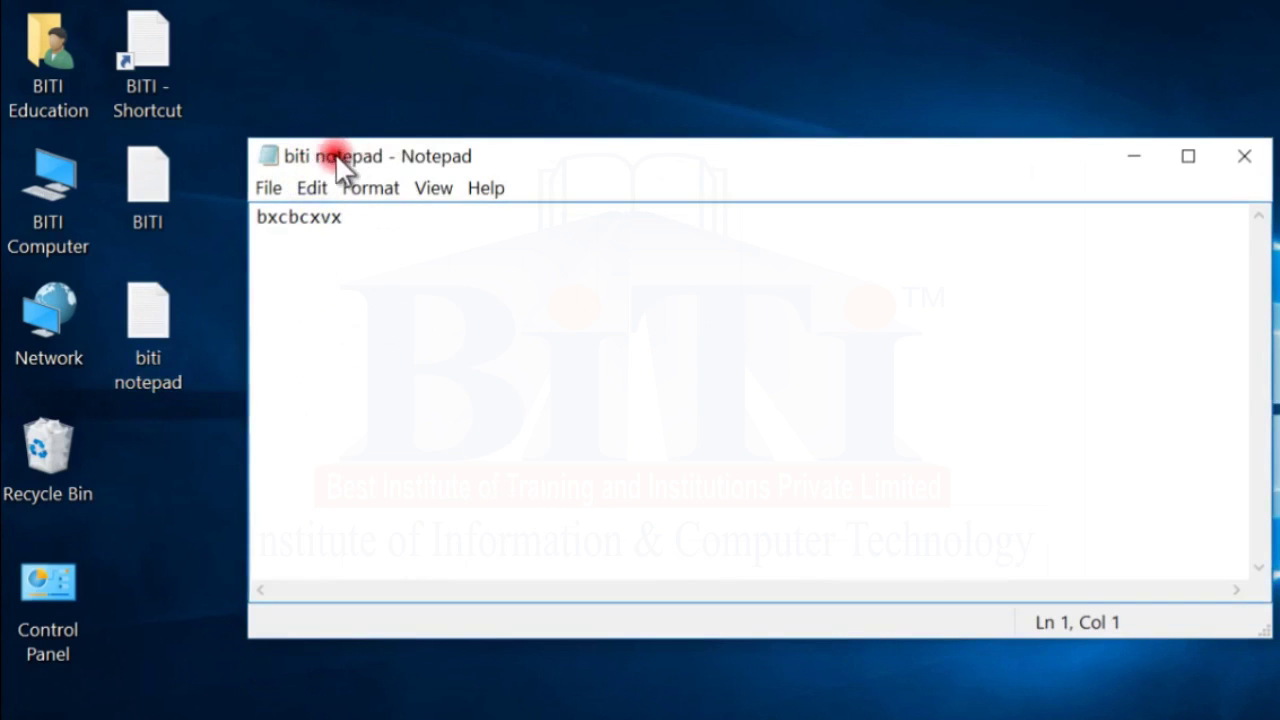
click(268, 187)
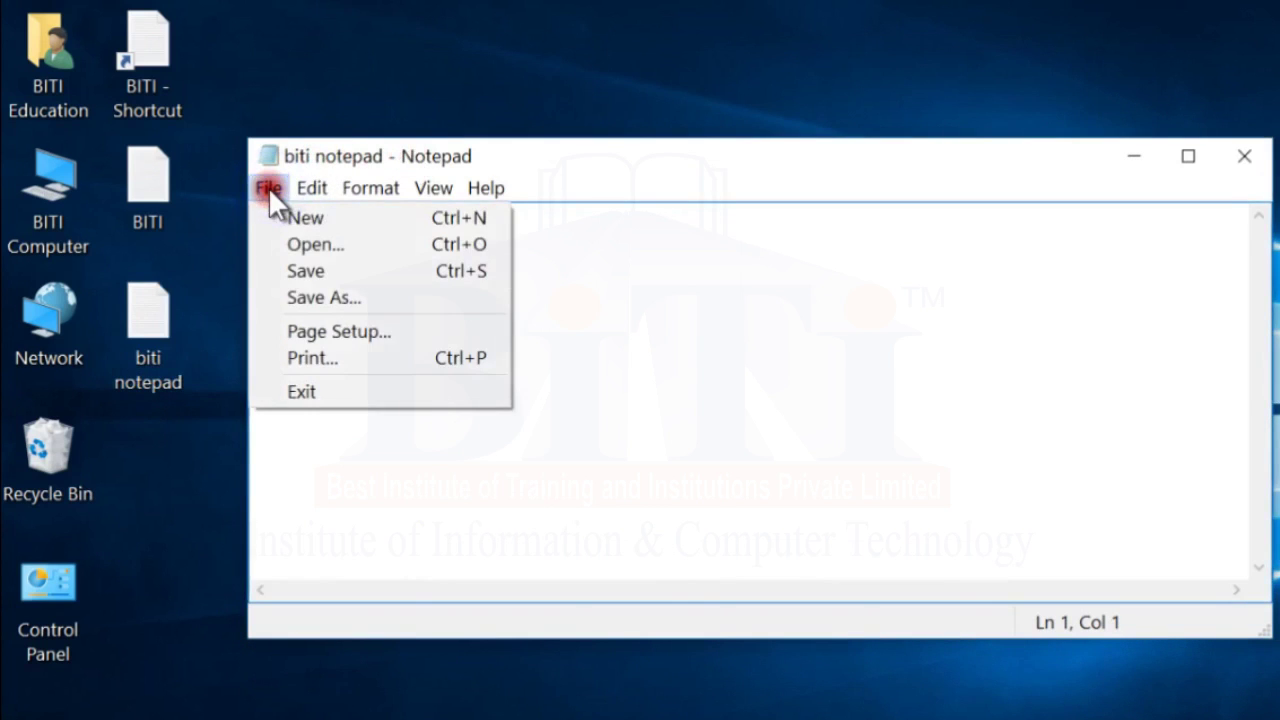
click(312, 188)
click(290, 185)
click(276, 217)
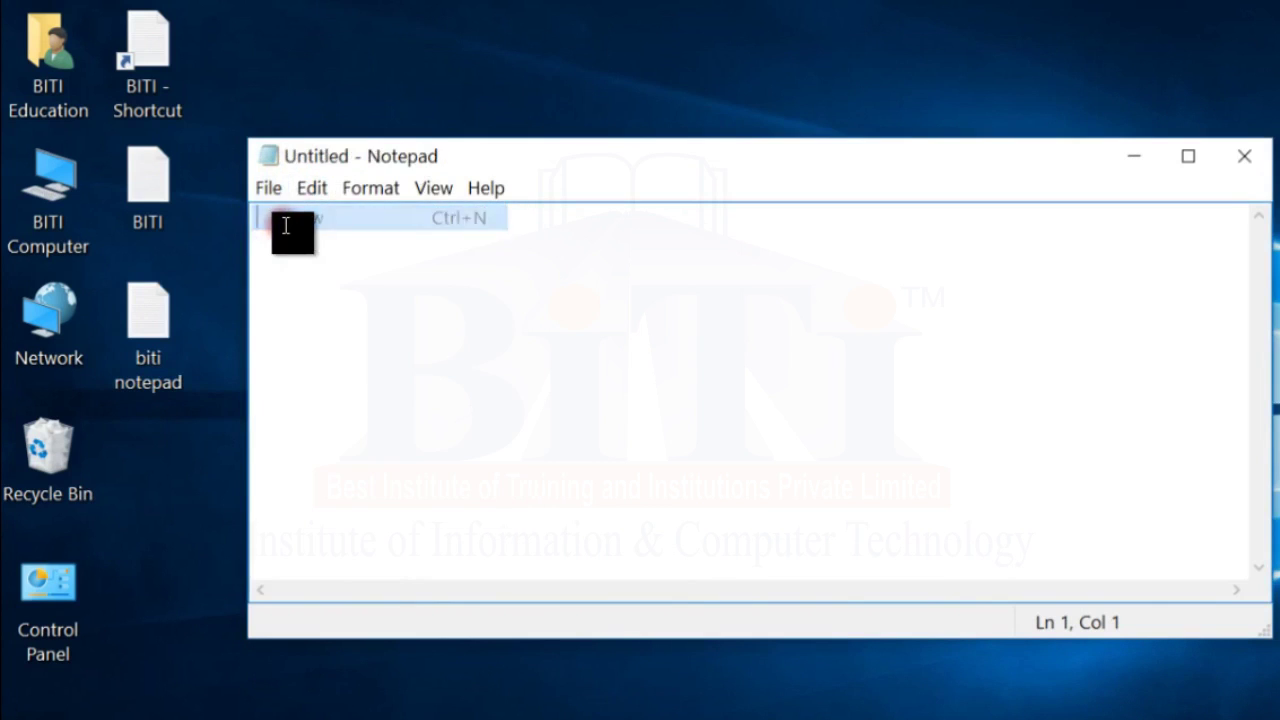
click(388, 318)
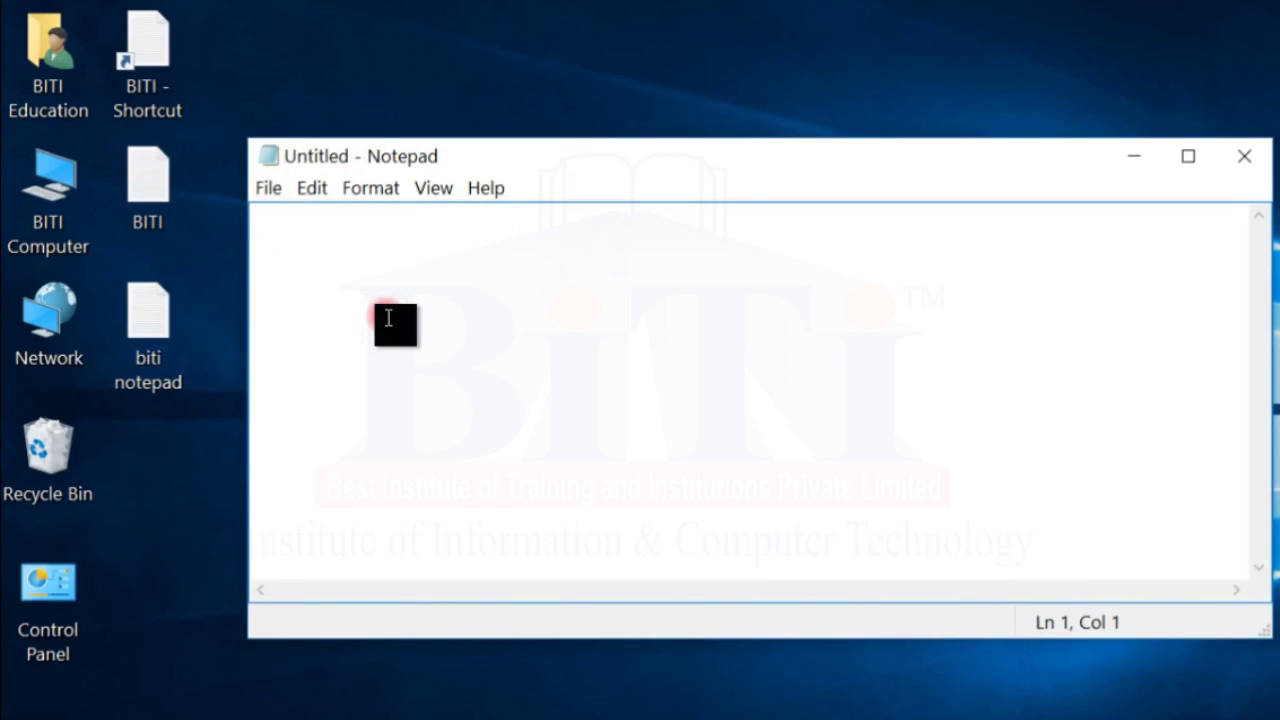
Step: Open the biti notepad text file from the Desktop and place the cursor at the end of its text
click(268, 187)
click(291, 244)
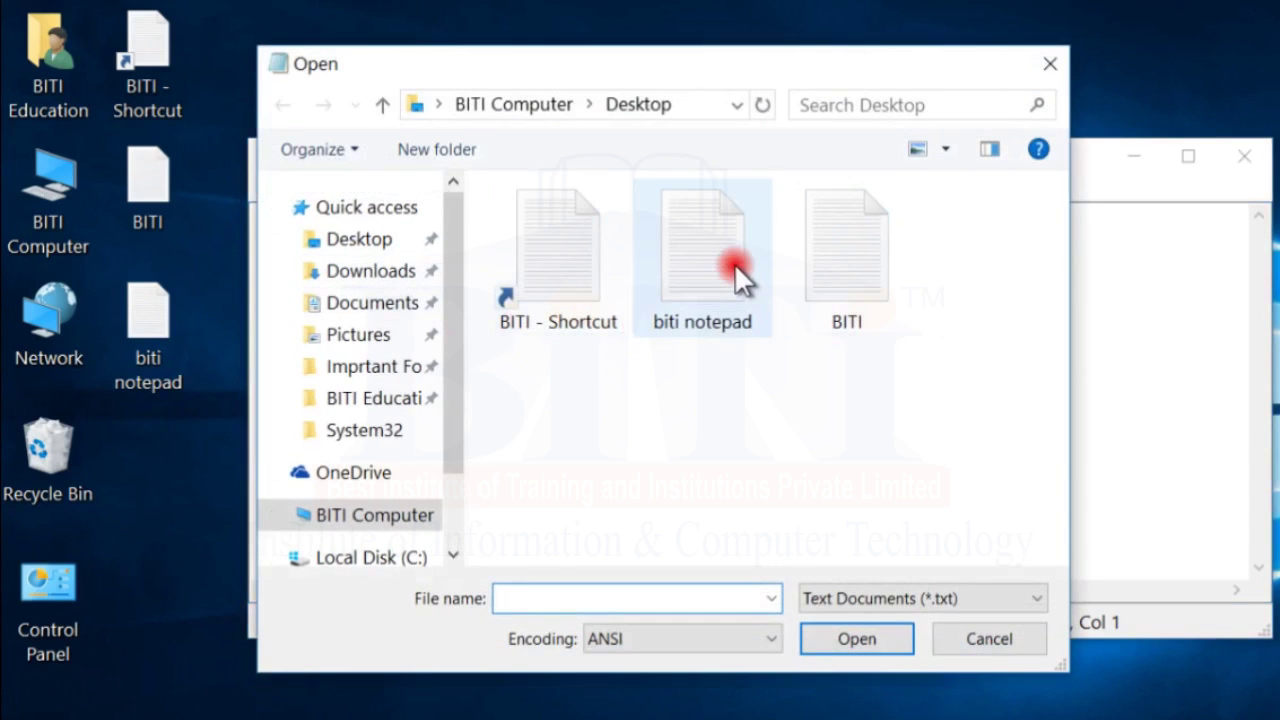
click(730, 261)
click(852, 640)
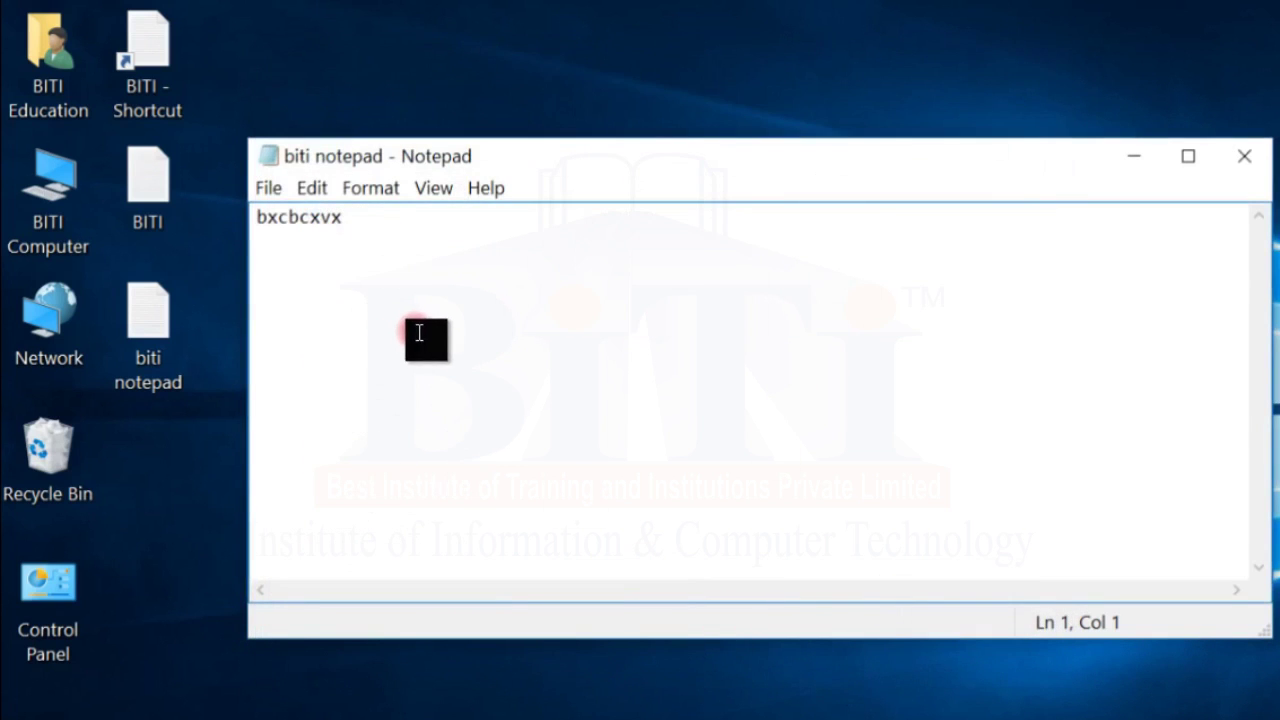
click(266, 188)
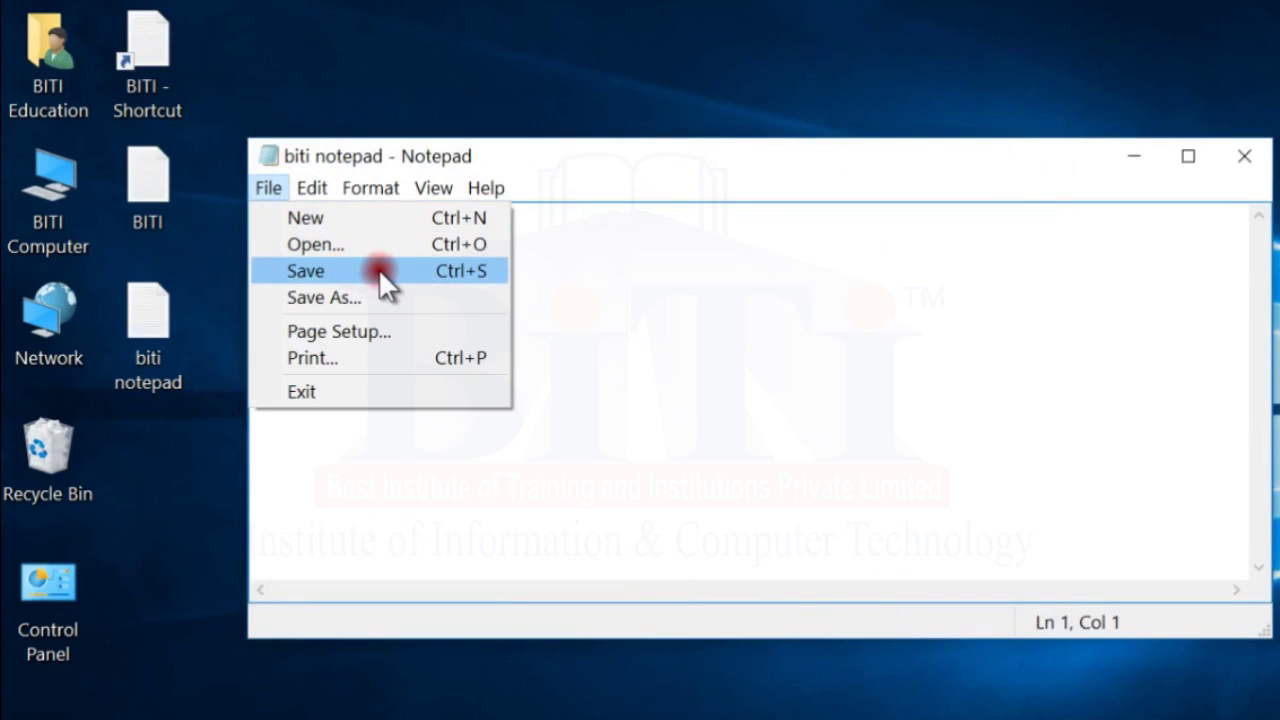
click(795, 280)
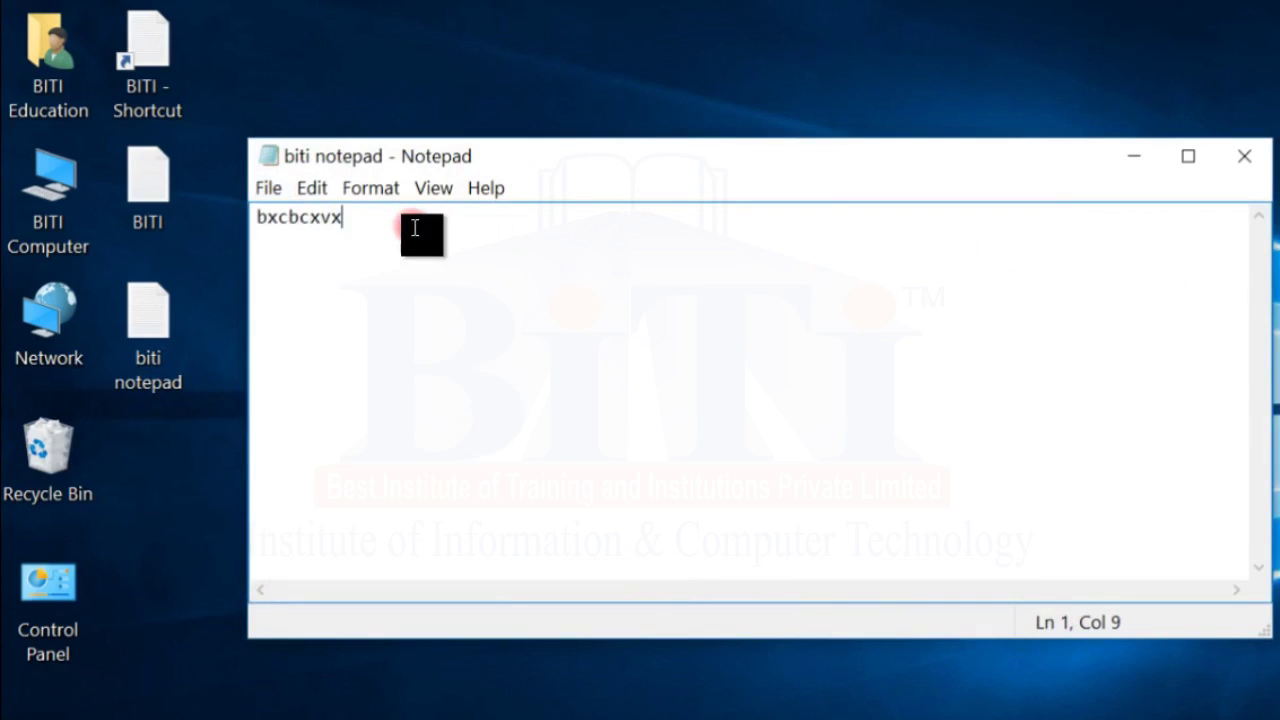
Step: Start a new document and enter the text "this is my second new file."
click(268, 188)
click(292, 214)
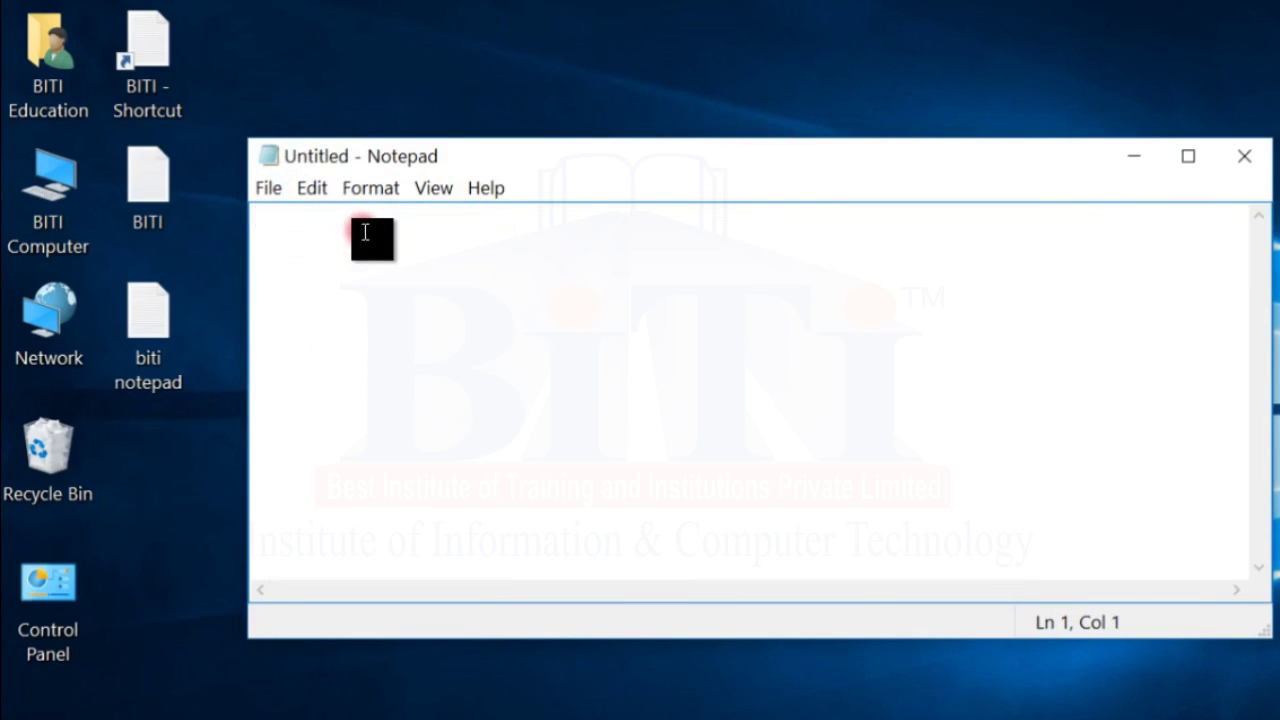
text(this is my second new file.)
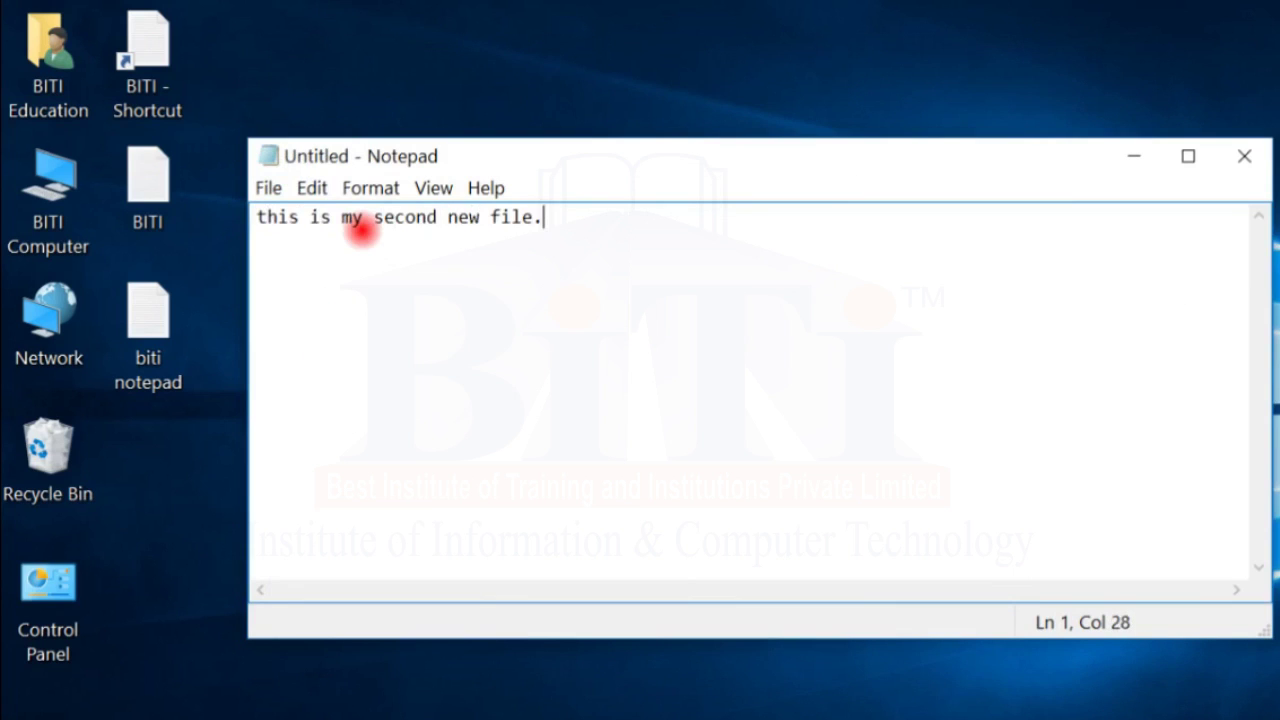
Step: Save the new document to the Desktop as "biti 2", then save it once more under the same name
click(259, 180)
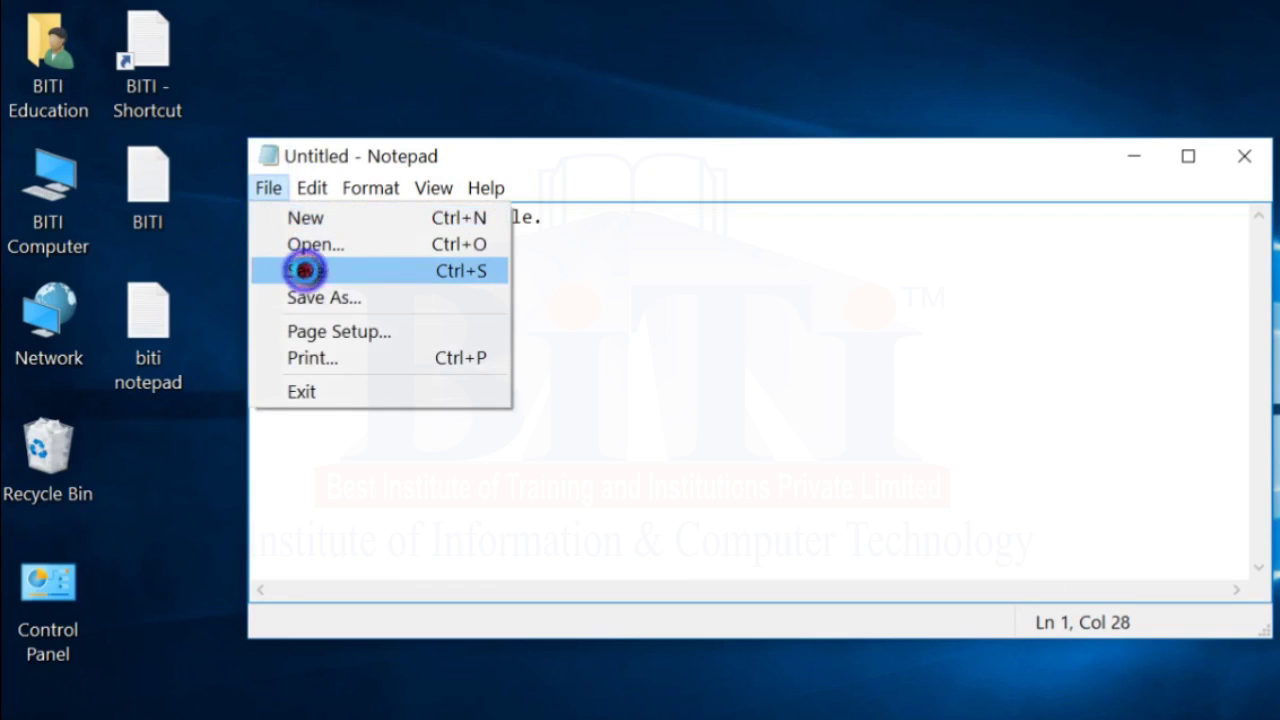
click(305, 270)
drag(671, 78, 706, 81)
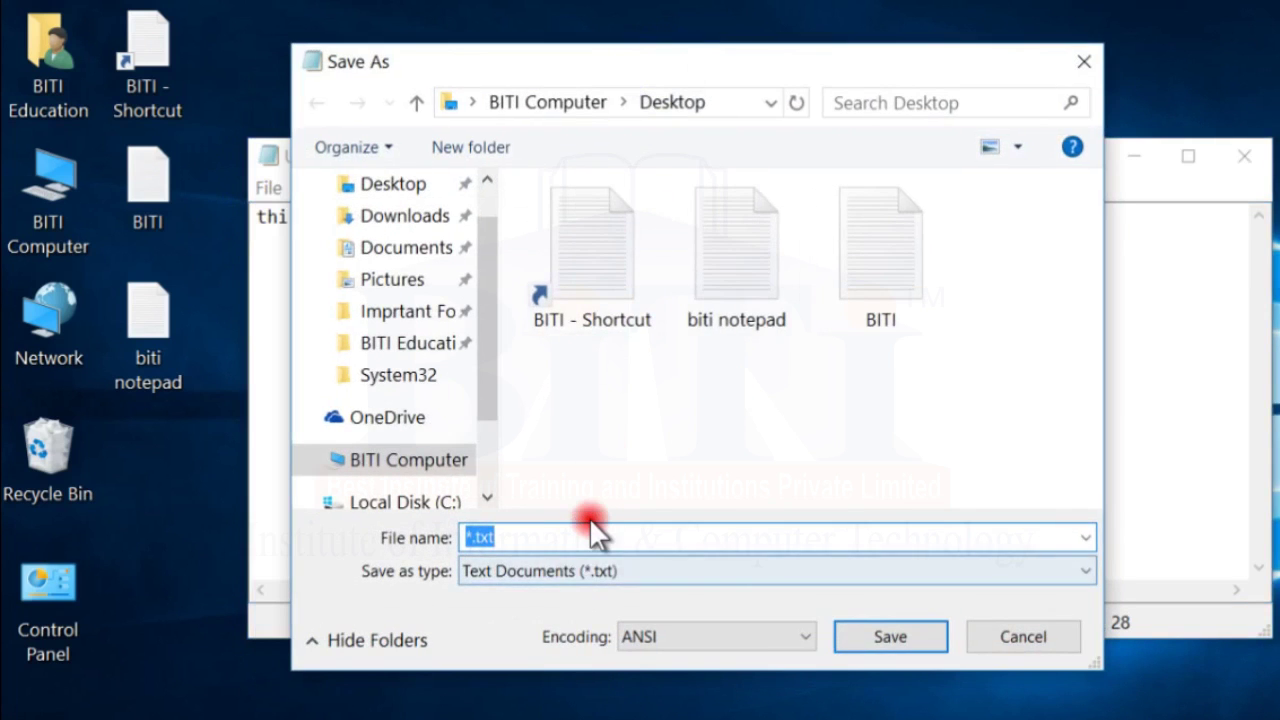
text(biti 2)
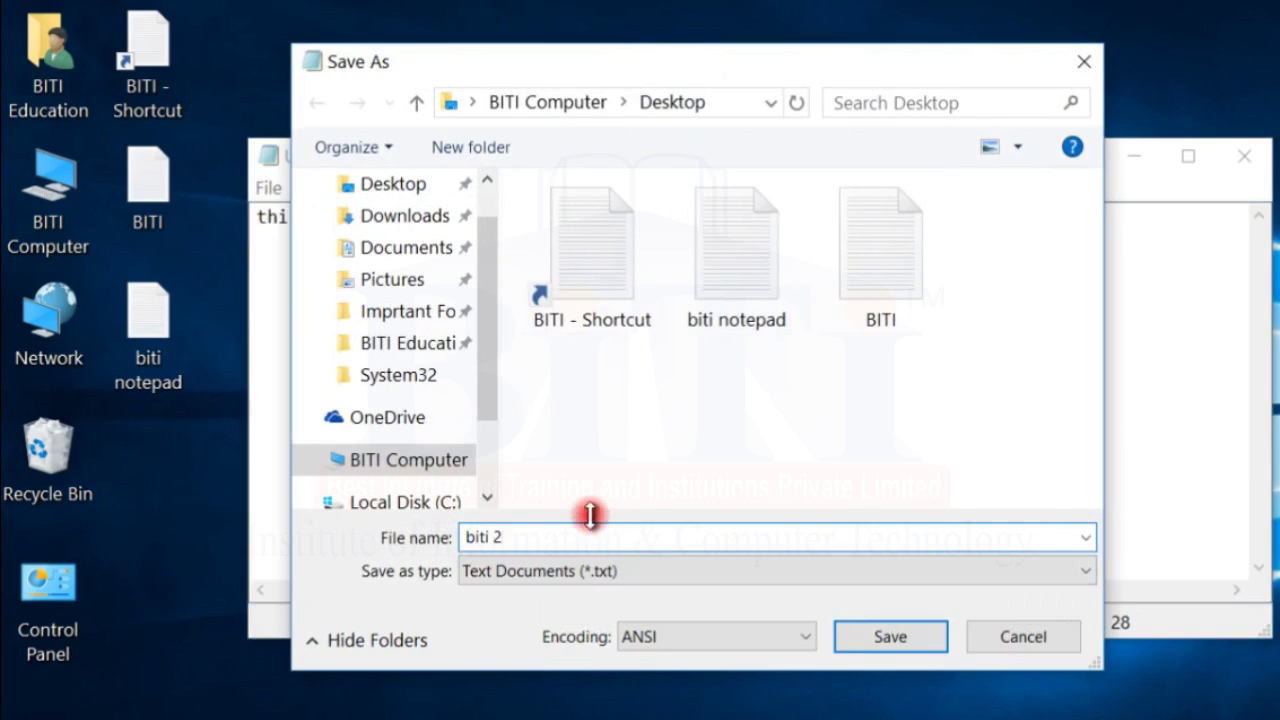
click(922, 635)
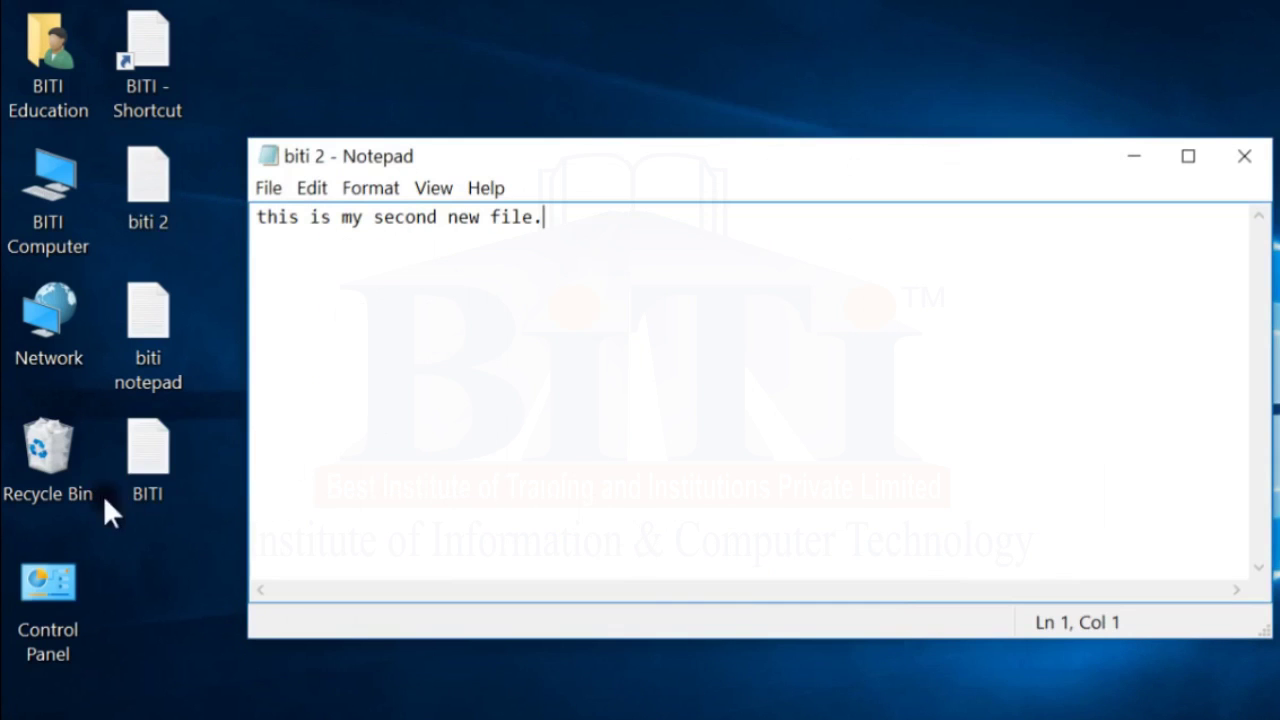
click(266, 188)
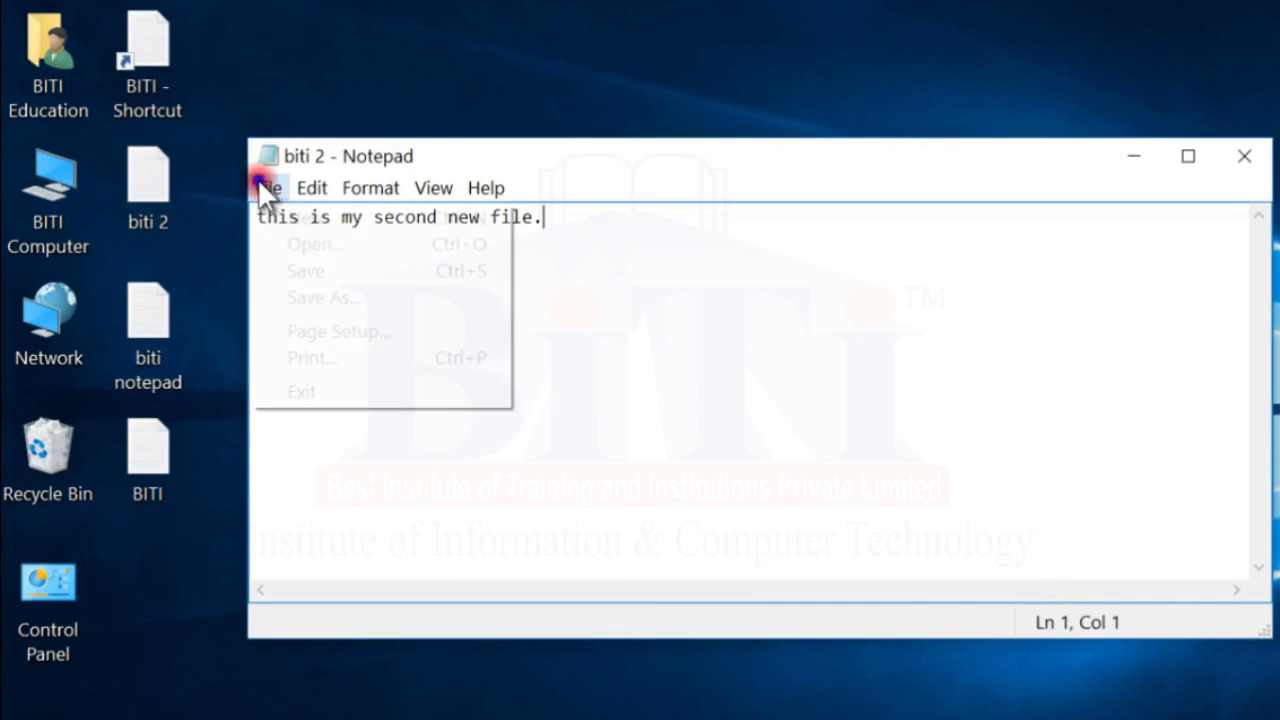
click(314, 274)
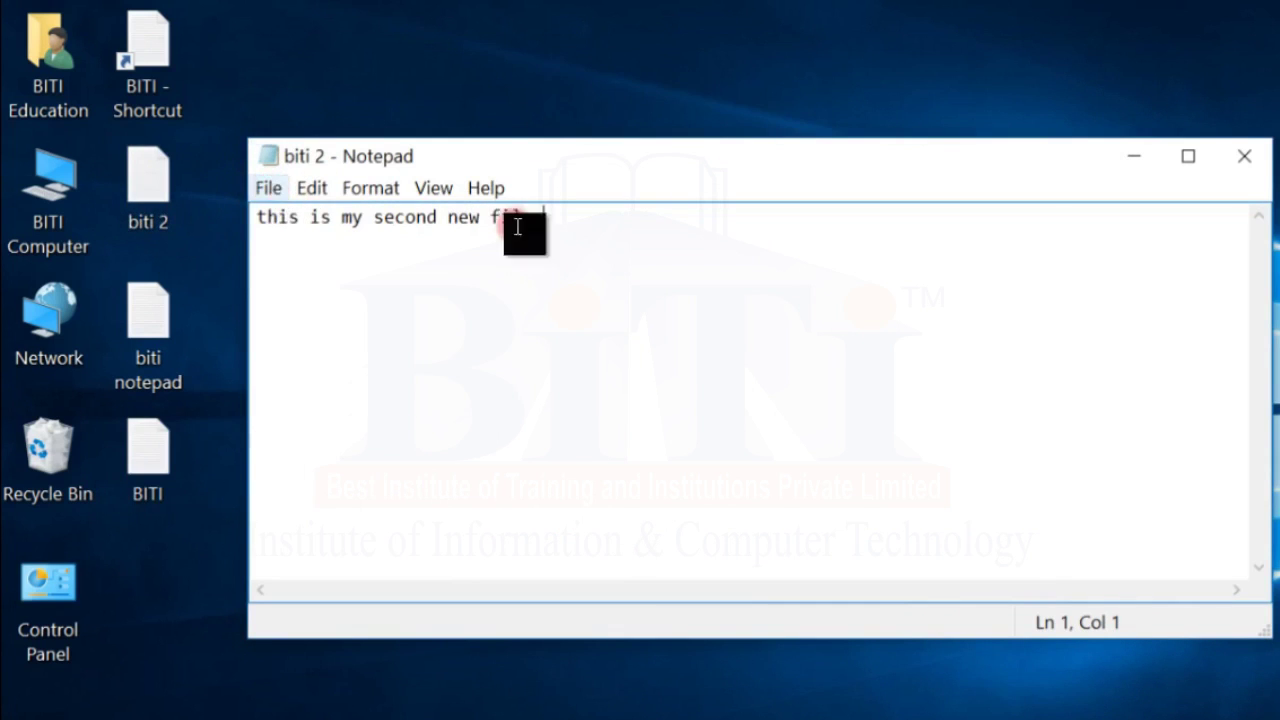
Step: Add a second line reading "this is second line of second file." below the existing sentence
click(591, 236)
key(Return)
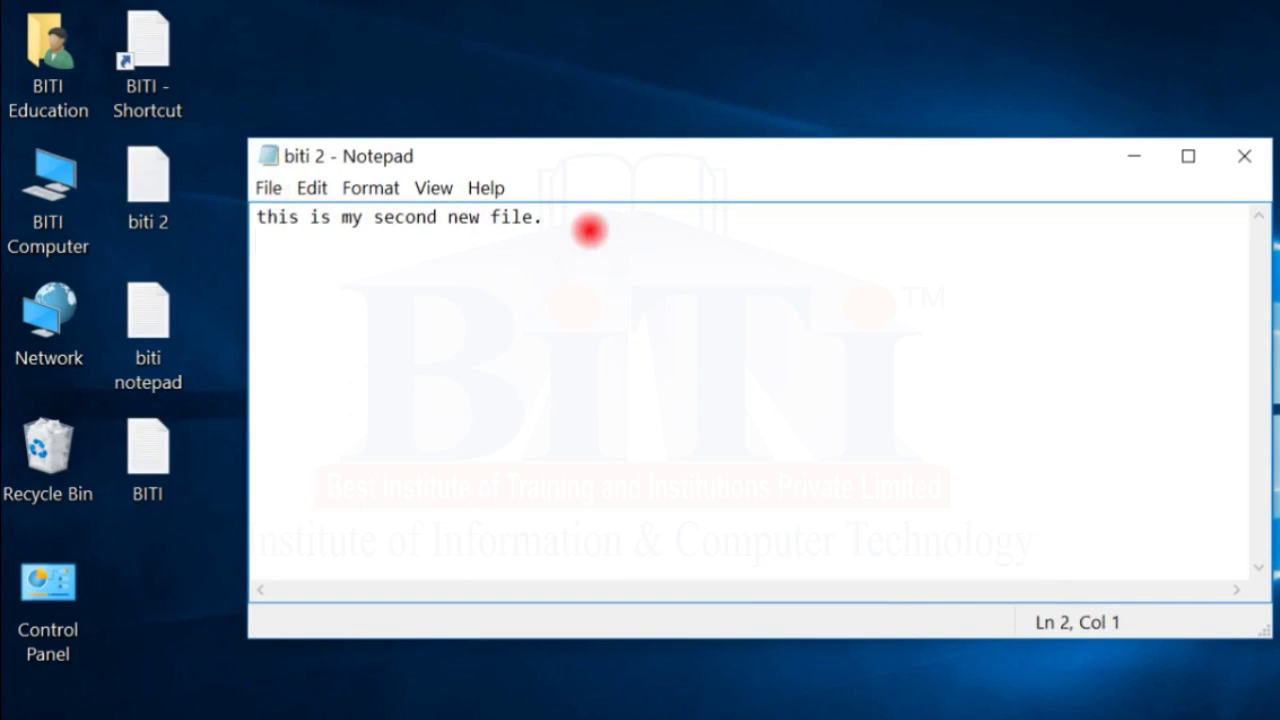
key(BackSpace)
key(BackSpace)
key(BackSpace)
key(BackSpace)
key(BackSpace)
text(is second lin)
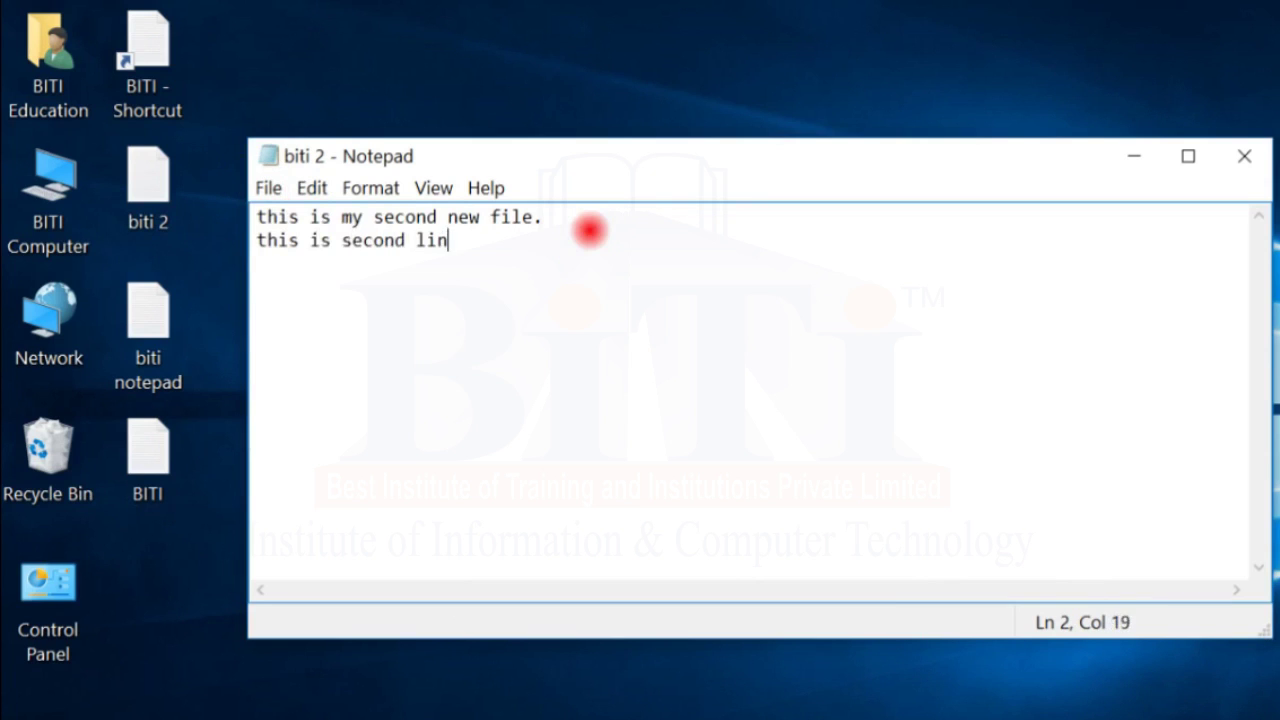
text(e of second file.)
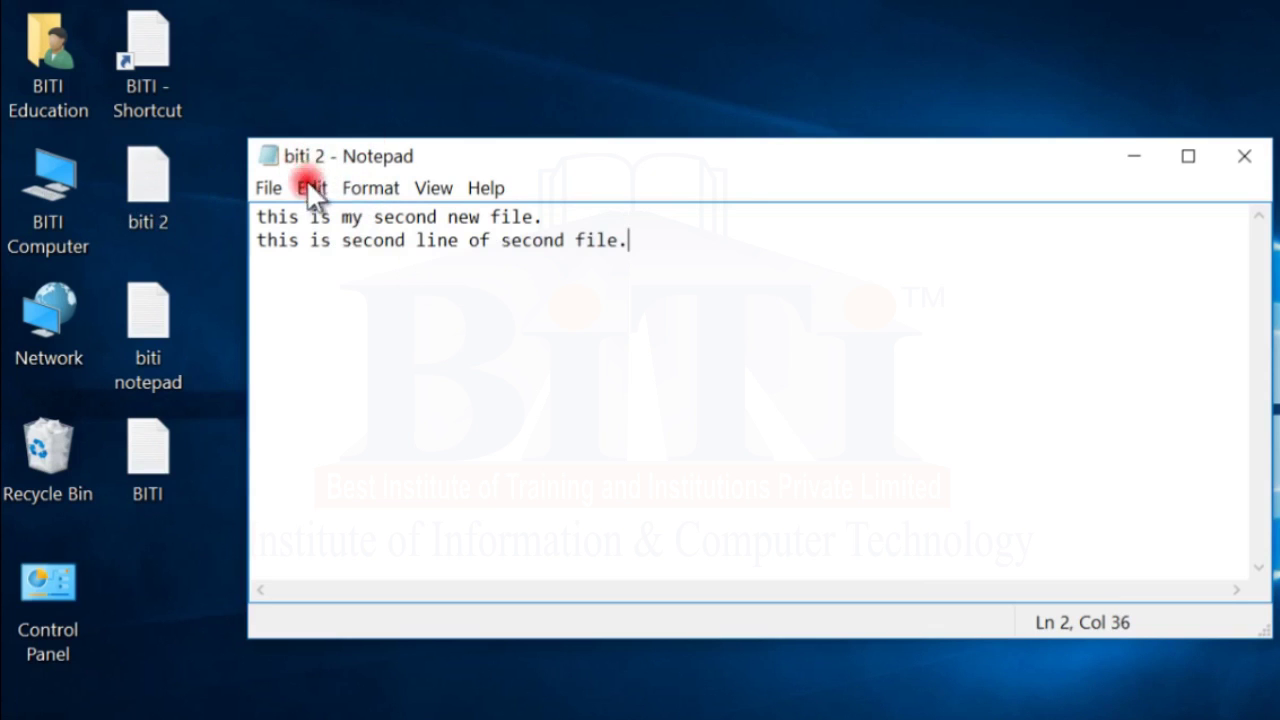
Step: Save a separate copy of the edited document to the Desktop as "biti 2 new file"
click(266, 187)
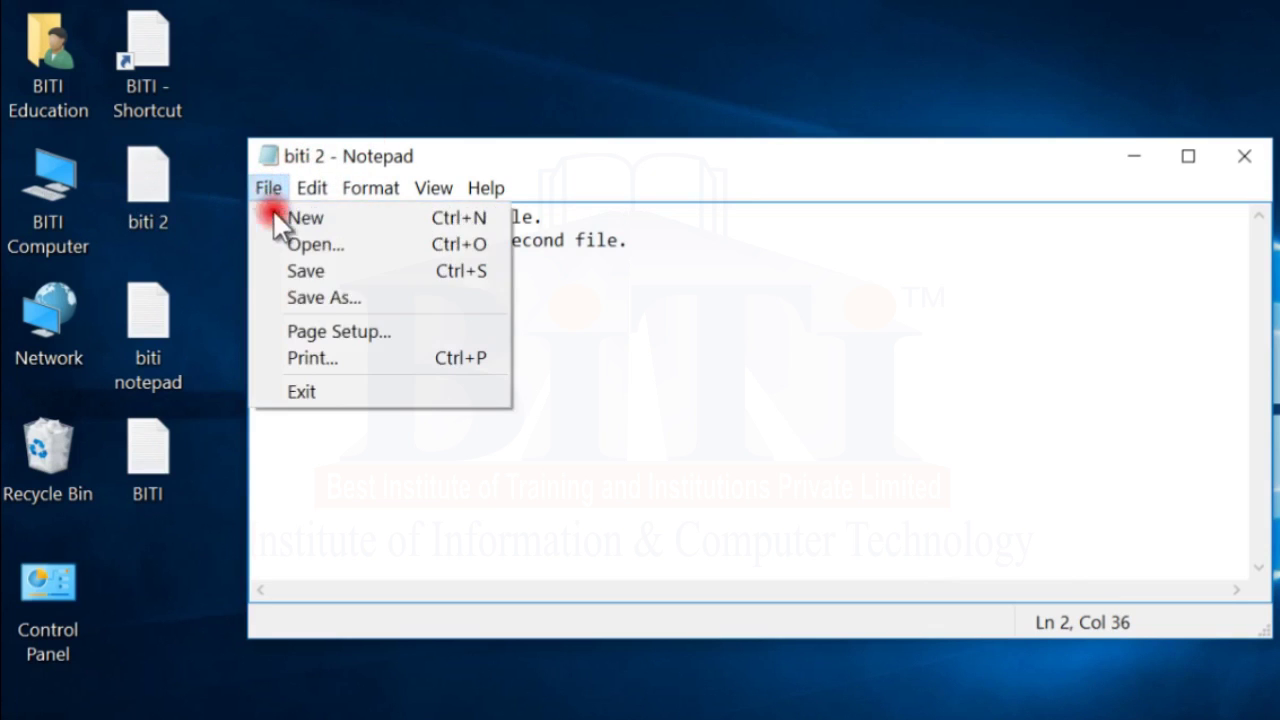
click(324, 298)
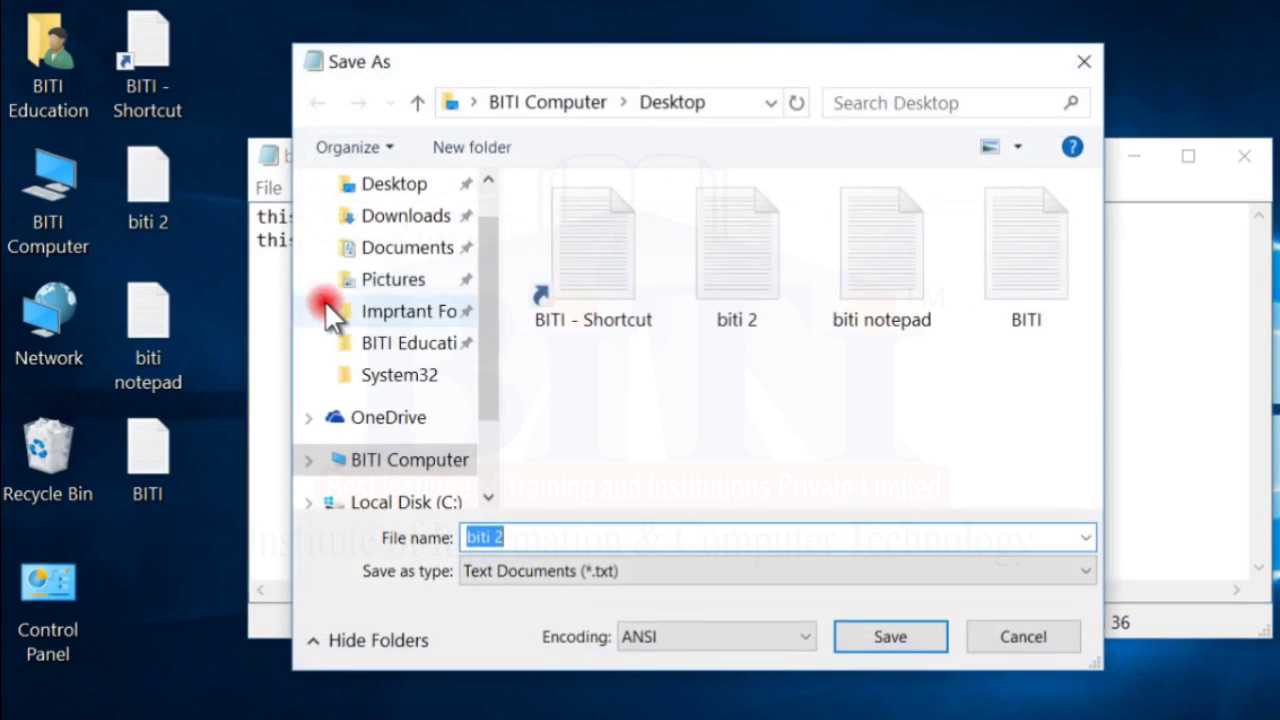
drag(690, 65, 626, 69)
click(478, 544)
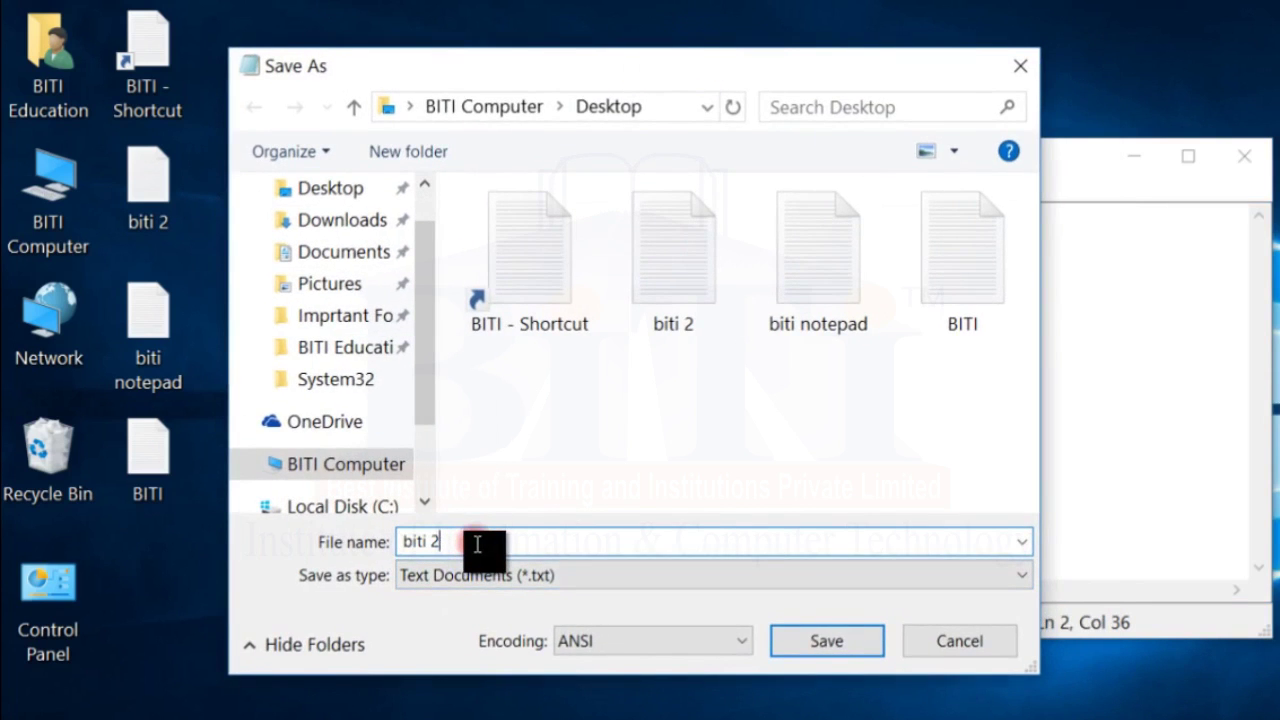
key(BackSpace)
key(BackSpace)
text(2 ne)
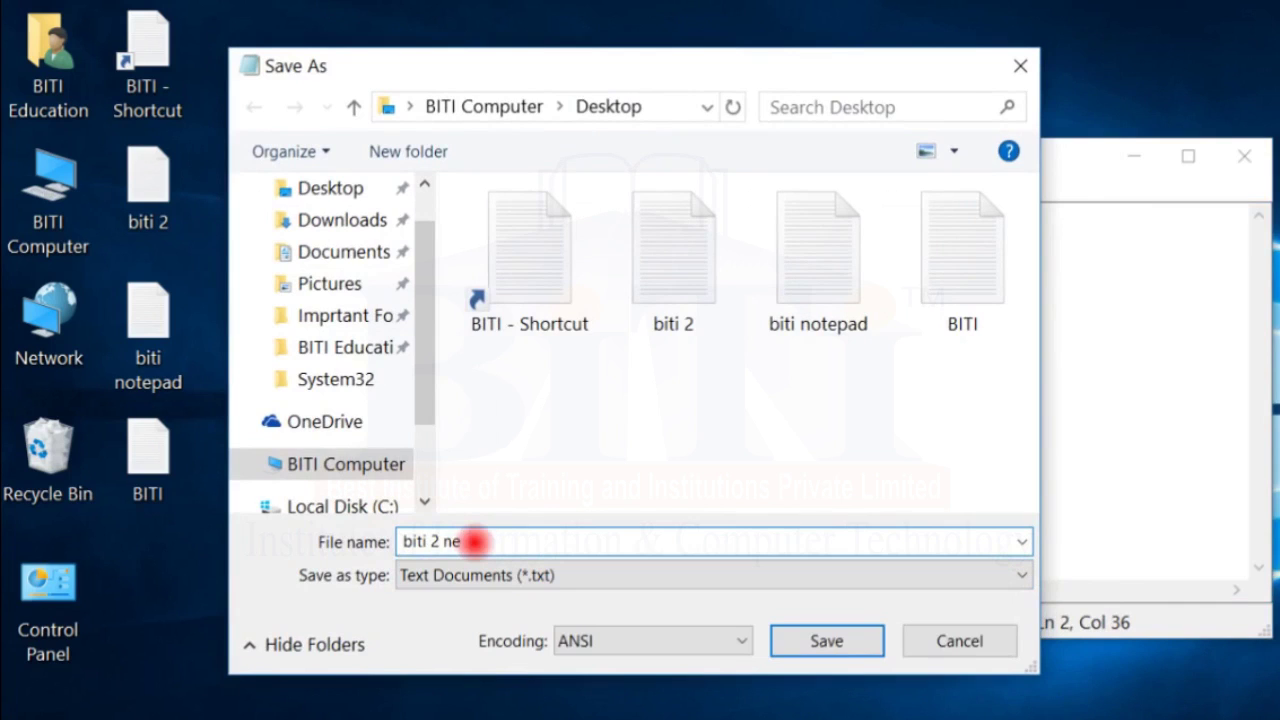
text(w file)
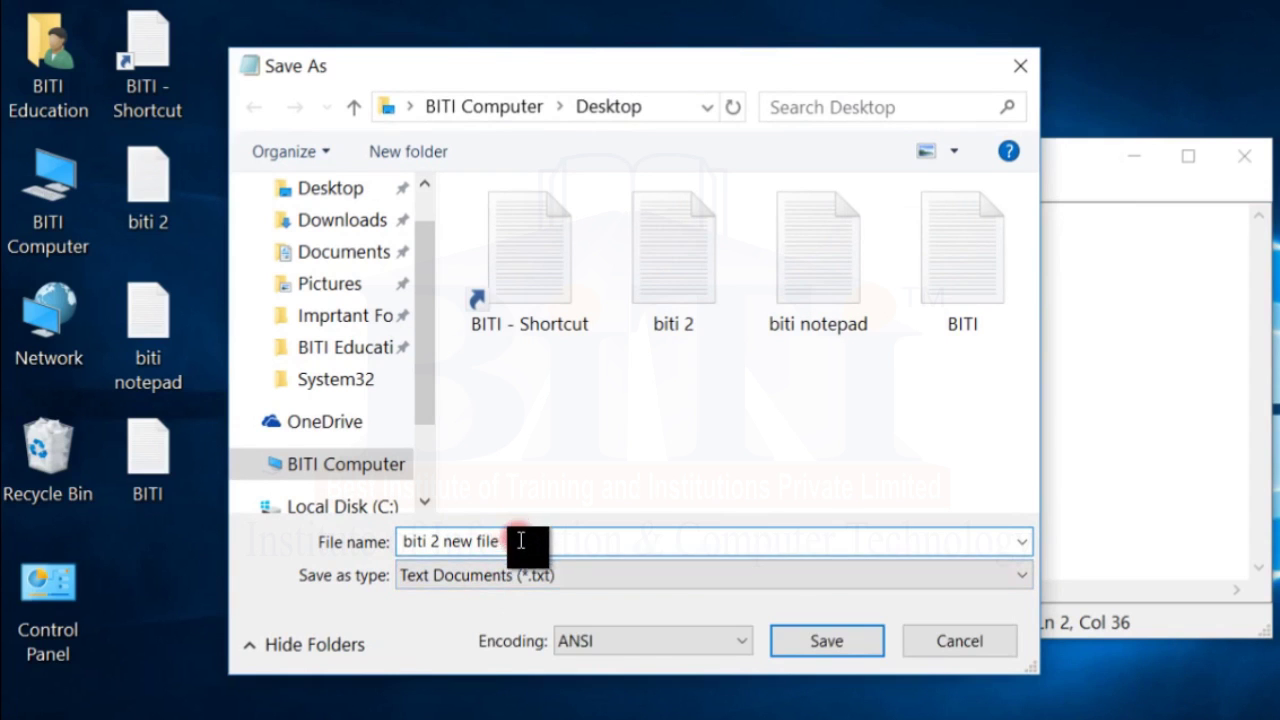
click(827, 641)
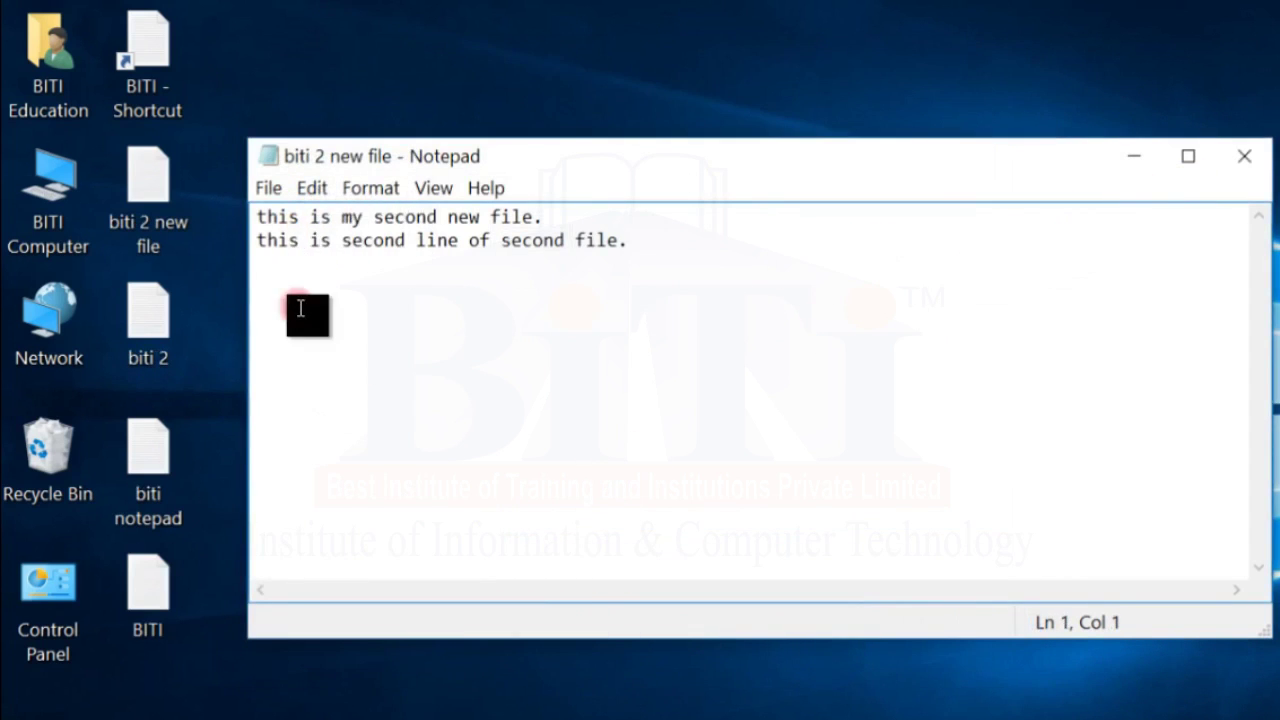
Step: Open the original biti 2 file from the Desktop and highlight its text to review the contents
click(268, 188)
click(284, 243)
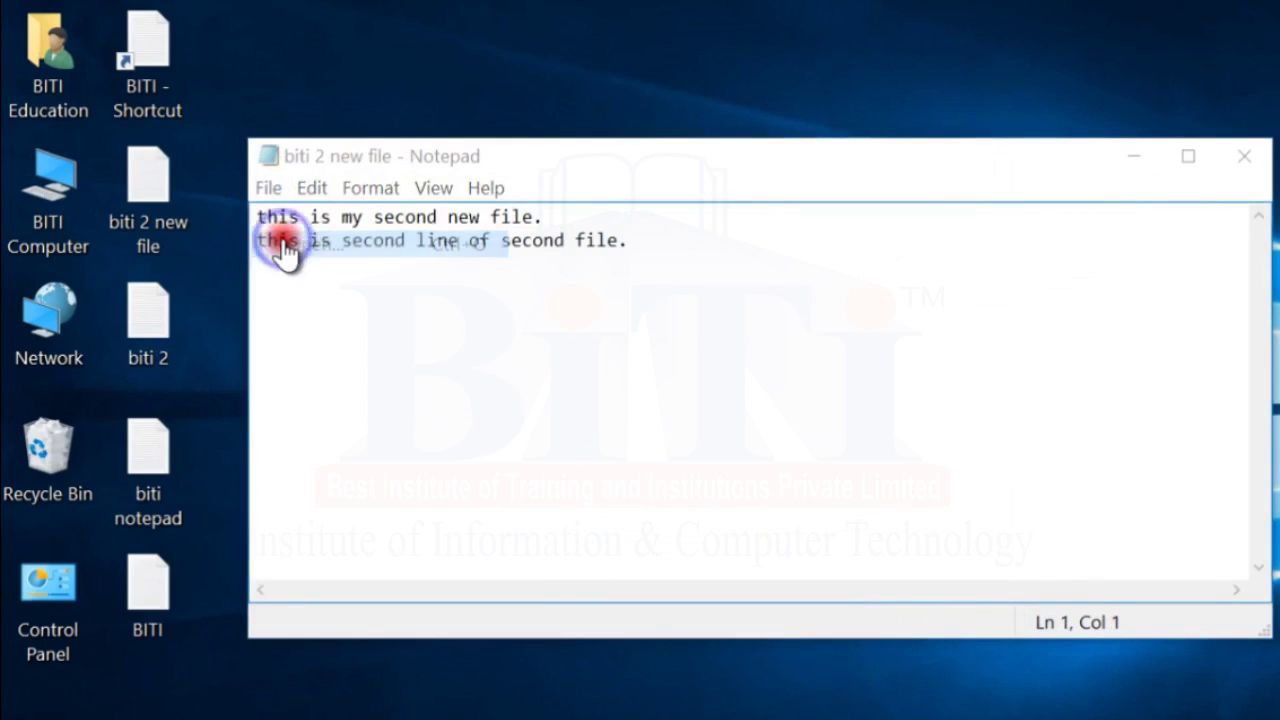
click(835, 274)
click(810, 636)
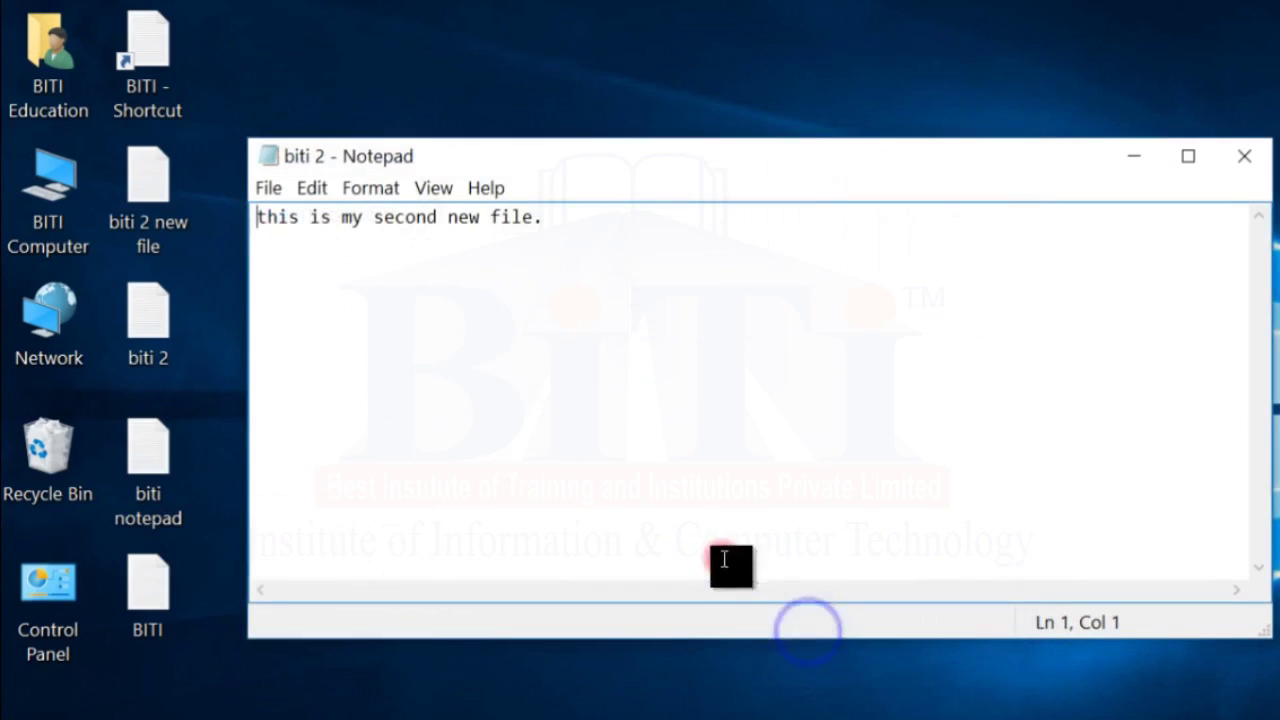
click(593, 216)
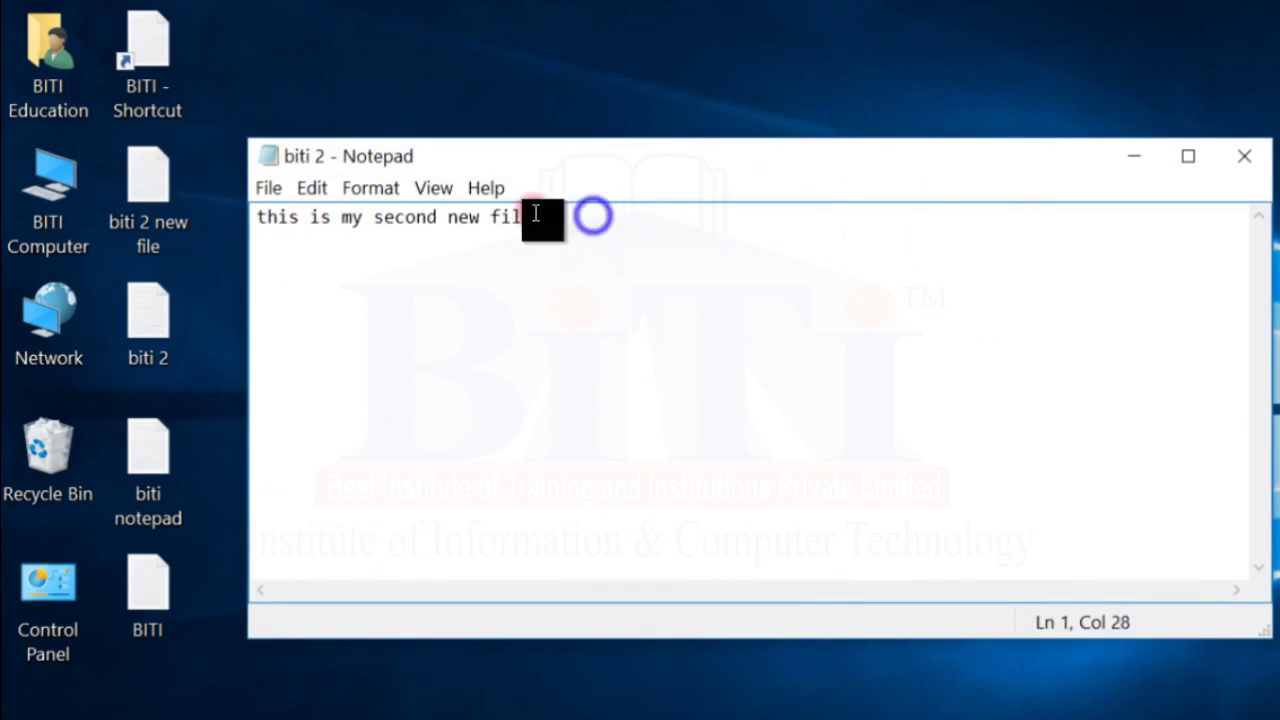
drag(536, 213, 249, 204)
click(316, 236)
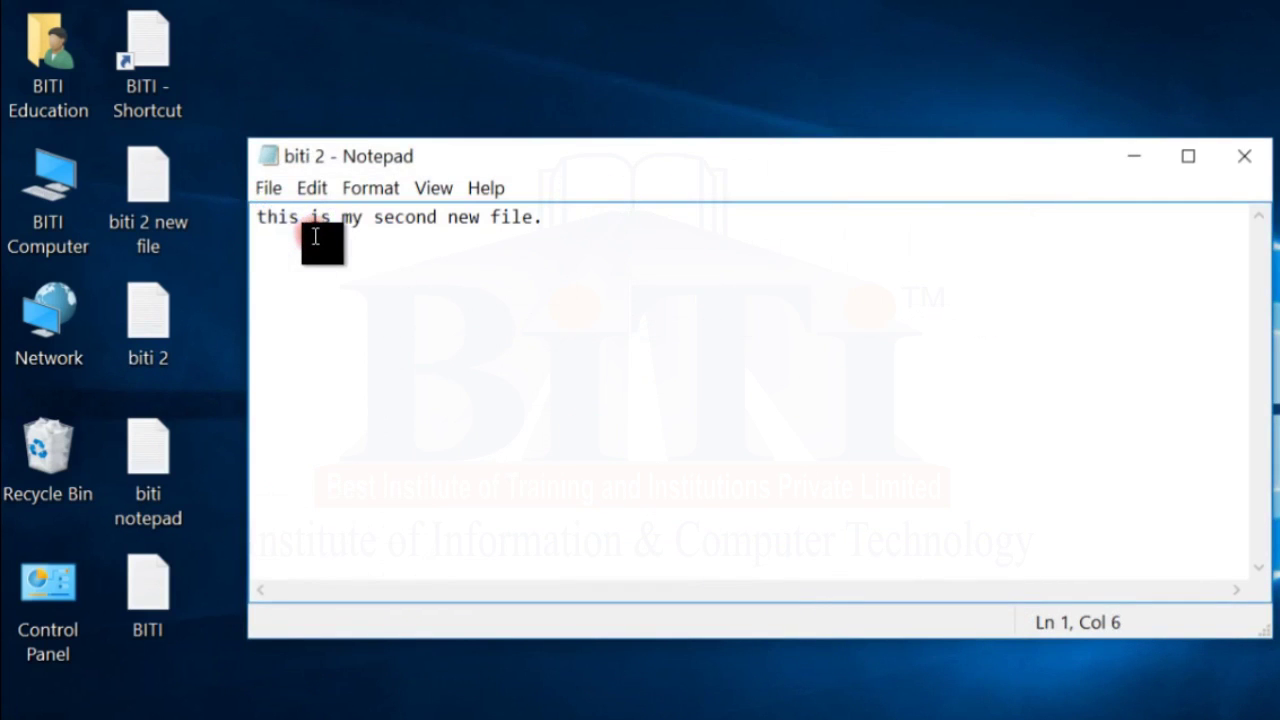
Step: Open biti 2 new file from the Desktop and highlight both of its lines to compare with the original
click(264, 188)
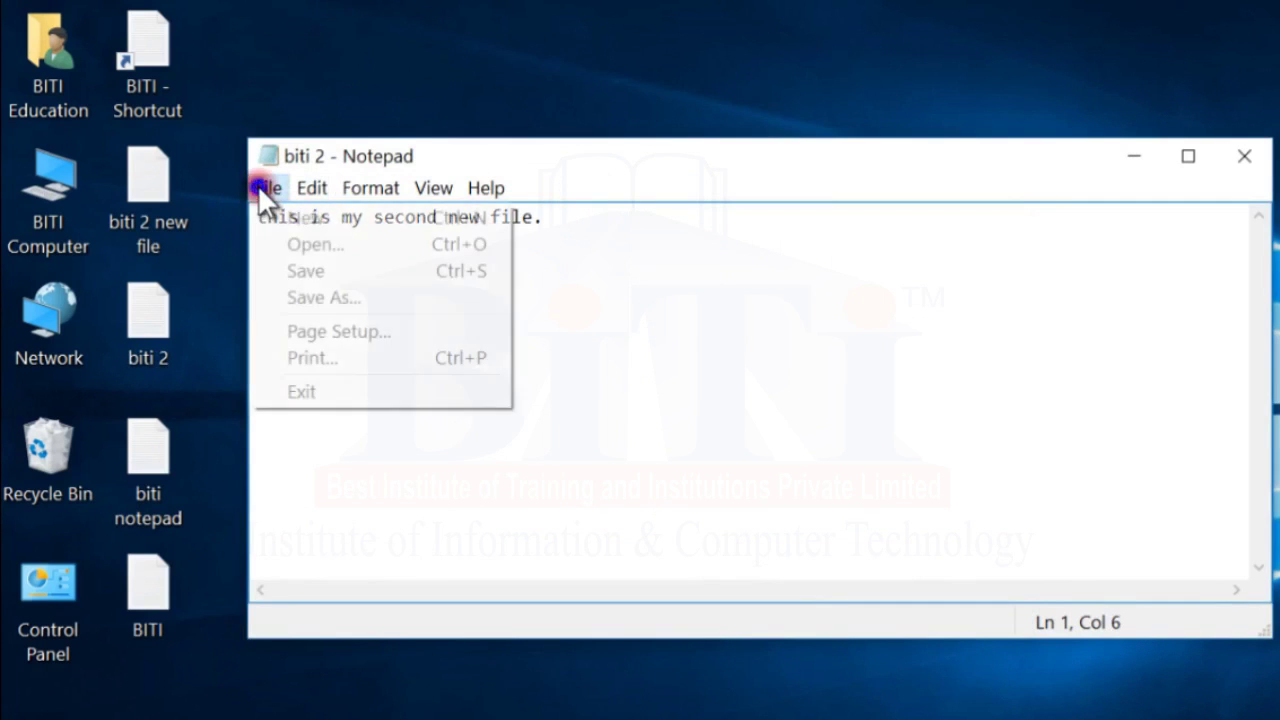
click(303, 243)
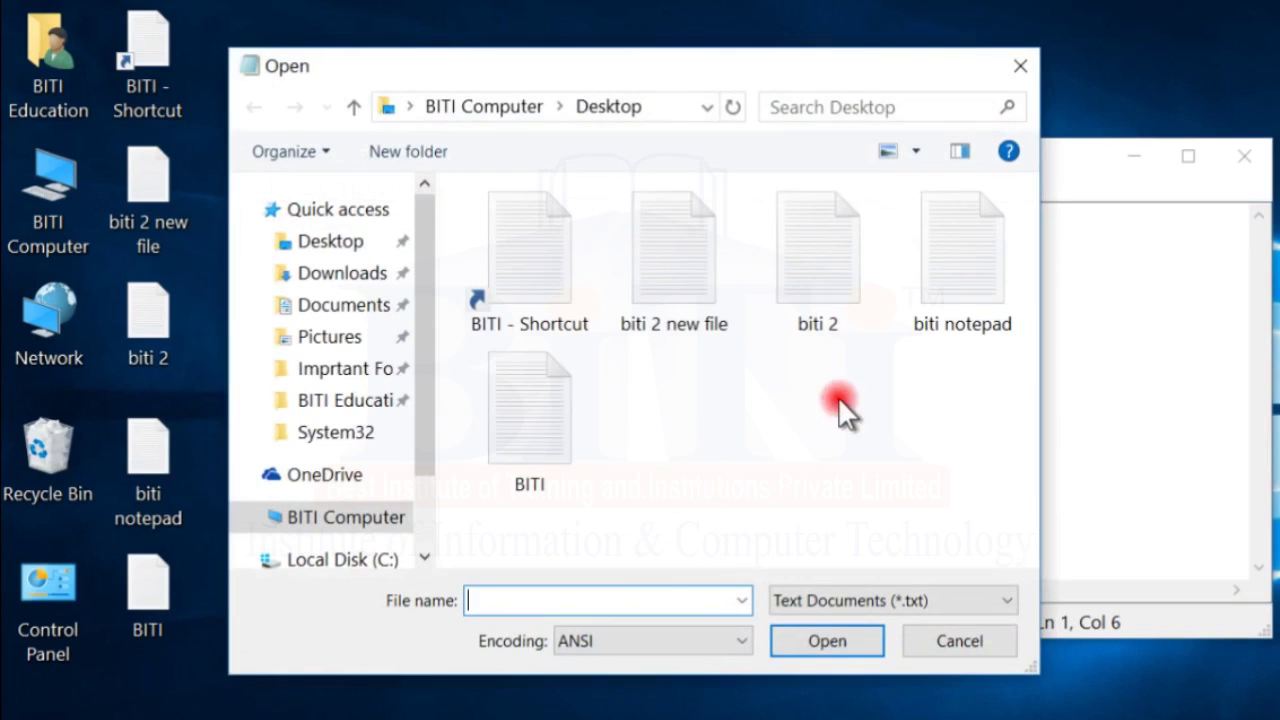
double_click(687, 264)
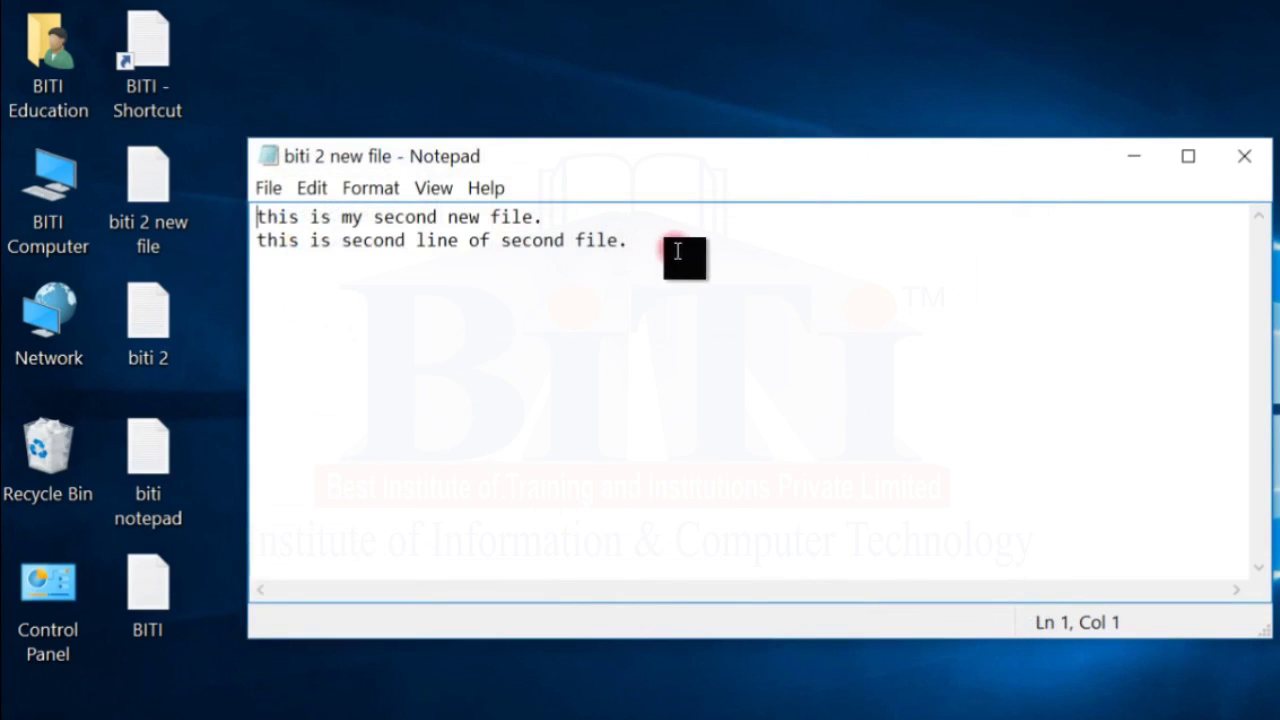
drag(677, 250, 260, 217)
click(565, 241)
click(266, 187)
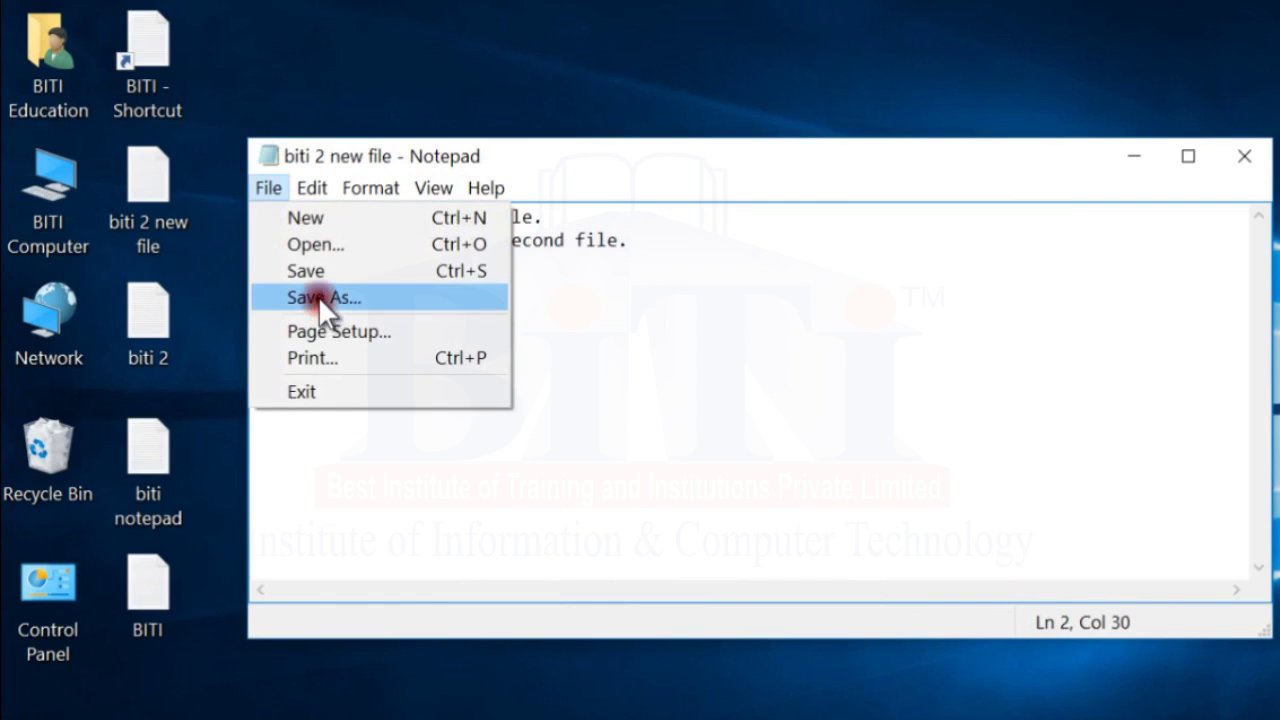
click(653, 292)
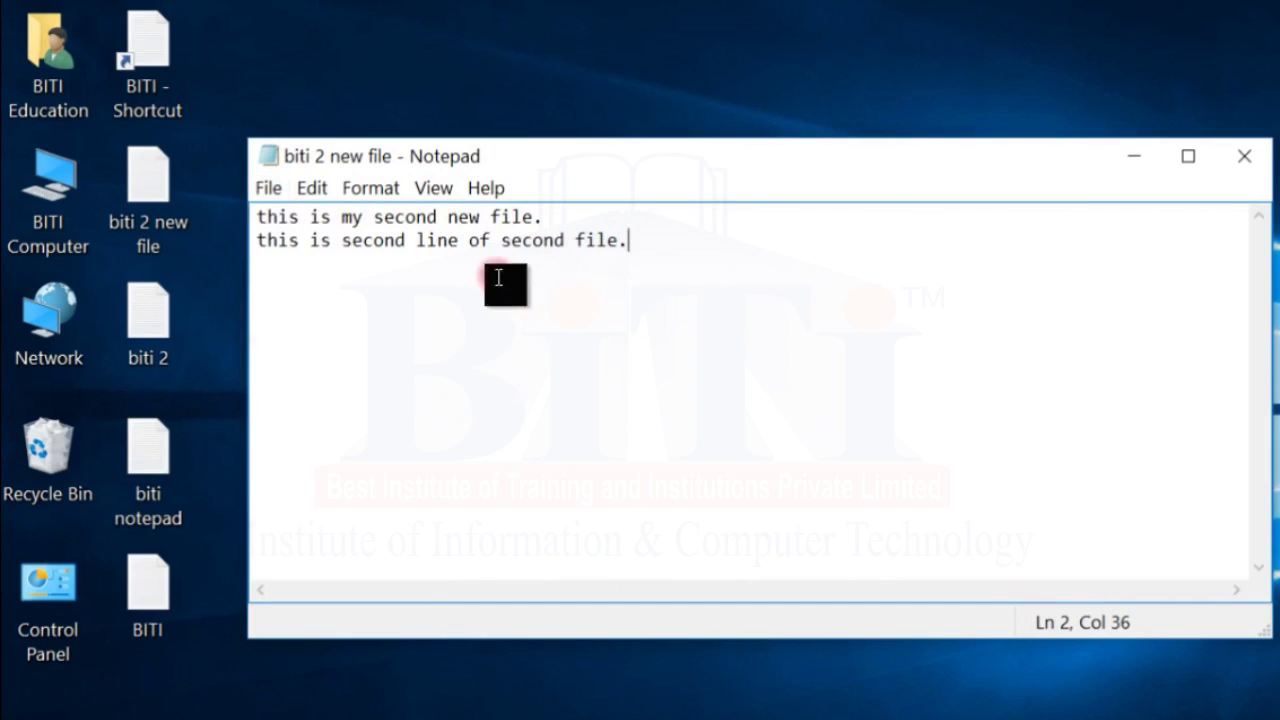
Step: Open the page setup for the document and set the paper size to A4
click(262, 184)
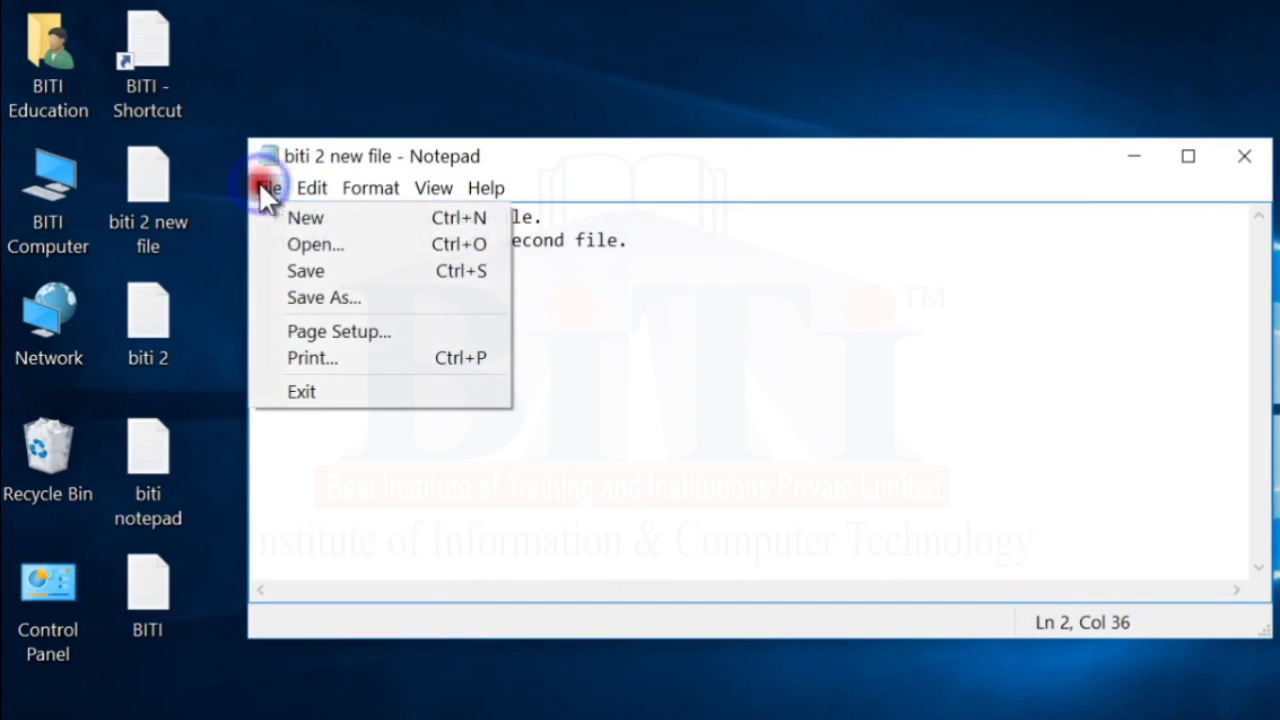
click(370, 334)
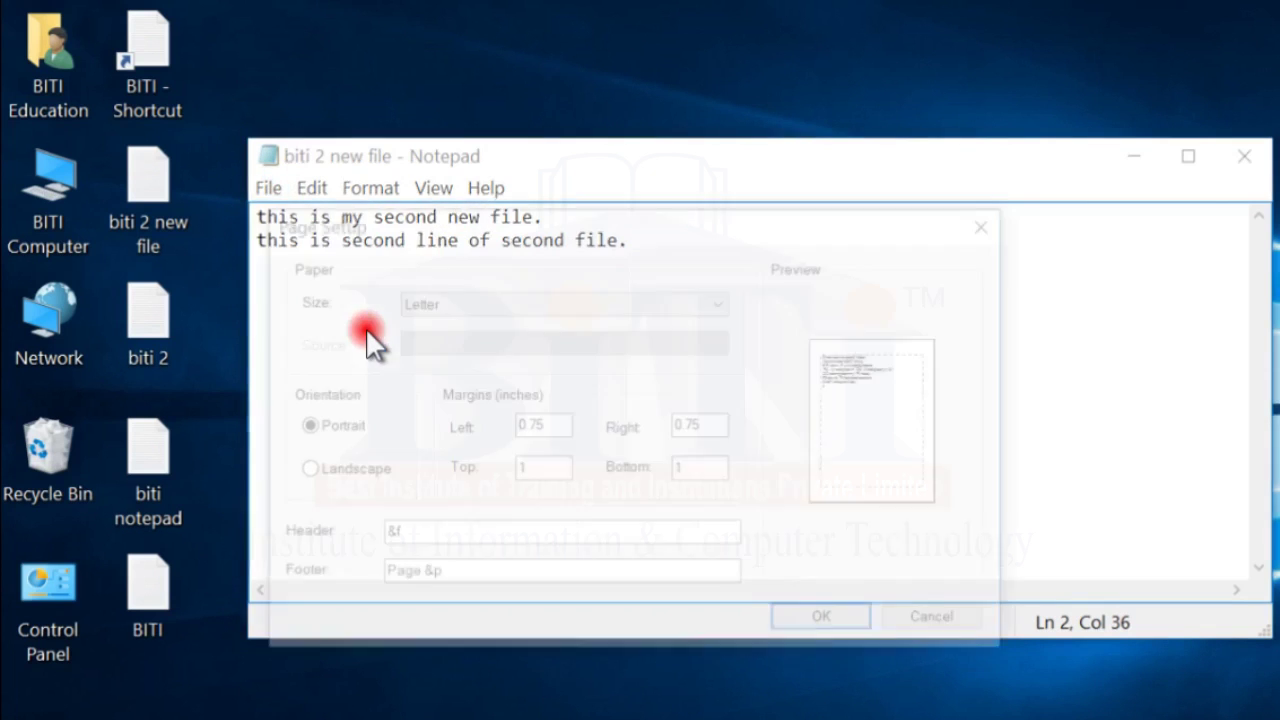
drag(514, 232, 590, 120)
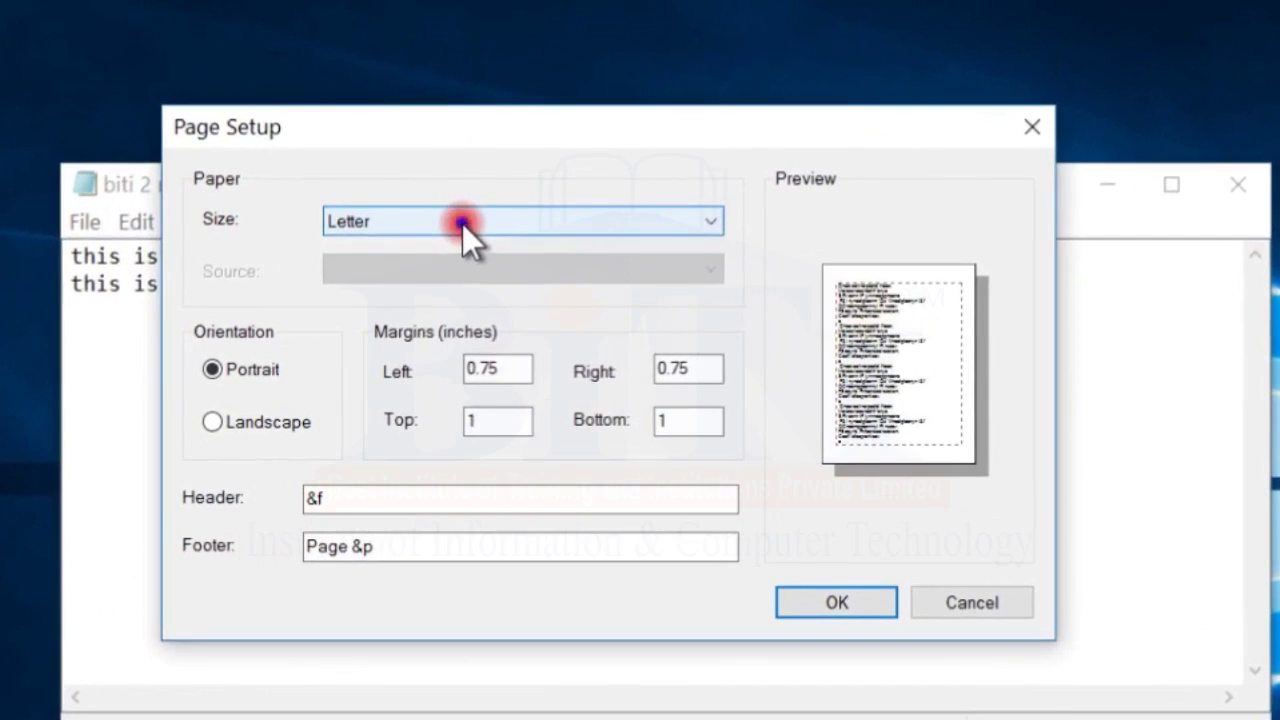
click(588, 188)
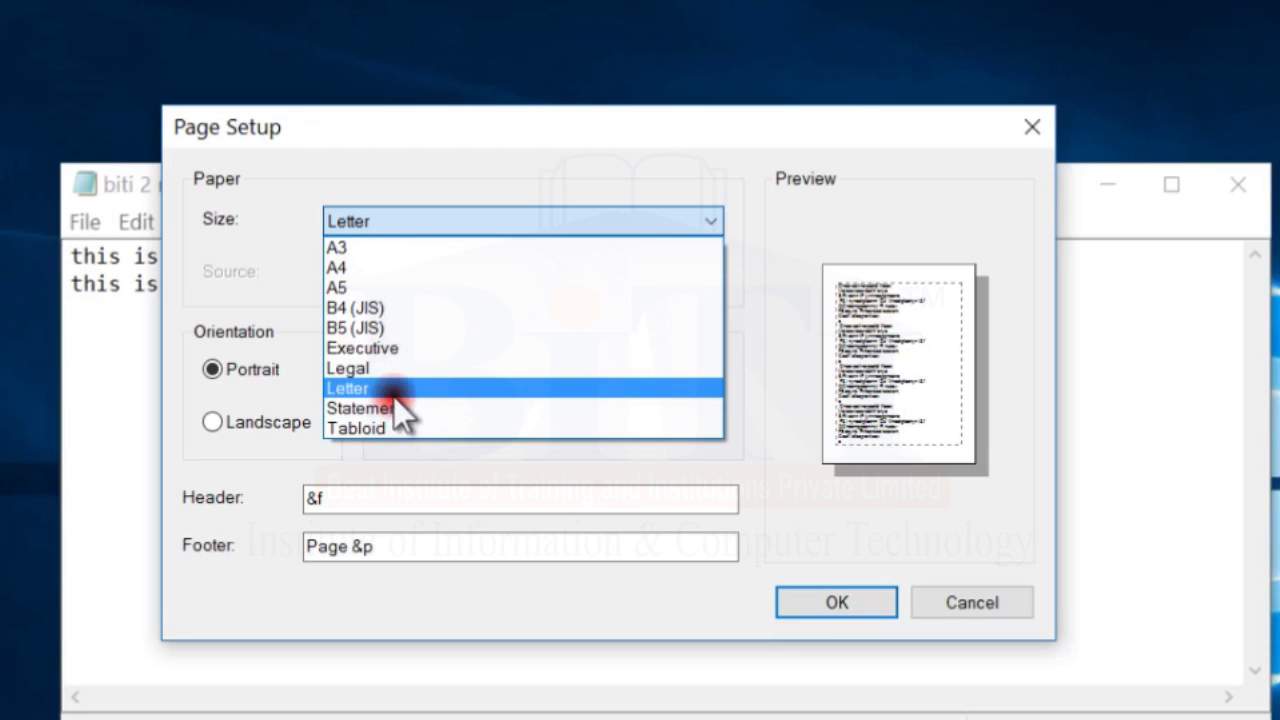
click(388, 268)
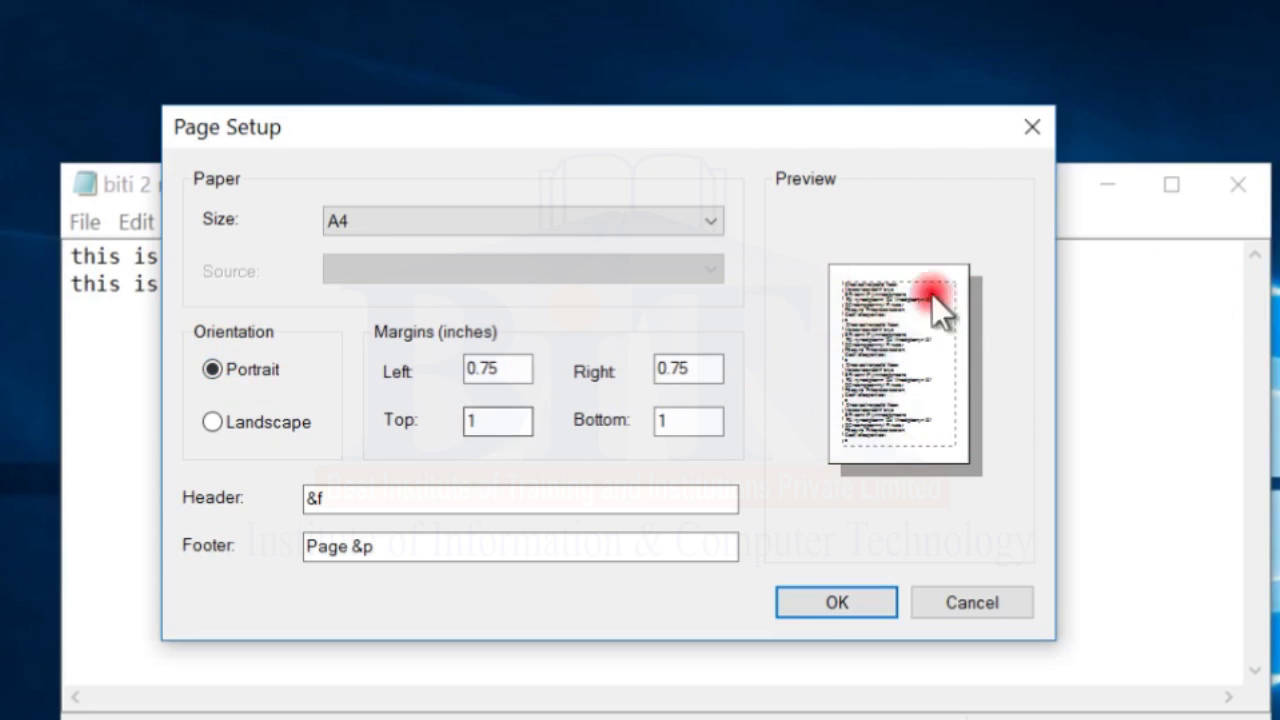
Step: Preview the page in landscape orientation and return it to portrait
click(247, 426)
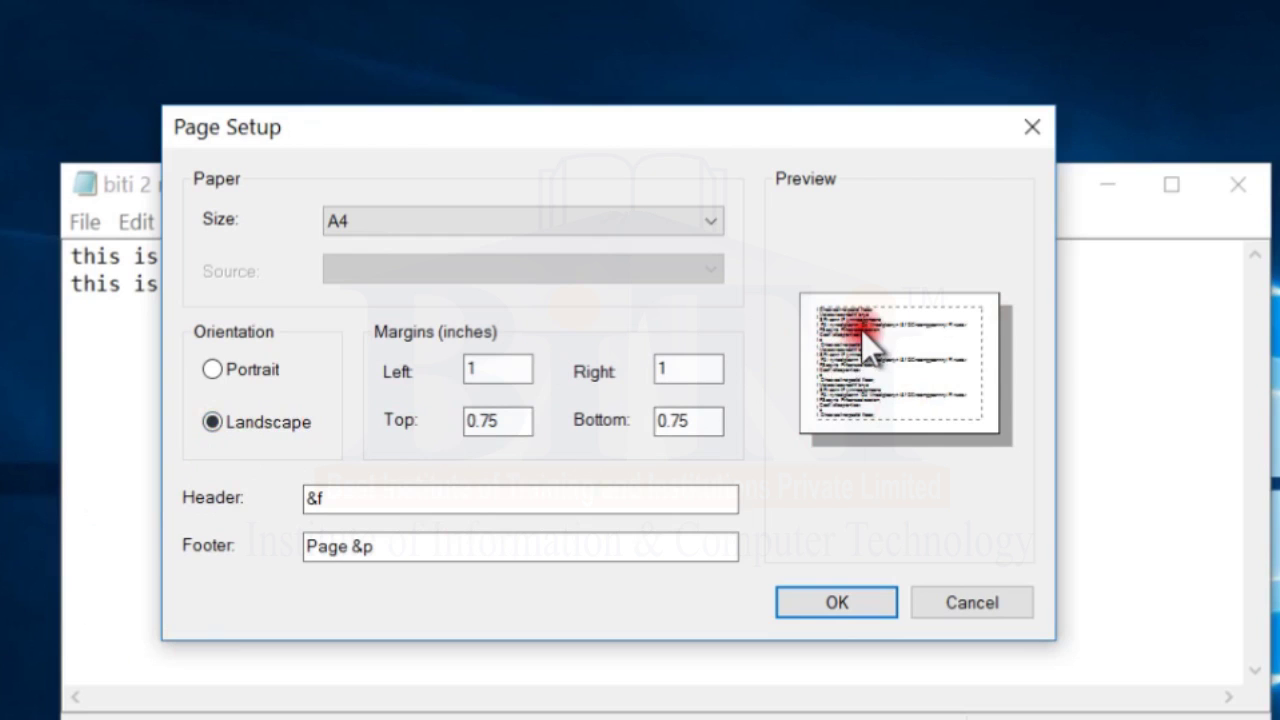
click(265, 368)
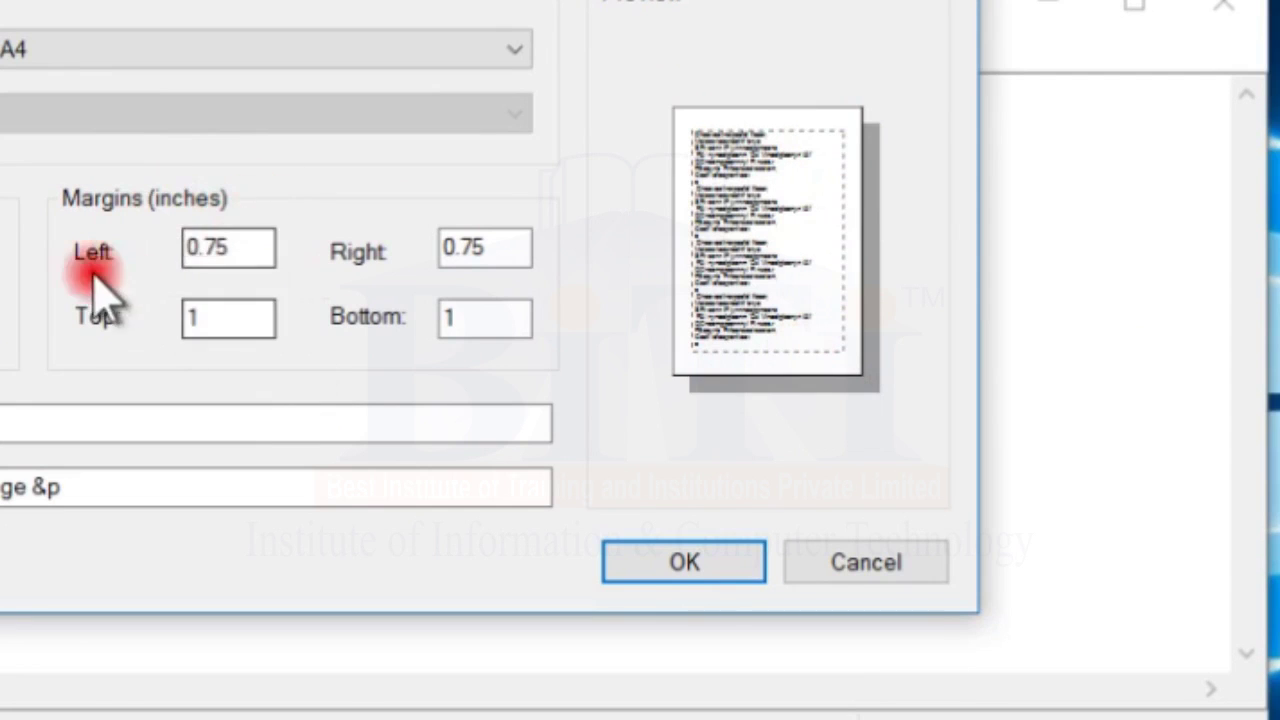
Step: Try a left margin of 2 inches in the page preview, and reduce it to 1 inch
drag(260, 246, 191, 246)
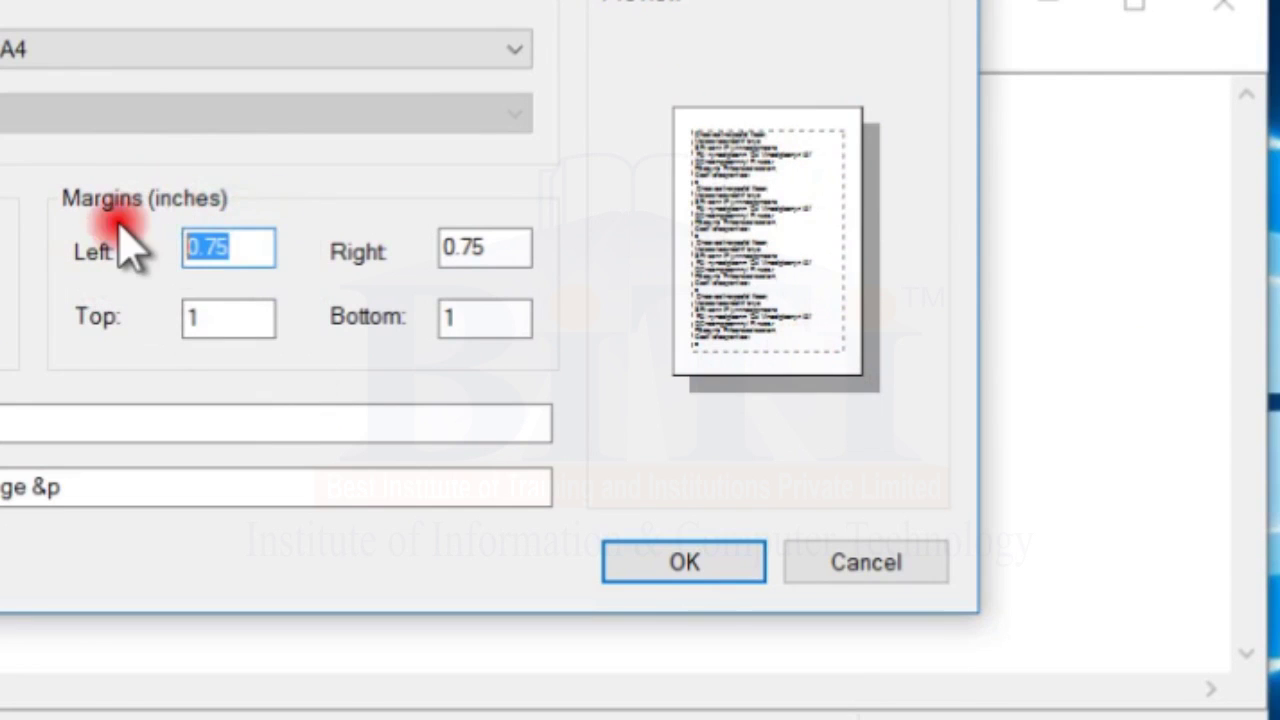
text(2)
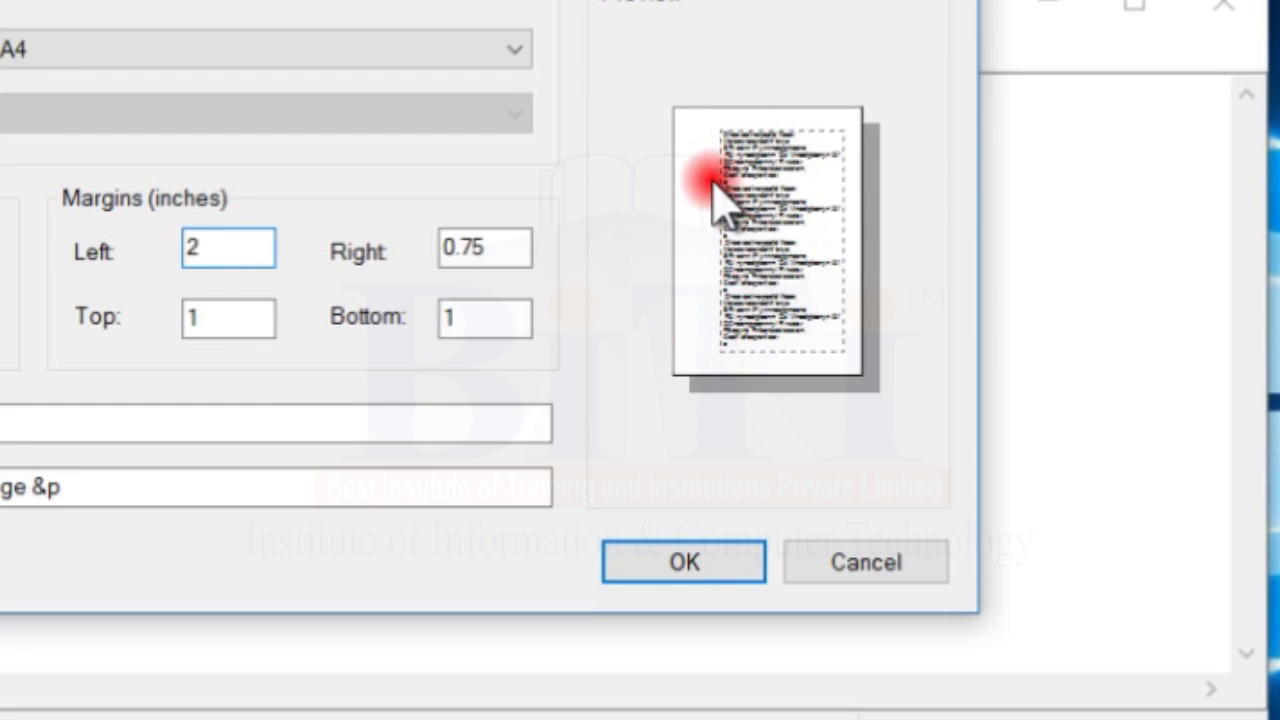
drag(205, 249, 160, 255)
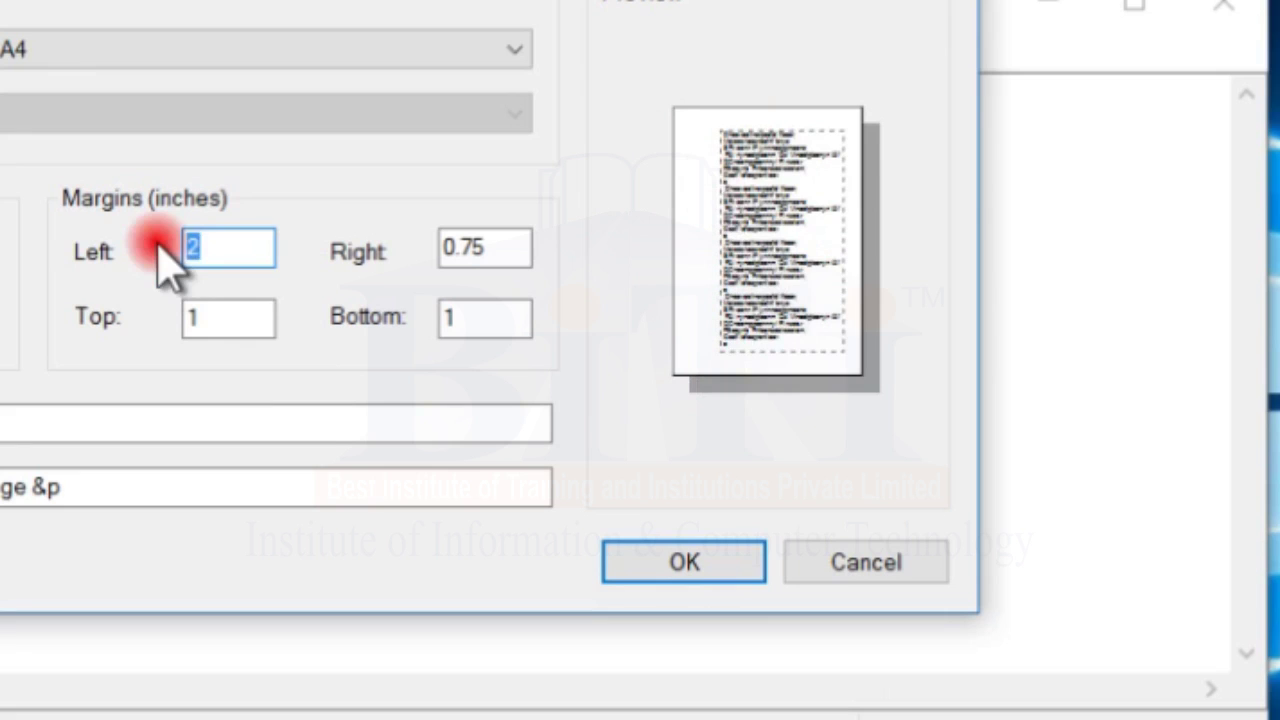
text(1)
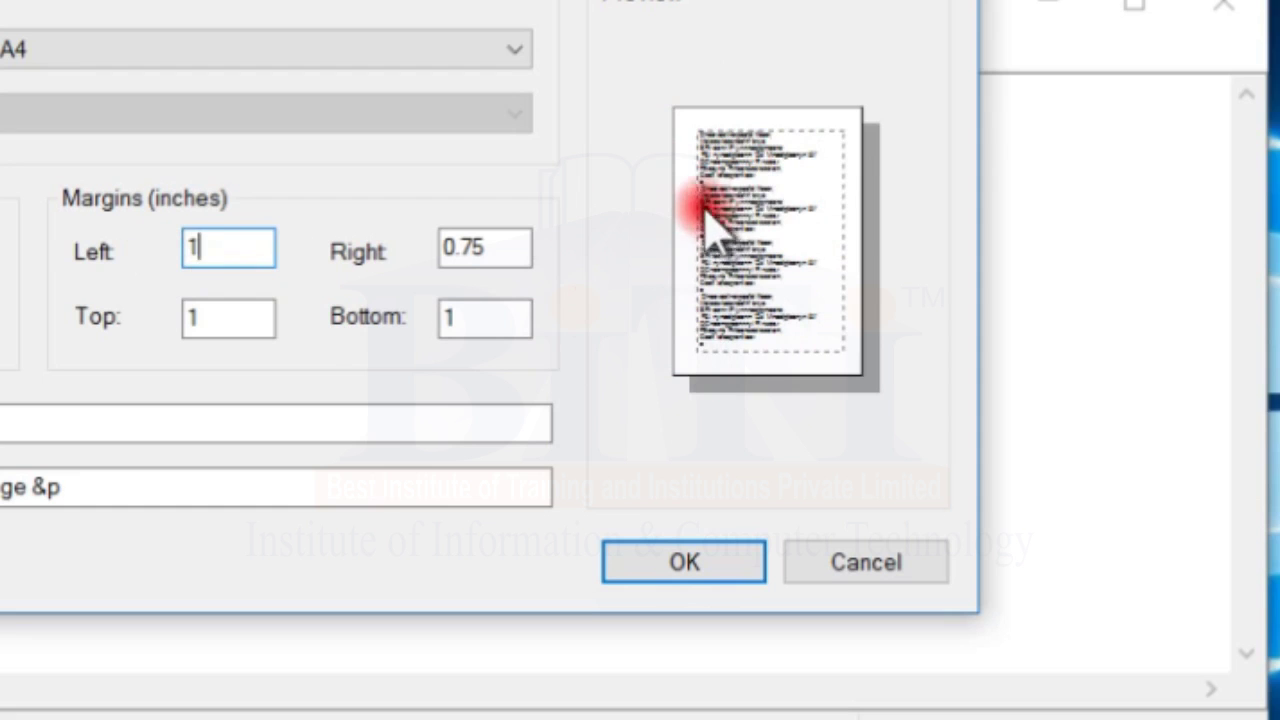
Step: Set the page margins to 5 inches at the top, 2 inches on the left and 2 inches at the bottom
double_click(450, 248)
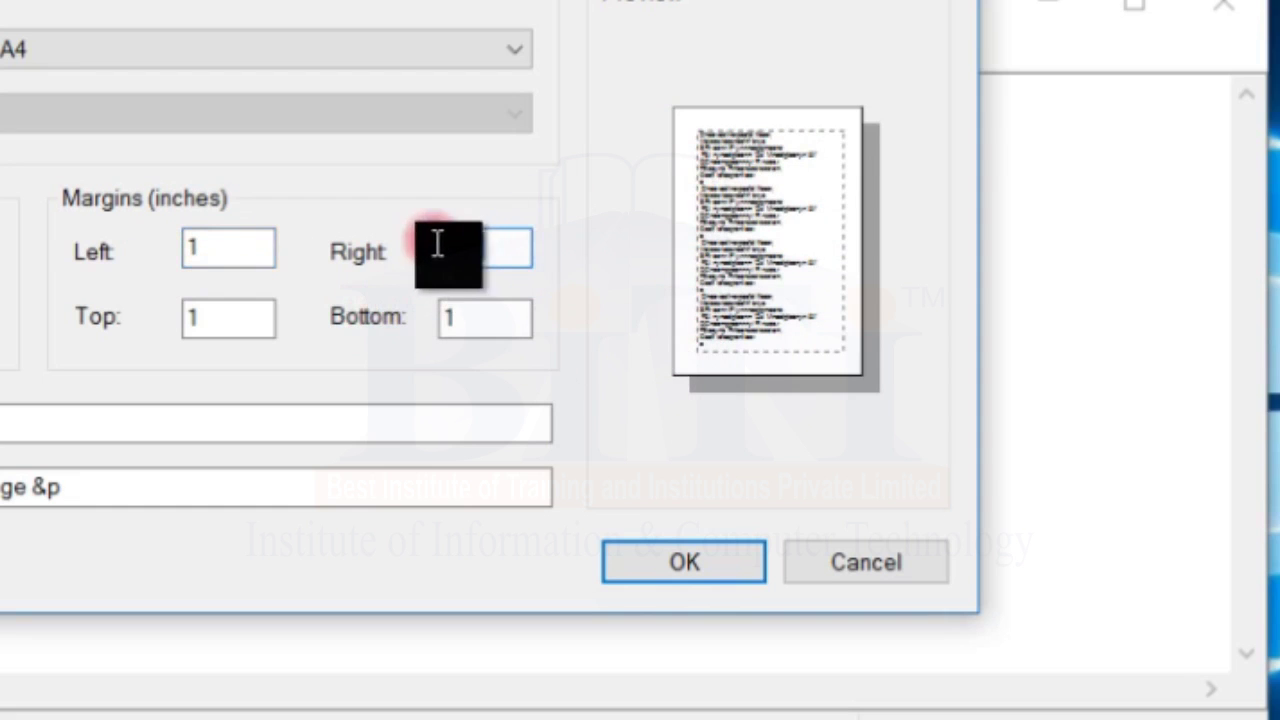
double_click(254, 316)
text(5)
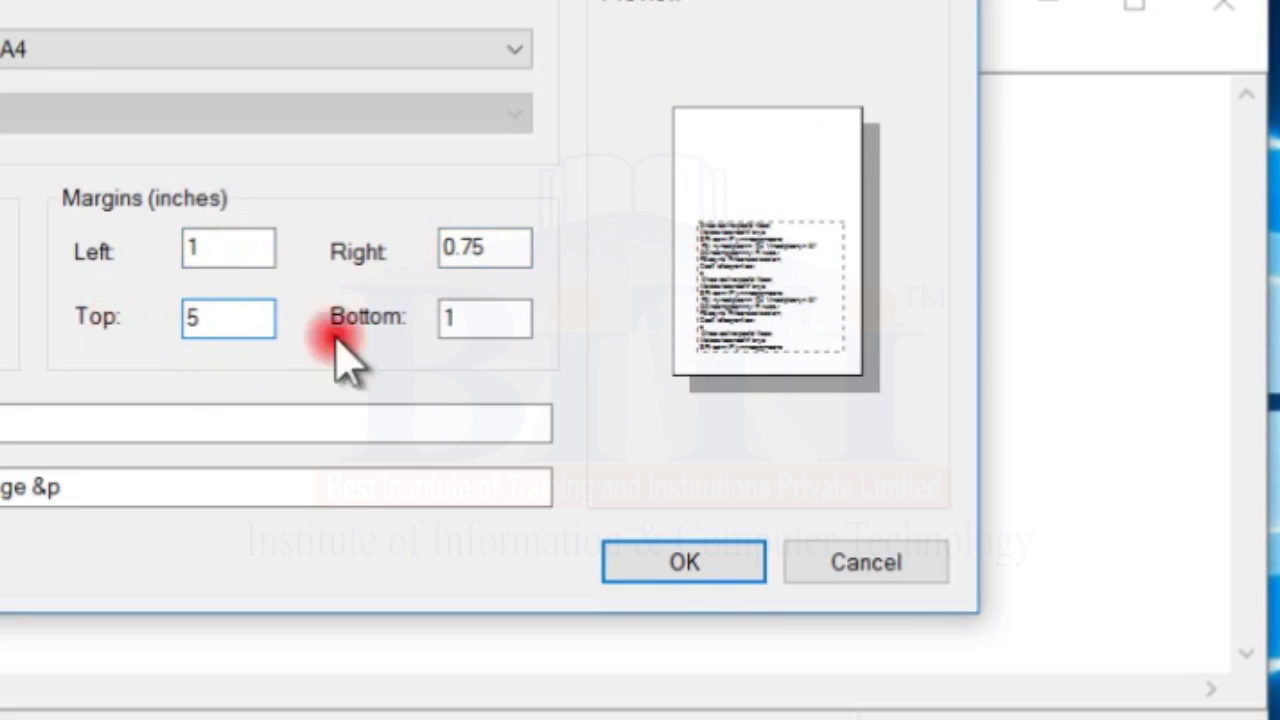
double_click(199, 242)
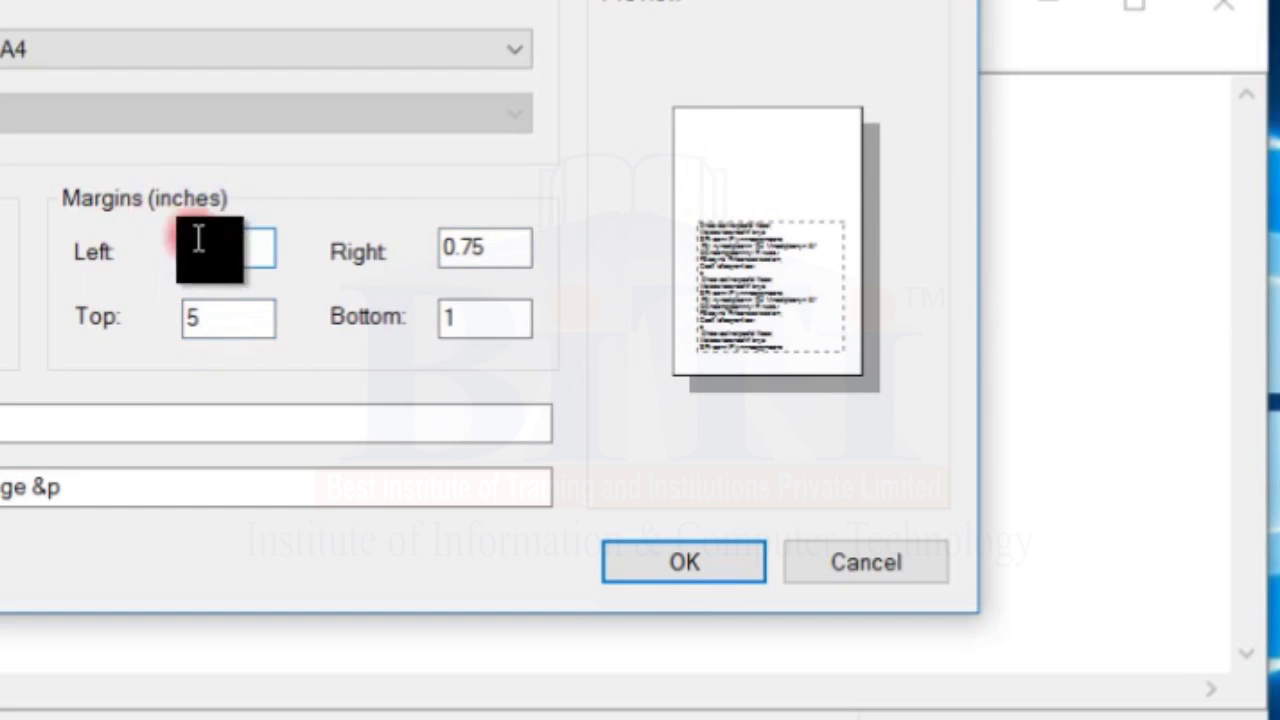
text(2)
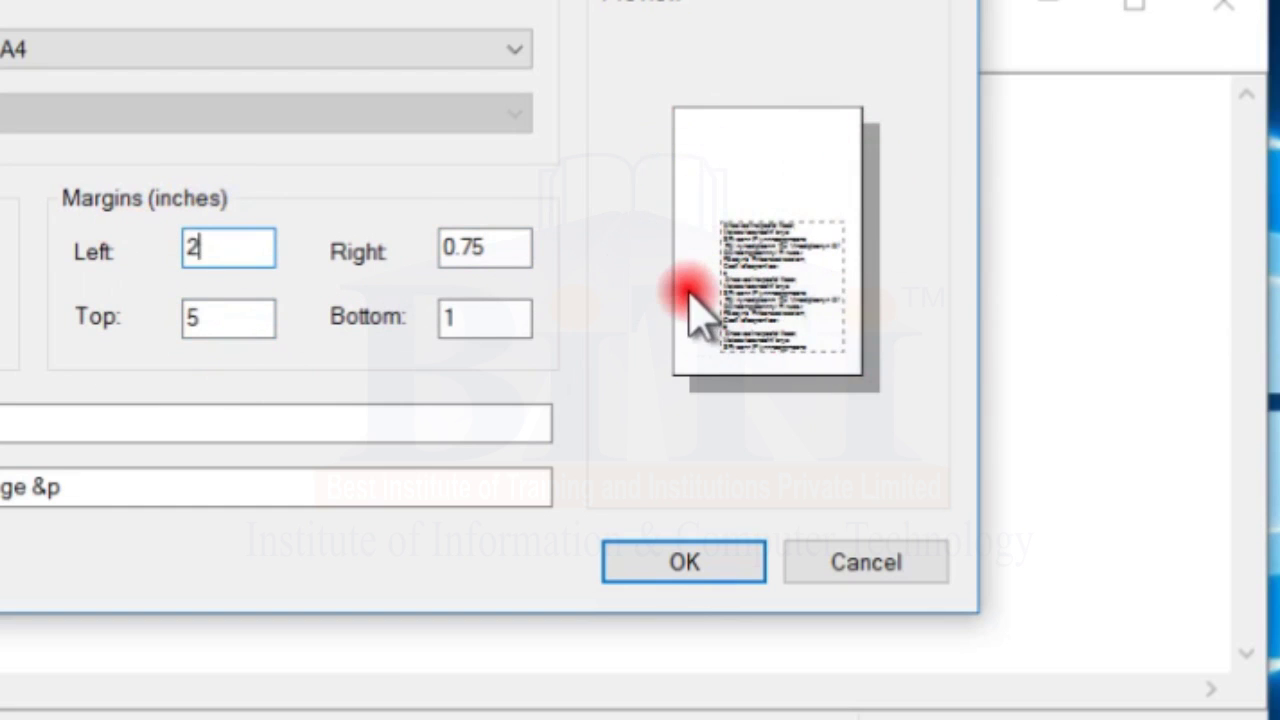
double_click(484, 318)
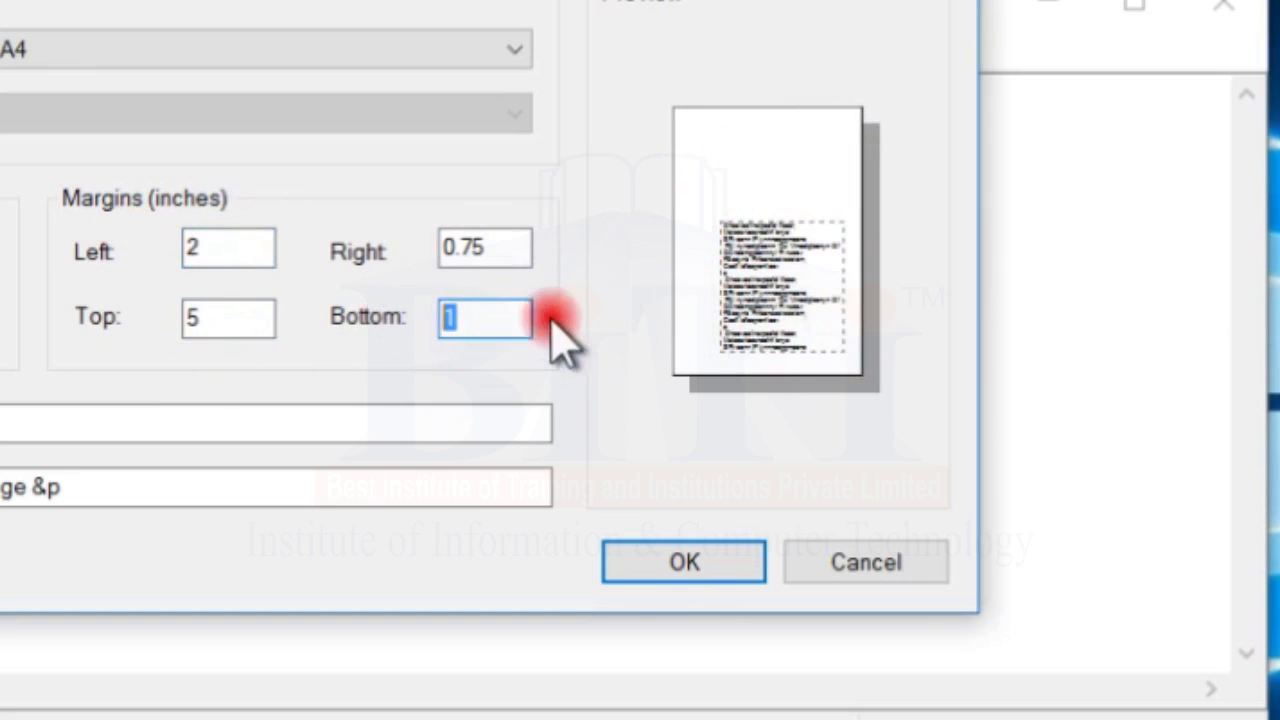
text(2)
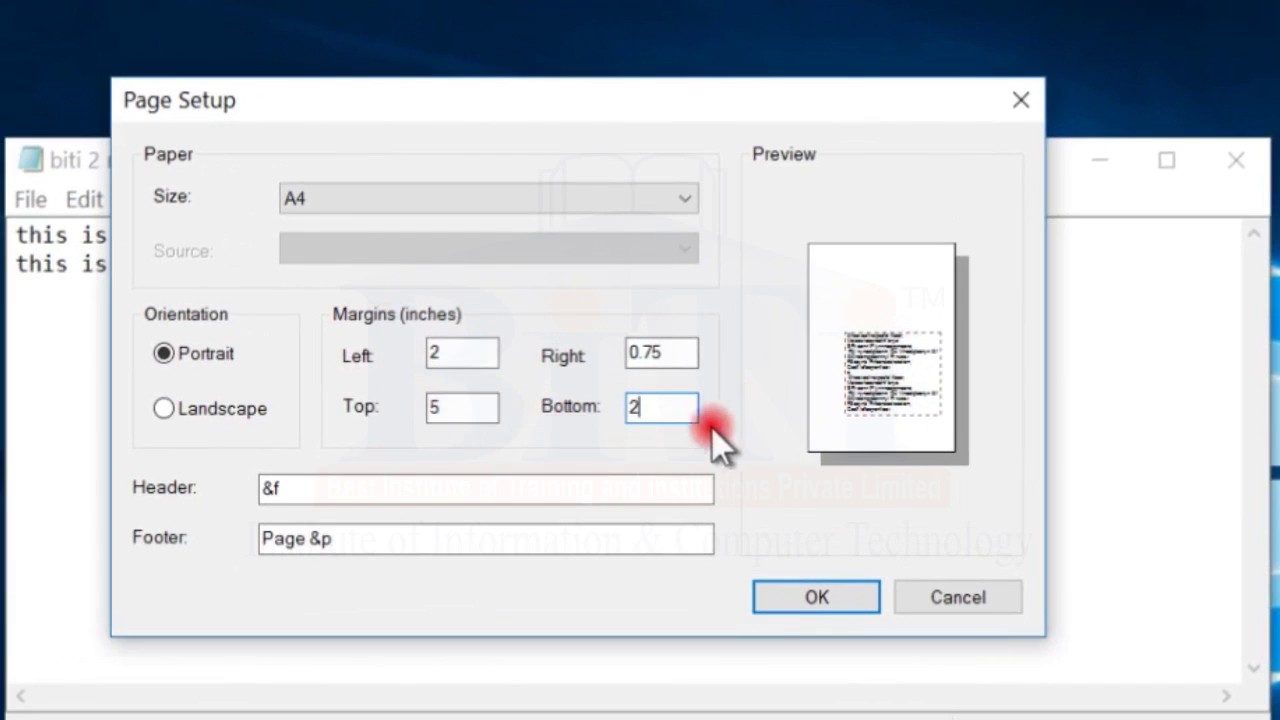
Step: Open the bt PDF from the Desktop in Foxit Reader, examine its printed header and footer, and close it
click(437, 552)
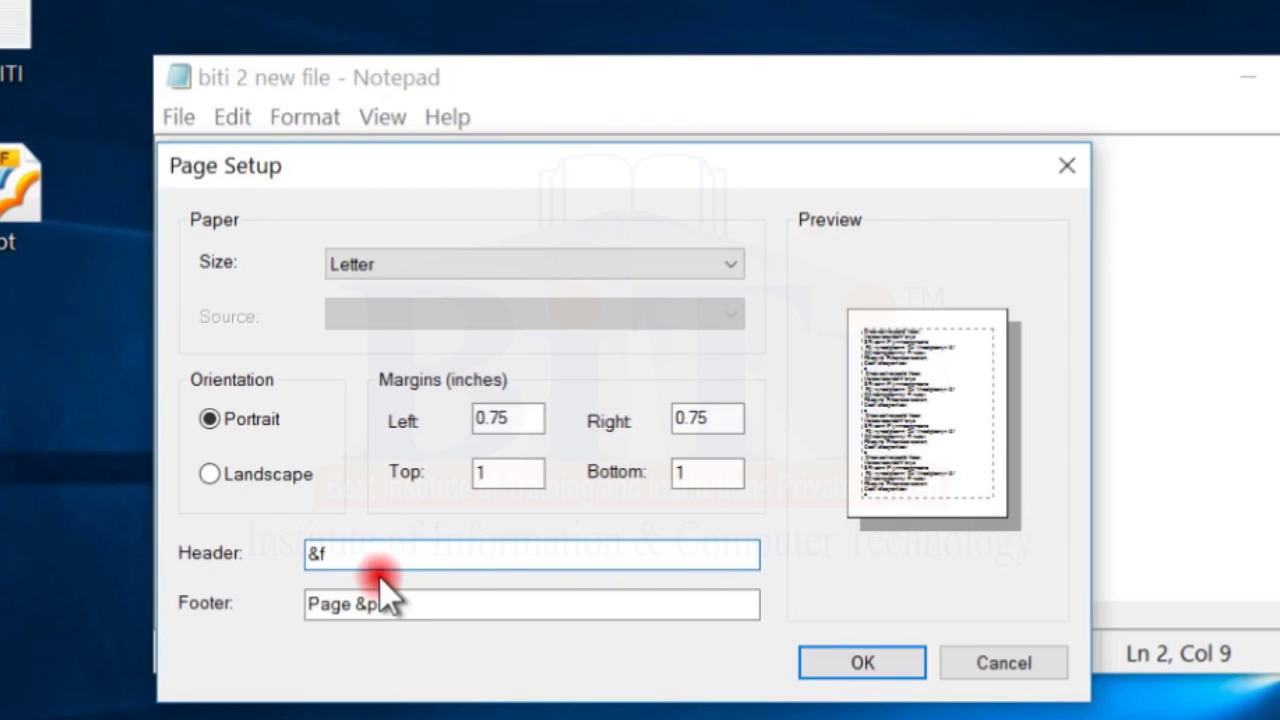
click(300, 174)
right_click(22, 182)
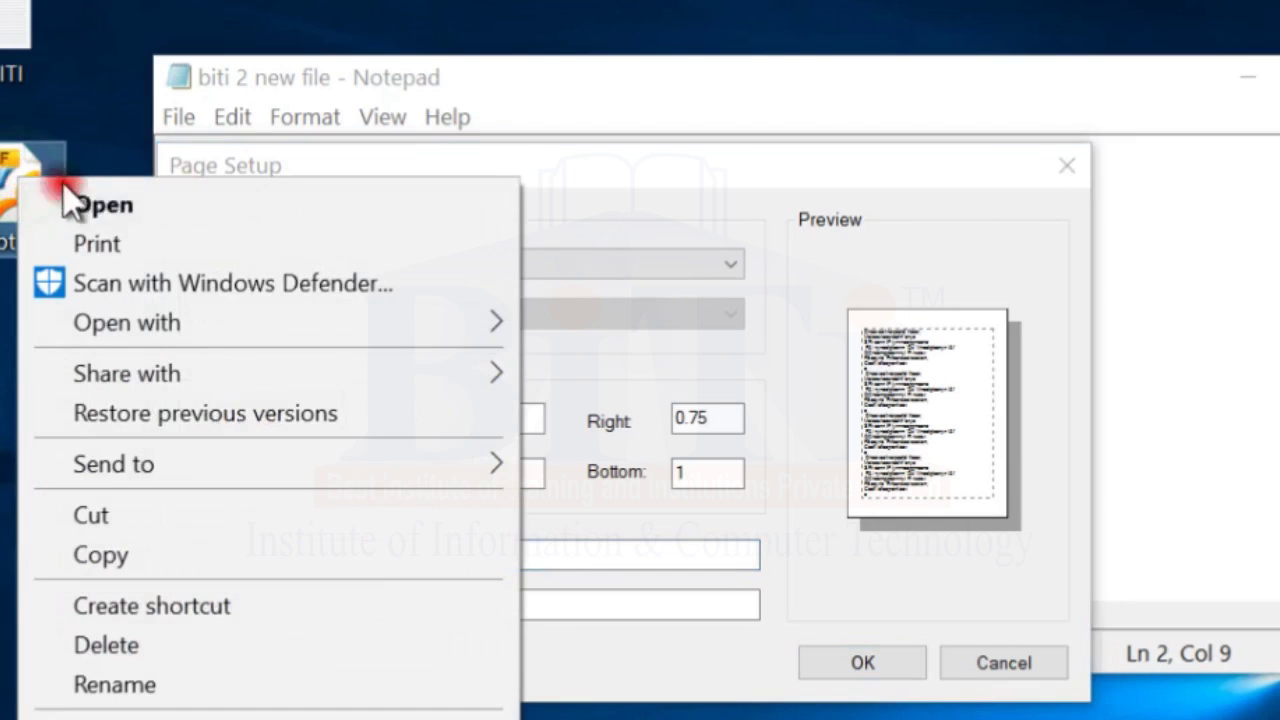
click(118, 207)
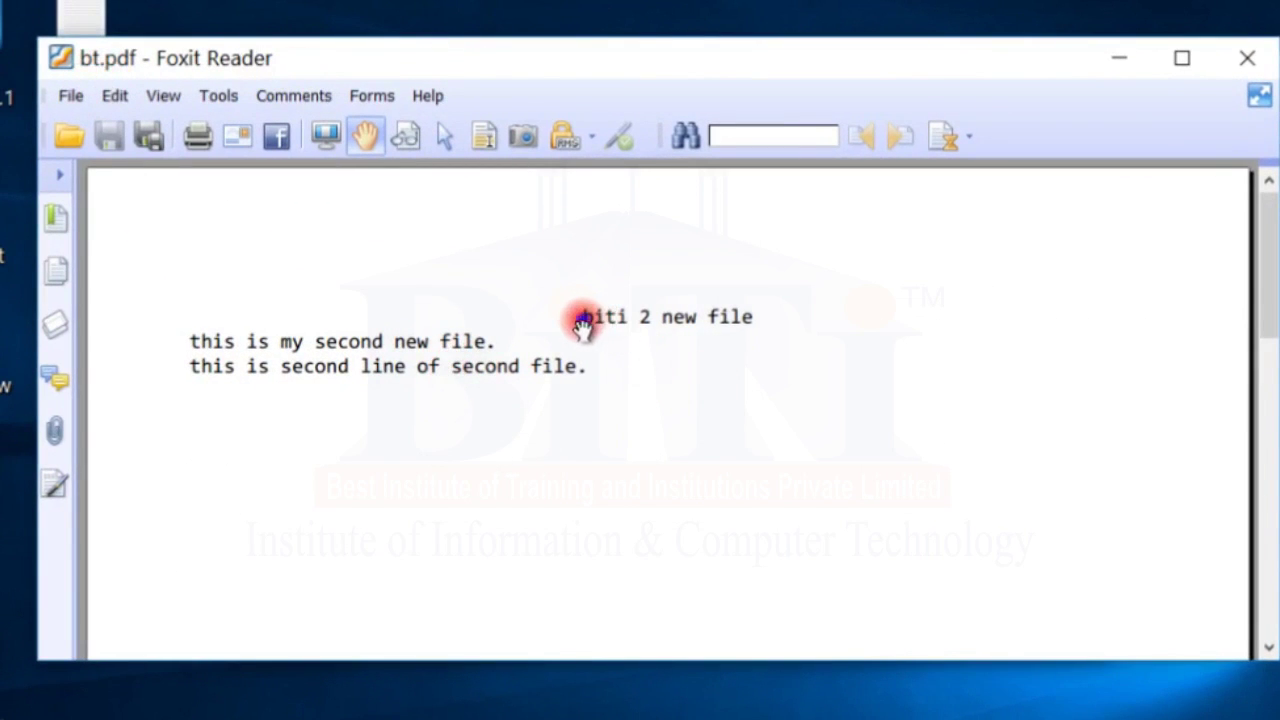
scroll(726, 423, down, 5)
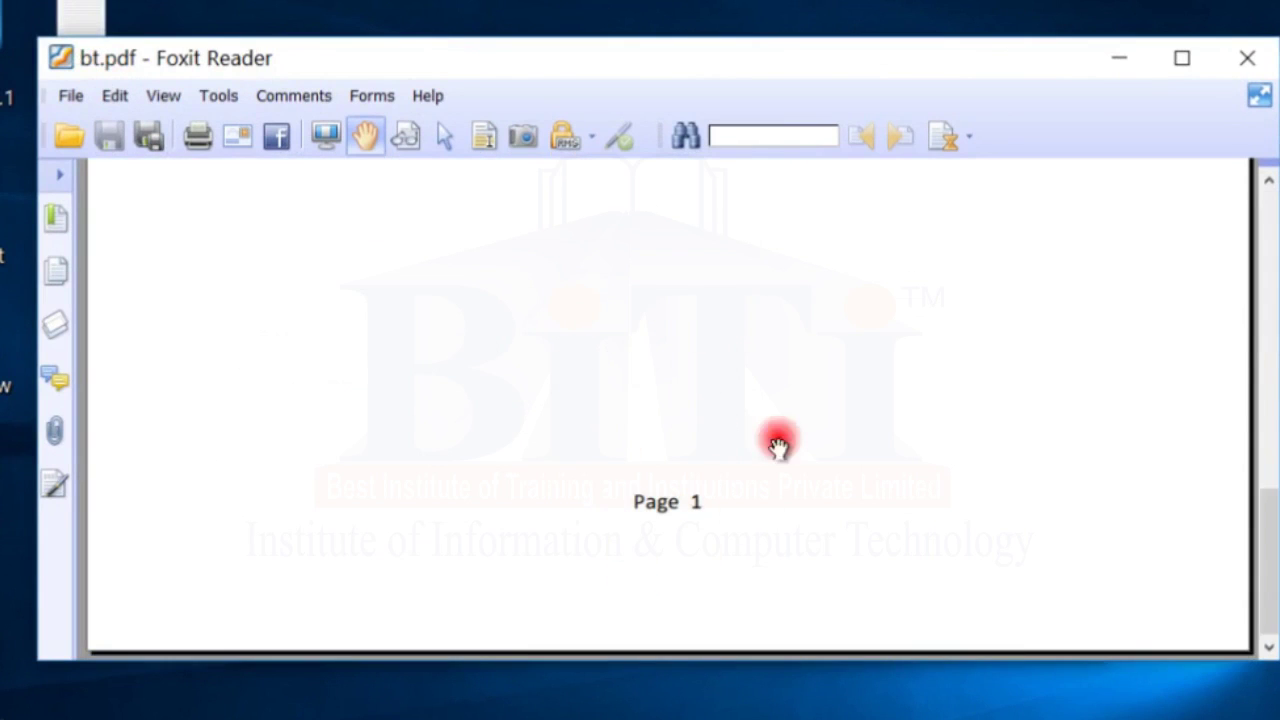
scroll(659, 518, up, 5)
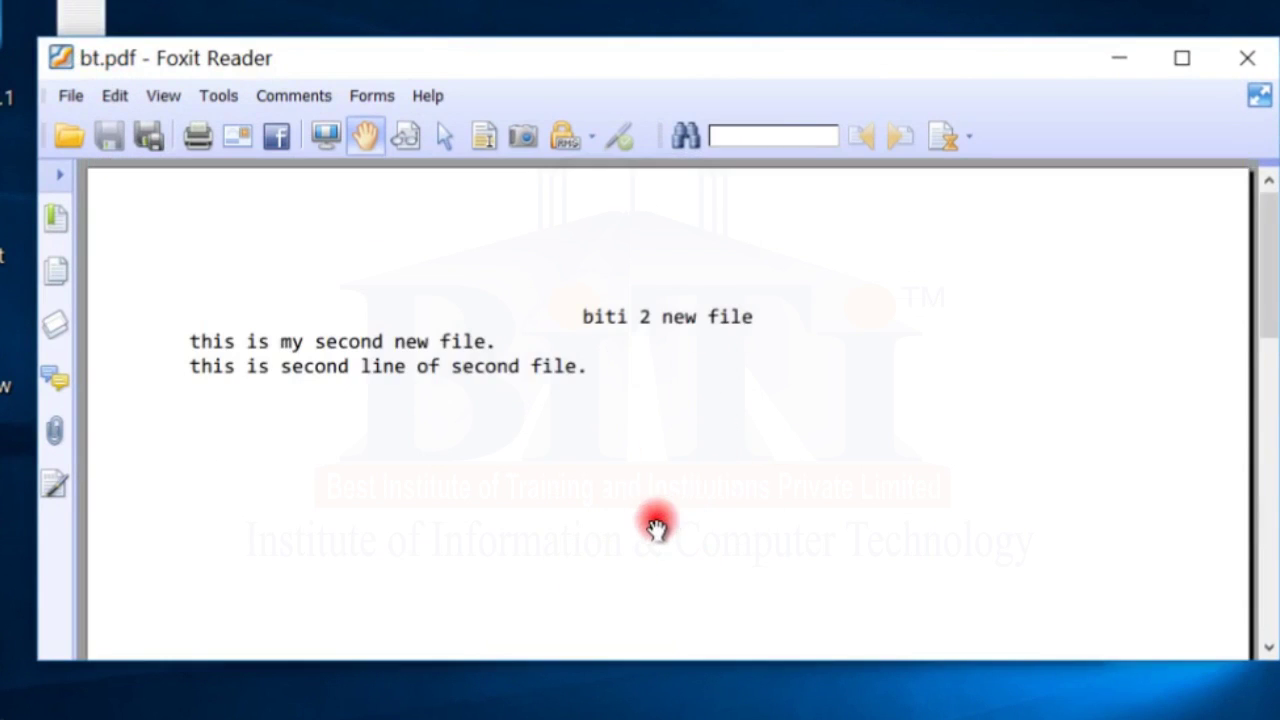
click(1248, 57)
Step: Reopen the bt PDF to compare its header with the Notepad file name, and minimize it
click(502, 527)
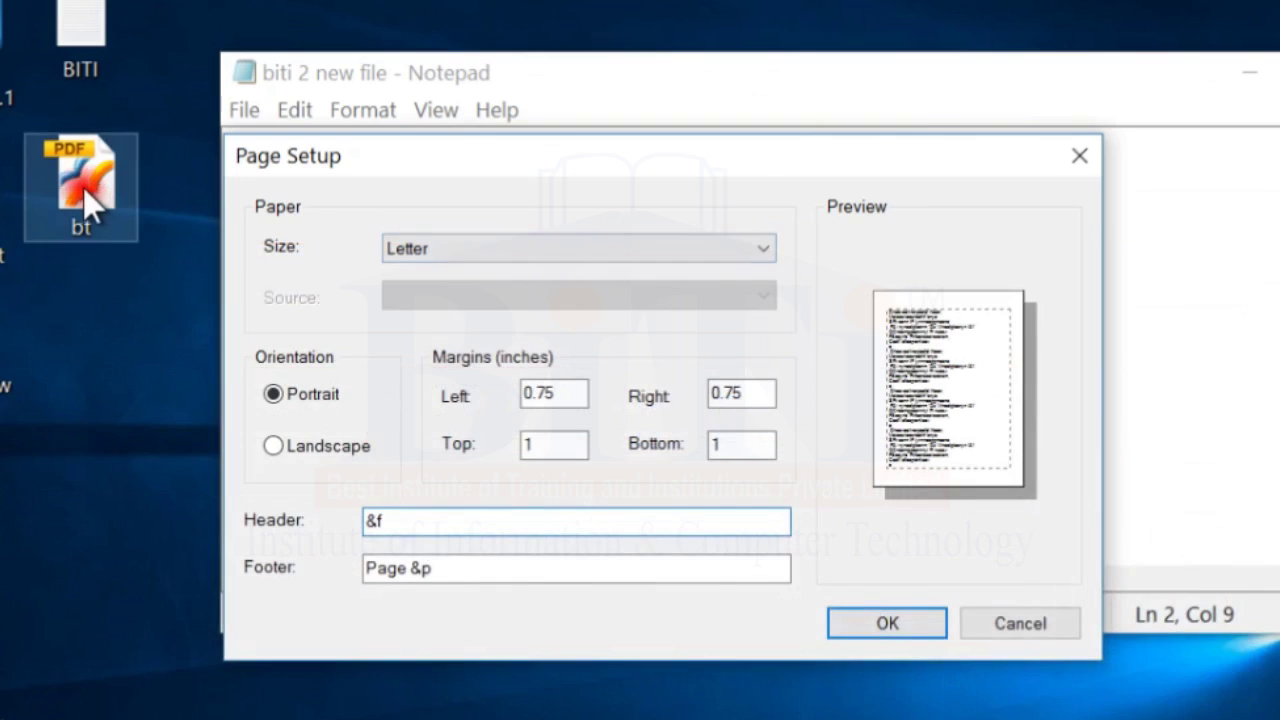
click(82, 187)
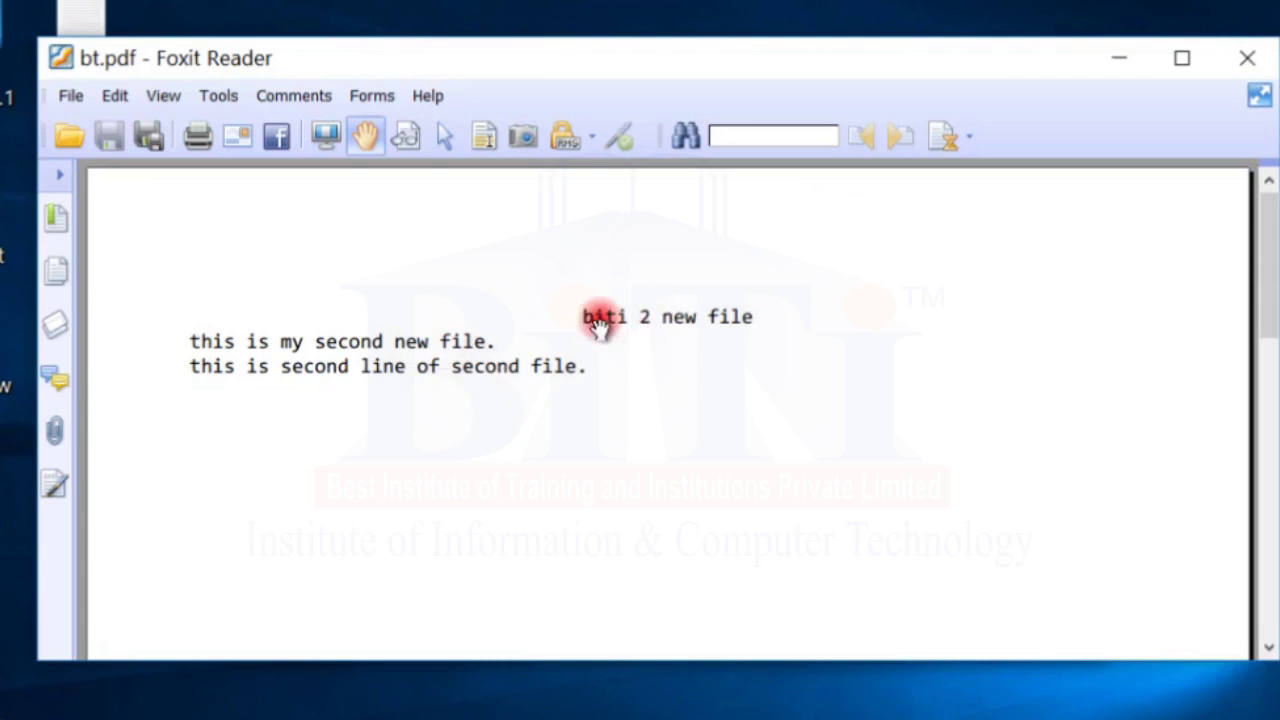
click(1121, 59)
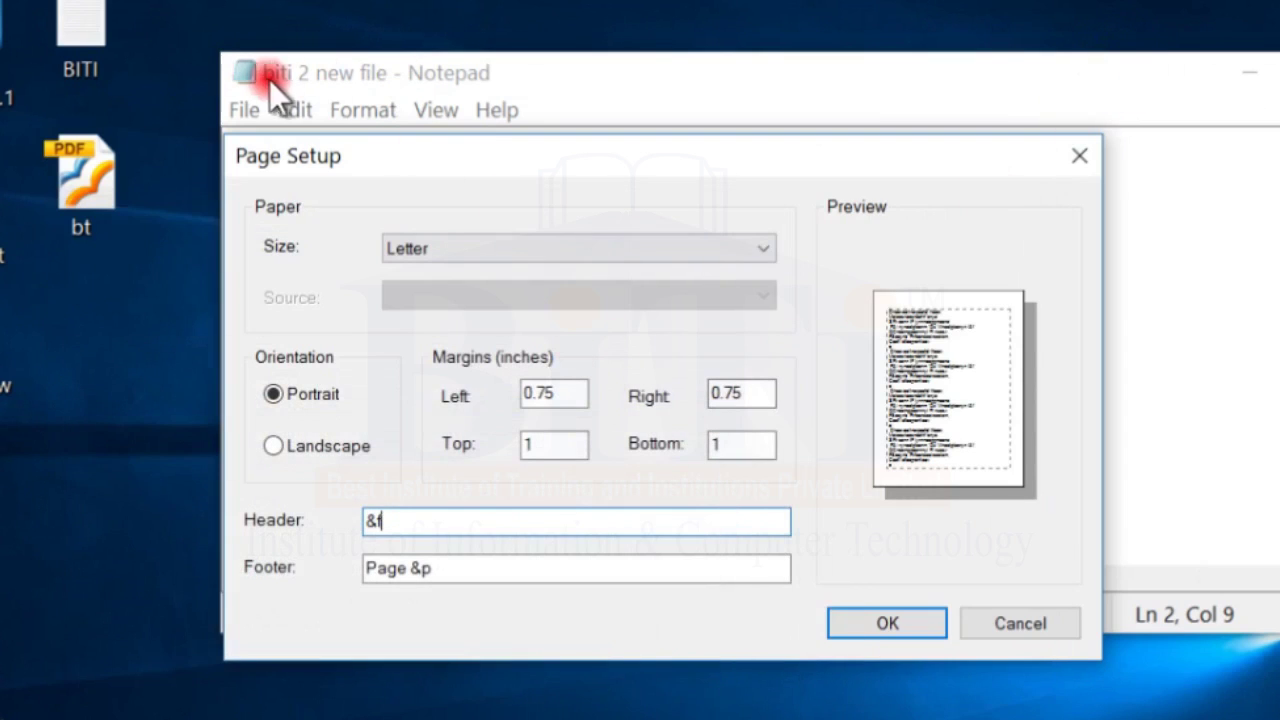
Step: Set the page header to "File Name - &f (Time And Date - &t &d)" and apply the page setup
click(362, 517)
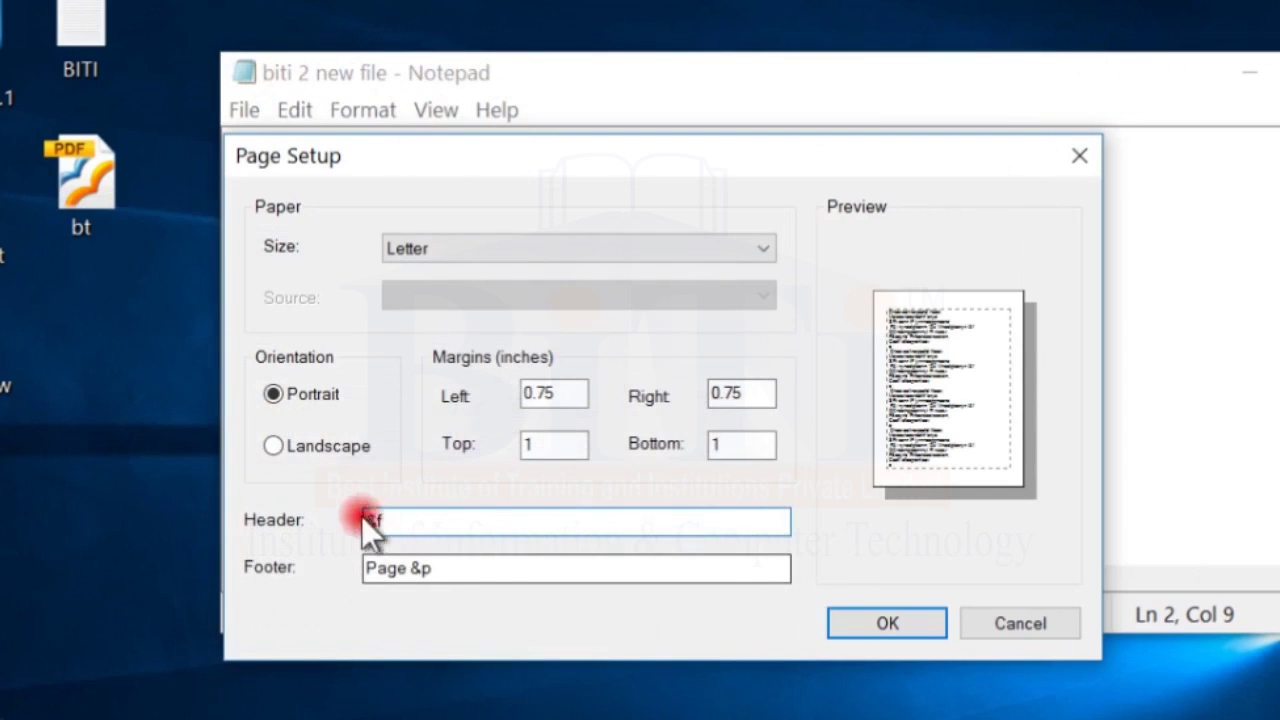
click(426, 519)
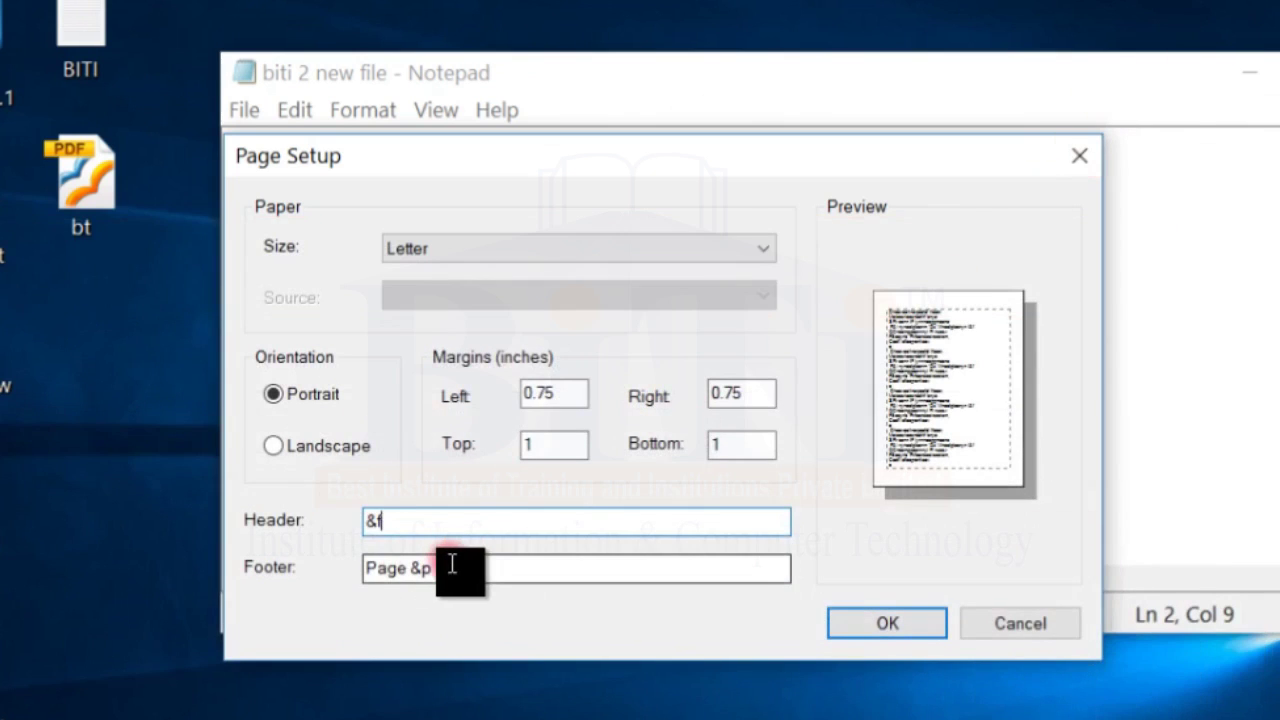
drag(408, 570, 362, 574)
click(369, 518)
text(&f)
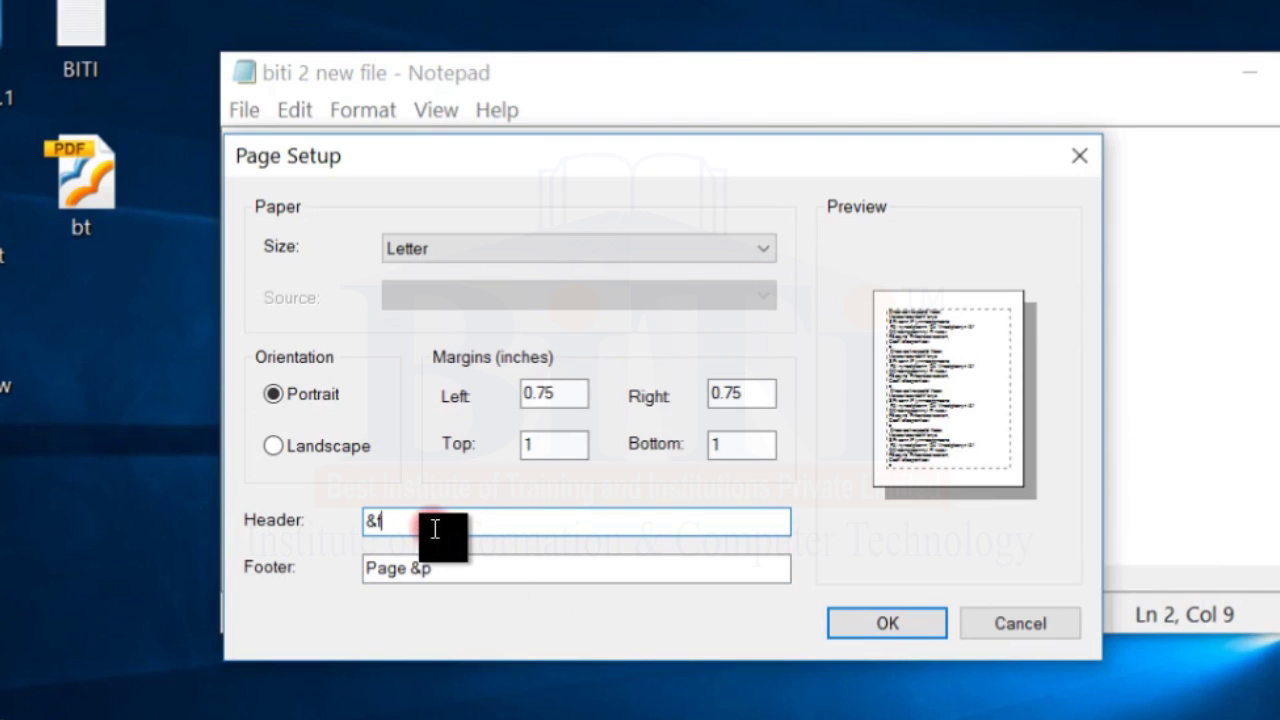
click(364, 521)
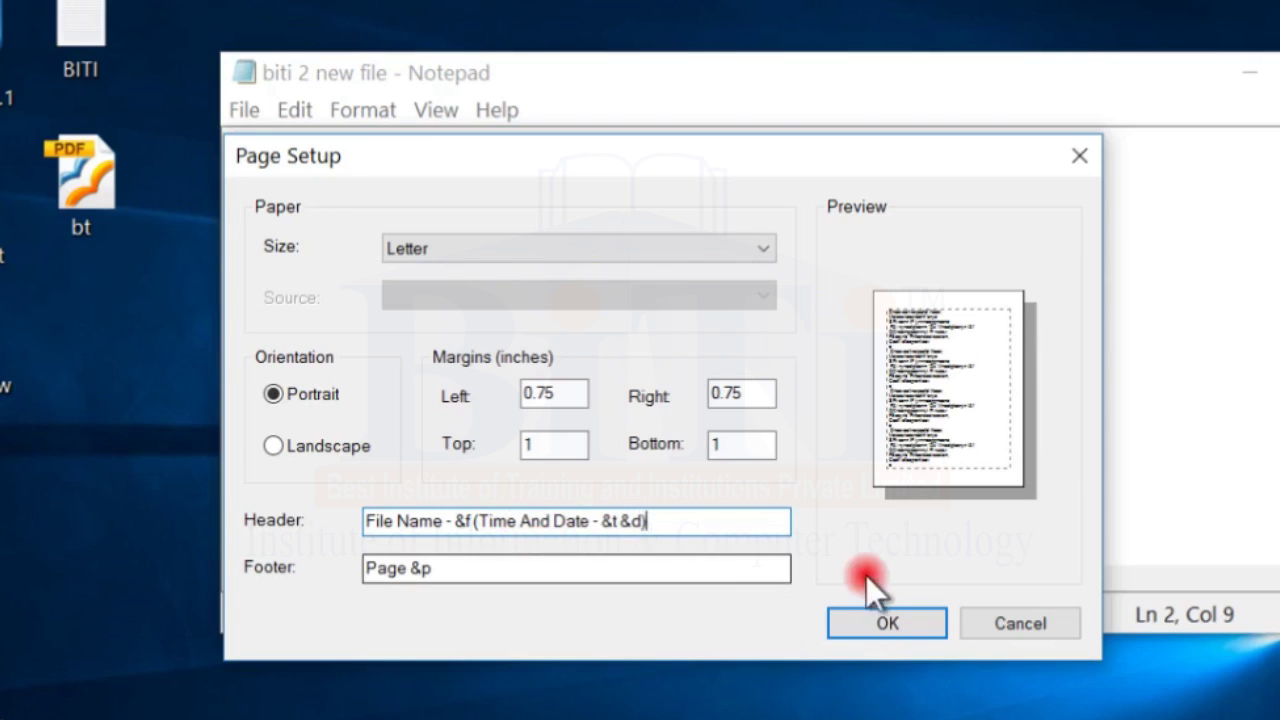
click(885, 620)
Step: Print the document with Microsoft Print to PDF and save the output to the Desktop as "biti"
click(442, 214)
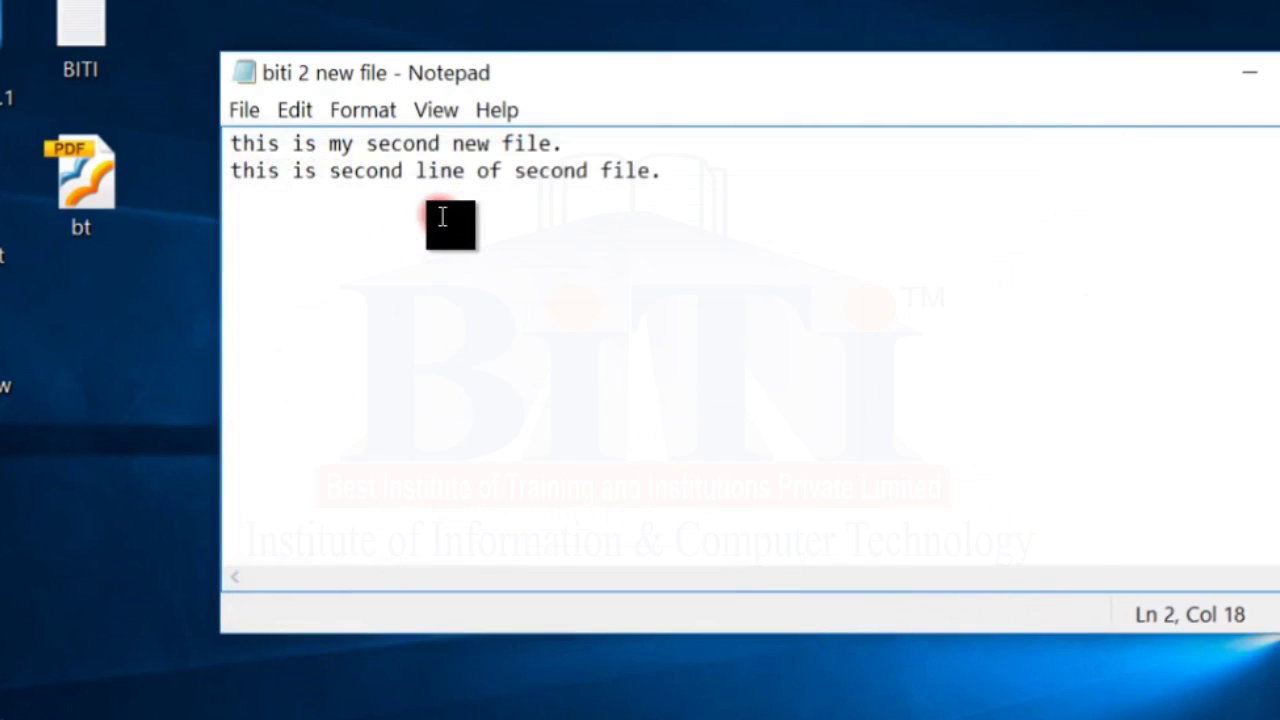
key(ctrl+p)
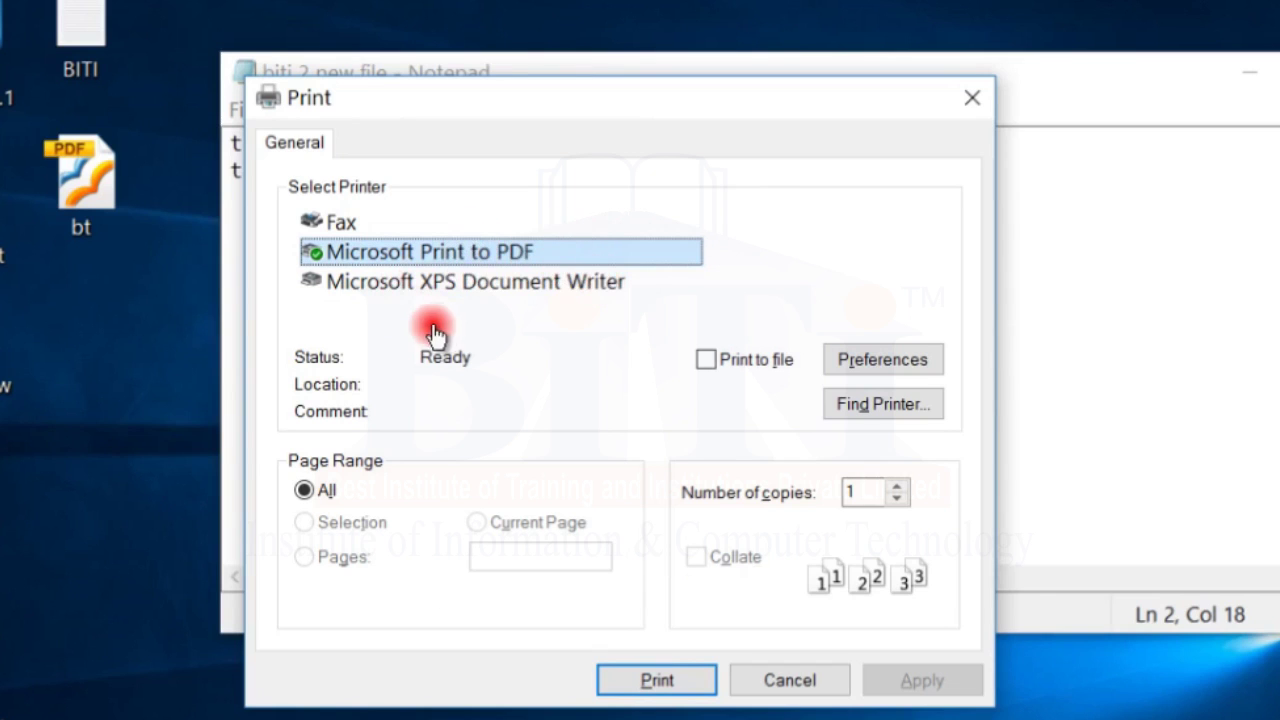
click(398, 310)
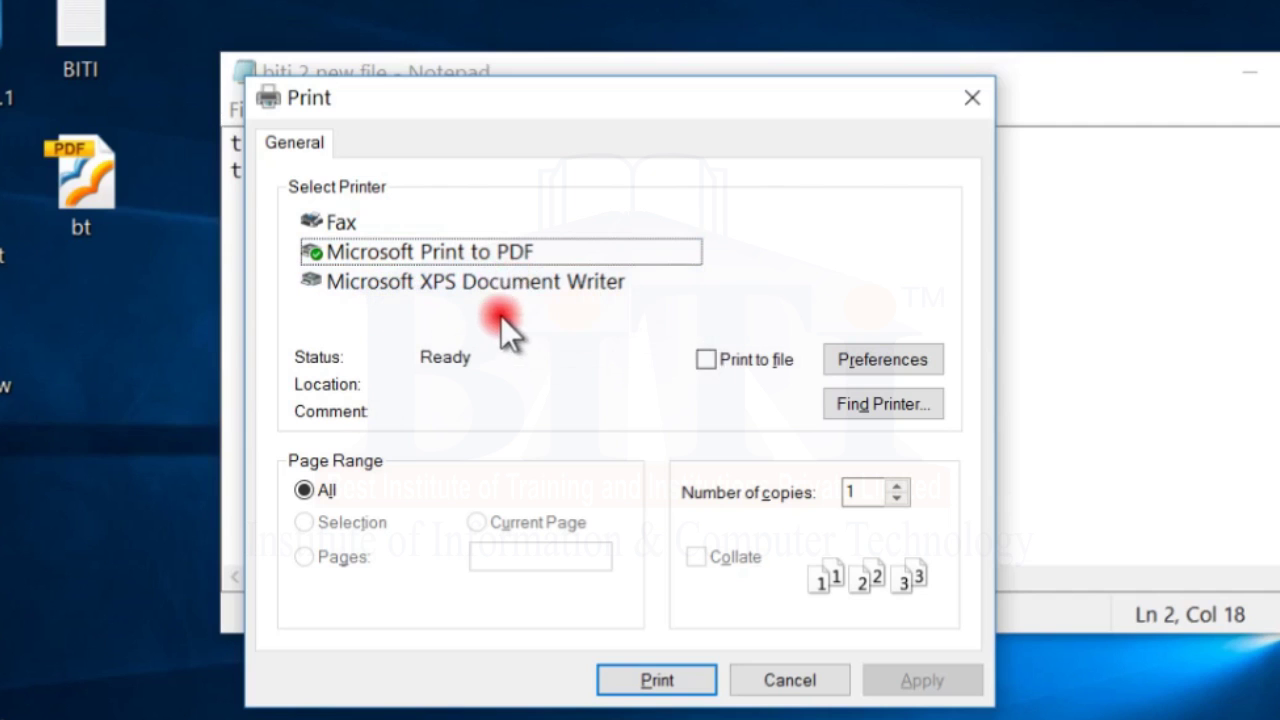
click(604, 260)
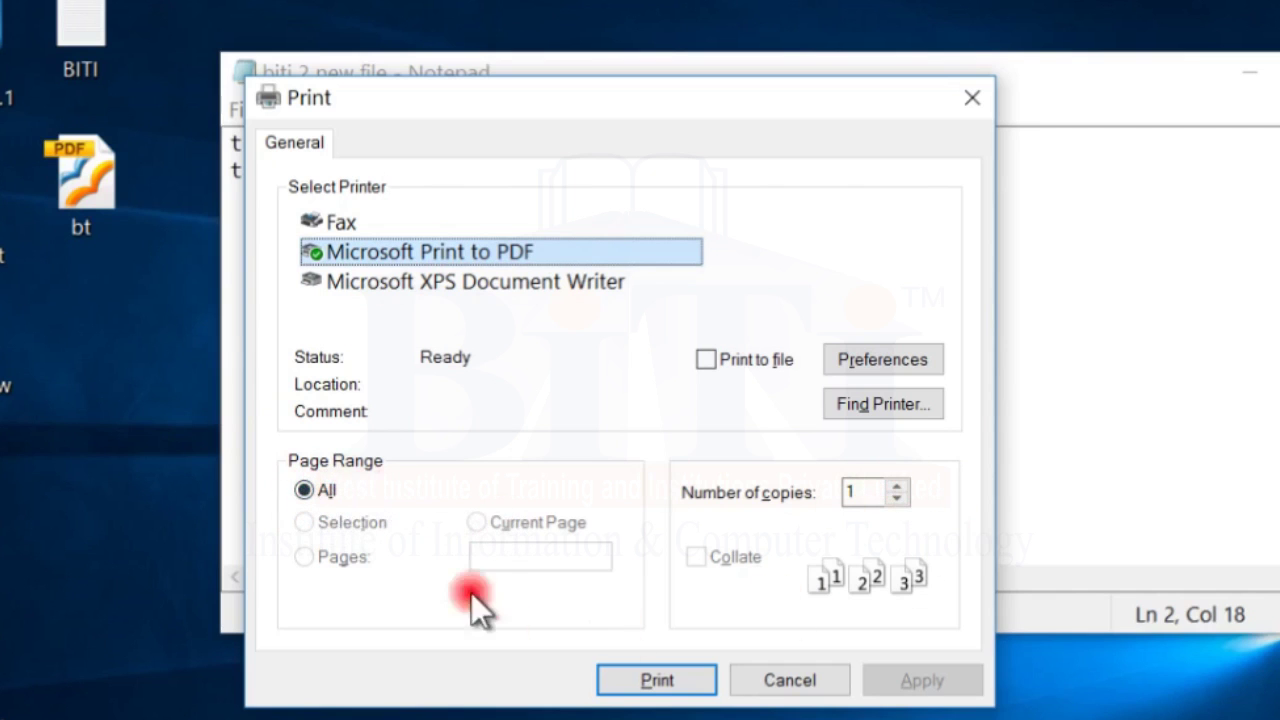
click(655, 680)
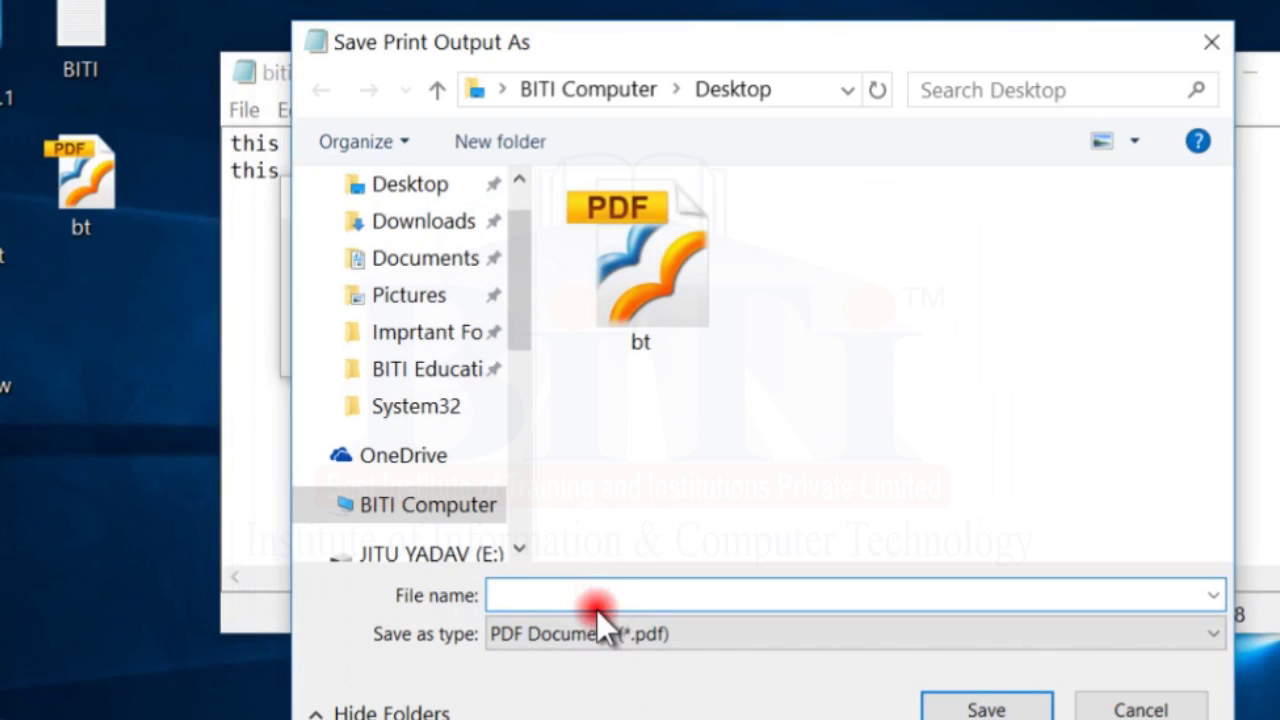
text(biti)
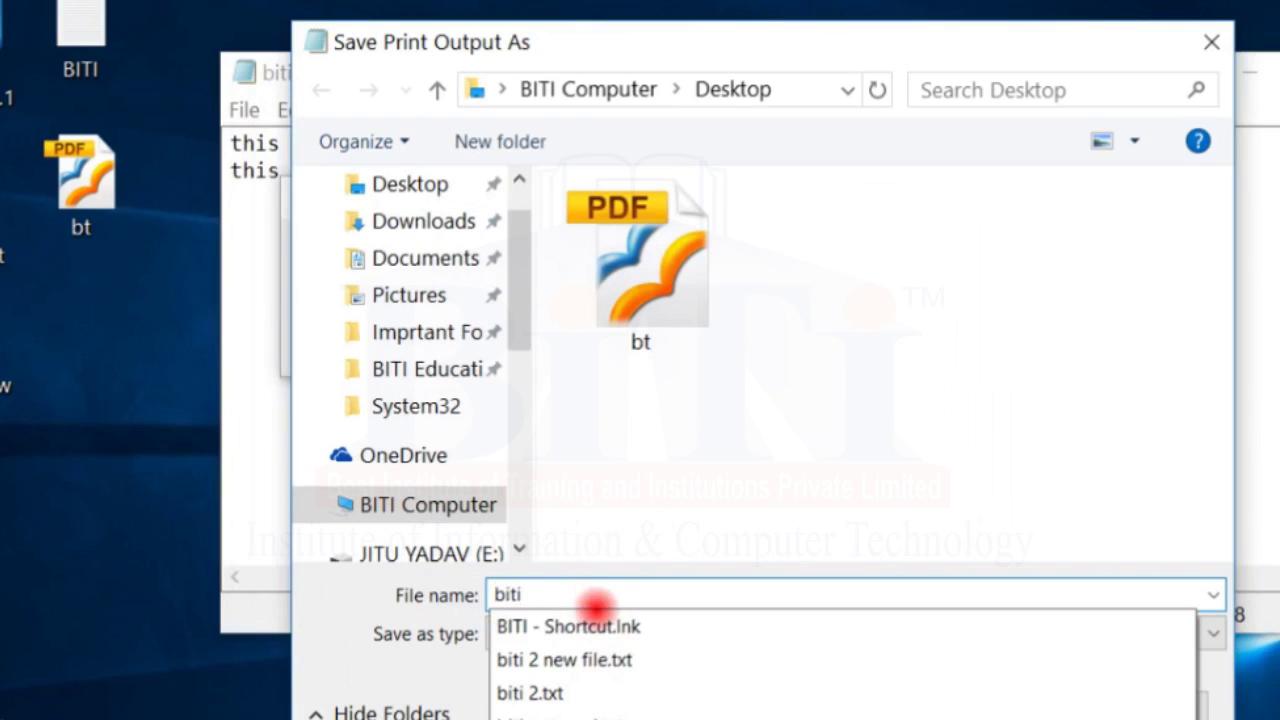
key(Return)
Step: Open the biti PDF from the Desktop and examine its custom header and page number footer
right_click(157, 357)
click(130, 345)
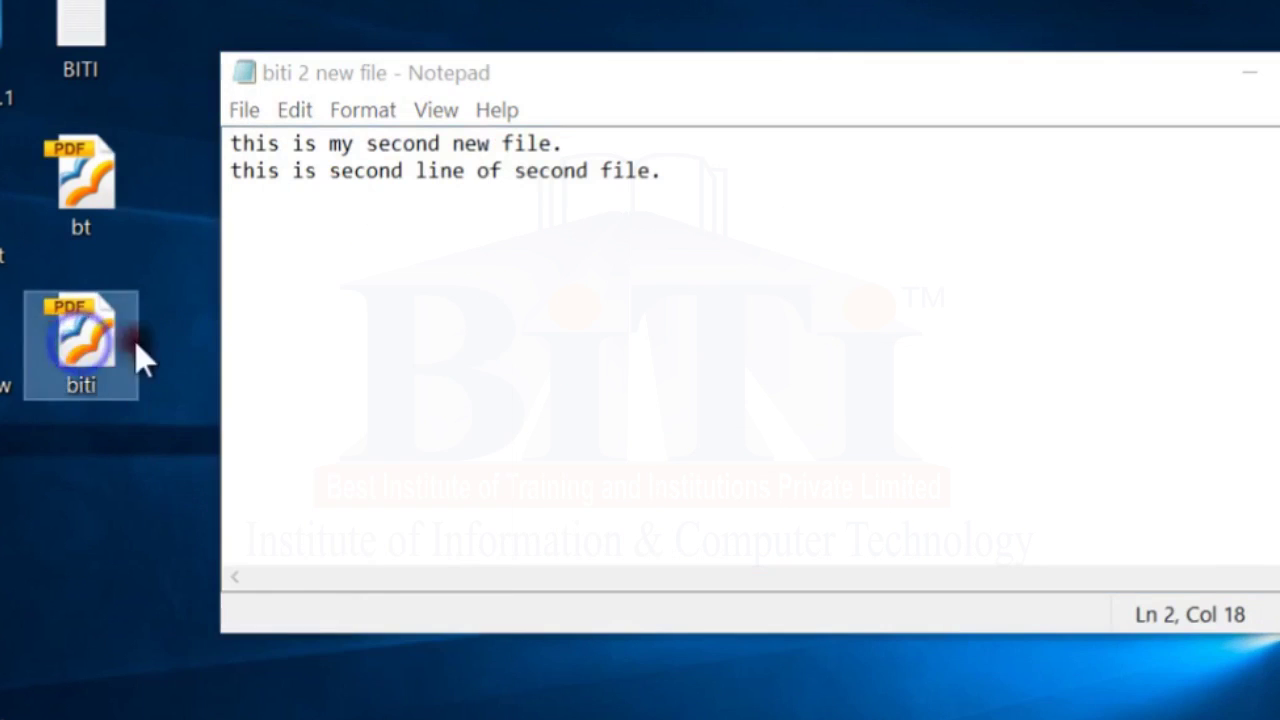
double_click(140, 357)
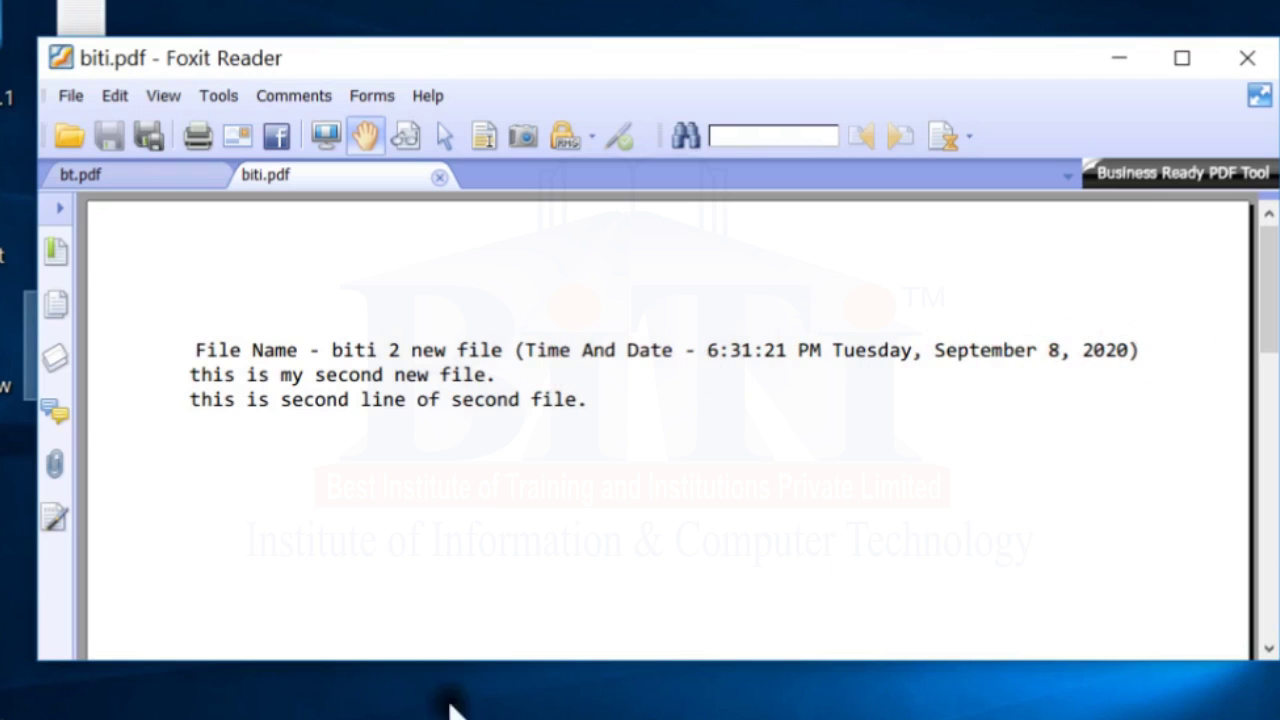
scroll(420, 489, down, 8)
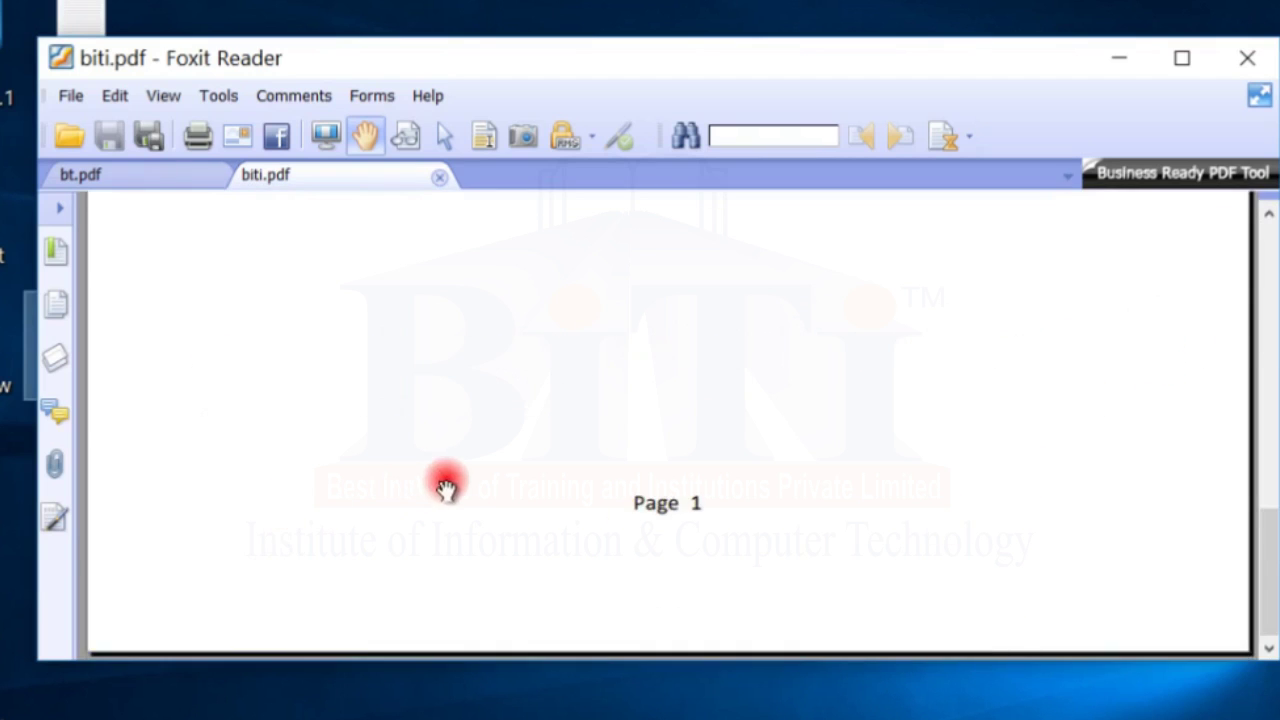
scroll(445, 487, down, 2)
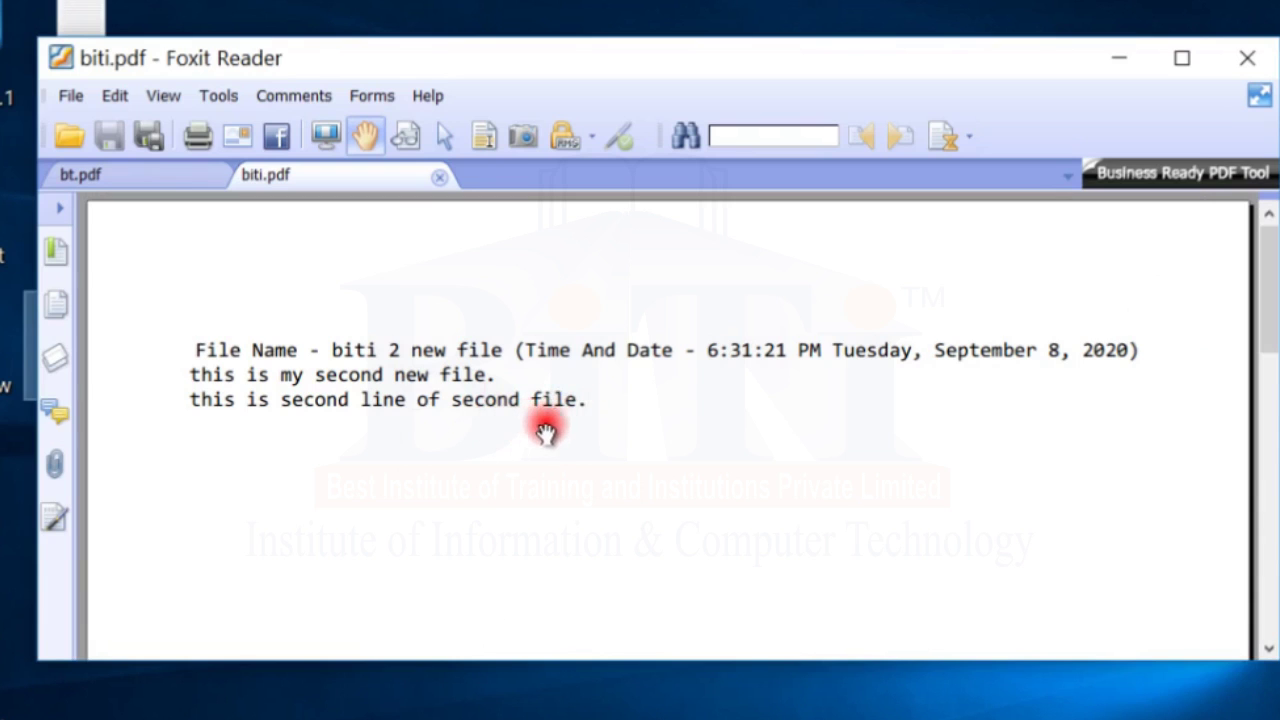
scroll(585, 440, up, 2)
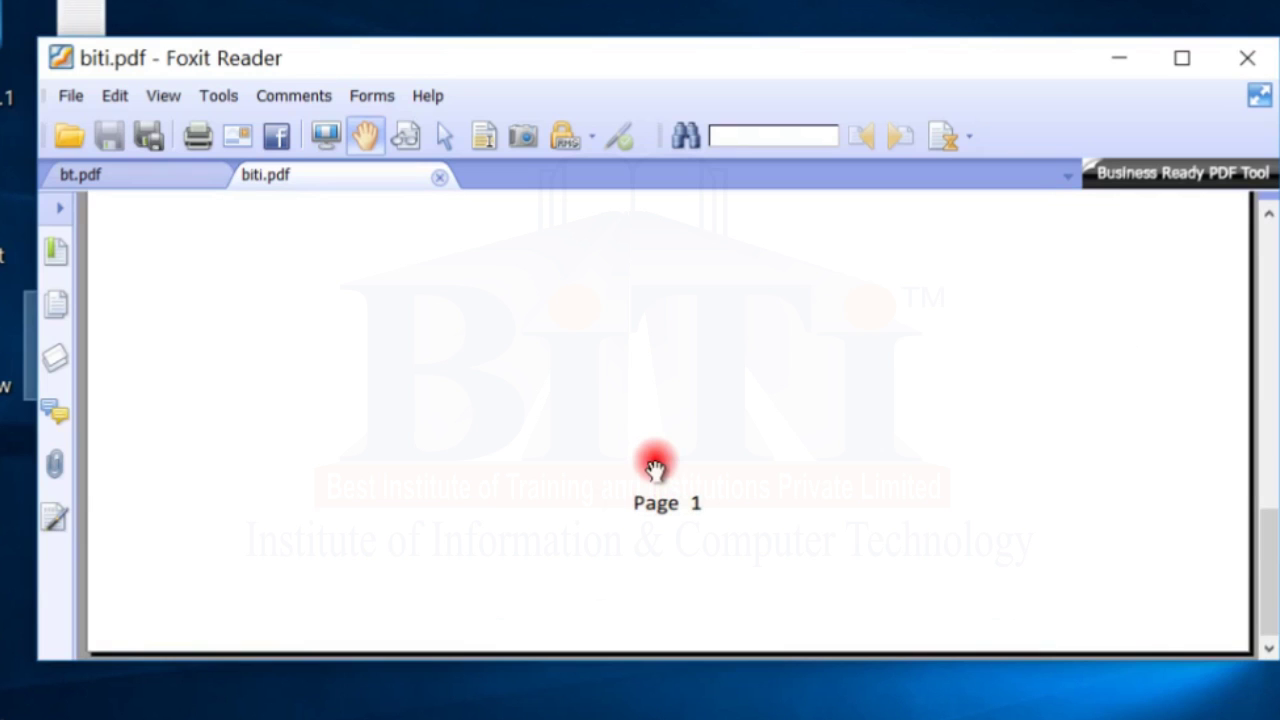
Step: Finish viewing the biti PDF, close it, and exit the "biti 2 new file" document
scroll(655, 468, down, 3)
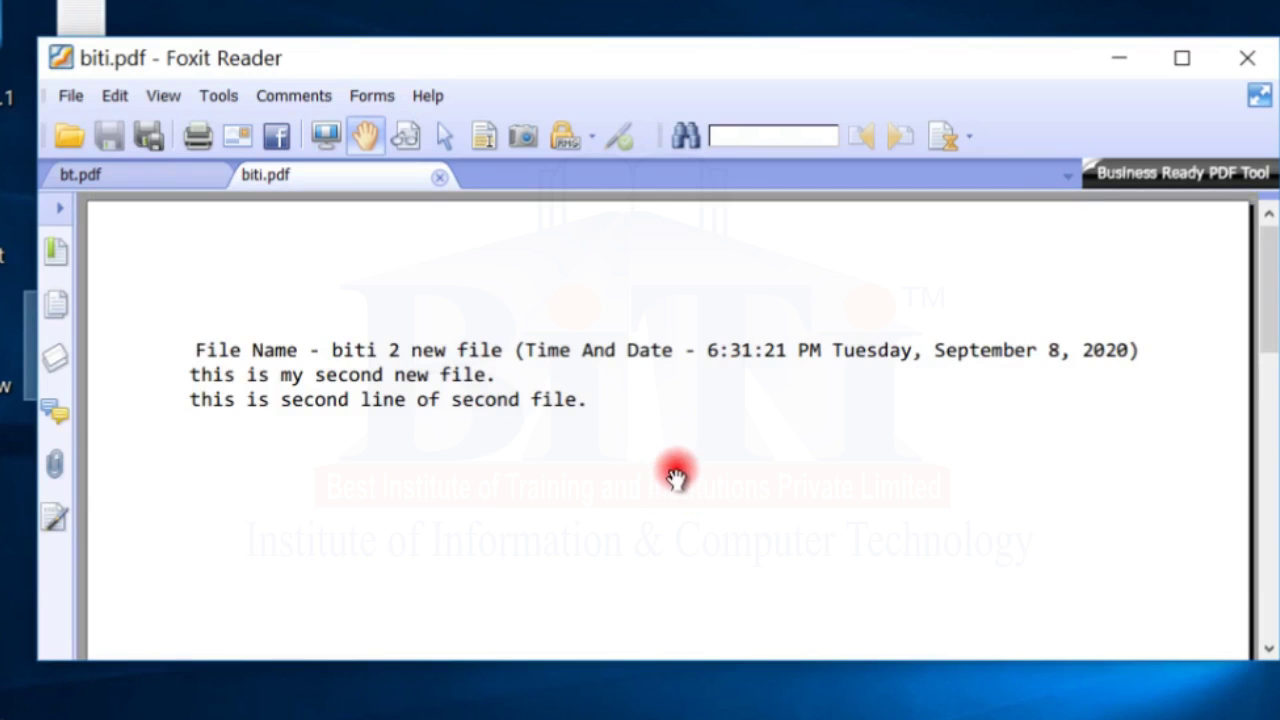
click(1245, 58)
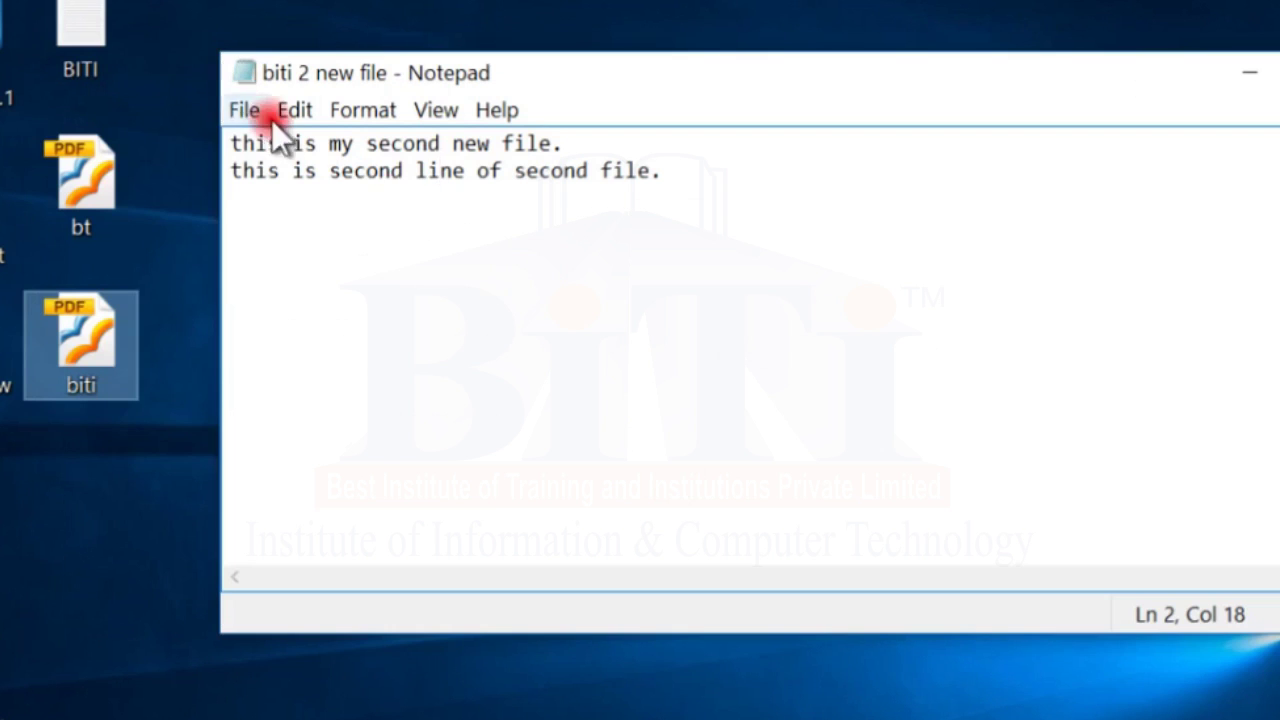
click(243, 108)
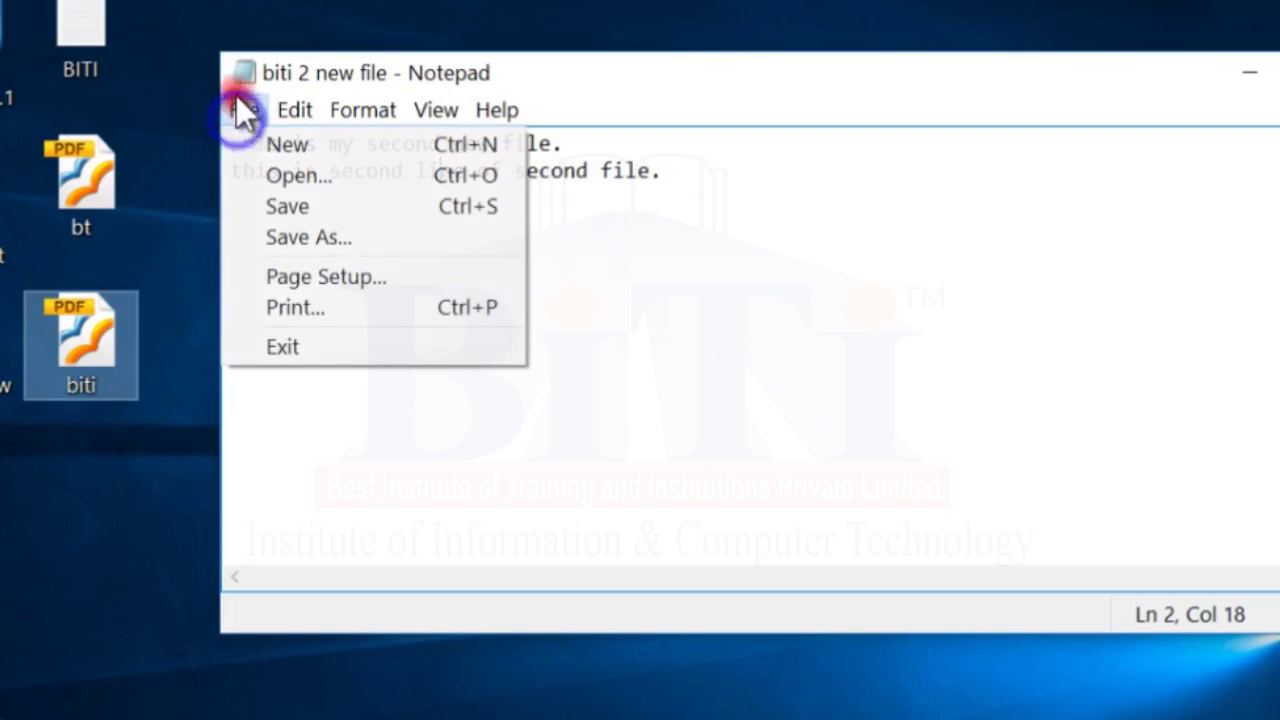
click(300, 358)
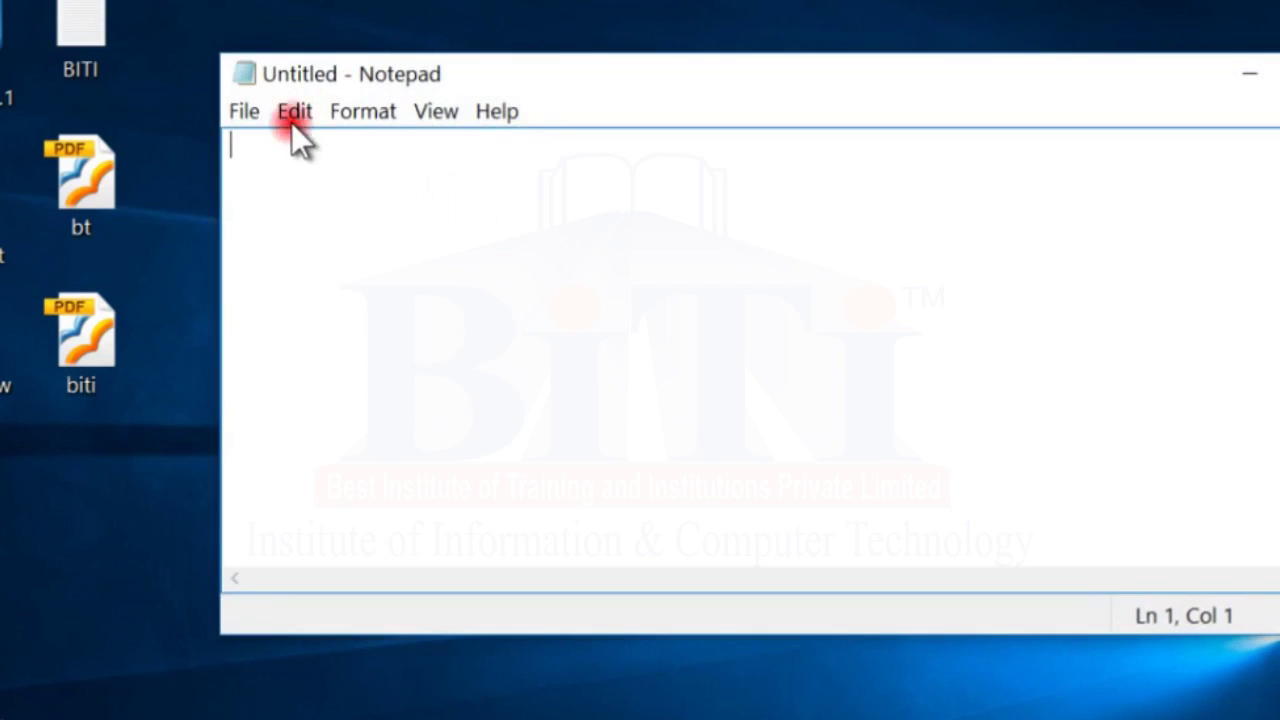
Step: Look over the editing commands in the untitled document, close it, and open "biti 2 new file" from the Desktop
click(293, 118)
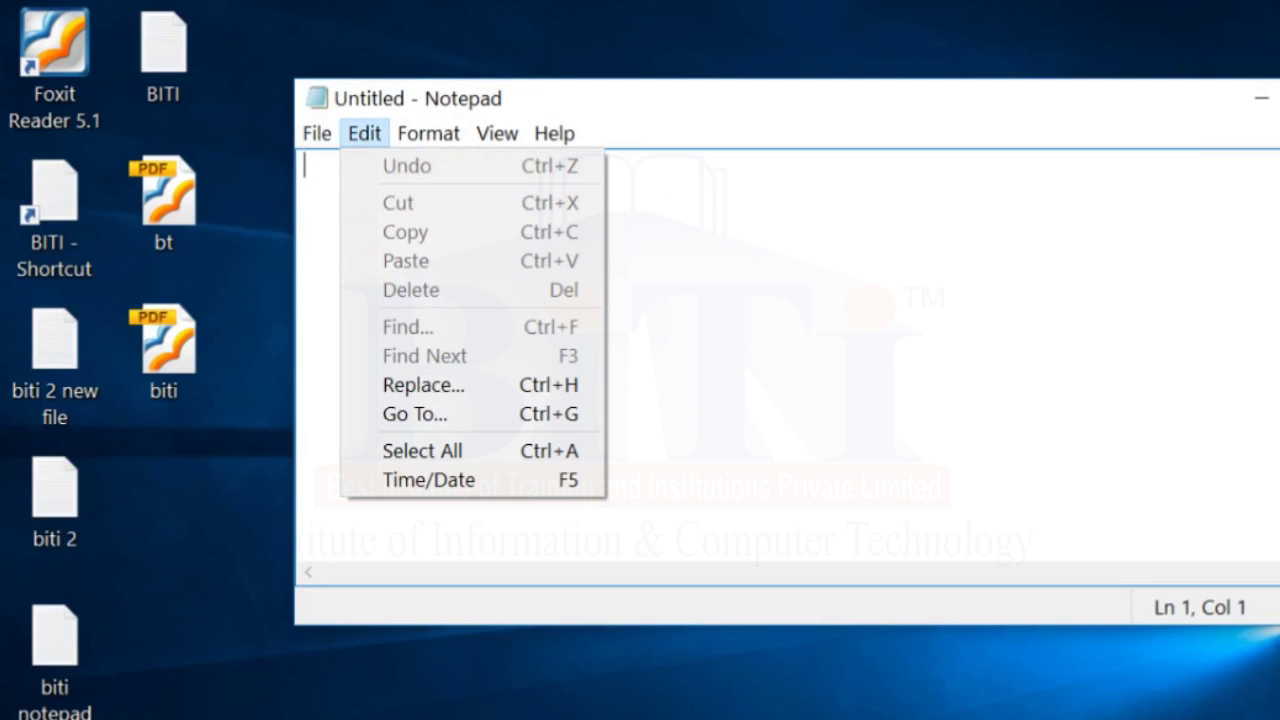
click(783, 274)
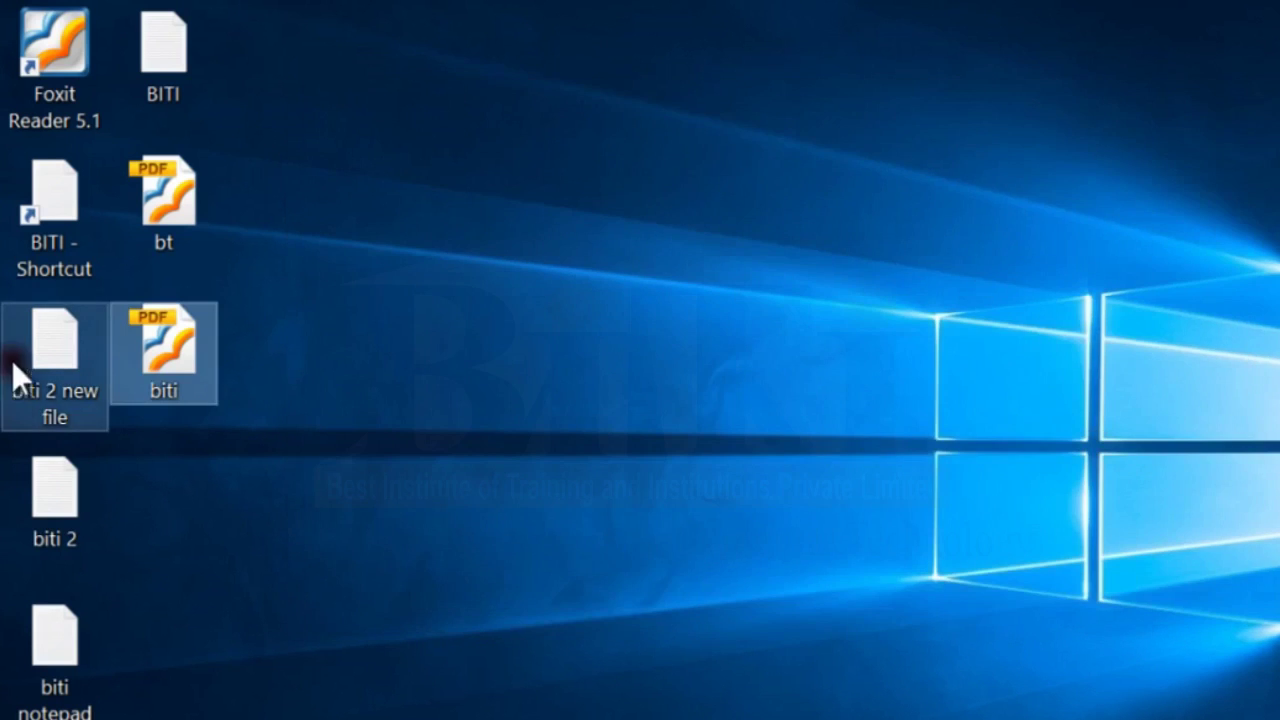
double_click(11, 359)
click(357, 134)
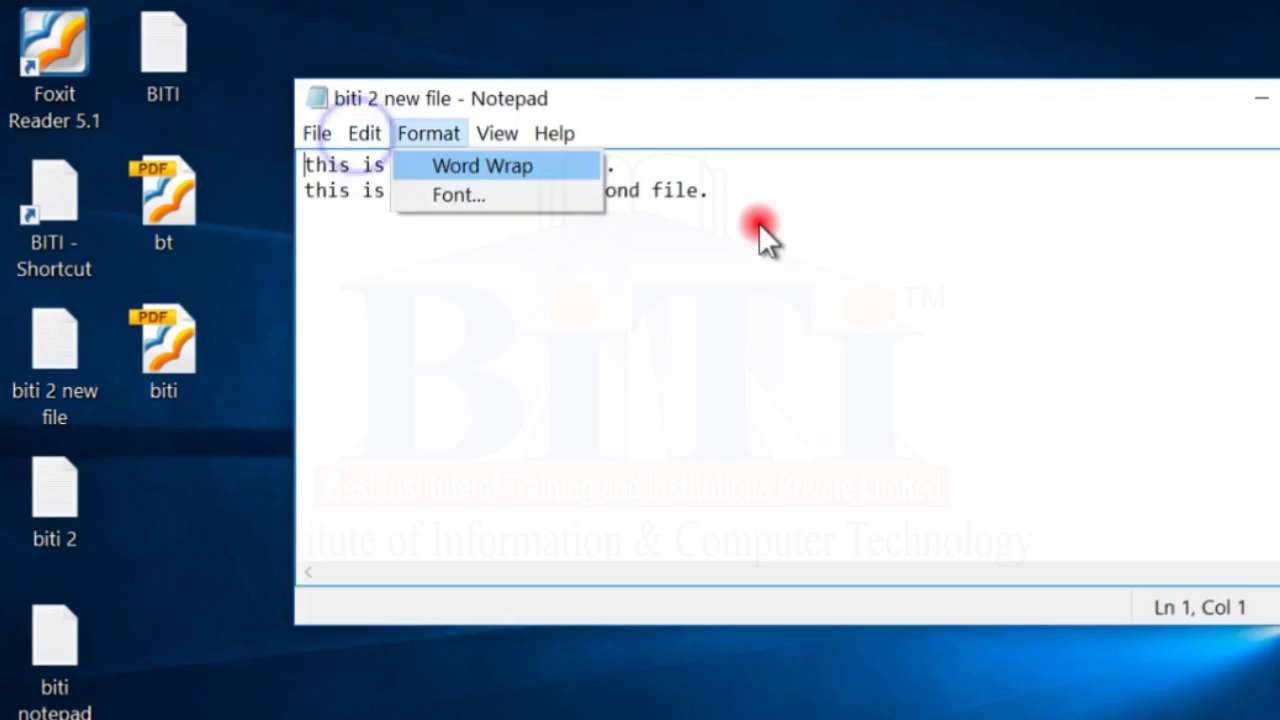
Step: Add a third line reading "skjjdfhasdkjh" to the document and undo it
click(758, 222)
key(Return)
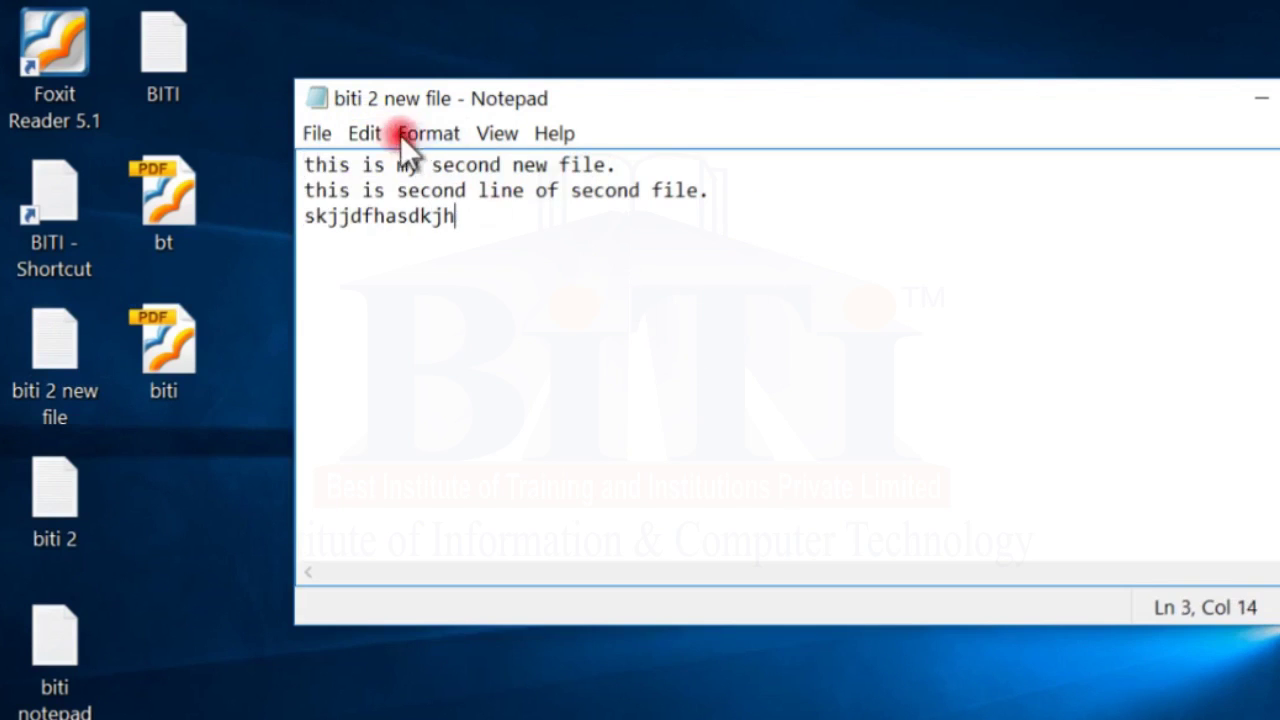
click(365, 134)
click(402, 166)
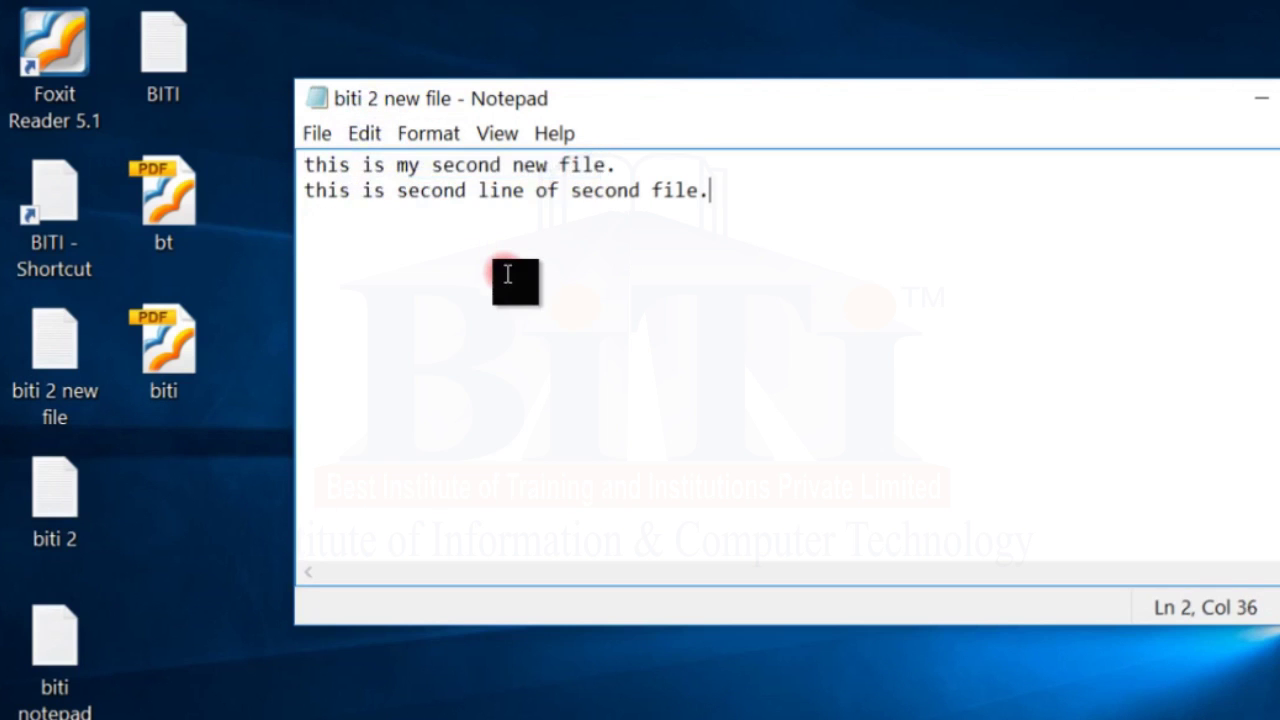
Step: Delete the word "line" from the second sentence and undo the deletion
drag(523, 200, 483, 210)
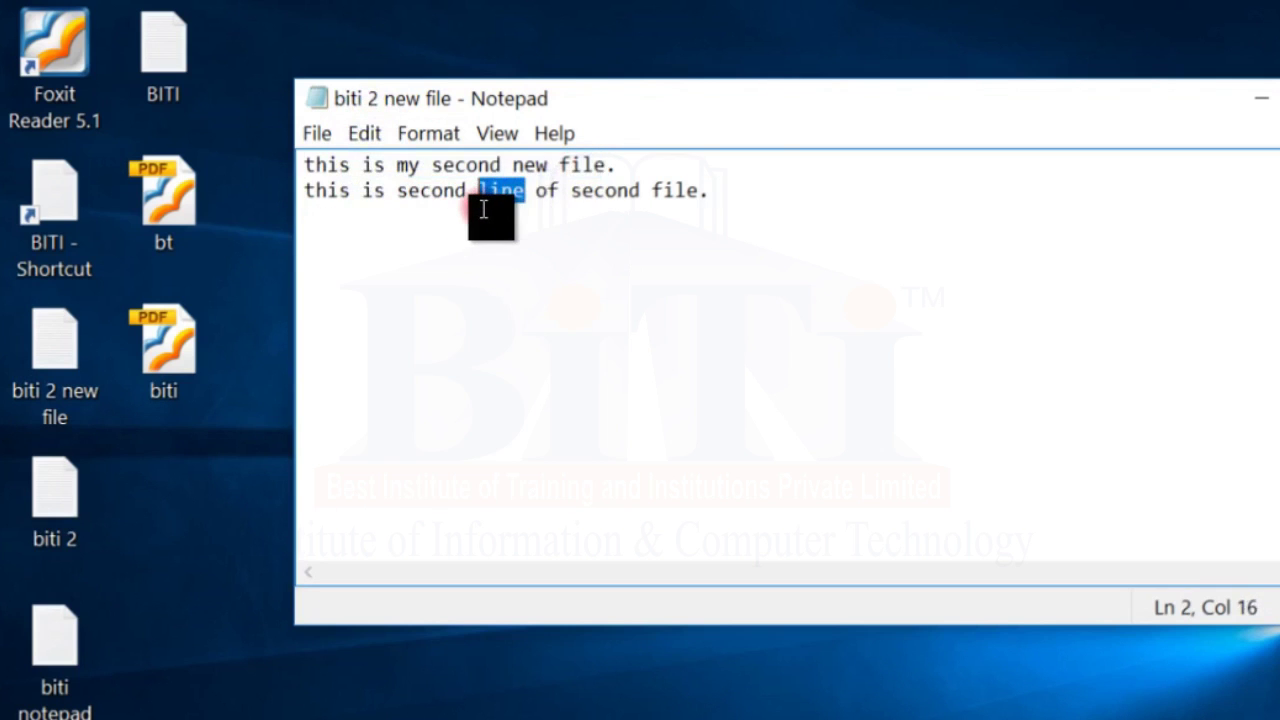
key(Delete)
click(366, 137)
click(385, 166)
click(771, 201)
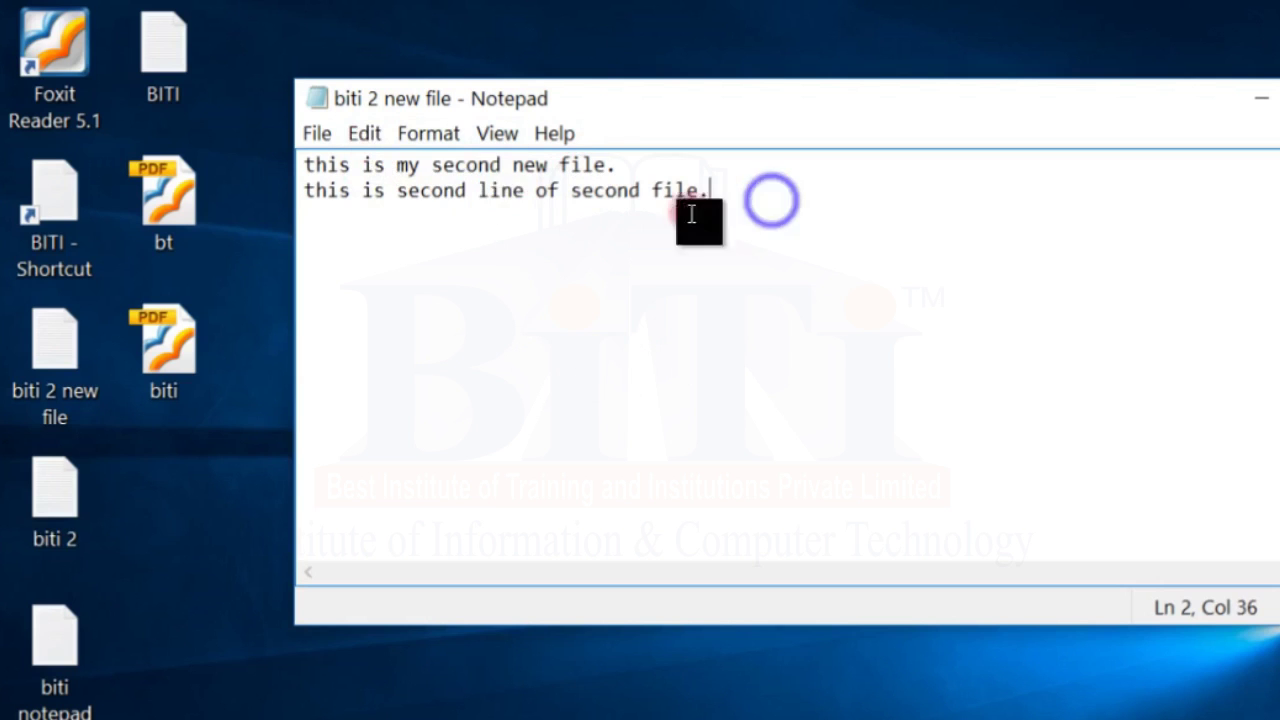
Step: Cut the first line "this is my second new file." and paste it below the other sentence, leaving a blank line between
click(364, 133)
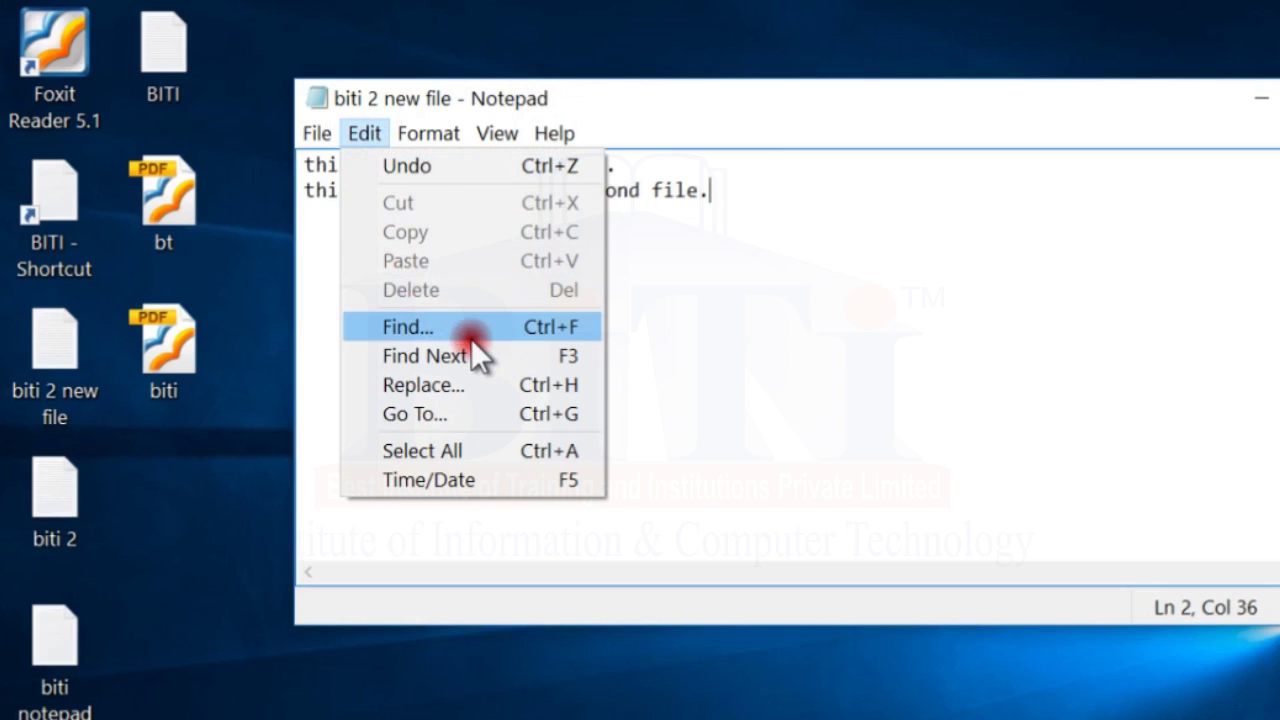
click(768, 232)
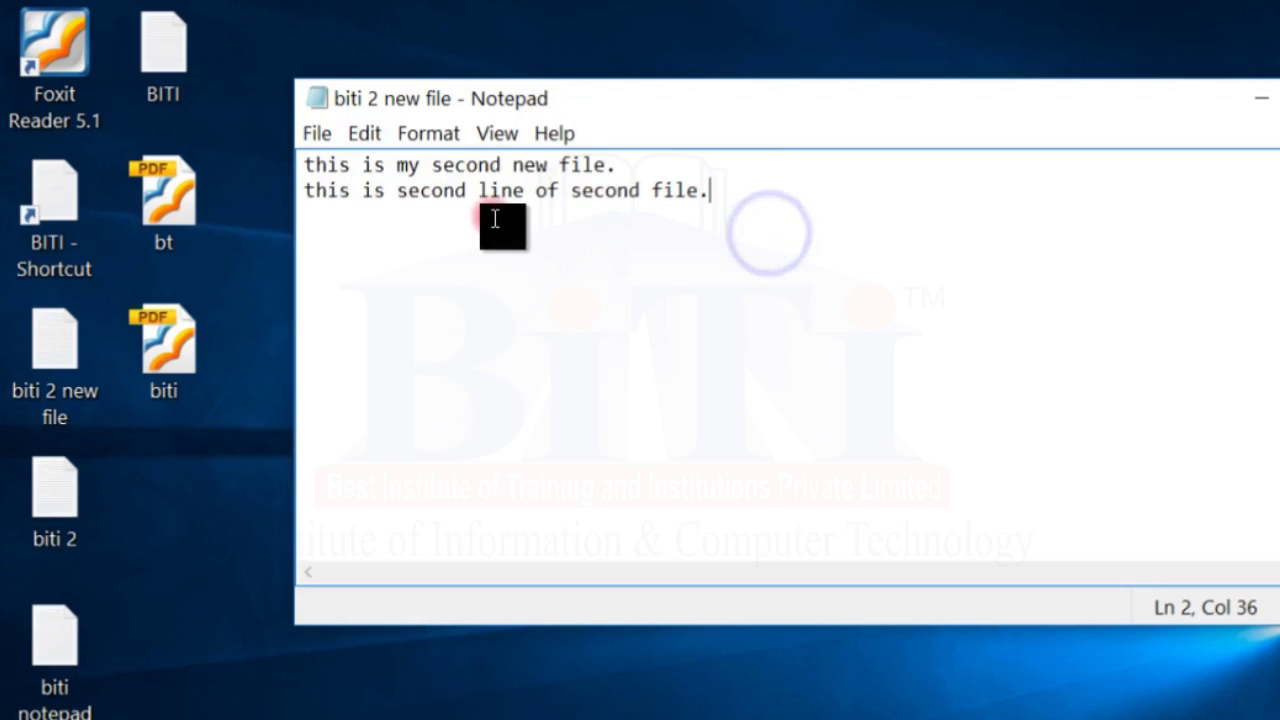
drag(654, 163, 304, 165)
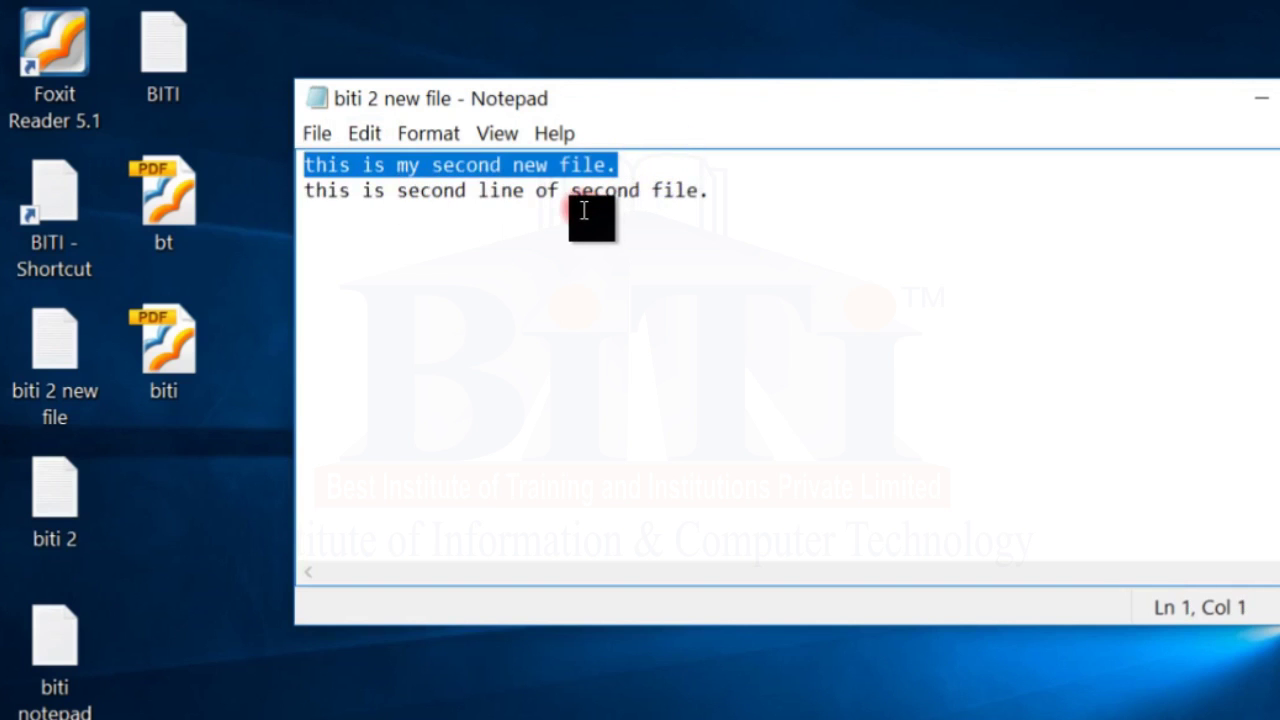
click(365, 139)
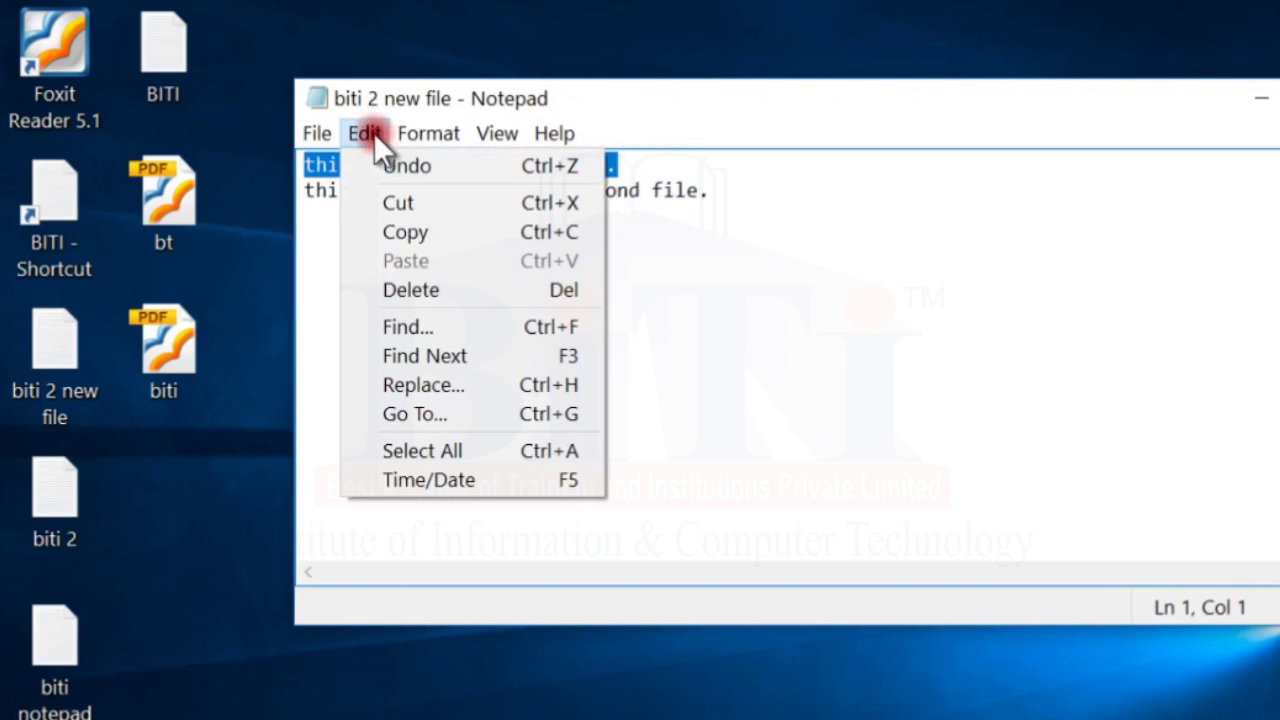
click(391, 202)
click(728, 192)
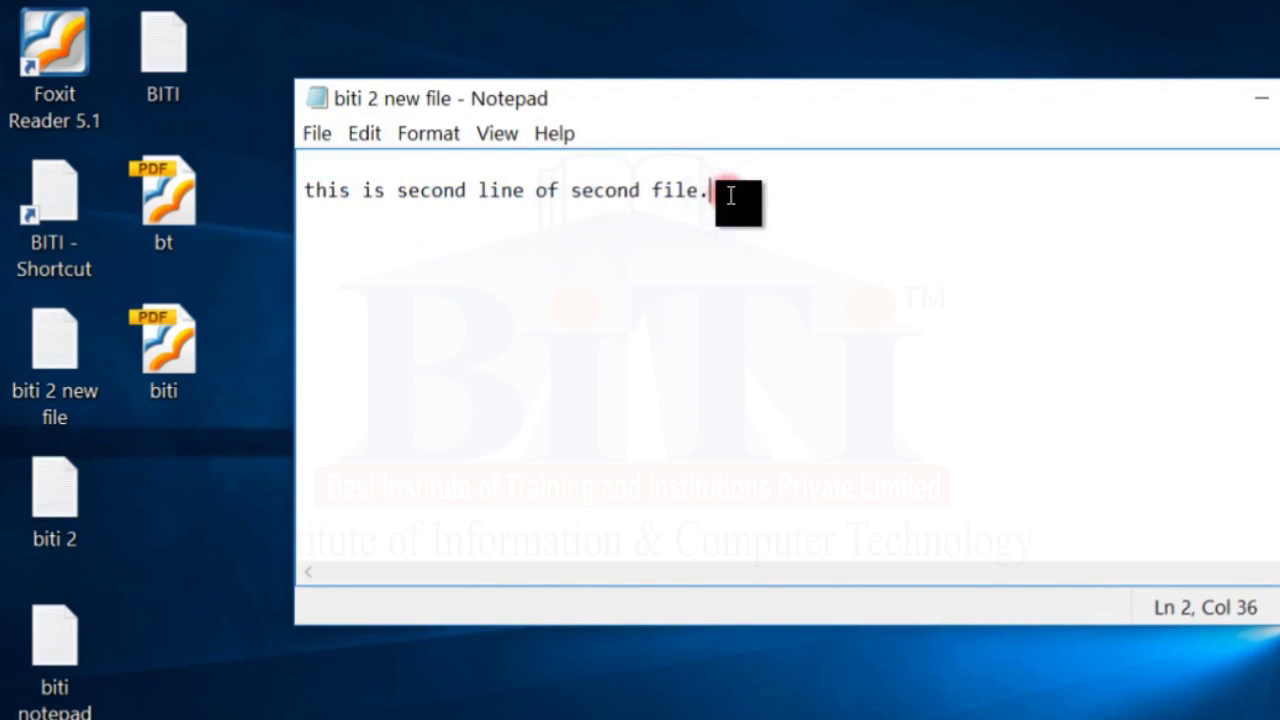
key(Return)
click(366, 133)
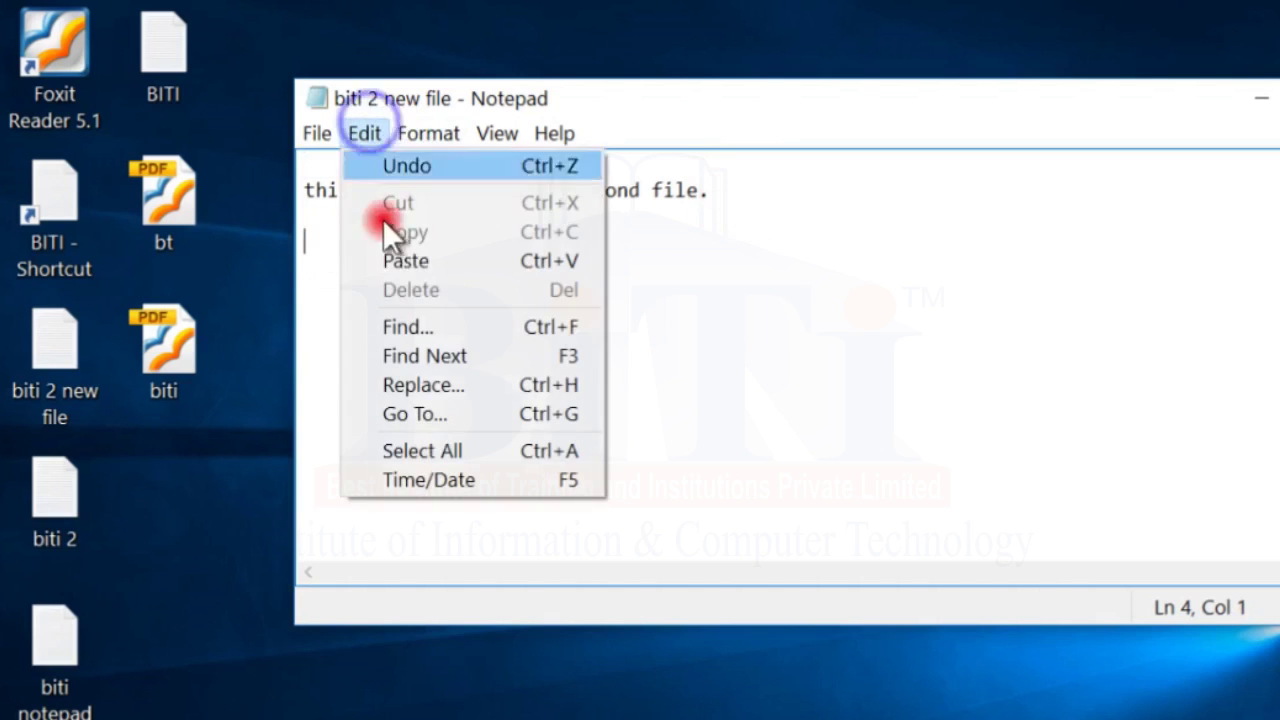
click(397, 261)
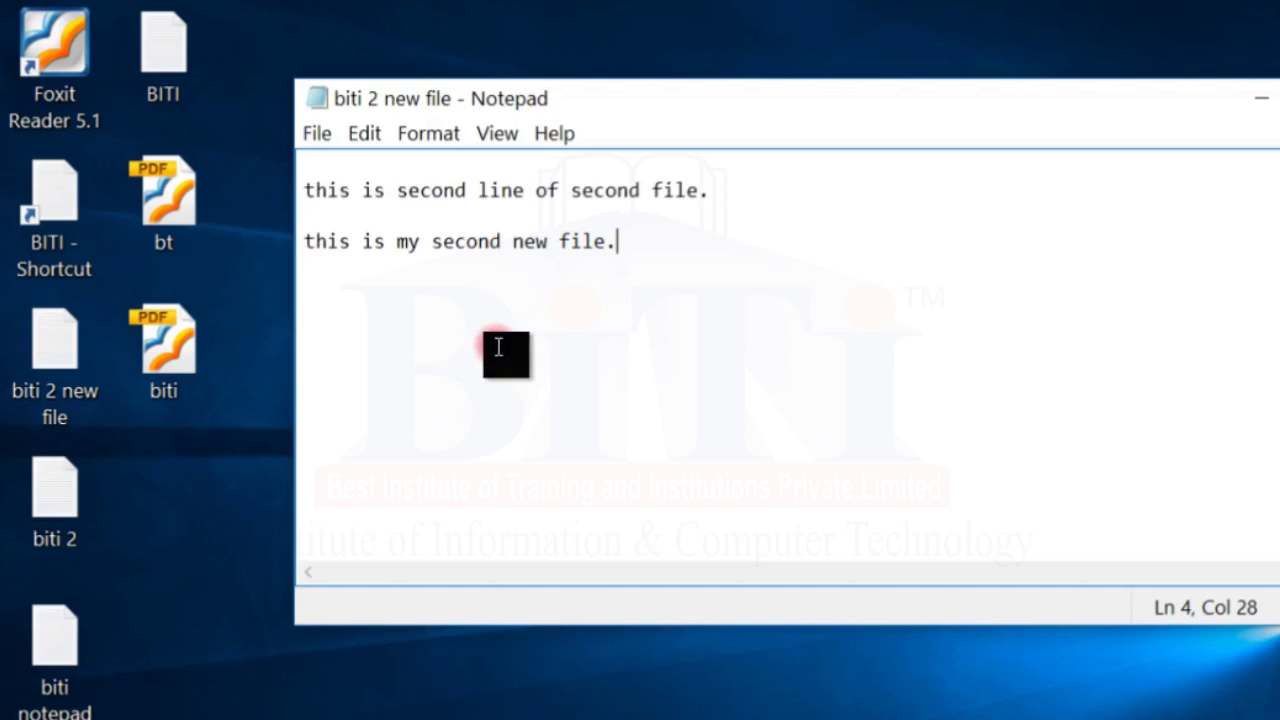
Step: Copy the moved line "this is my second new file." and place the cursor at its end
click(362, 133)
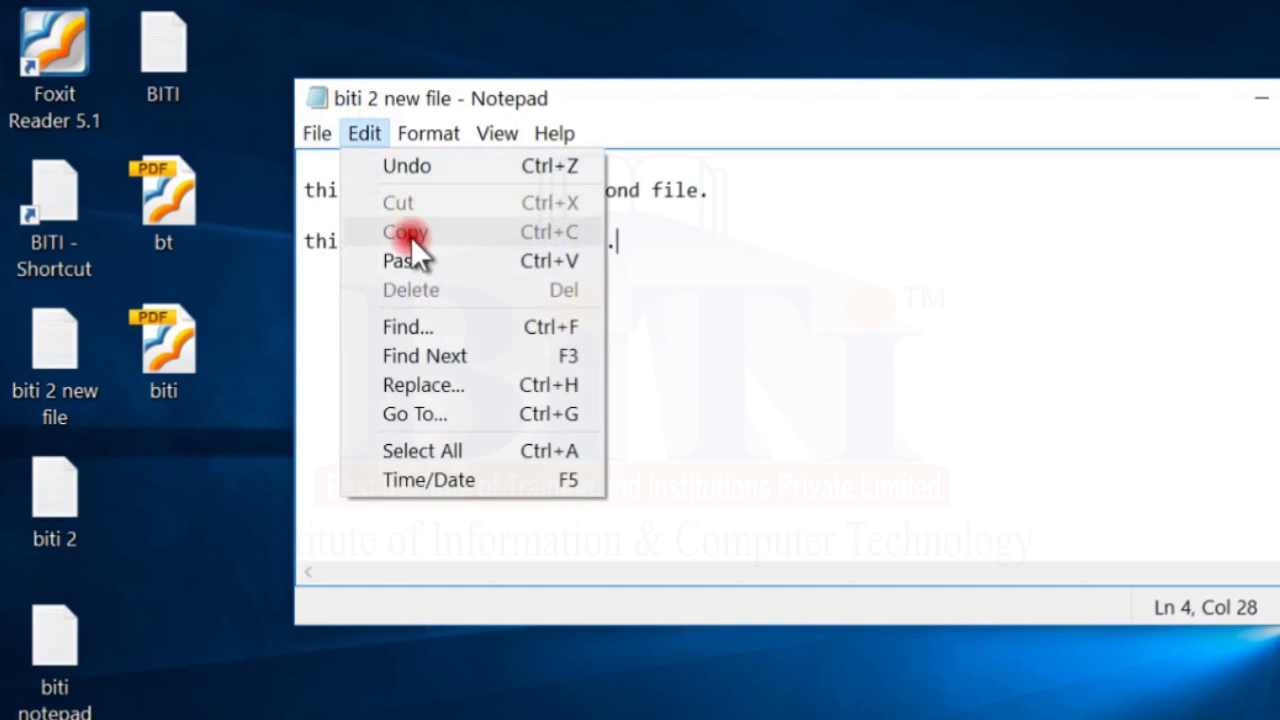
click(656, 230)
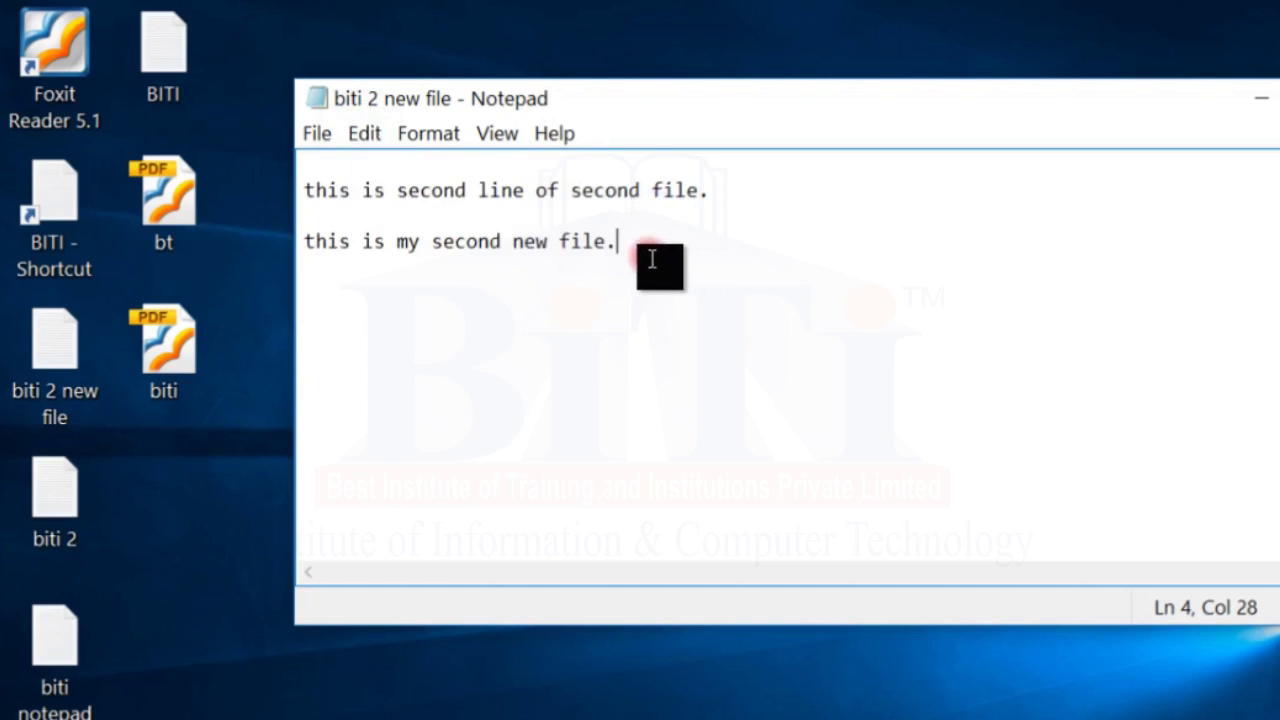
drag(651, 260, 249, 243)
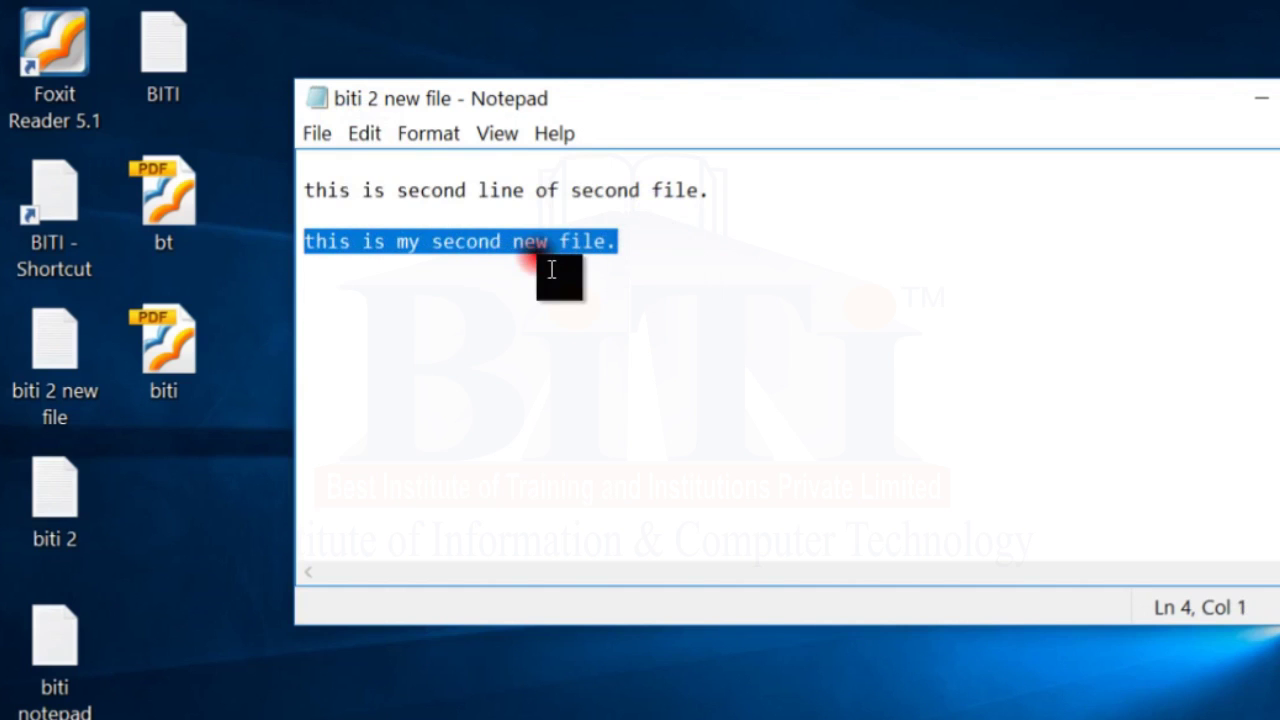
right_click(414, 241)
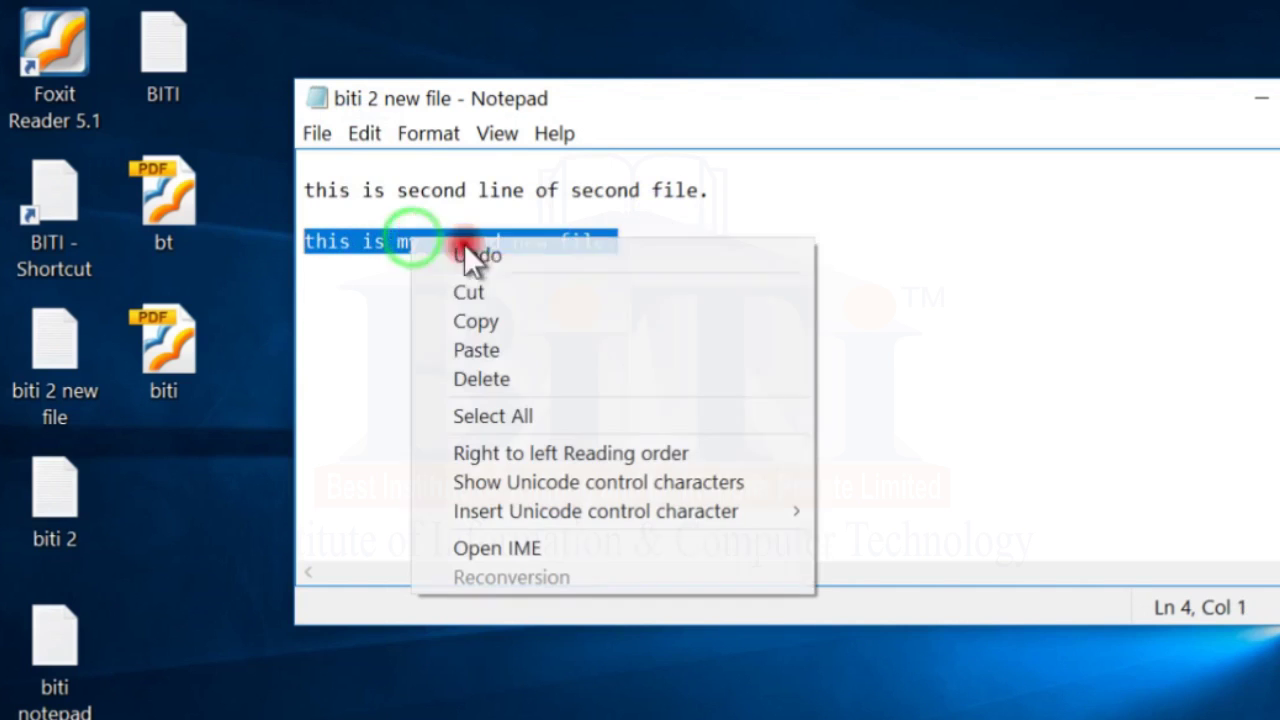
click(491, 316)
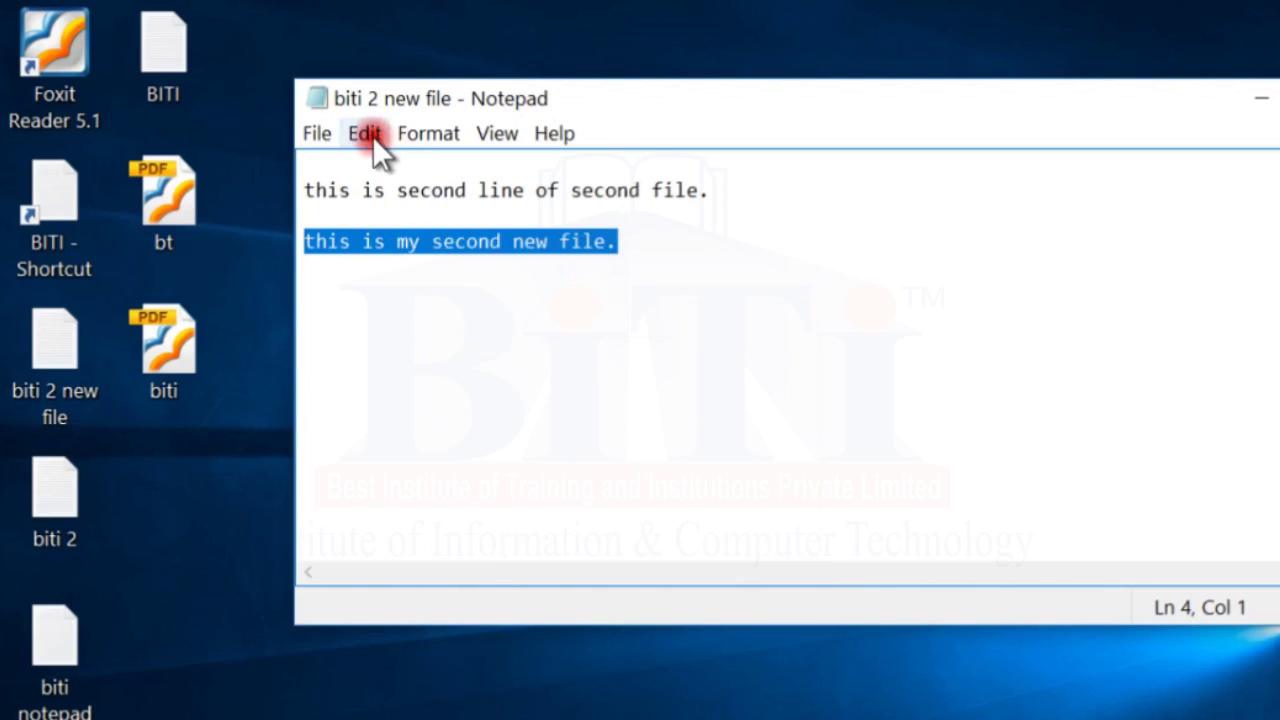
click(368, 134)
click(403, 230)
click(643, 252)
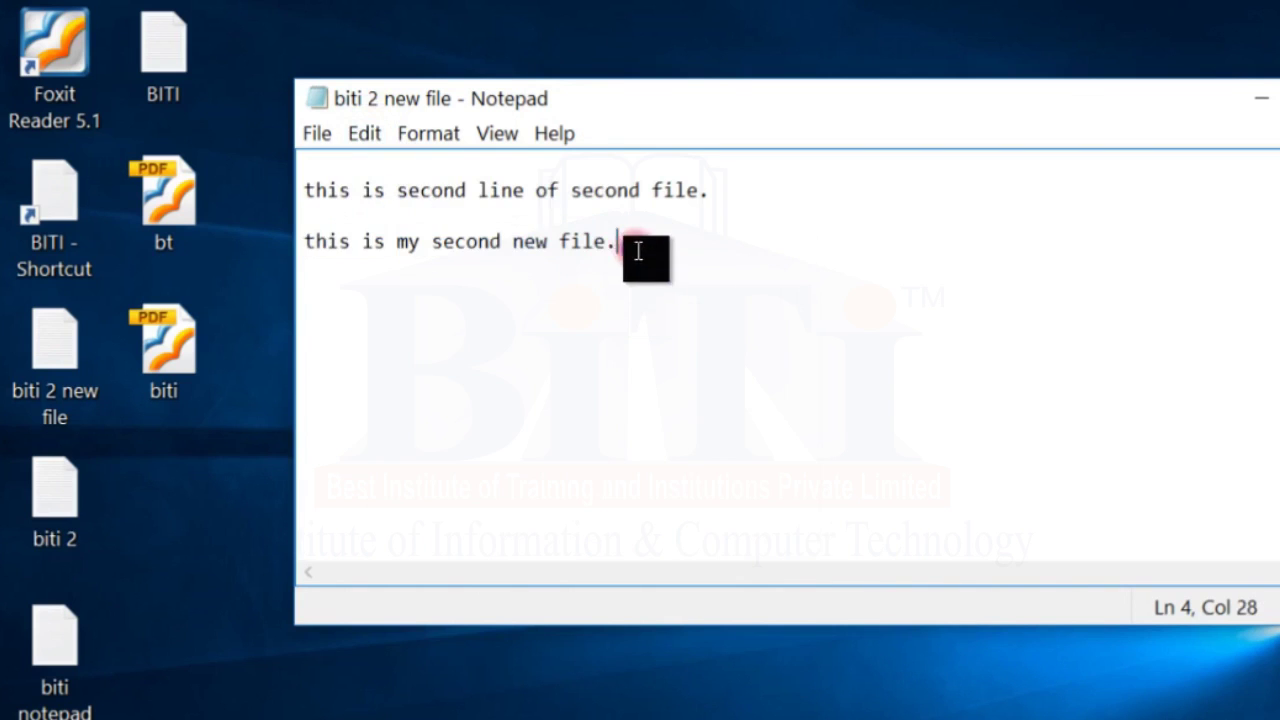
Step: Paste the copied sentence twice below the original, each on its own line
key(Return)
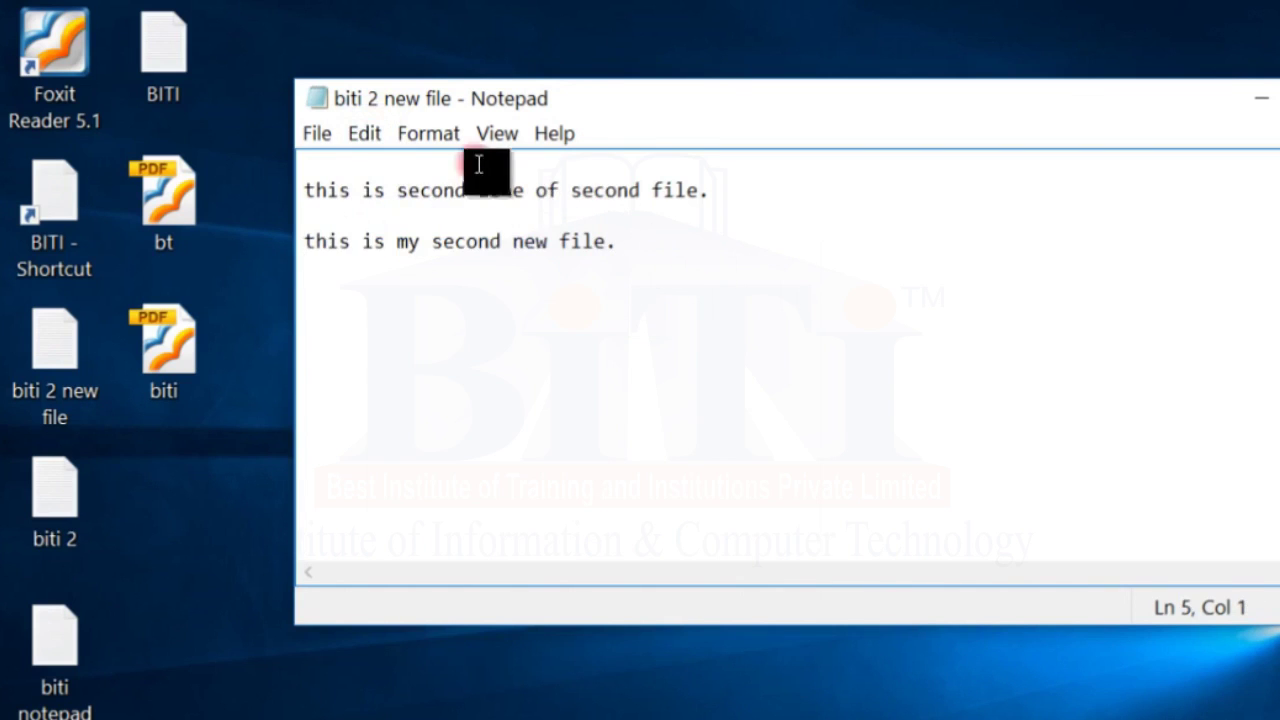
click(320, 296)
click(364, 134)
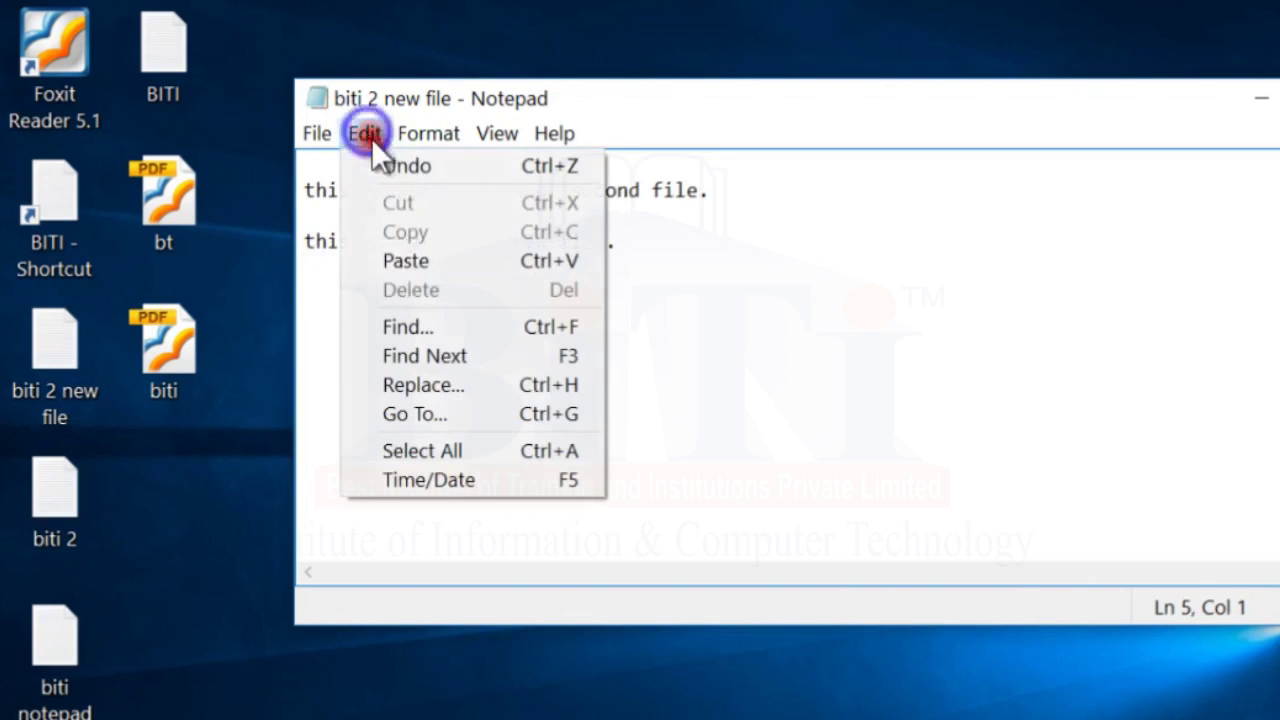
click(394, 263)
key(Return)
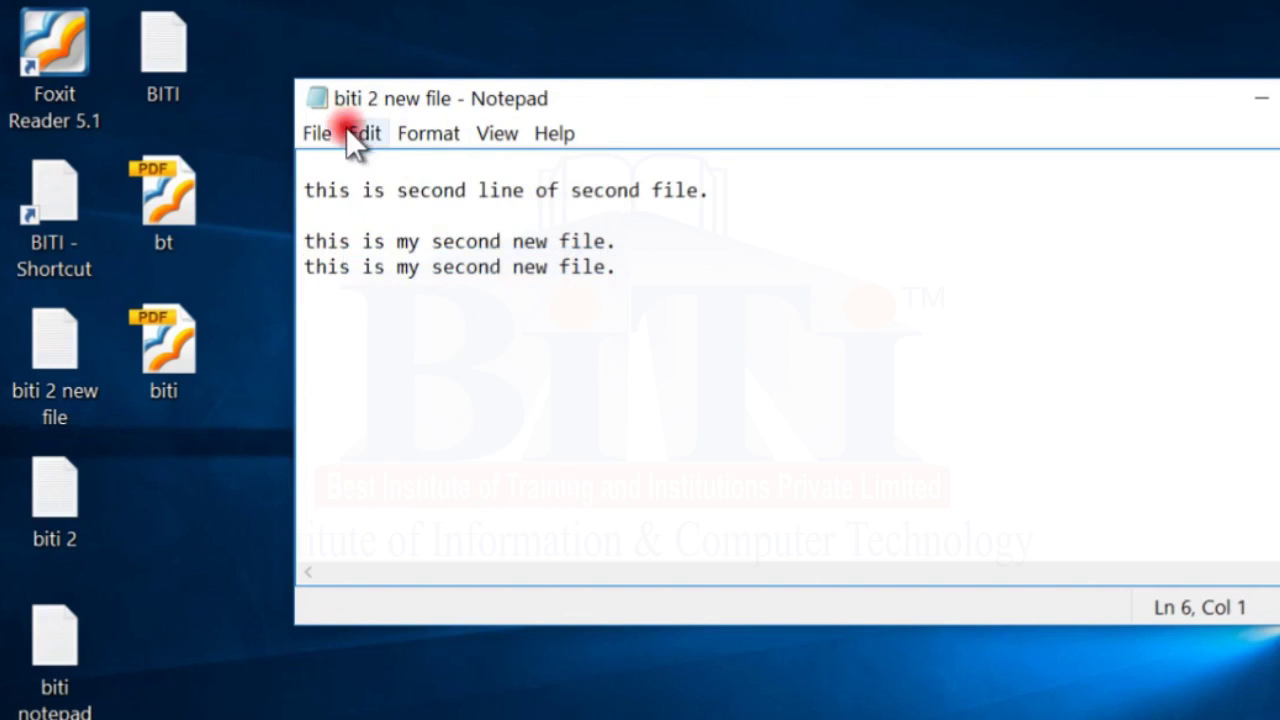
click(346, 130)
click(434, 254)
key(Return)
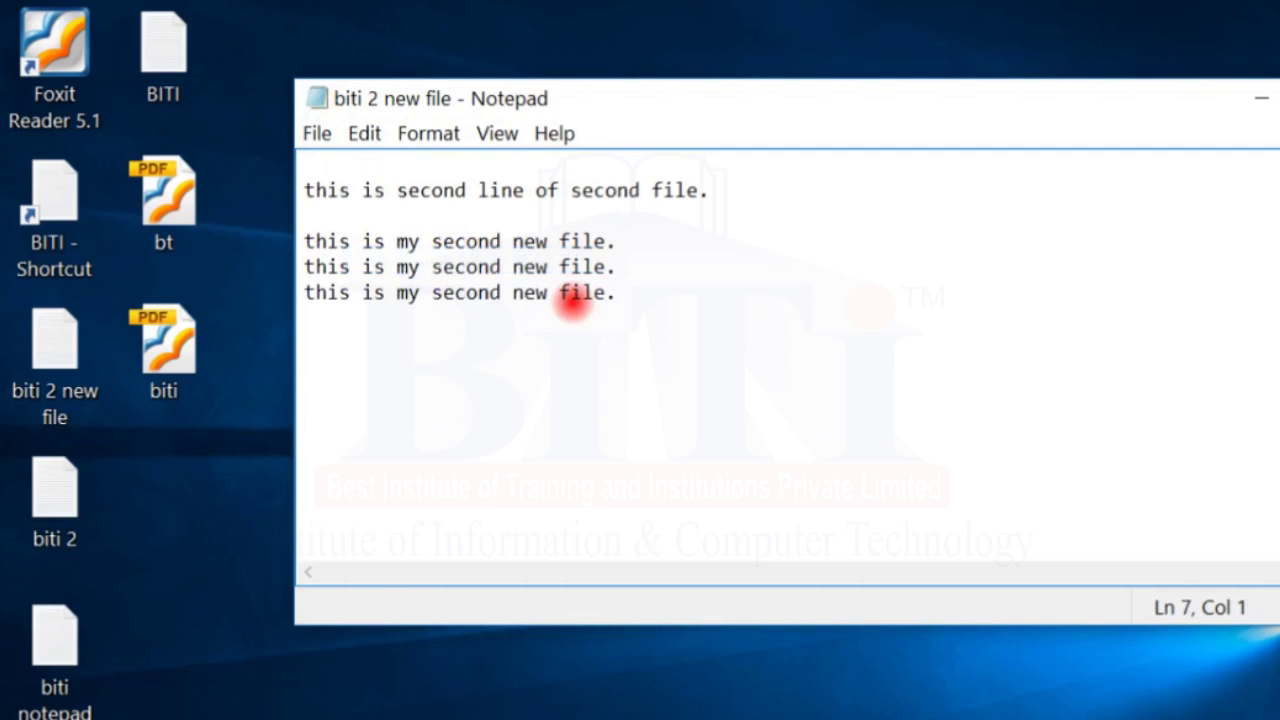
Step: Paste the copied sentence six more times on consecutive new lines
key(ctrl+v)
key(ctrl+v)
key(Return)
key(ctrl+v)
key(Return)
key(ctrl+v)
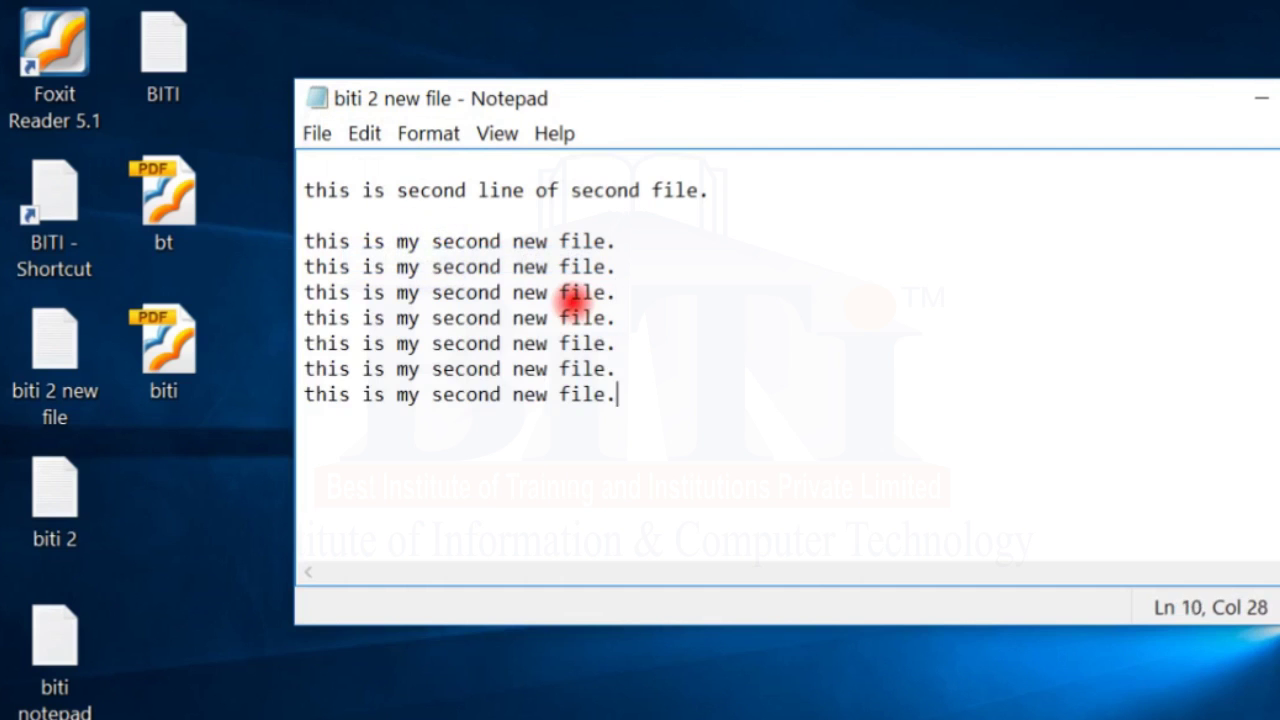
key(ctrl+v)
key(Return)
key(ctrl+v)
Step: Delete the line "this is second line of second file." together with the adjacent blank line
click(360, 133)
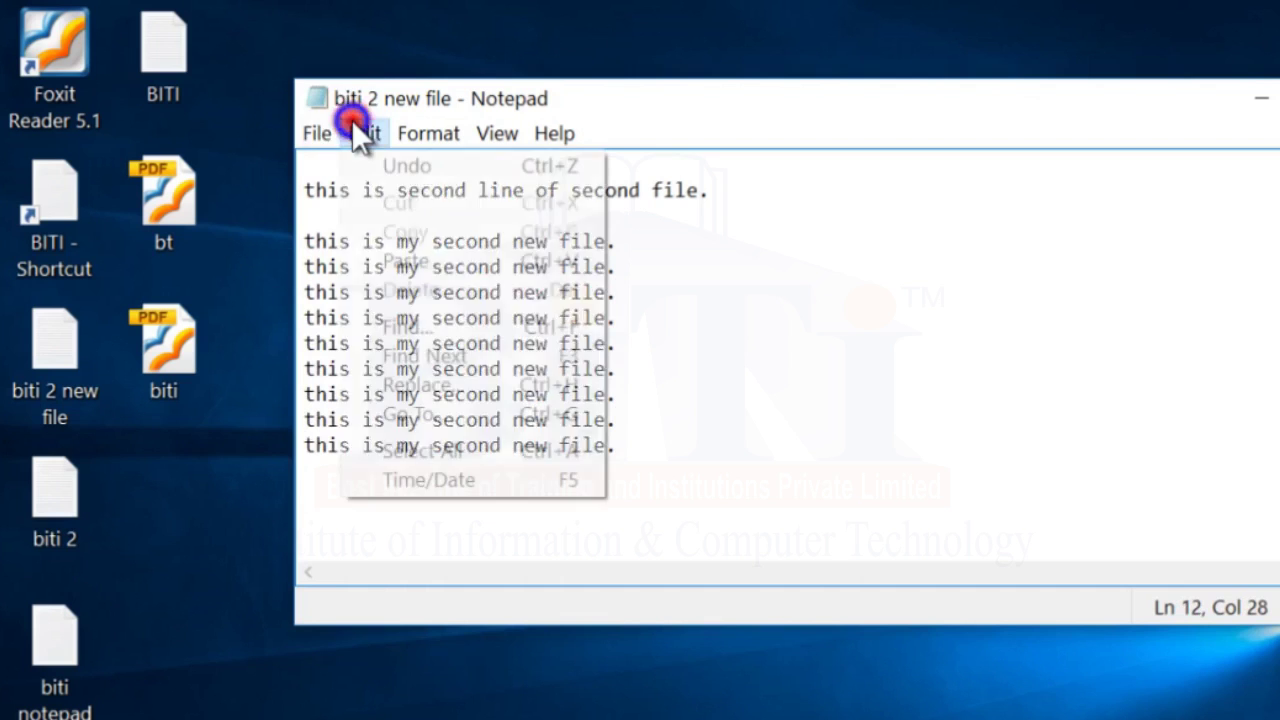
click(690, 285)
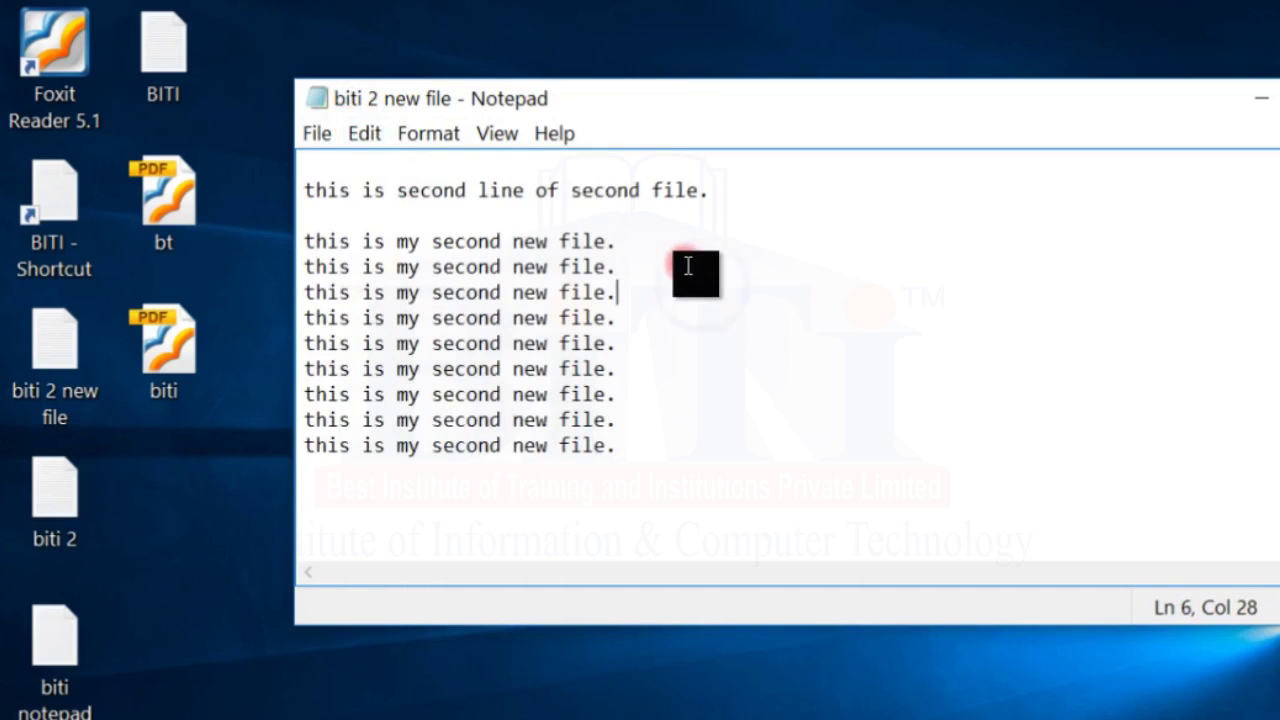
click(458, 215)
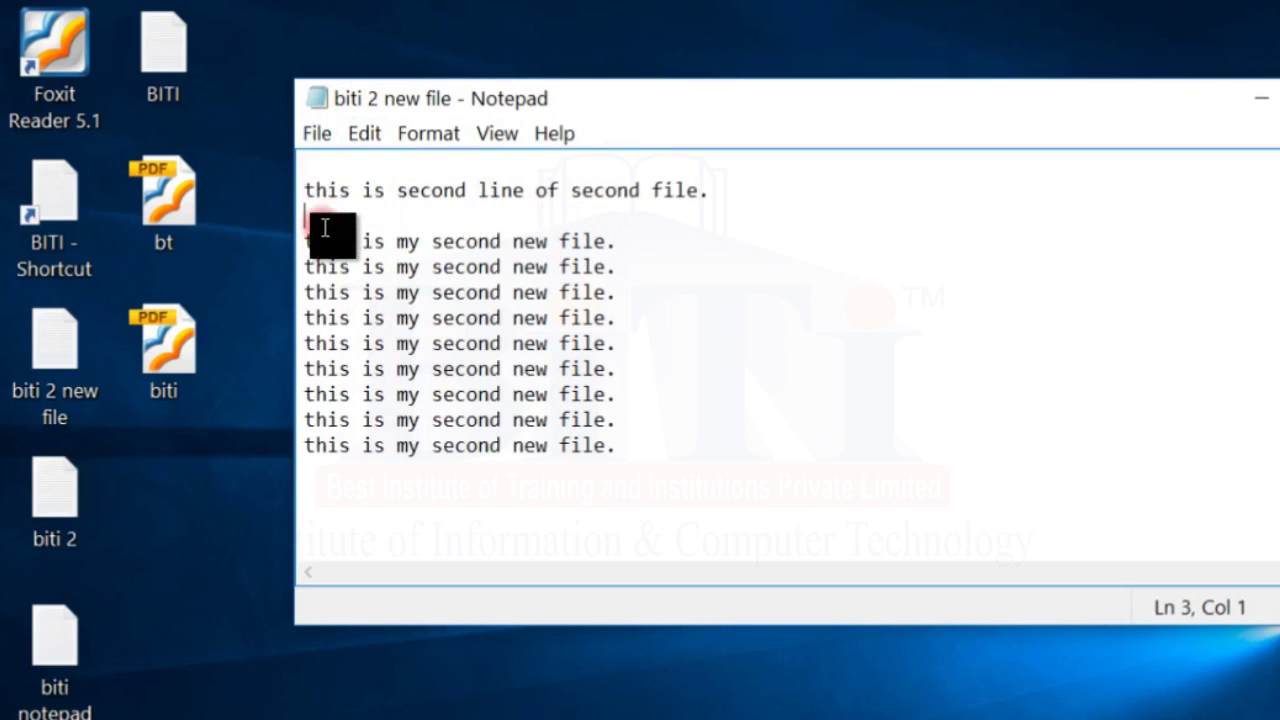
drag(329, 223, 267, 168)
click(366, 134)
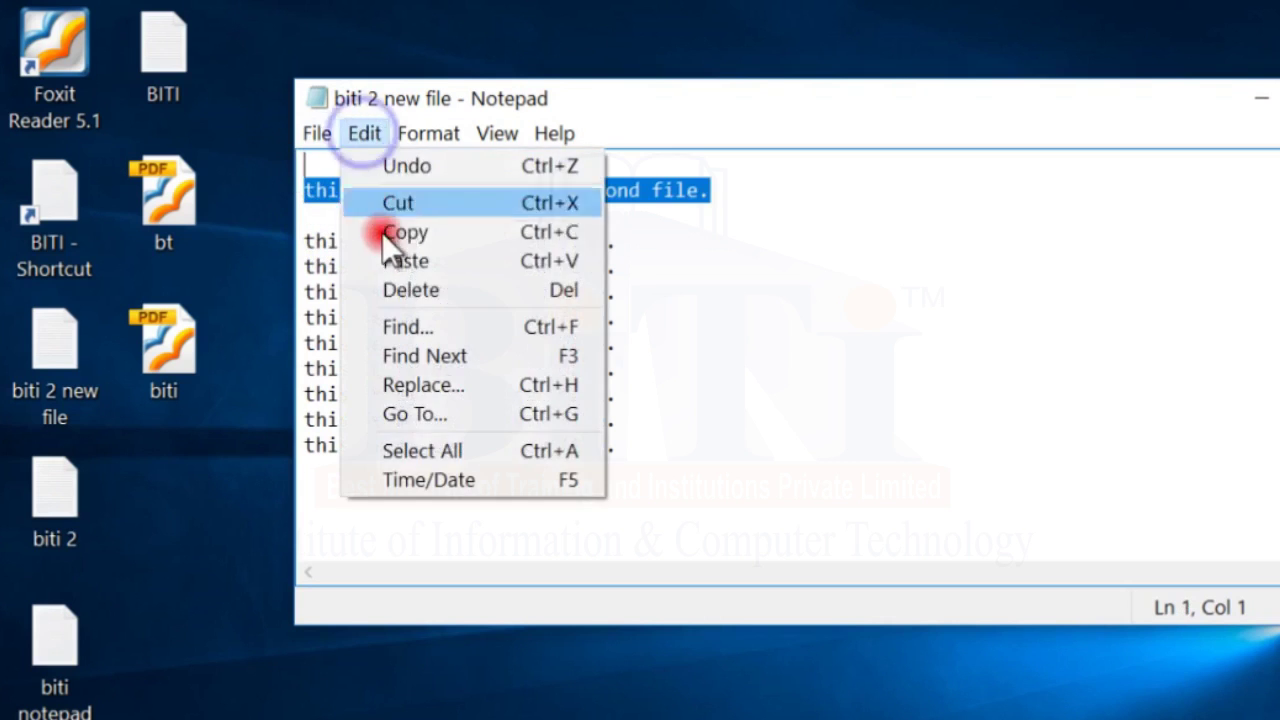
click(411, 289)
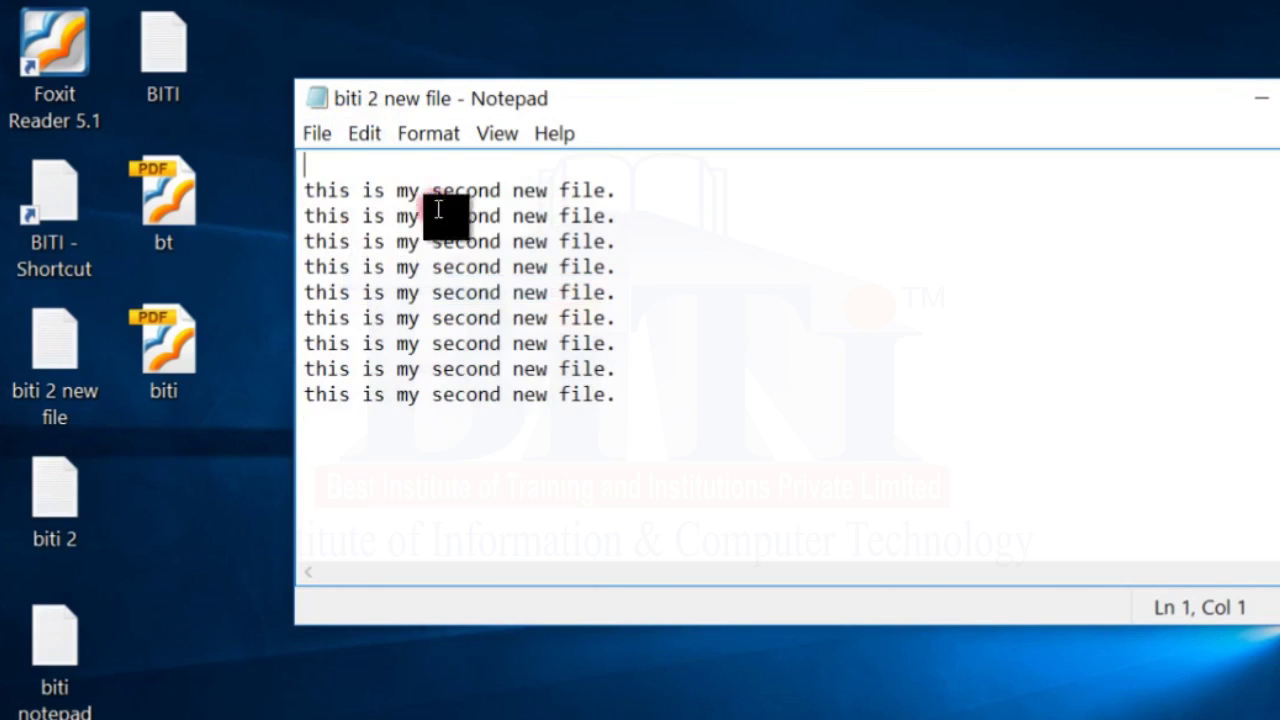
click(633, 195)
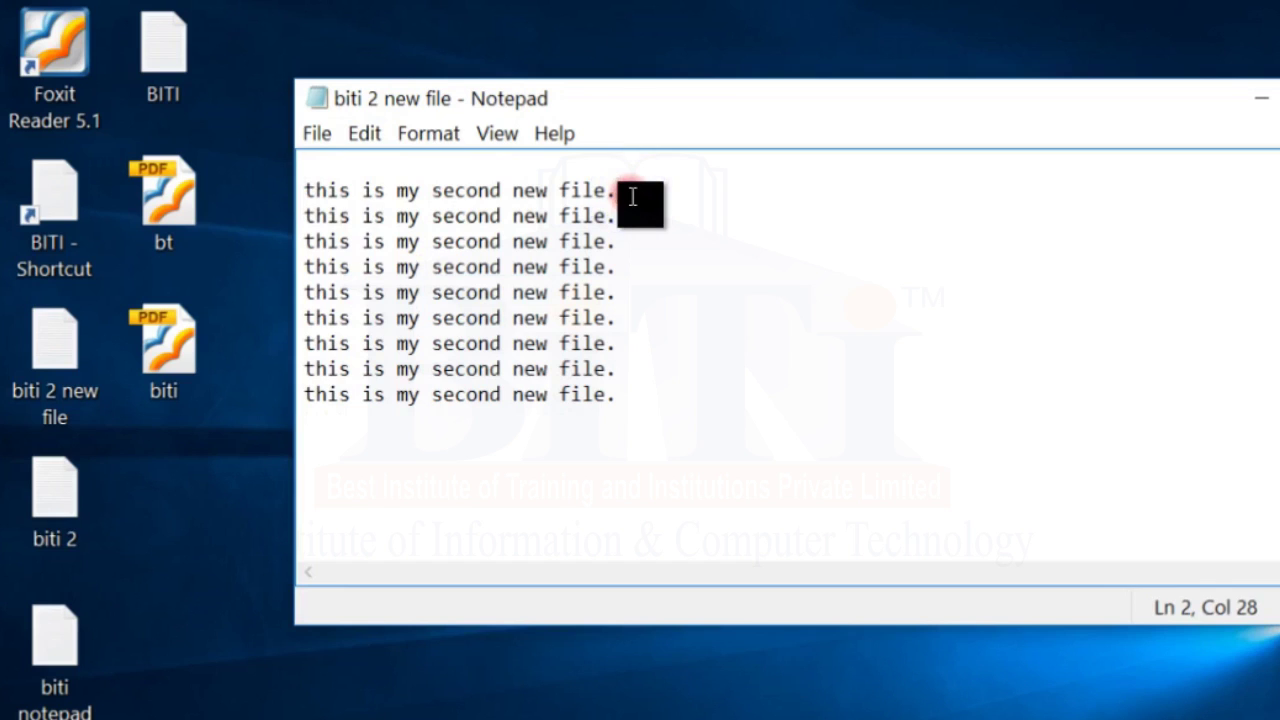
Step: Delete the words "second new file." from the first text line, leaving "this is my"
drag(633, 197, 440, 187)
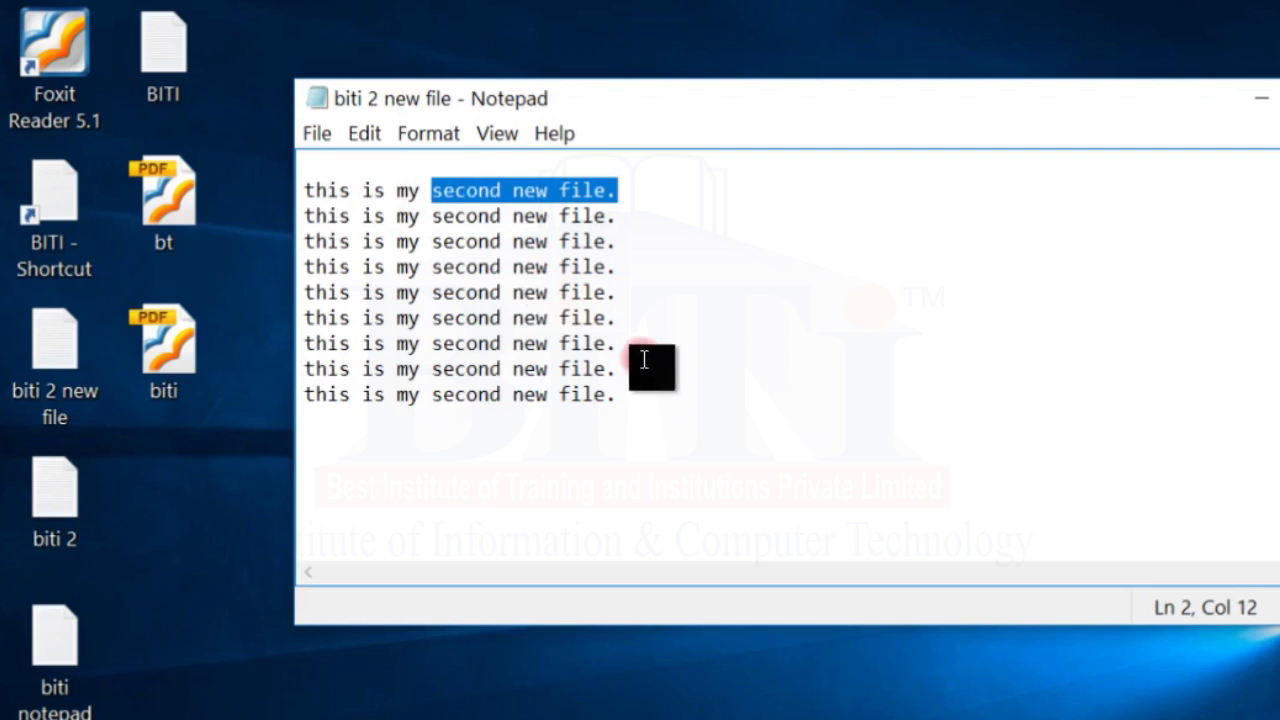
click(364, 134)
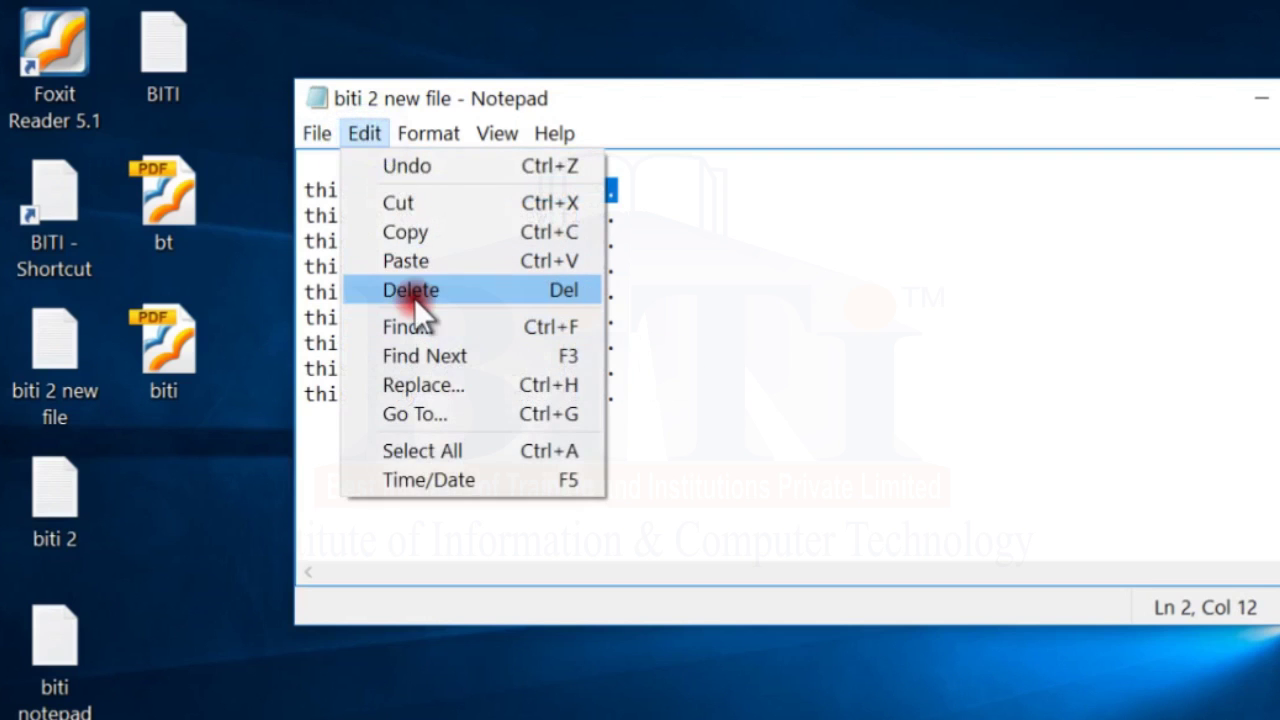
click(414, 290)
Step: Find the word "new" downward from the first text line, stepping through every occurrence to the end of the document
click(366, 133)
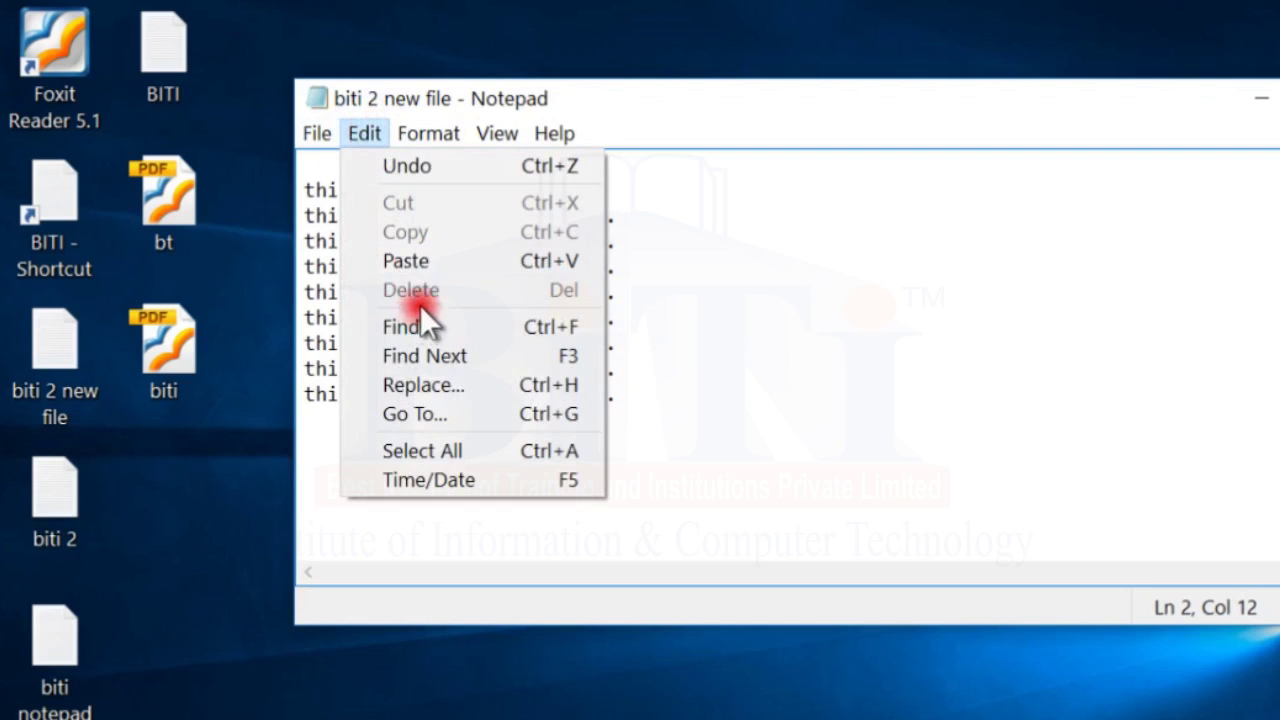
click(440, 328)
drag(452, 340, 772, 169)
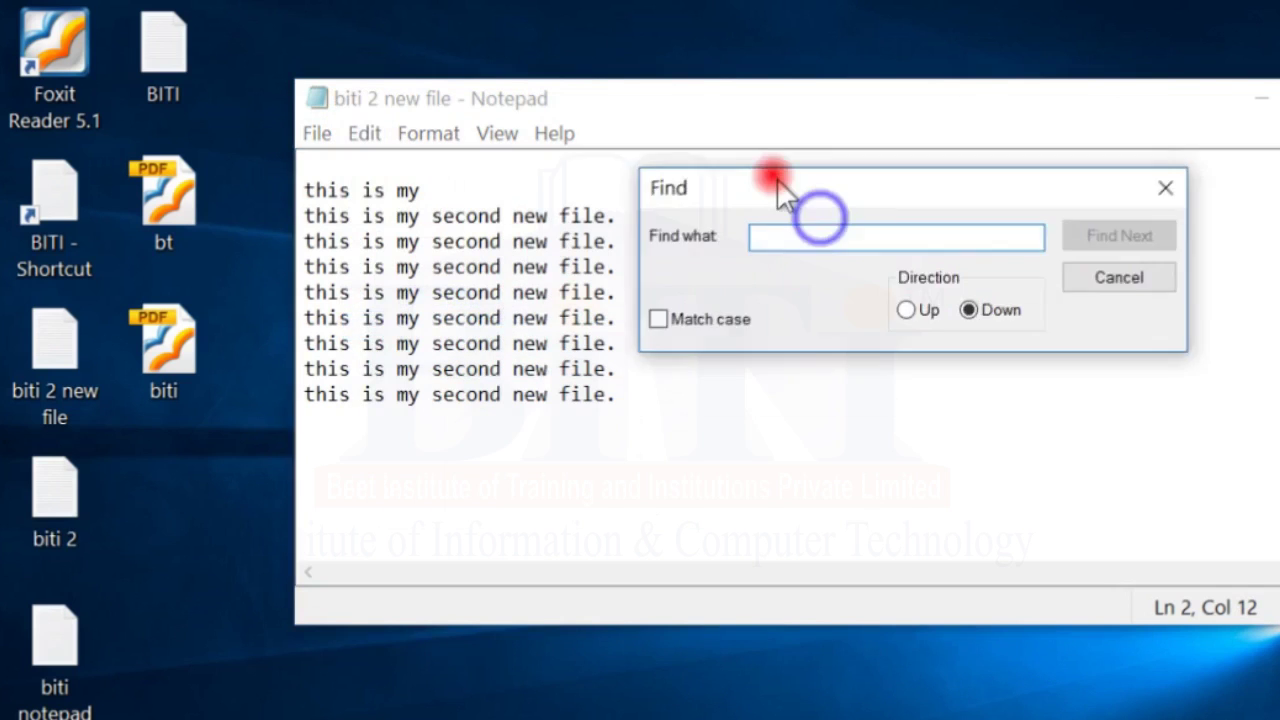
click(784, 230)
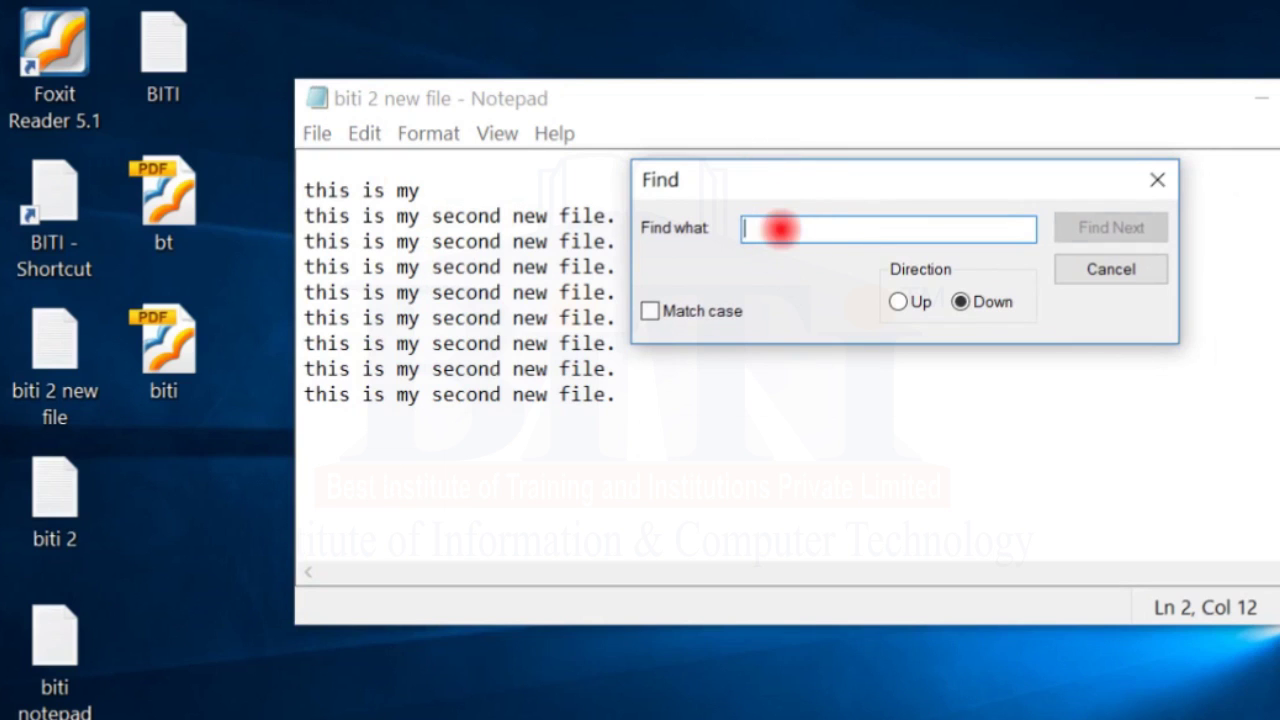
text(new)
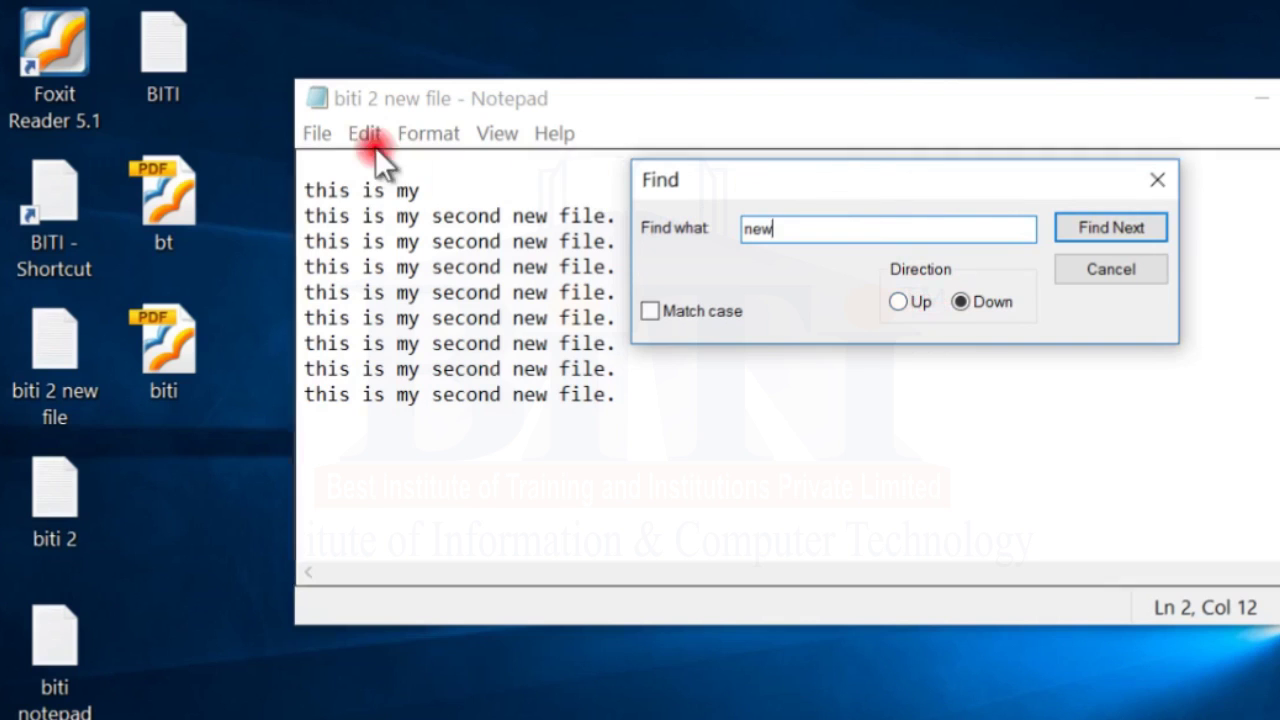
click(462, 101)
click(454, 197)
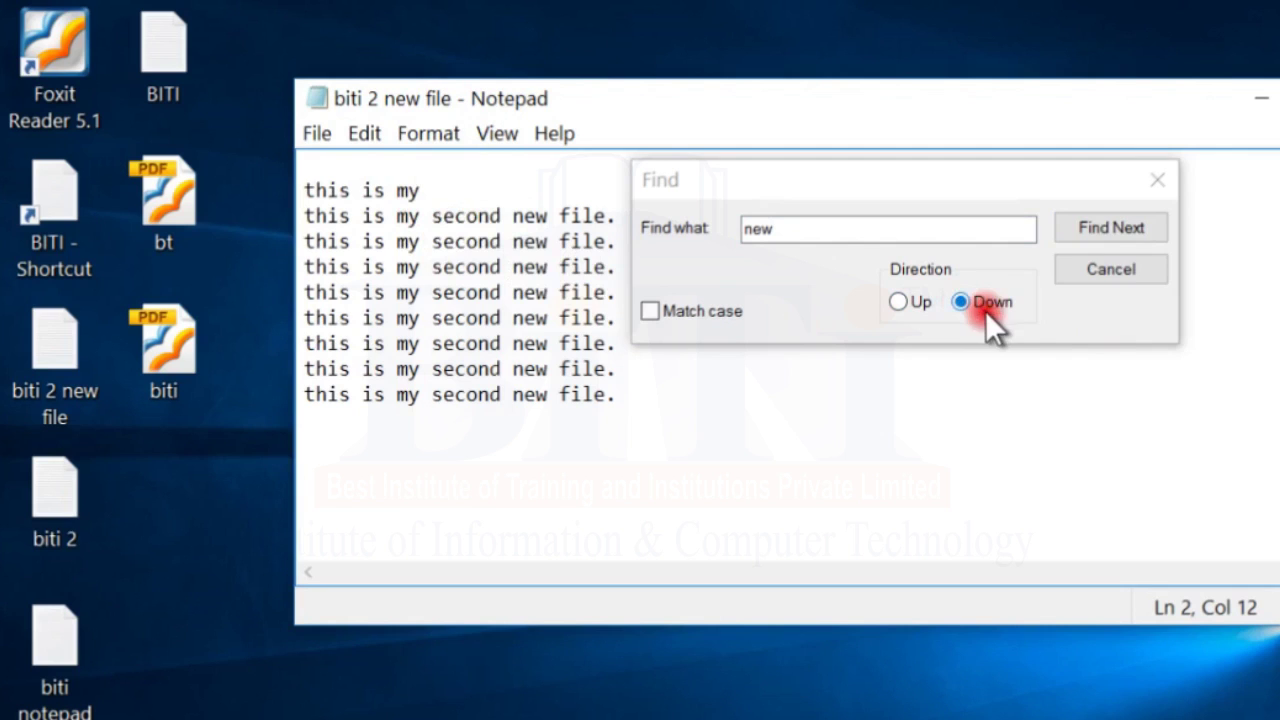
click(1115, 232)
click(1115, 232)
click(1115, 232)
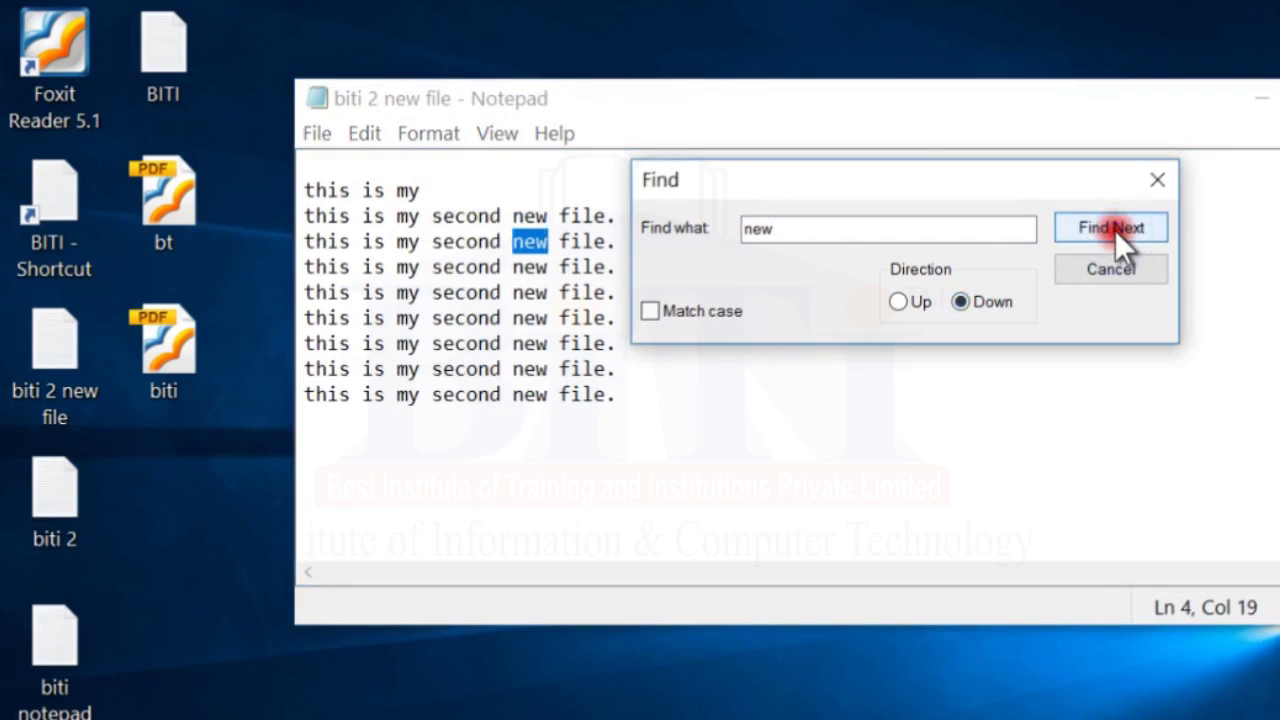
click(1115, 231)
click(1115, 230)
click(1114, 229)
click(1114, 229)
click(1114, 229)
click(1114, 229)
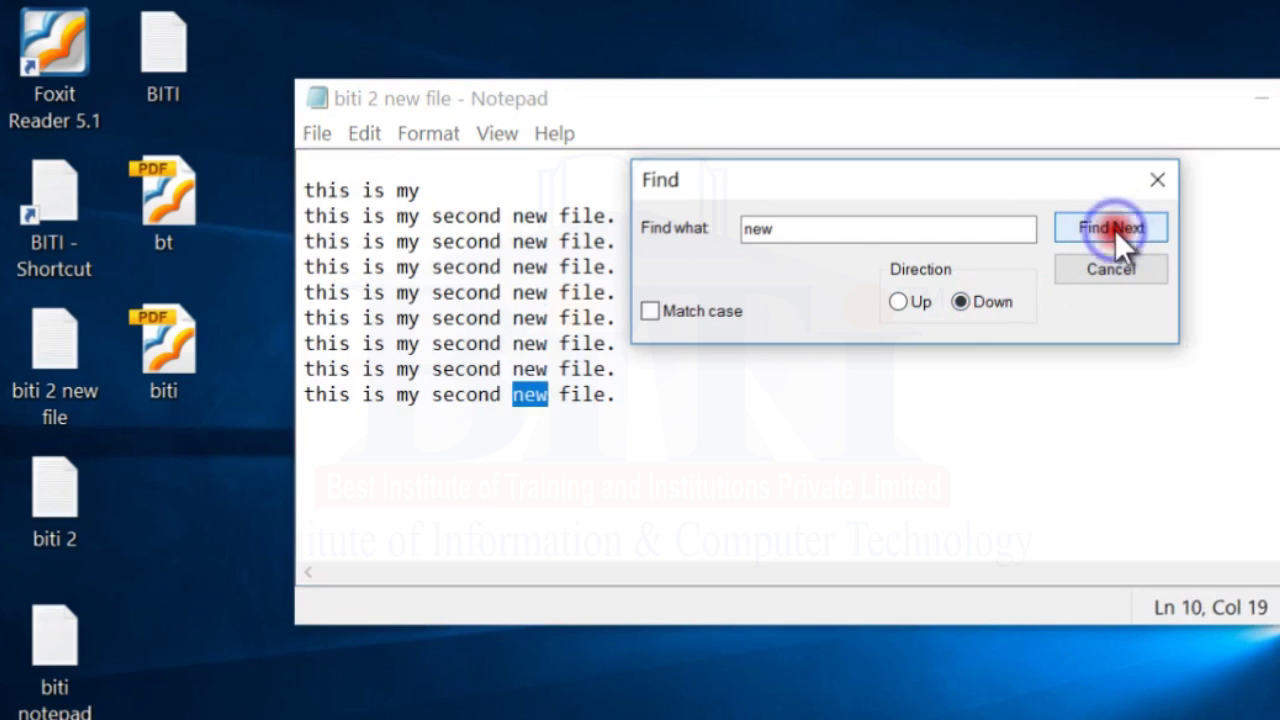
click(1105, 236)
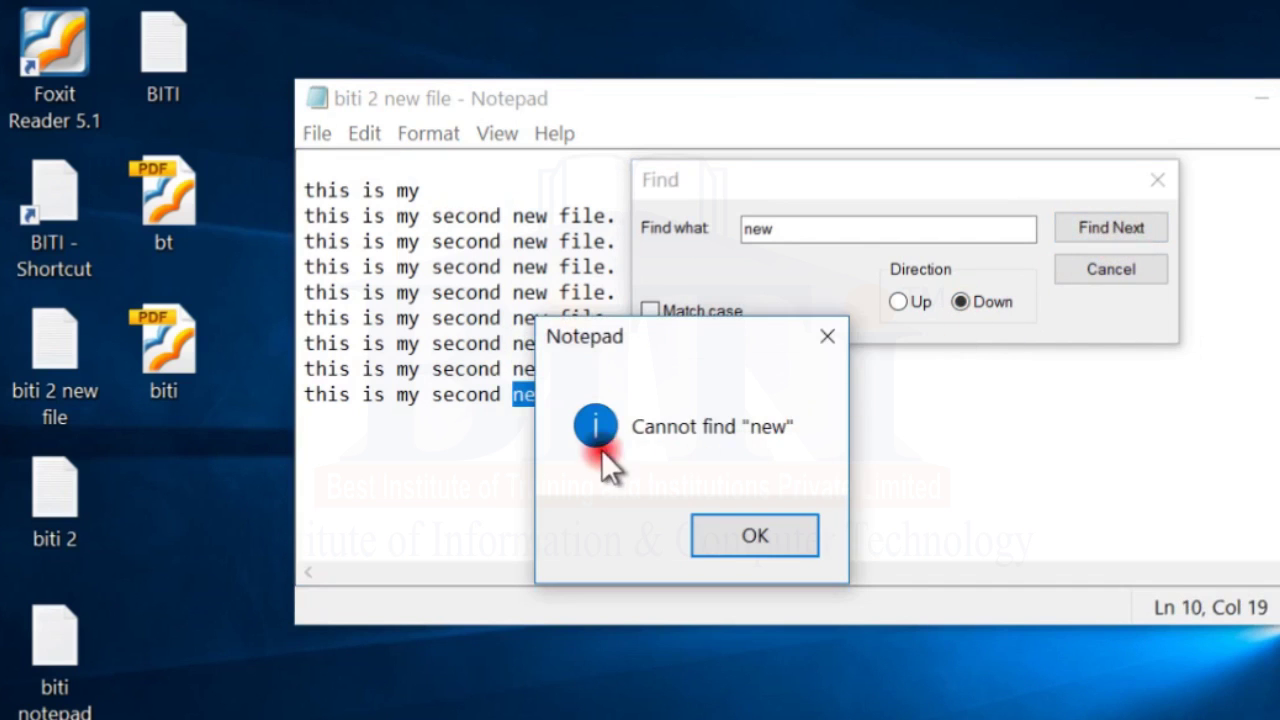
click(757, 535)
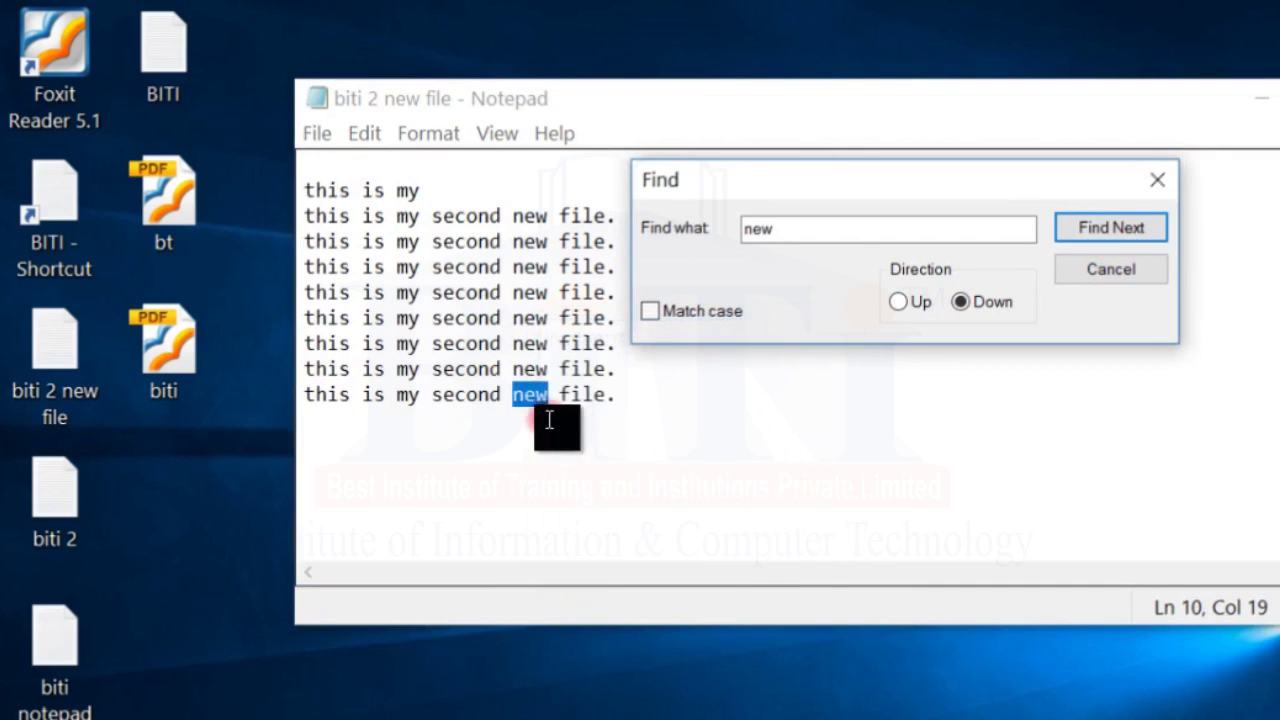
Step: Search upward for "new" from the last line, stepping through every occurrence to the beginning of the document
click(562, 416)
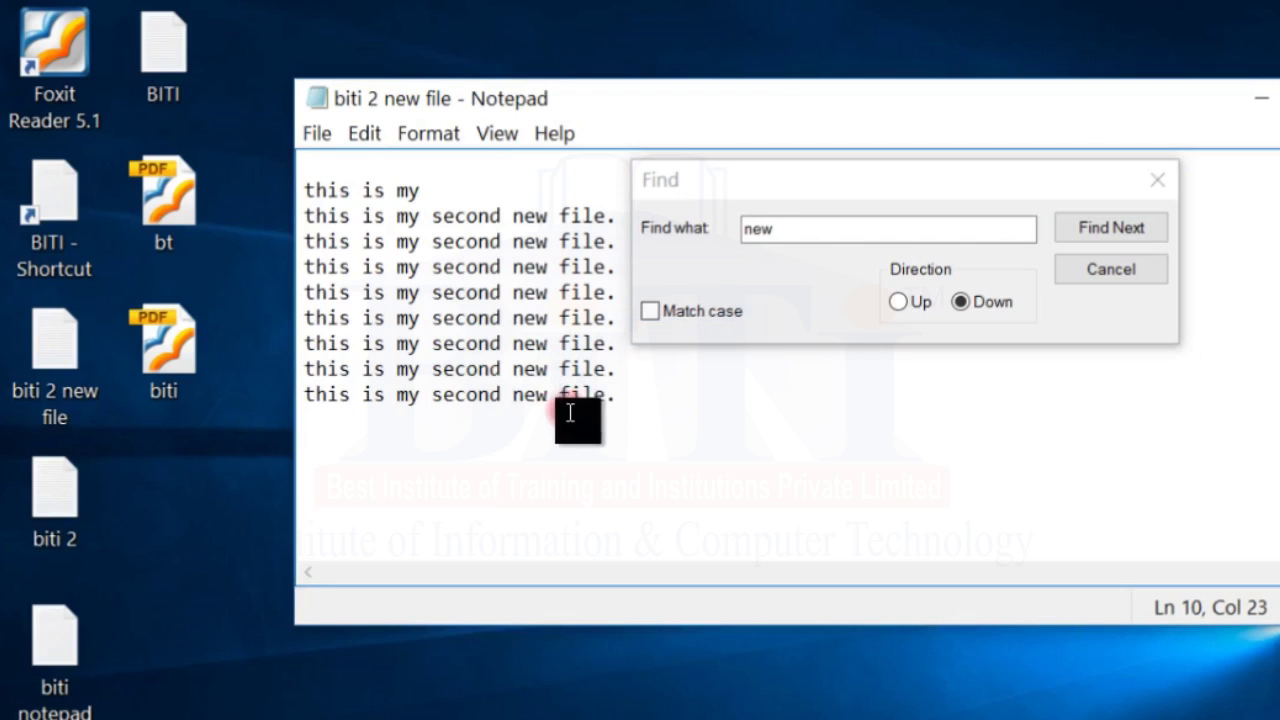
click(899, 300)
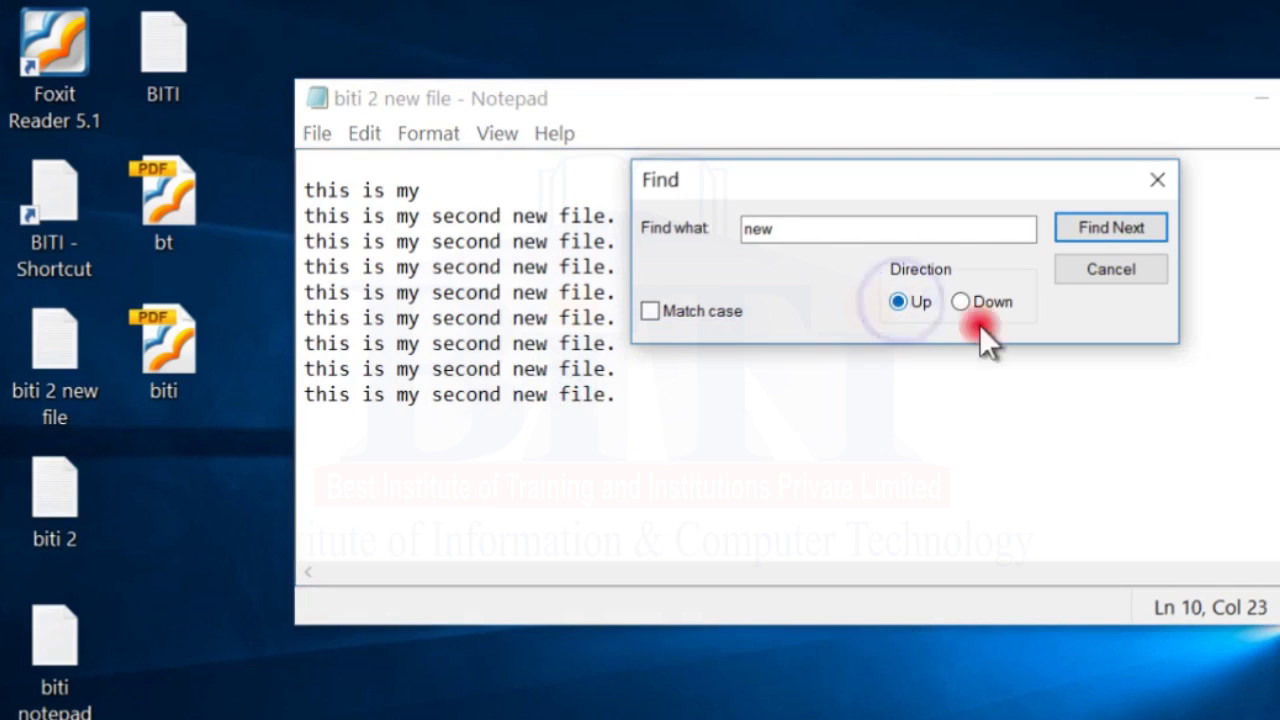
click(1096, 224)
click(1096, 224)
click(1096, 224)
click(1096, 224)
click(1096, 224)
click(1096, 224)
click(1096, 224)
click(1096, 224)
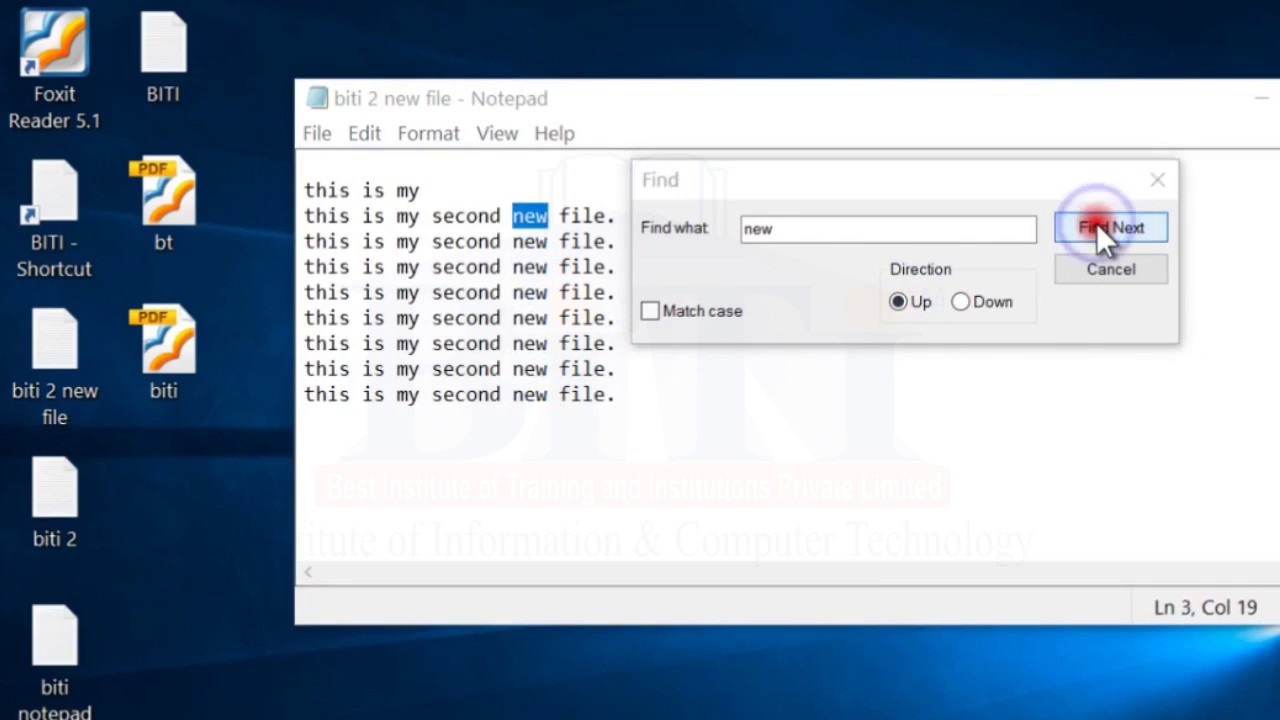
click(1096, 224)
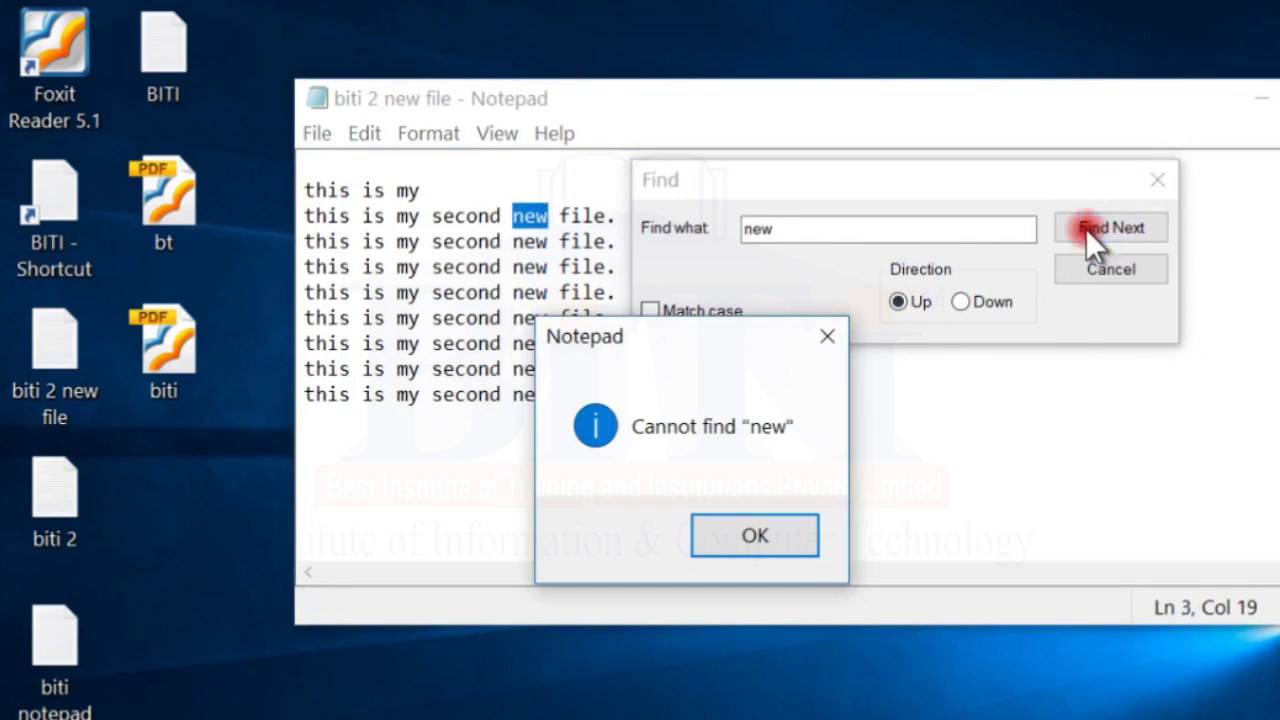
click(751, 532)
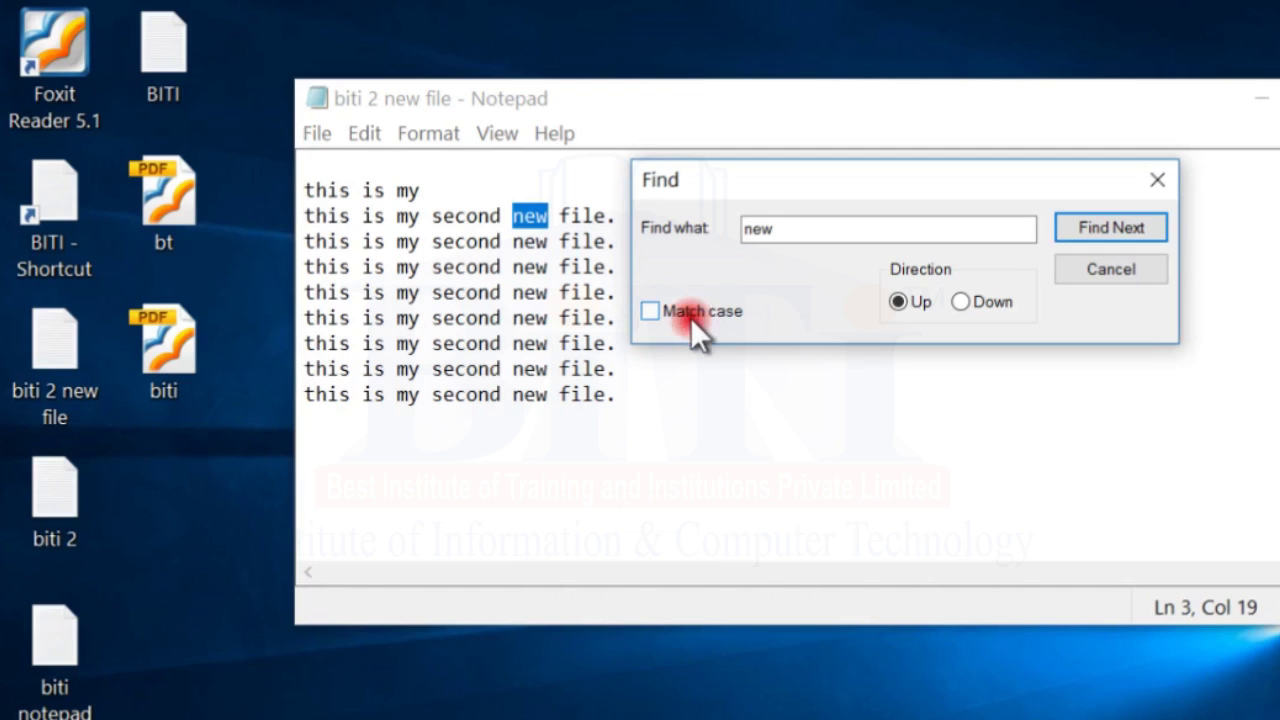
Step: Capitalize "new" to "New" in the fourth "this is my second new file." line
click(524, 345)
click(519, 293)
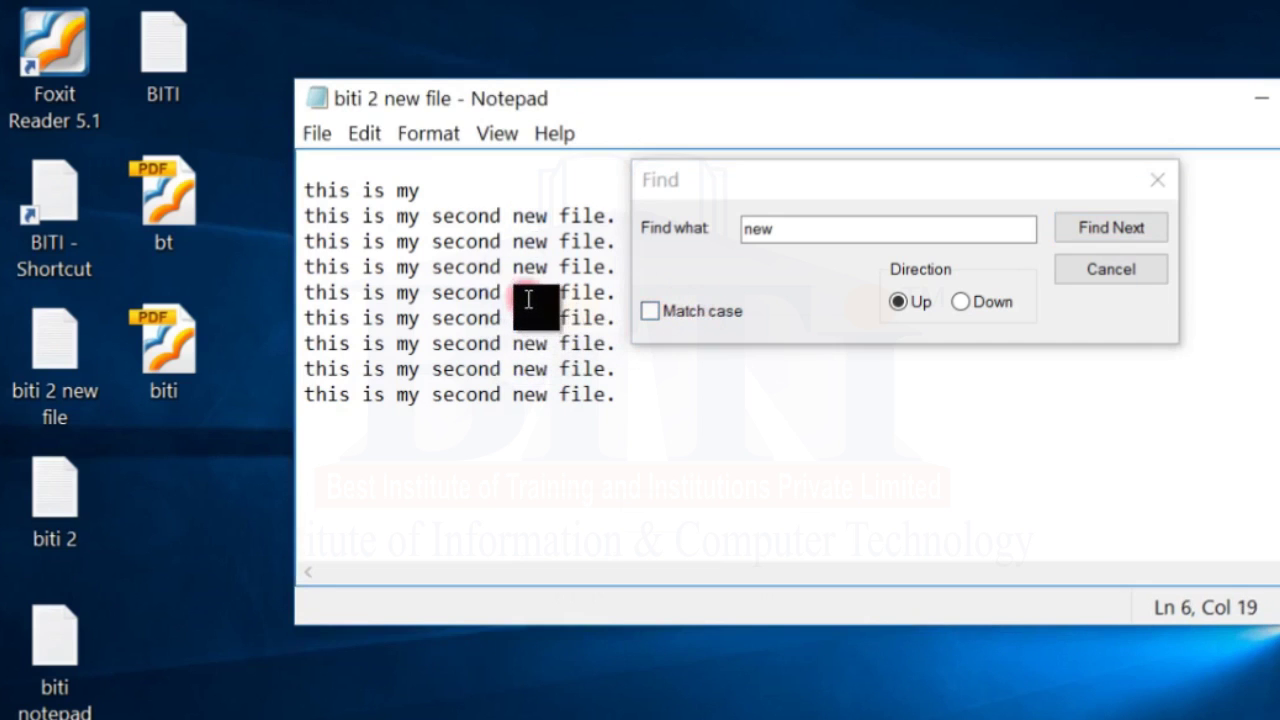
click(524, 297)
text(N)
Step: Search downward for "new" from the end of the first text line with case matching off, stepping through the occurrences
click(454, 186)
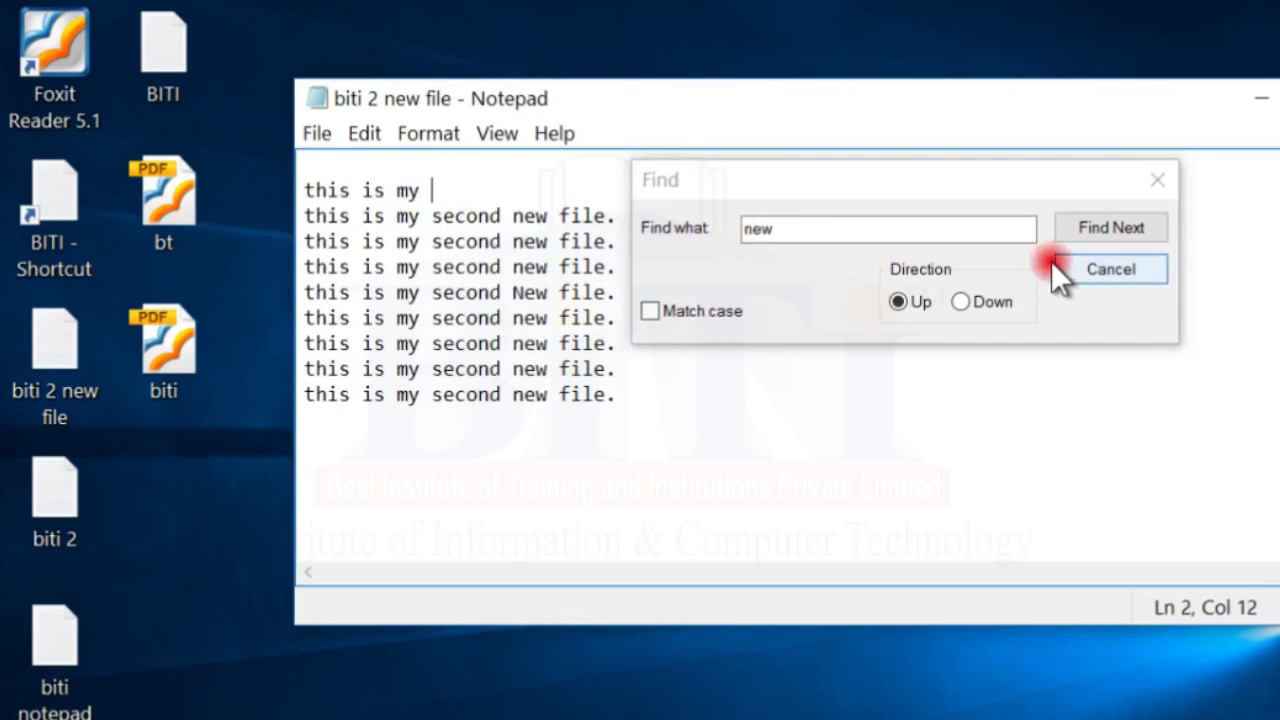
click(966, 303)
click(1091, 231)
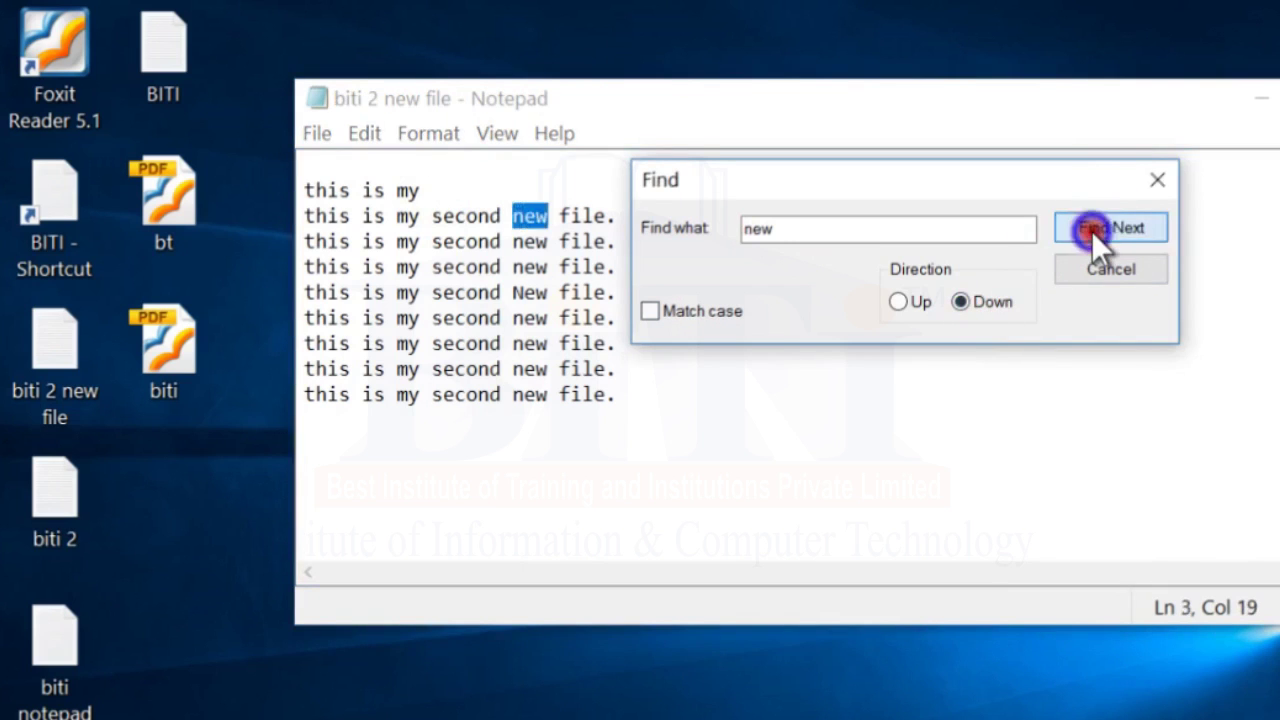
click(1091, 231)
click(1091, 231)
click(1091, 231)
click(1091, 231)
click(1091, 231)
click(1091, 231)
click(1091, 231)
Step: Find the capitalized word "New" from the start of the document with Match case enabled, and close the search
click(441, 181)
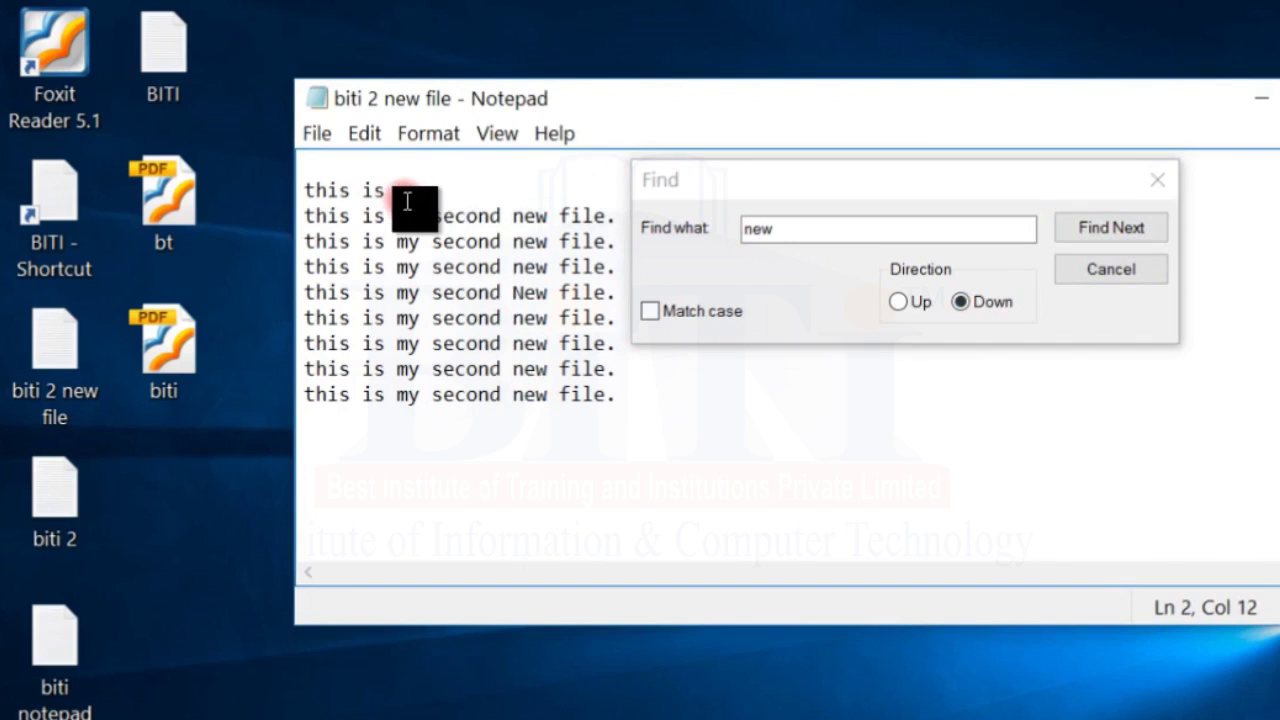
click(752, 230)
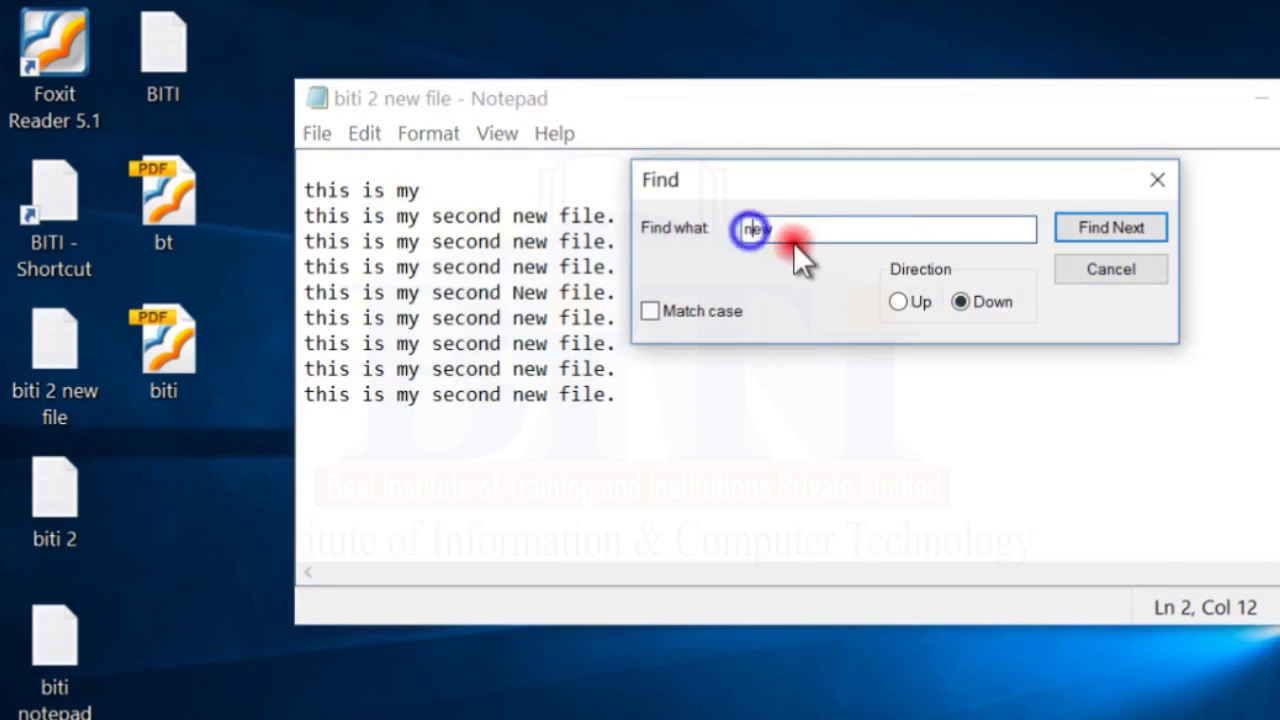
key(Delete)
text(N)
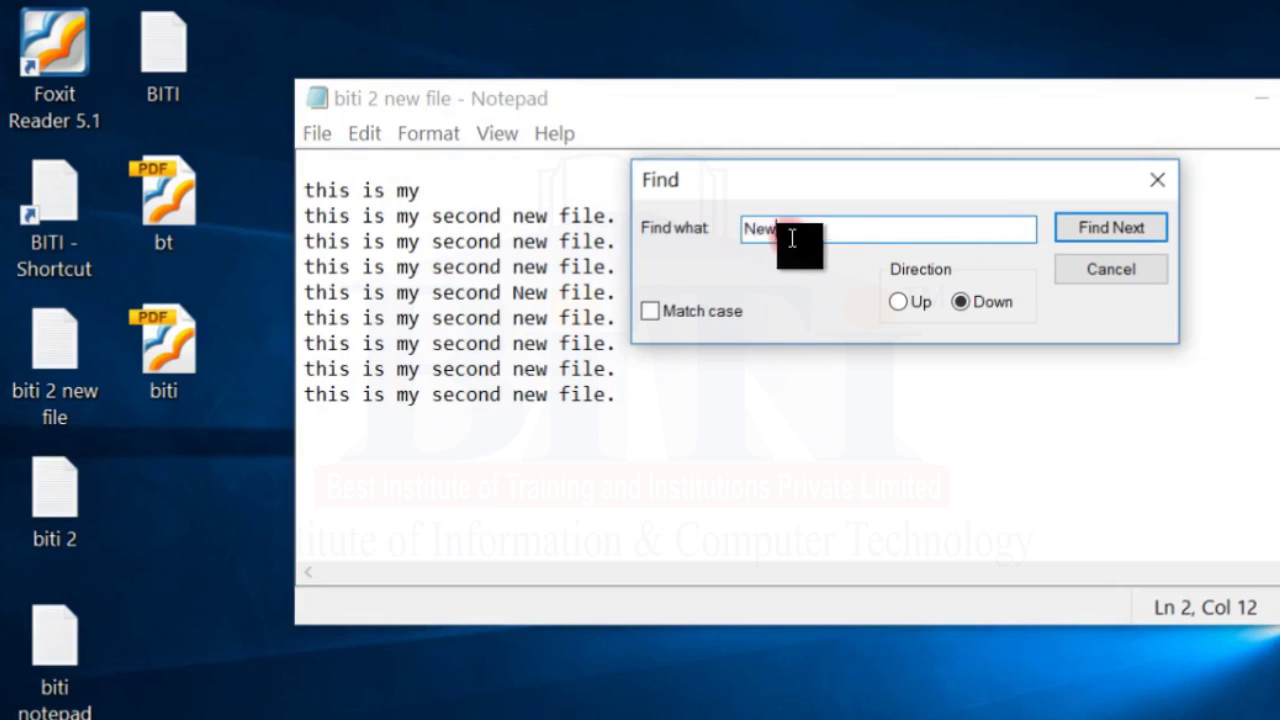
double_click(789, 236)
click(490, 189)
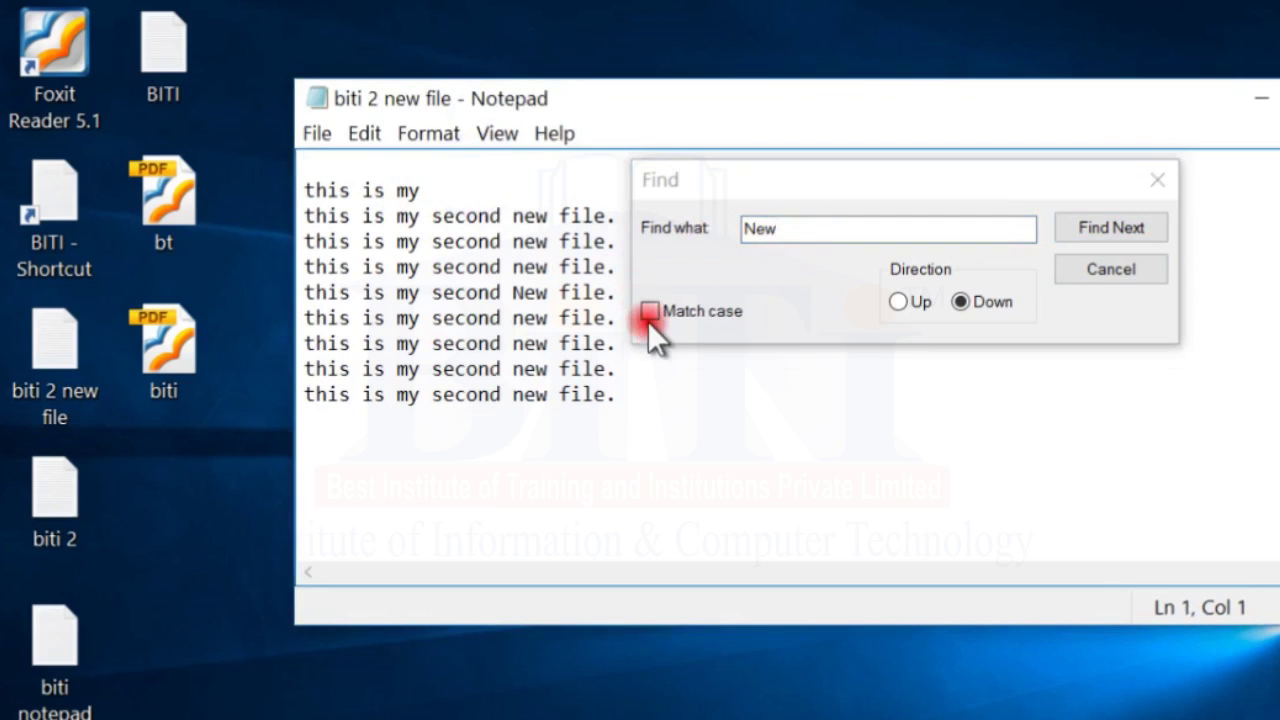
click(650, 311)
click(1100, 228)
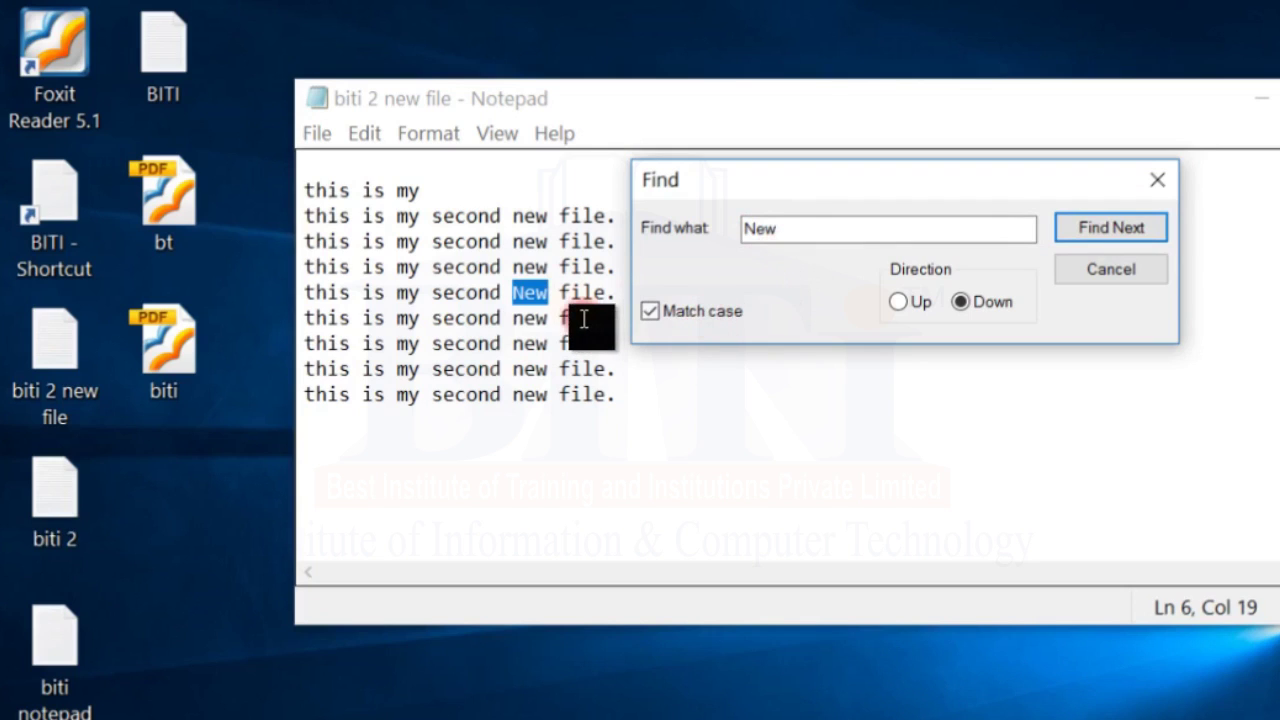
click(1168, 220)
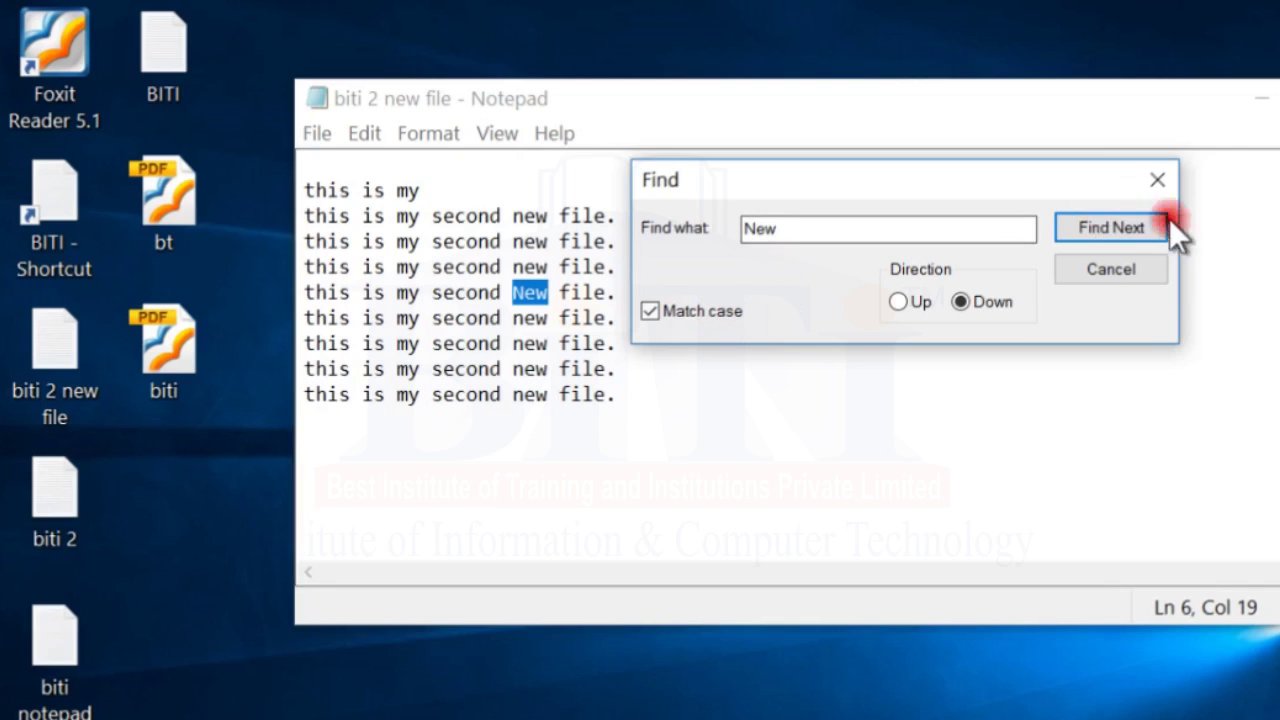
click(1110, 270)
click(364, 133)
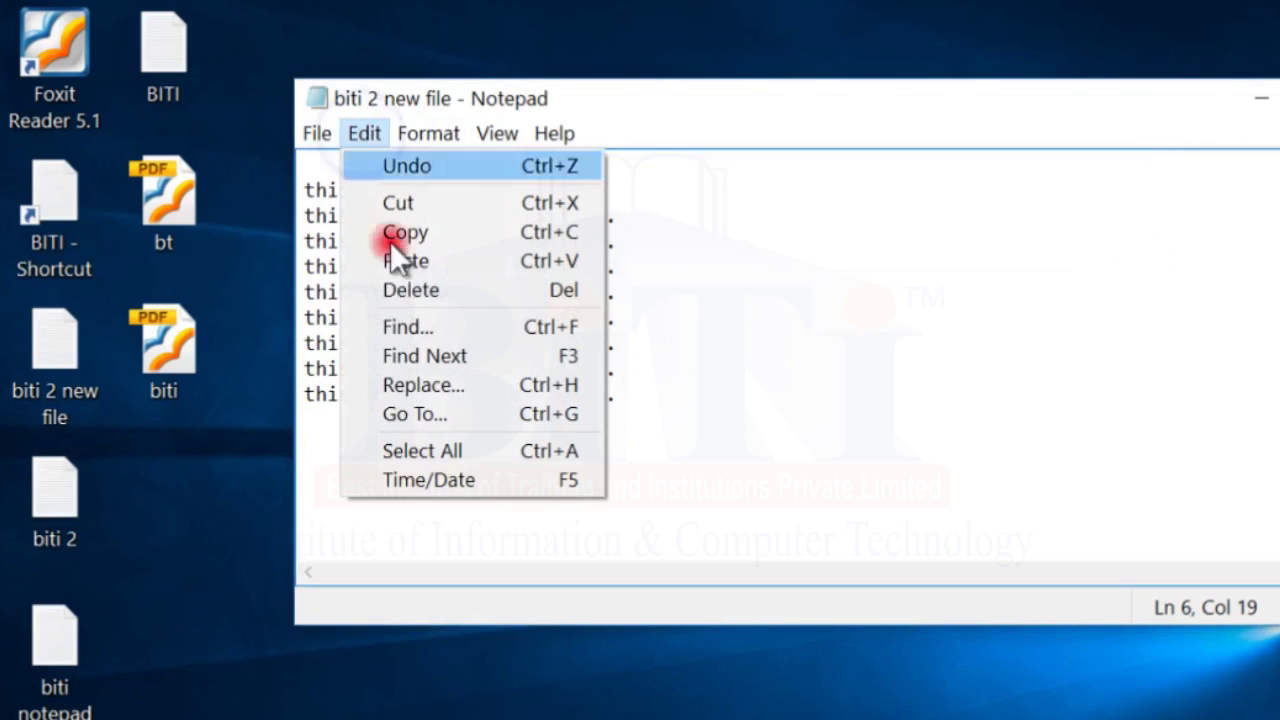
click(457, 324)
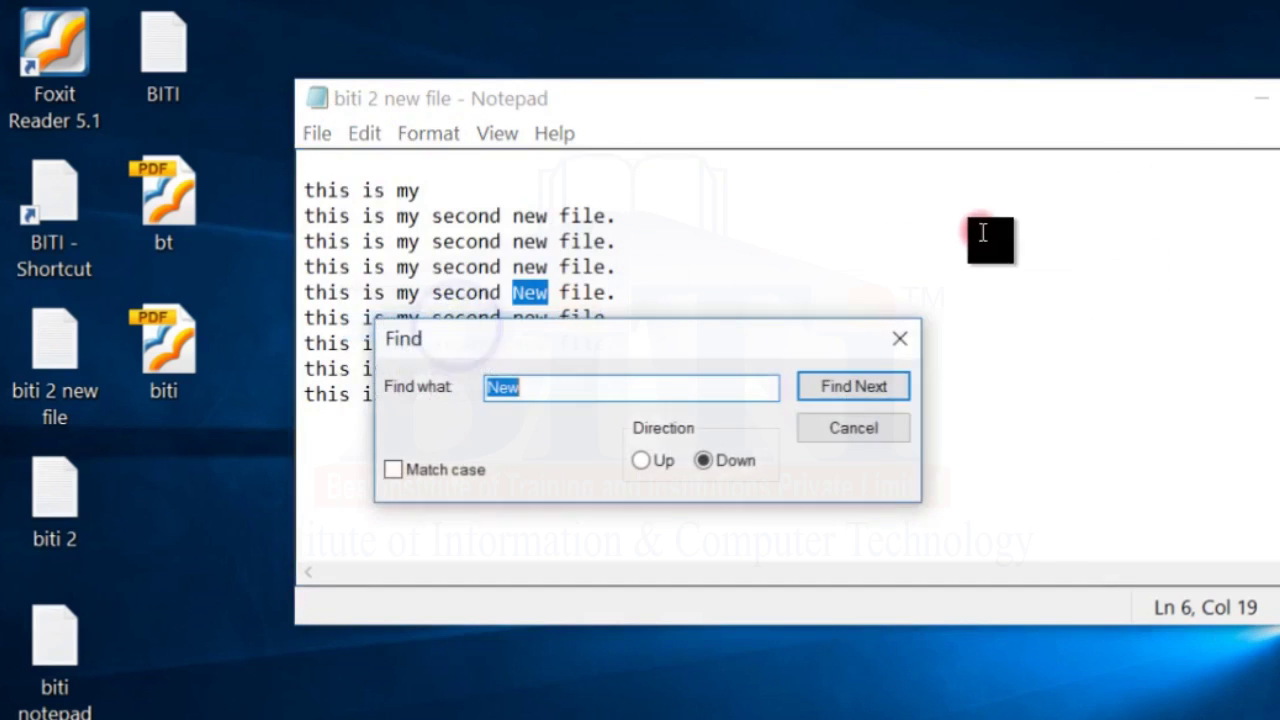
click(899, 339)
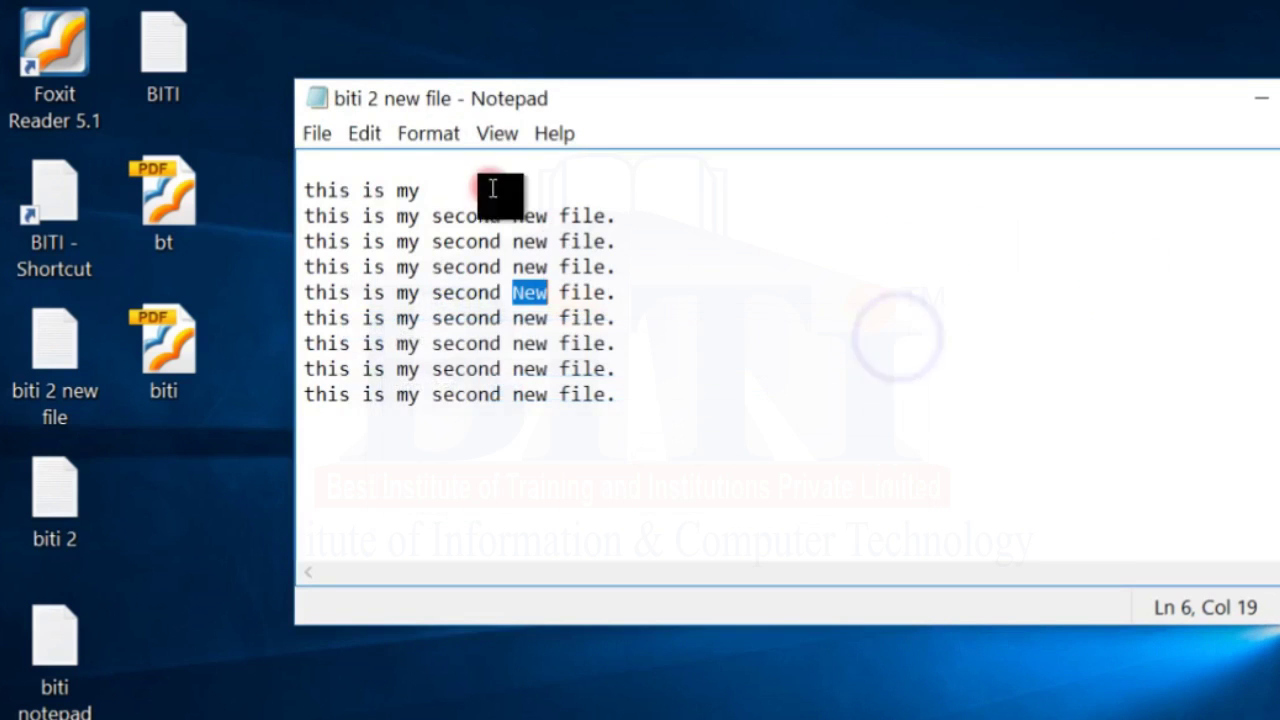
click(366, 133)
click(435, 238)
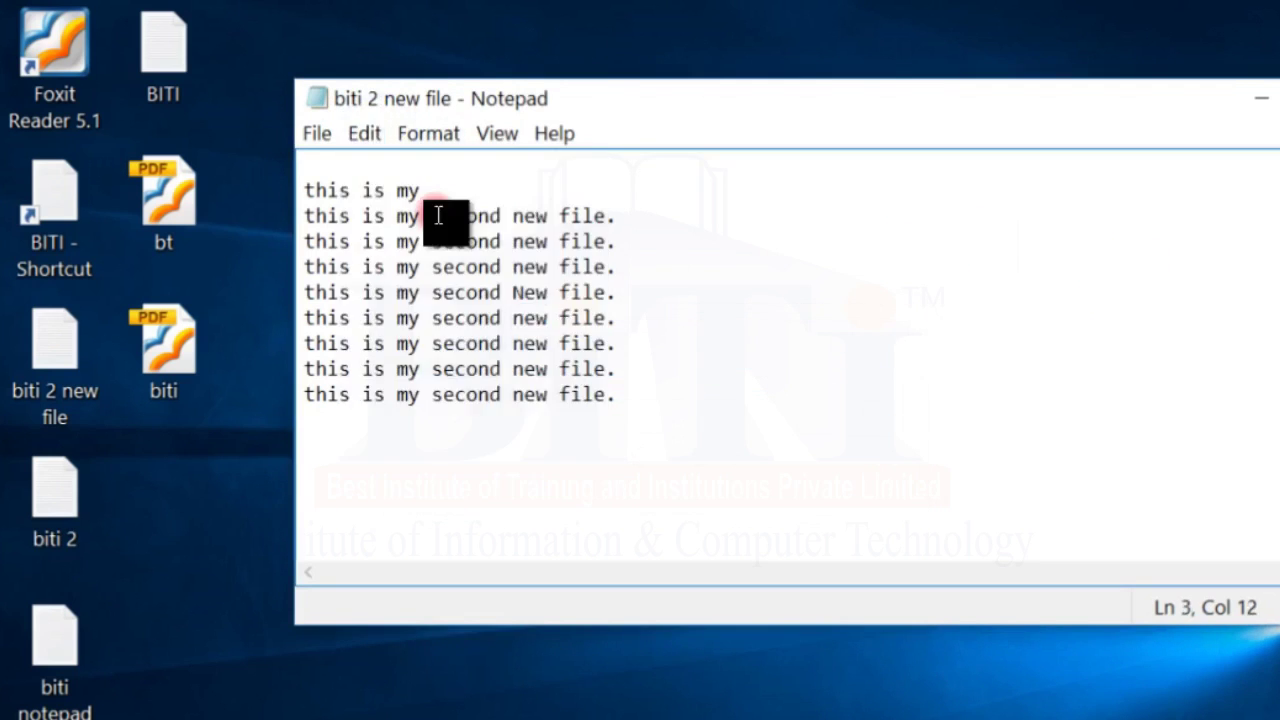
click(364, 133)
click(731, 290)
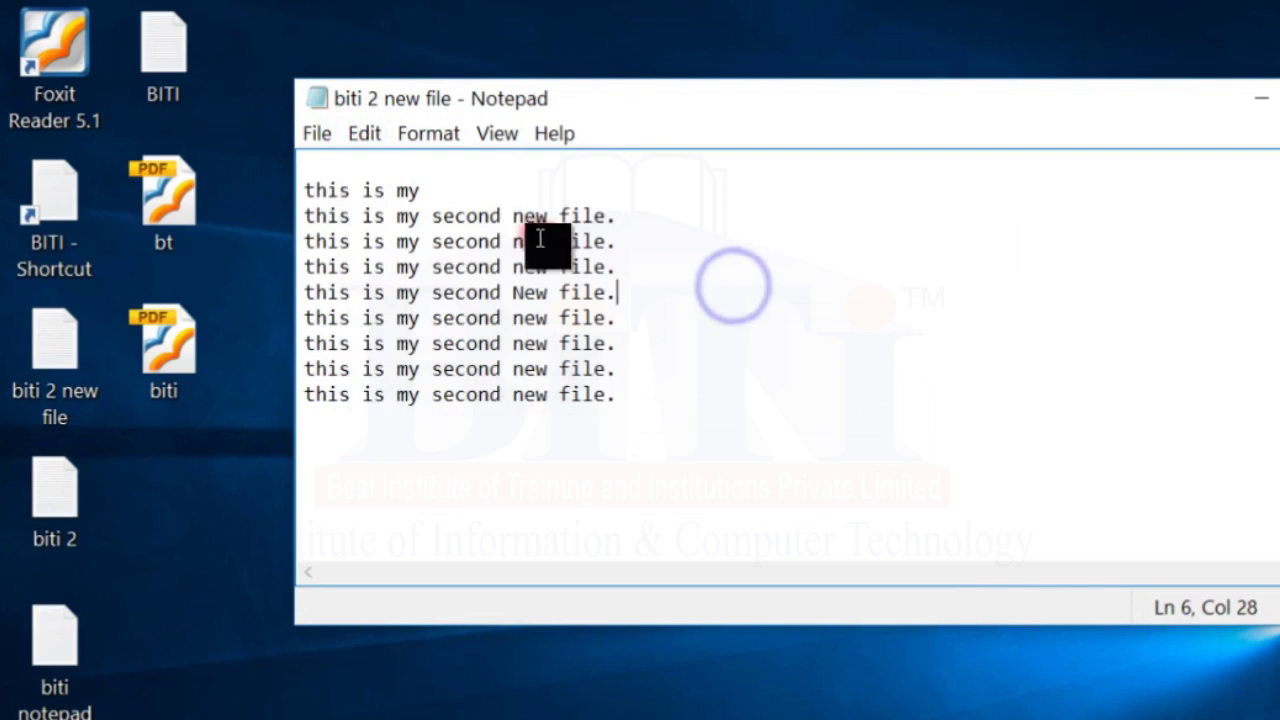
Step: Replace the first "new" after the "this is my" line with "latest", then replace all remaining occurrences with case matching off
click(445, 186)
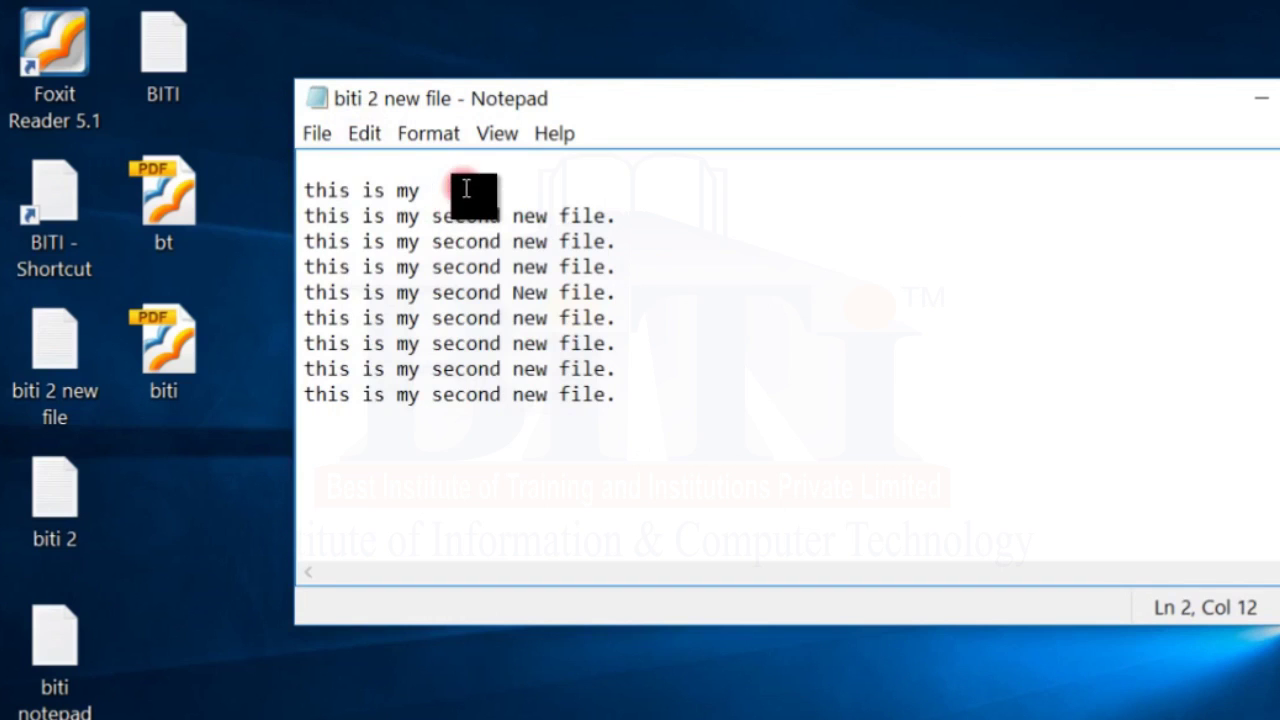
click(364, 131)
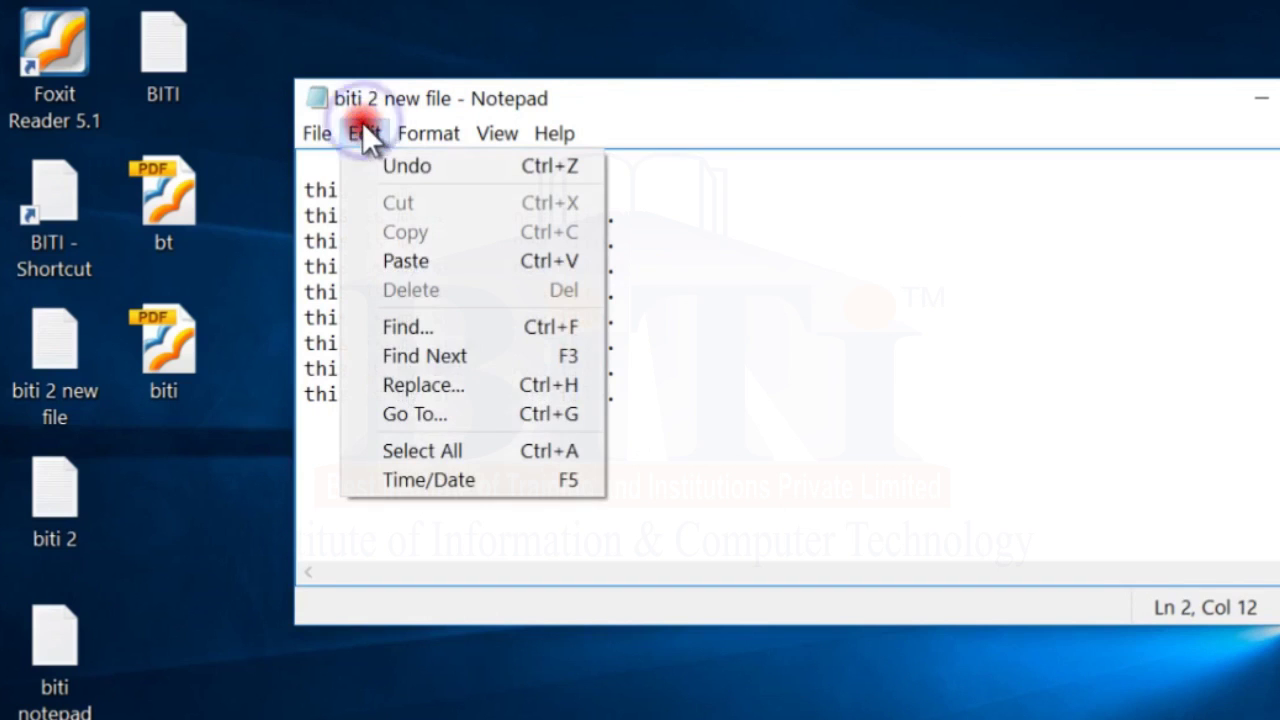
click(419, 390)
drag(600, 270, 937, 200)
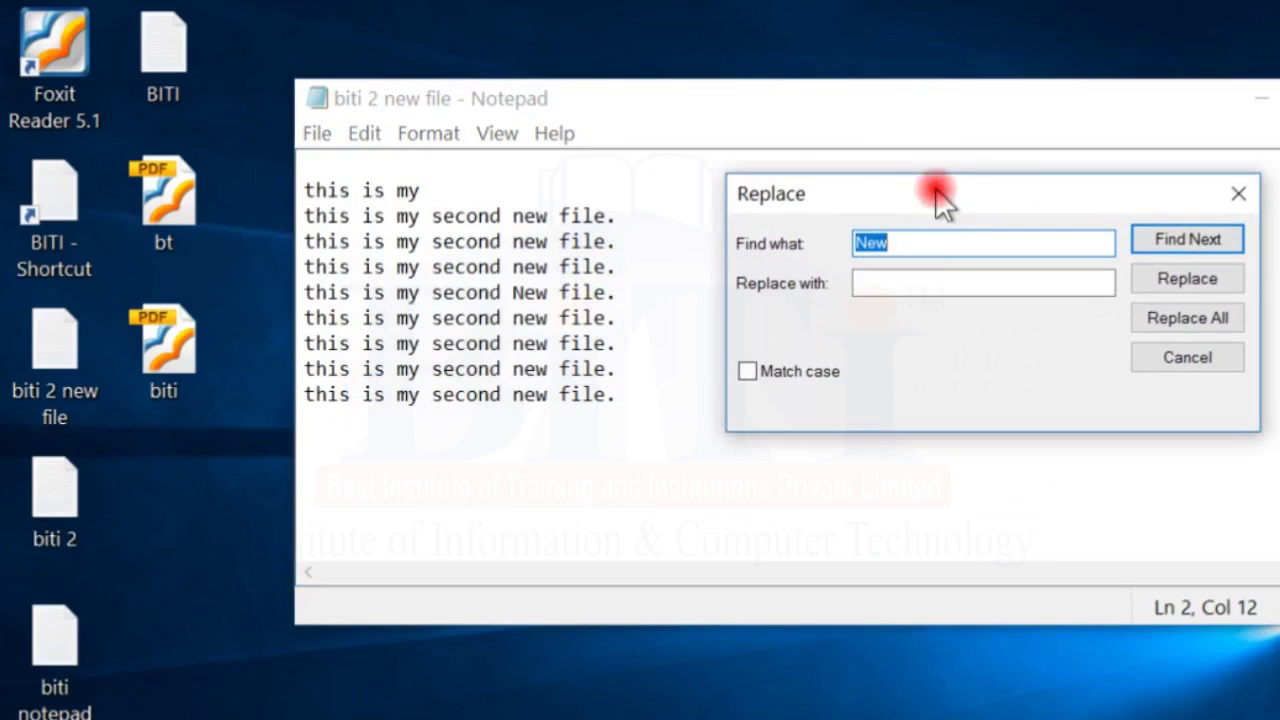
text(new)
click(889, 285)
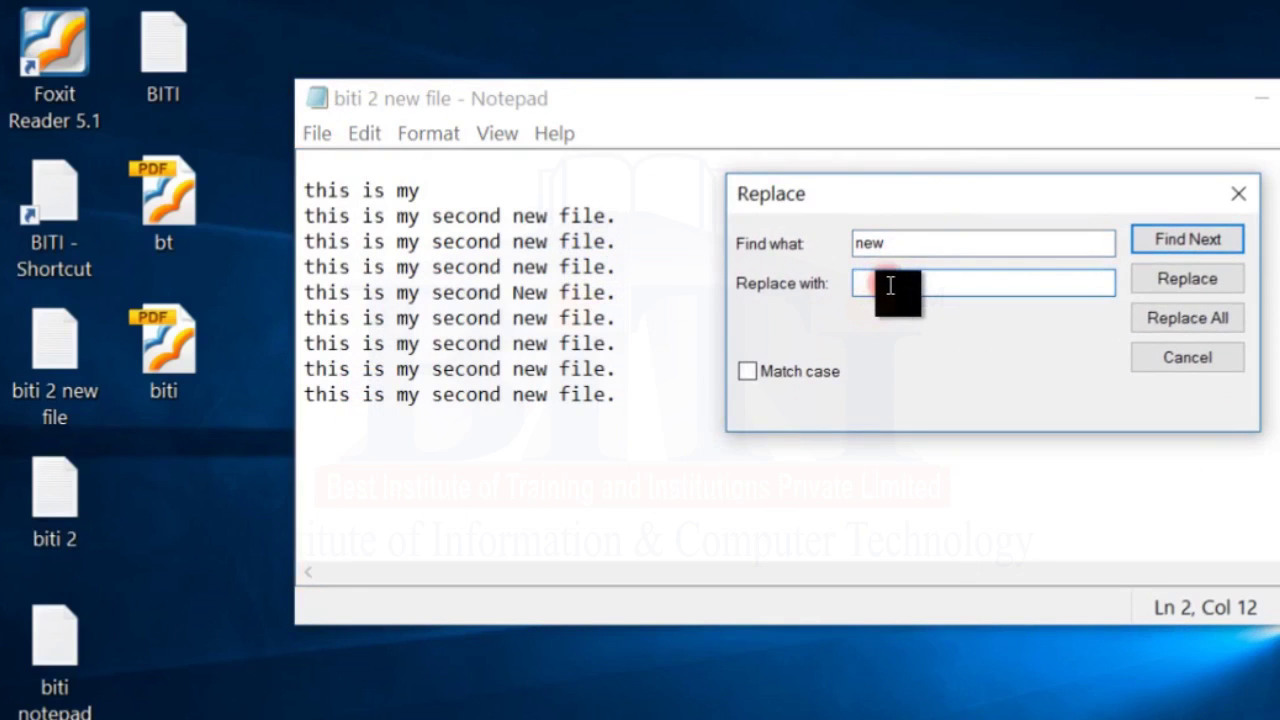
text(L)
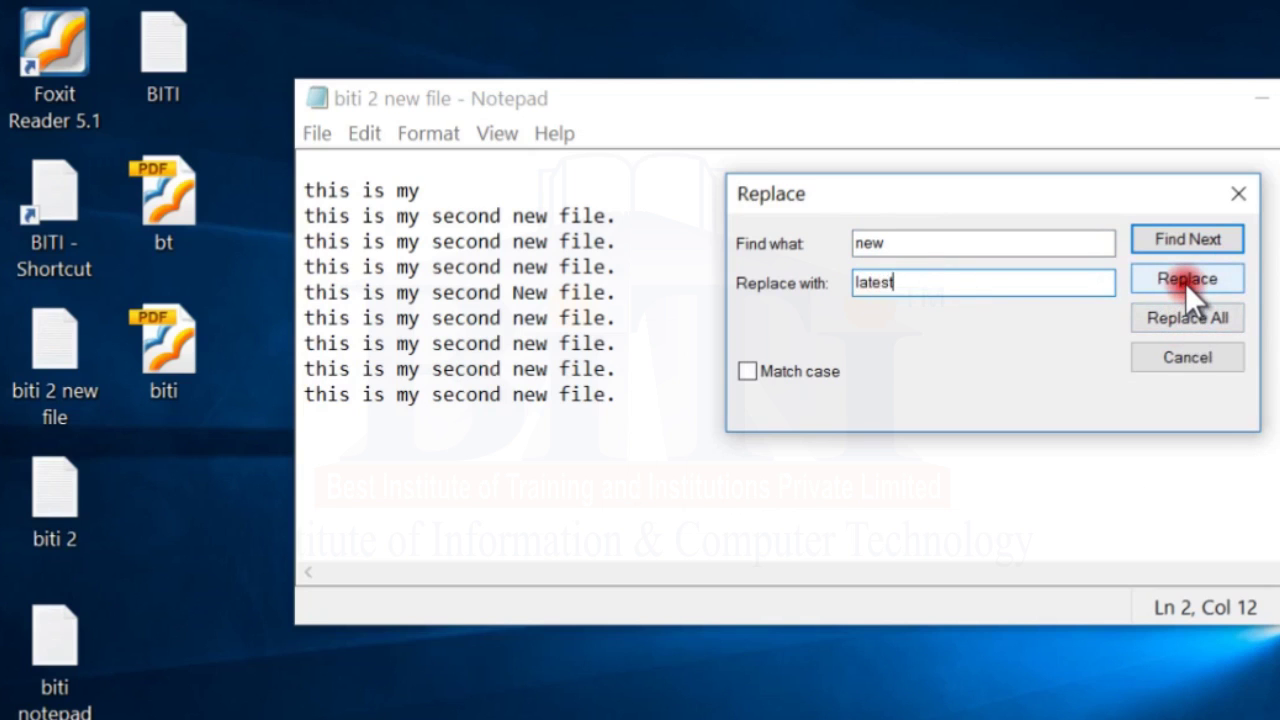
click(1191, 236)
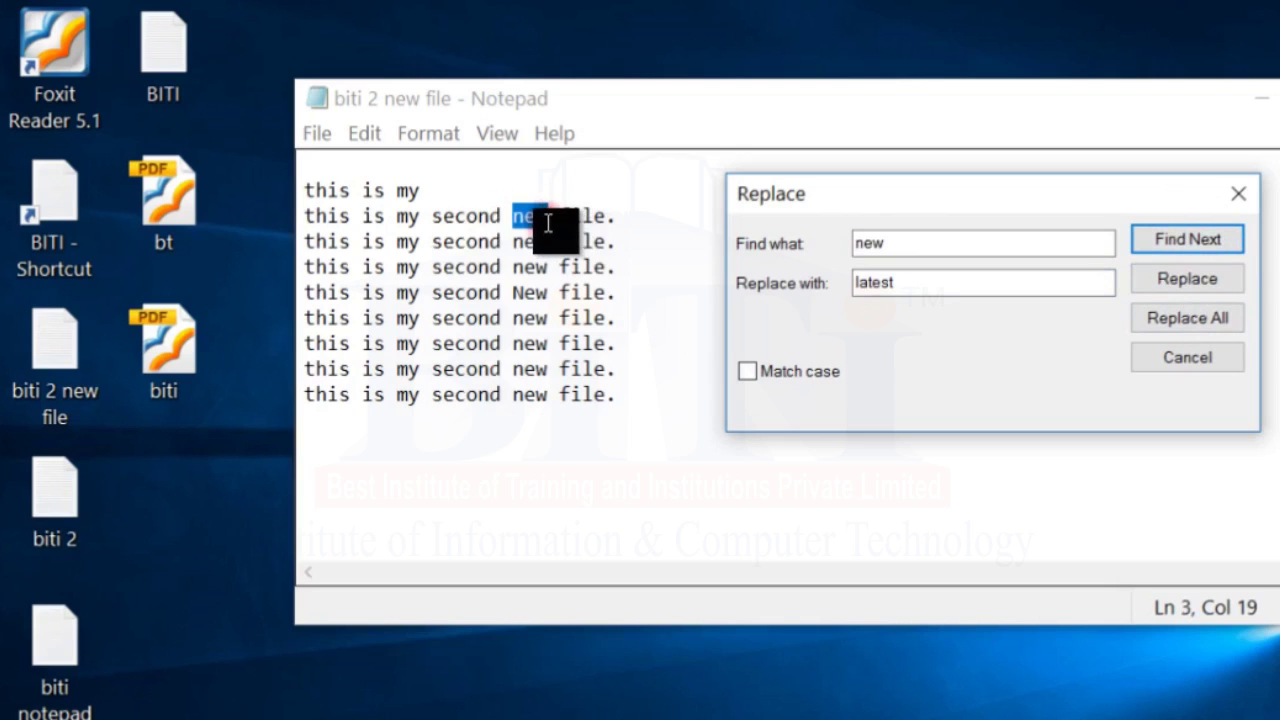
click(1187, 279)
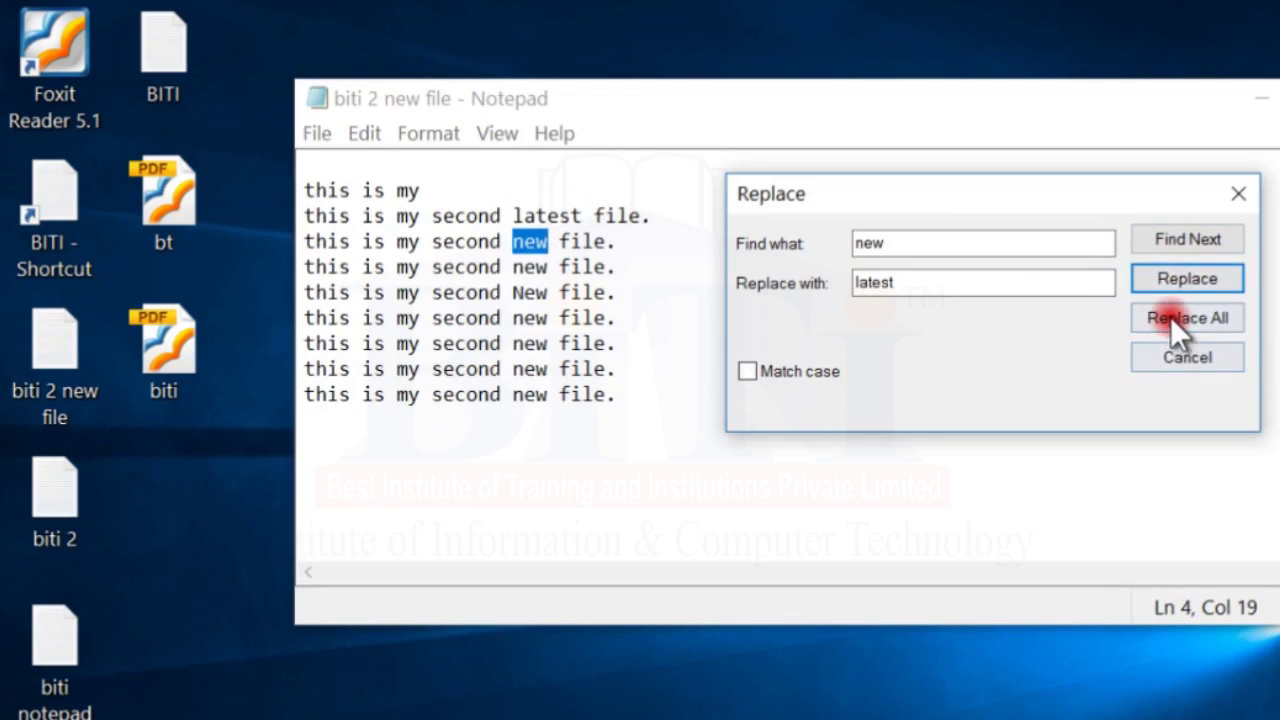
click(1170, 316)
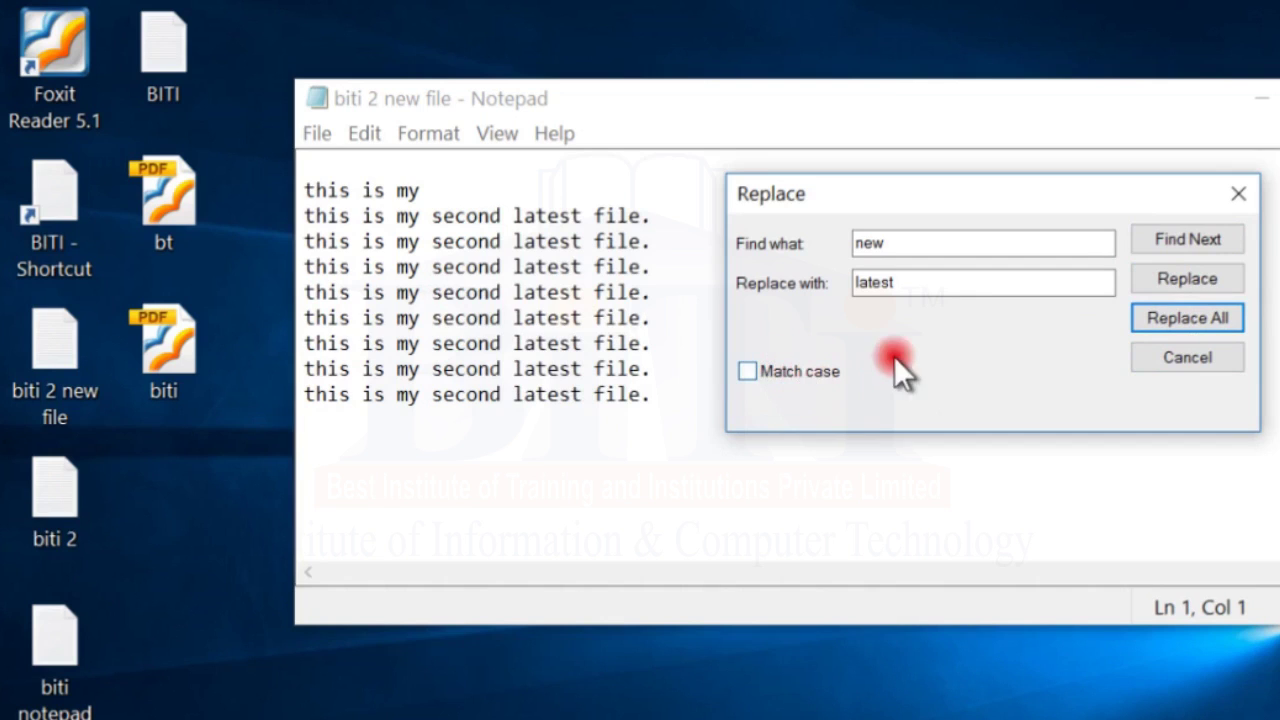
click(1236, 193)
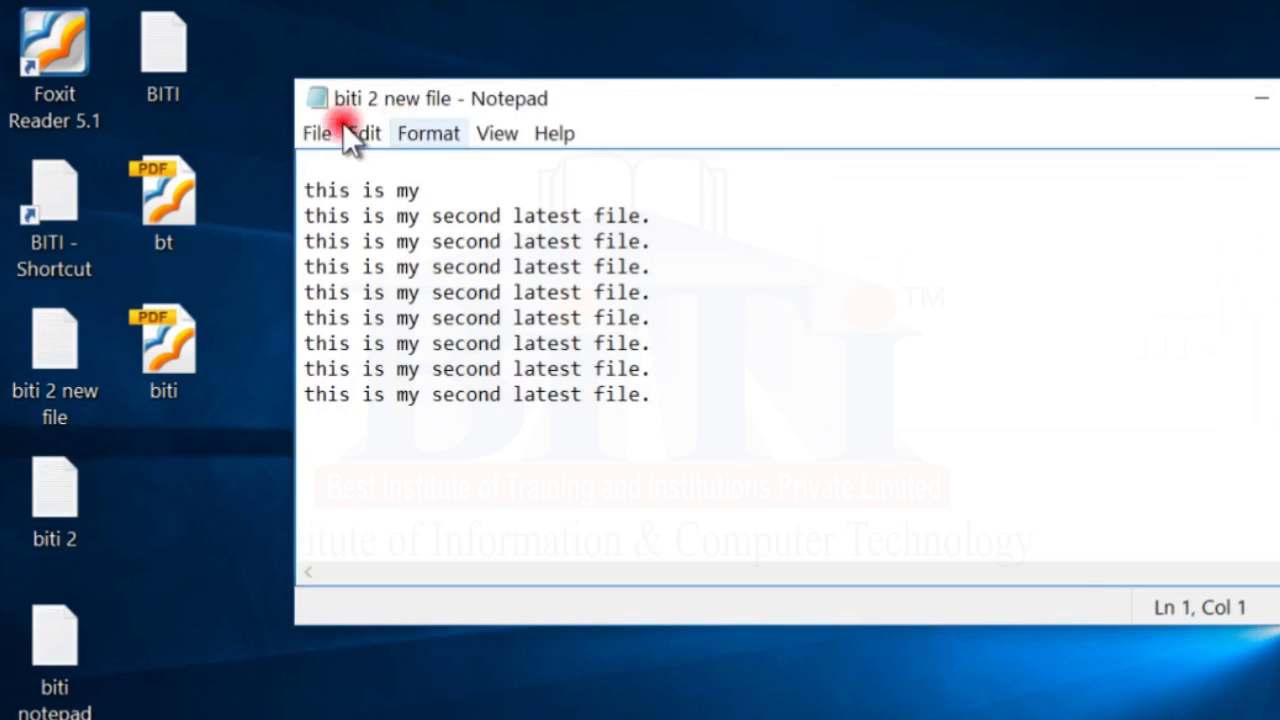
Step: Move the cursor to line 3 of the document using Go To Line
click(364, 133)
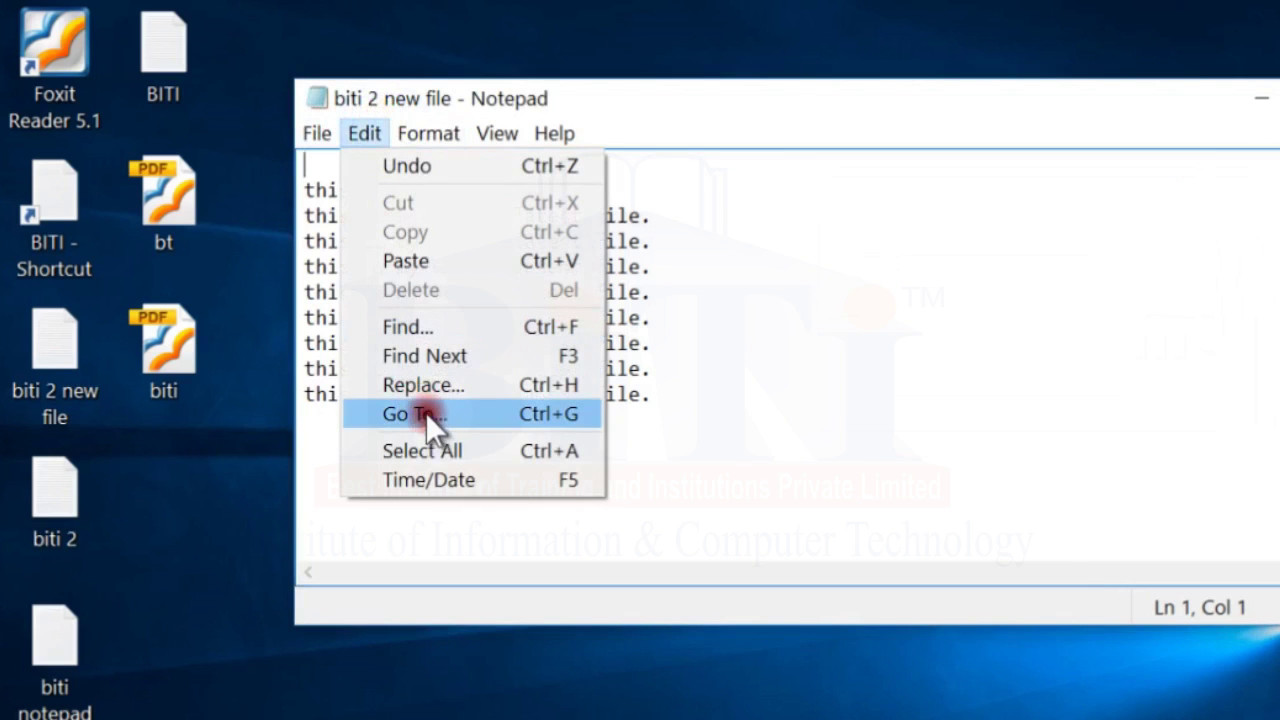
click(425, 413)
drag(414, 180, 935, 265)
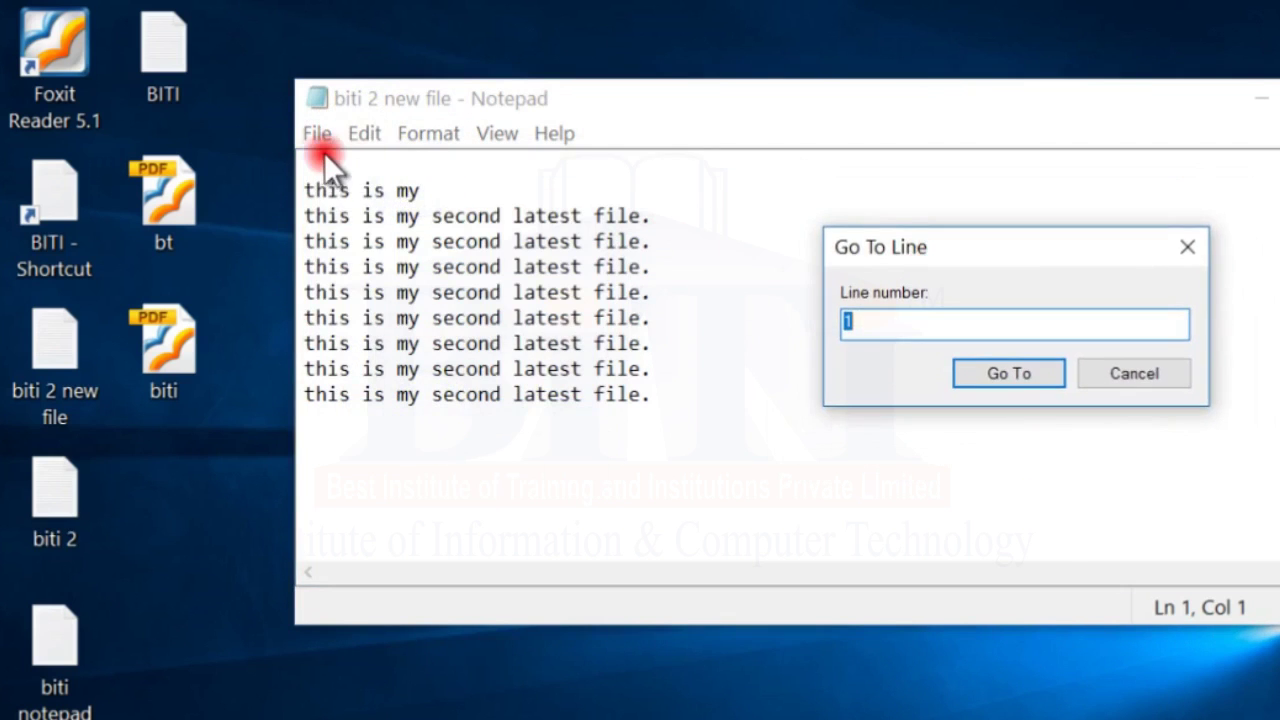
click(337, 160)
drag(928, 247, 852, 241)
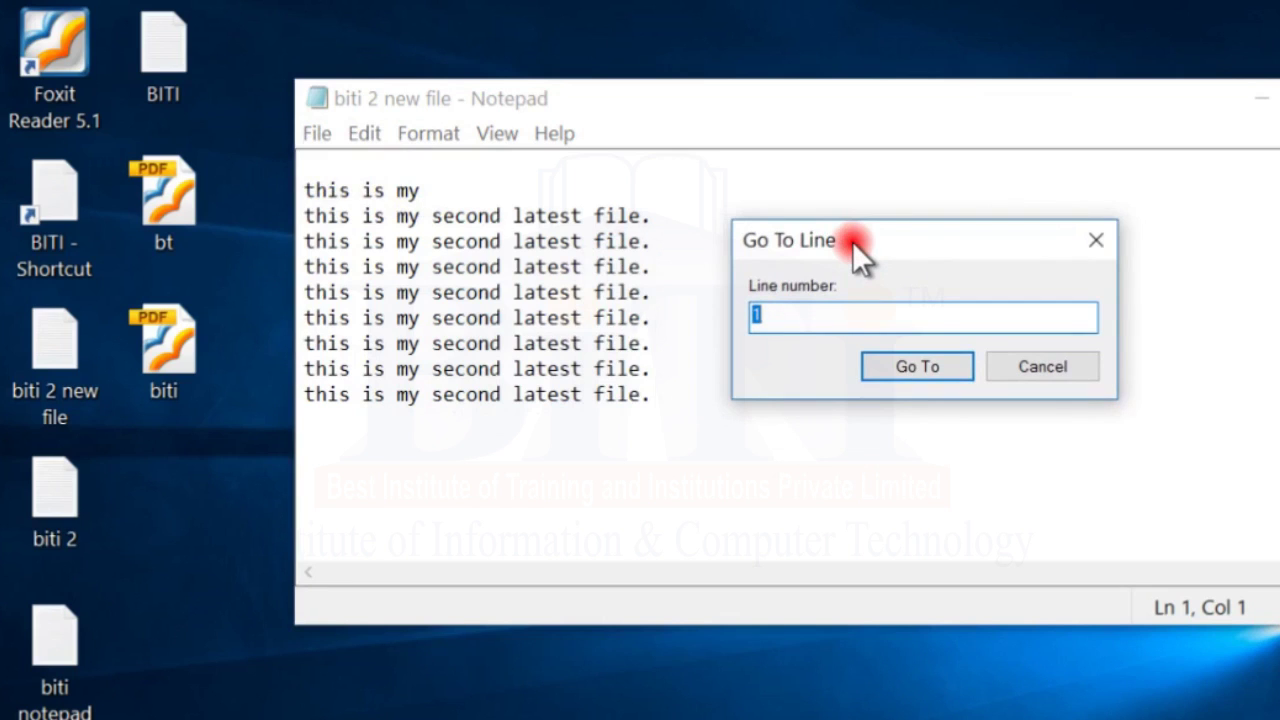
drag(852, 241, 861, 241)
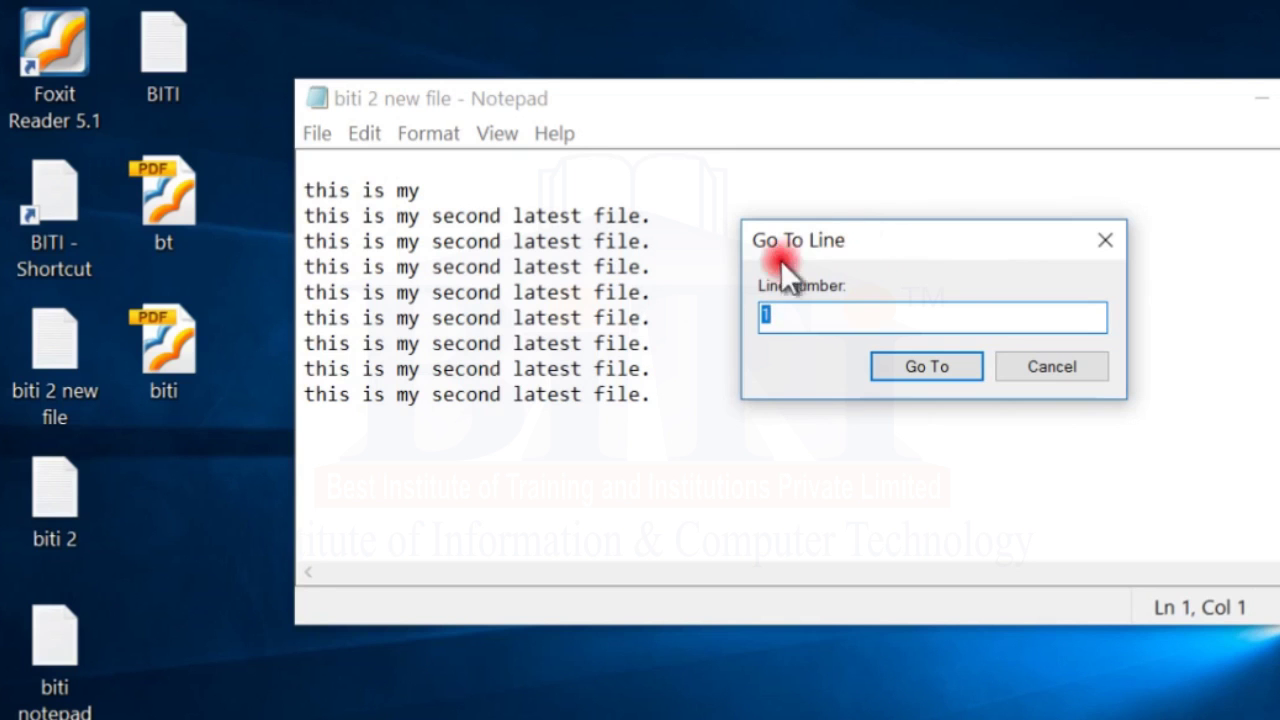
click(327, 166)
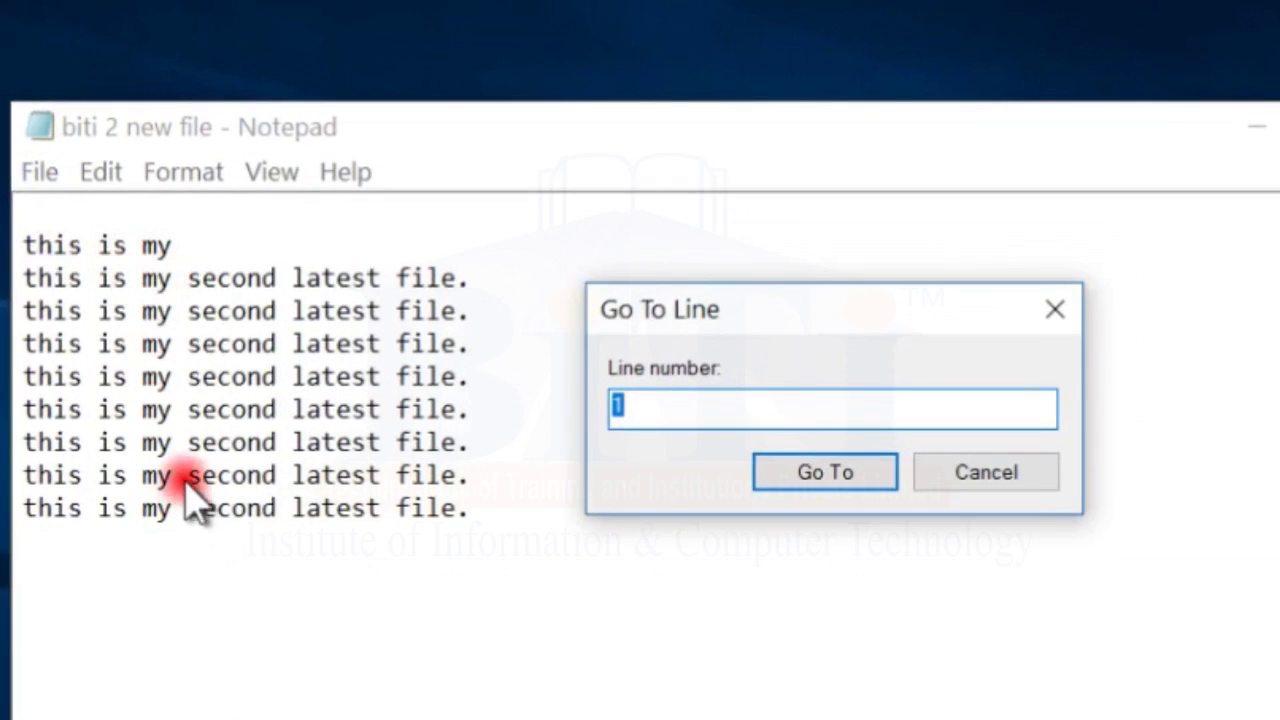
drag(686, 406, 539, 418)
text(3)
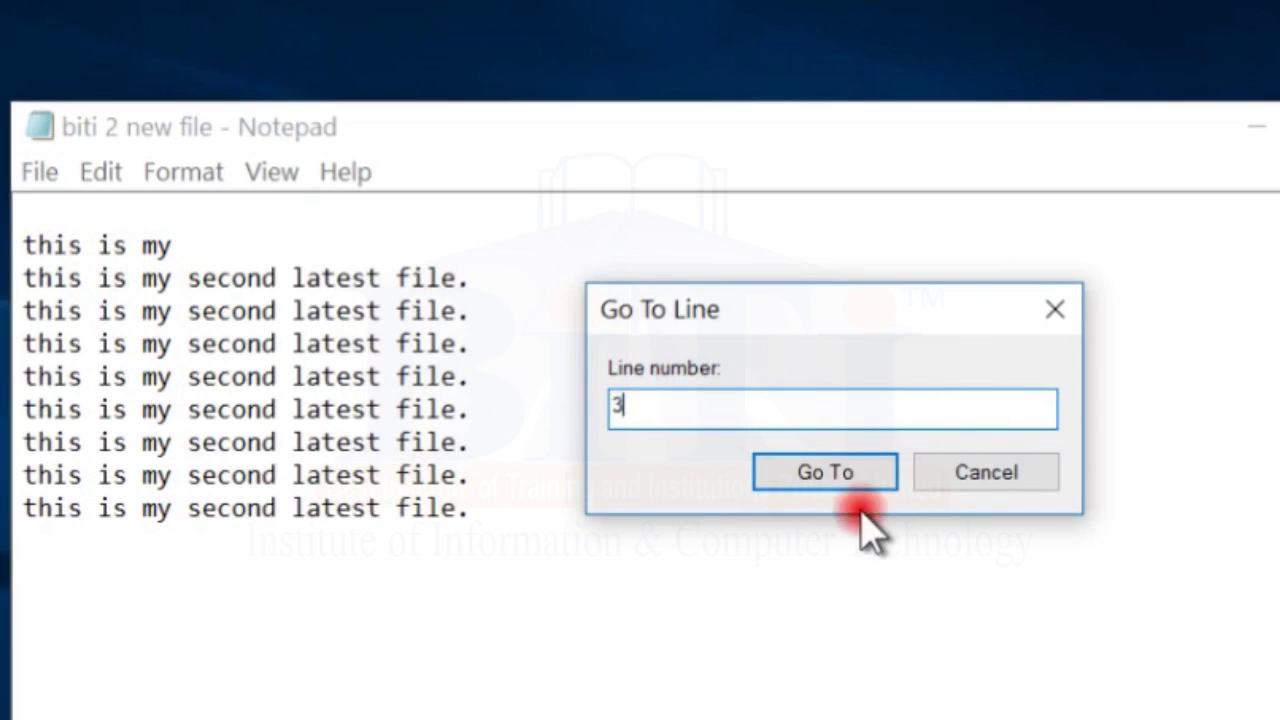
click(848, 476)
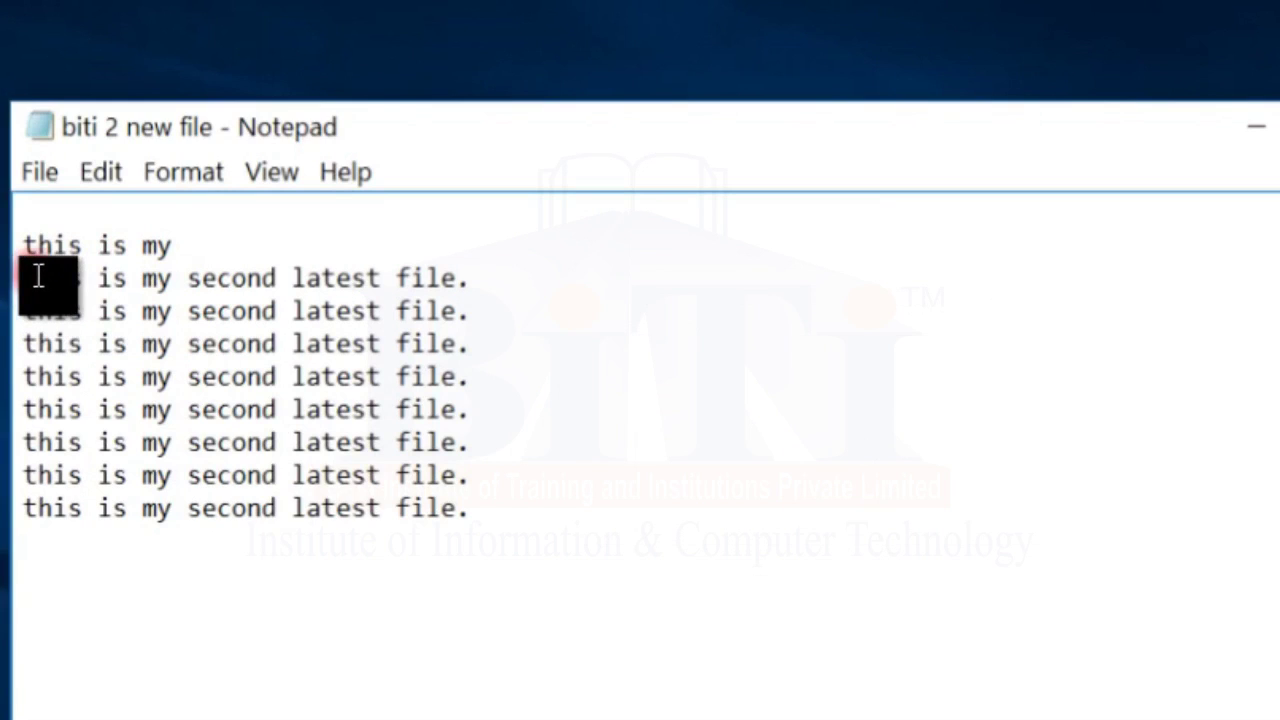
Step: Select all the text in the document
click(106, 178)
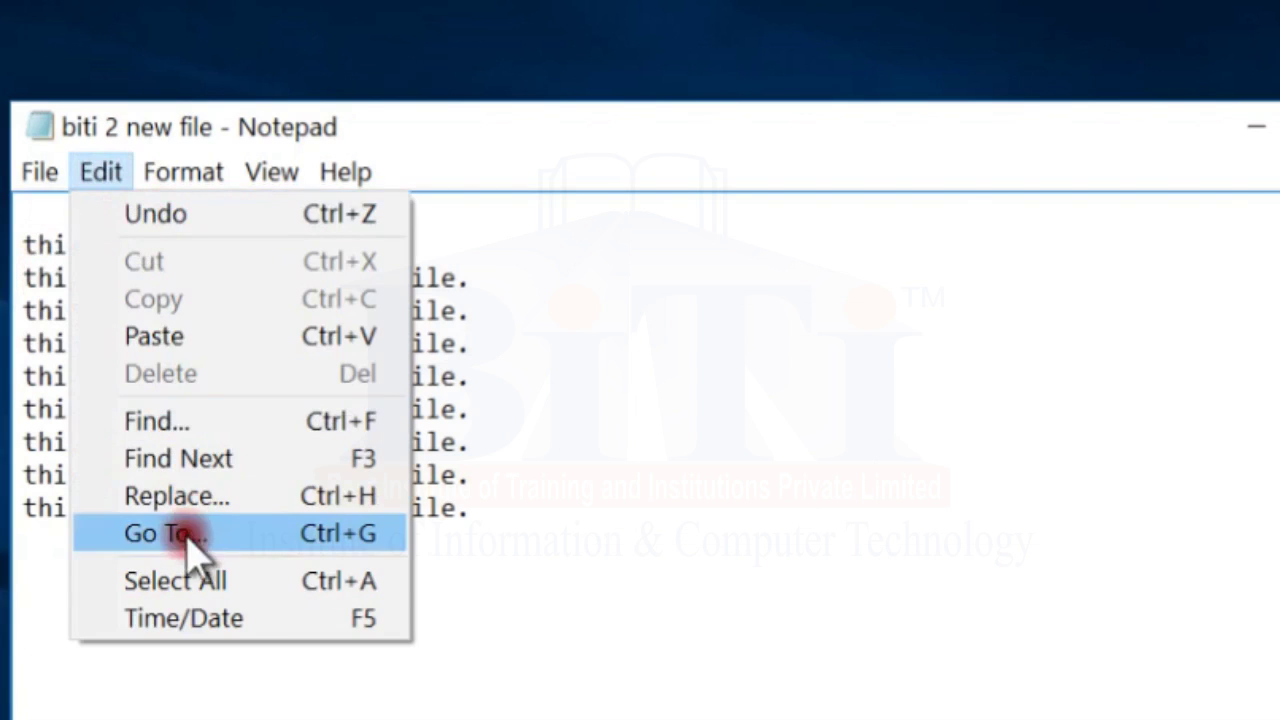
click(185, 580)
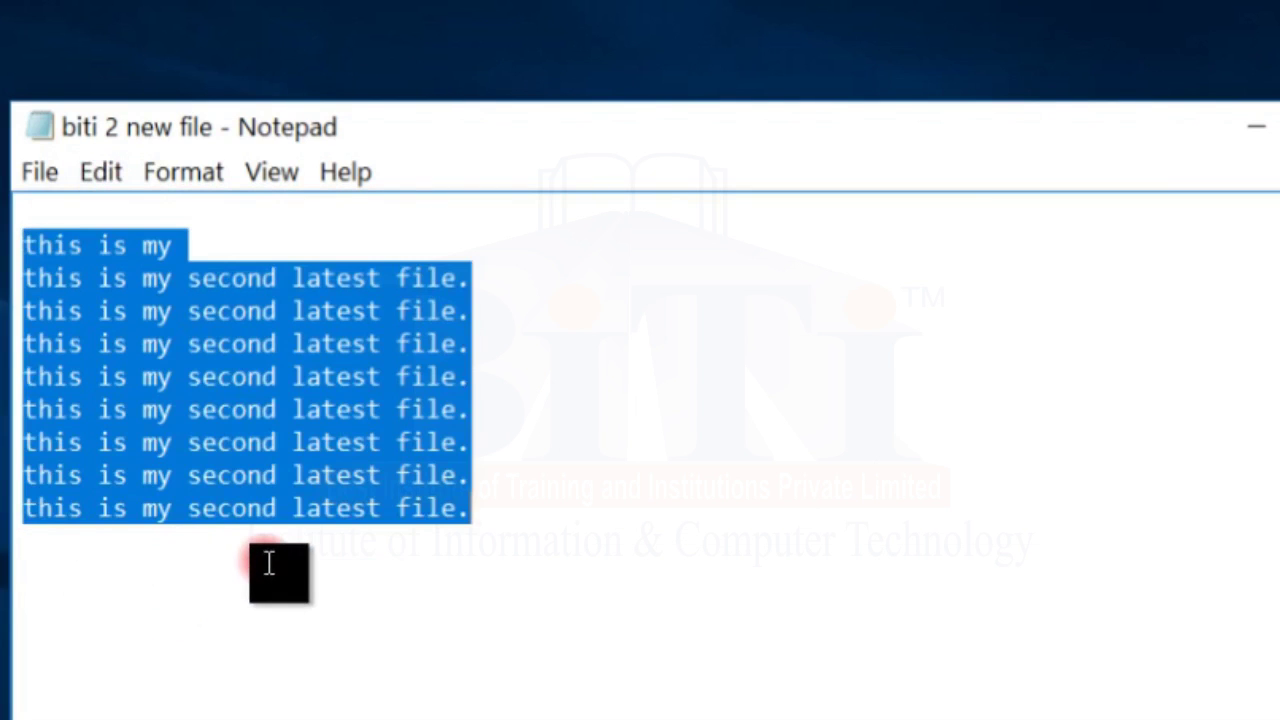
click(104, 178)
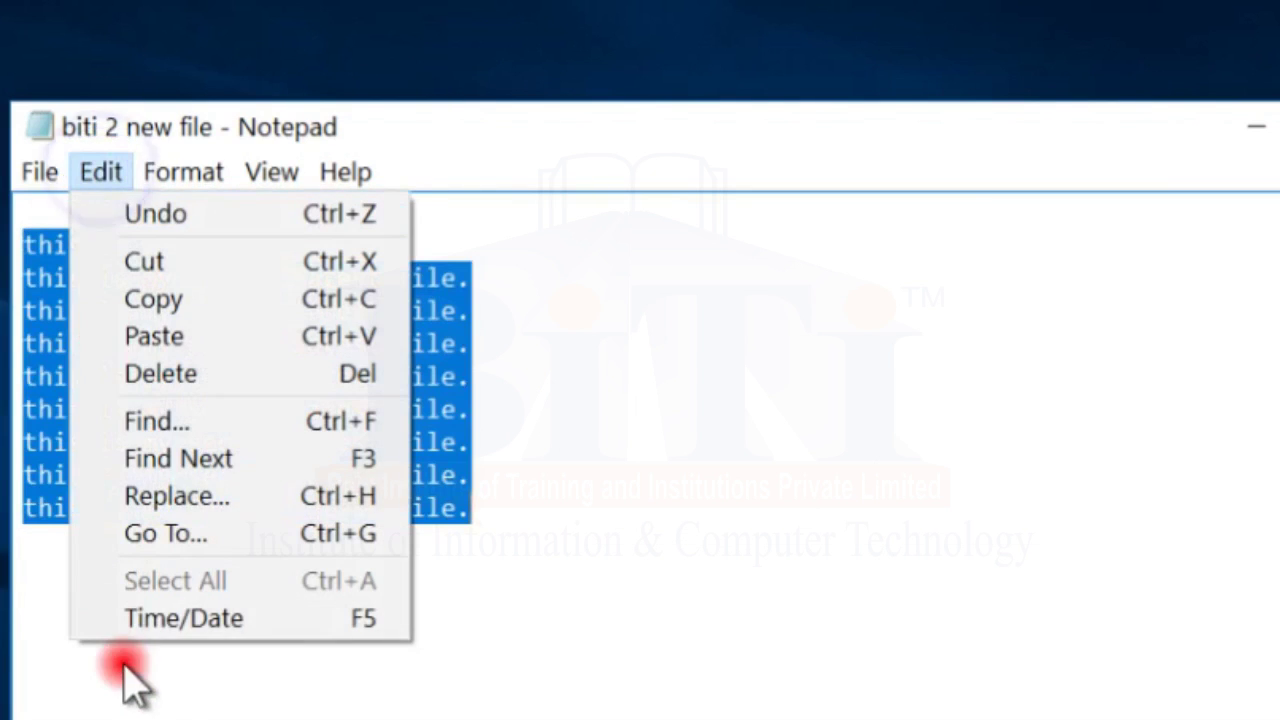
click(163, 663)
Step: Insert the current time and date below the last text line, leaving one blank line between them
click(595, 483)
click(586, 527)
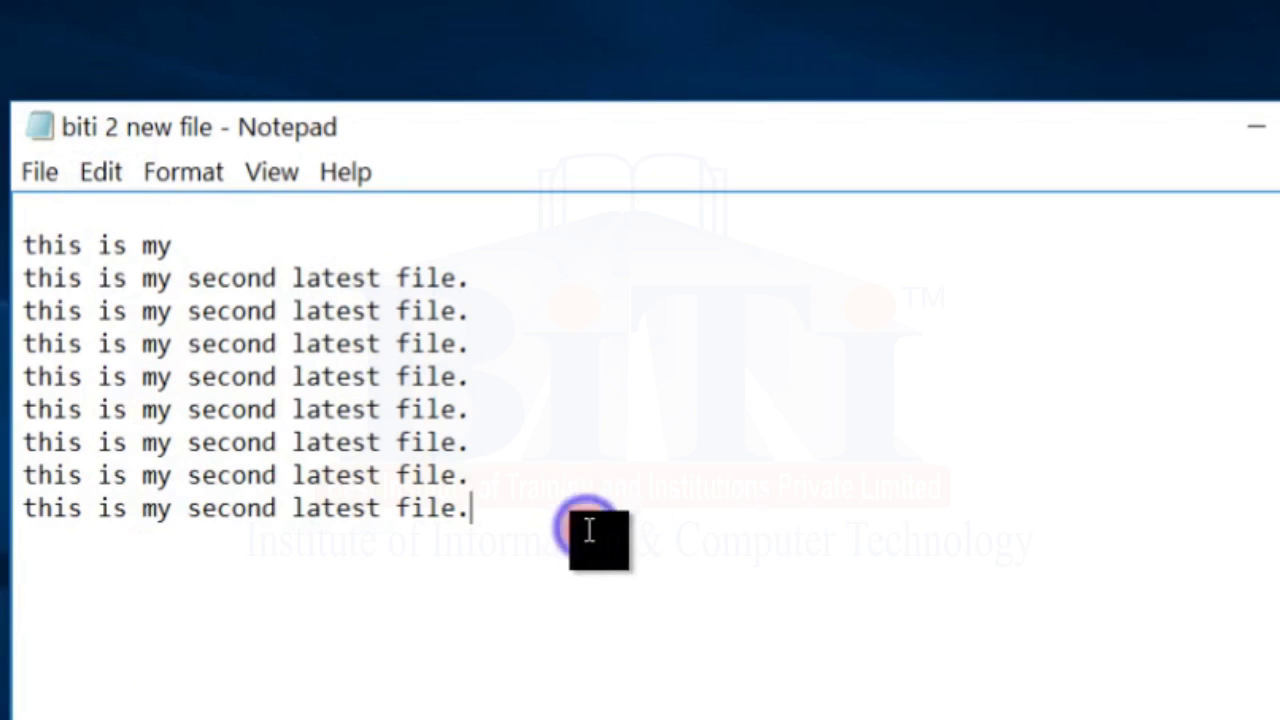
key(Return)
click(98, 170)
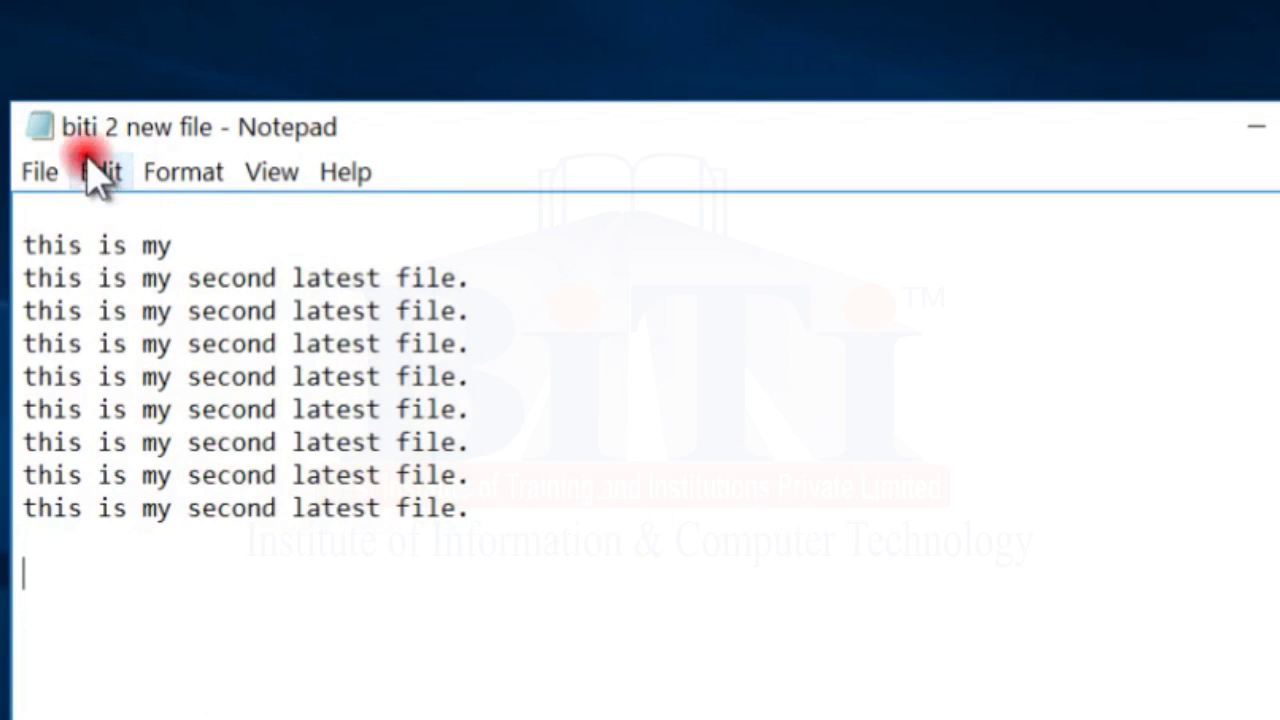
click(168, 620)
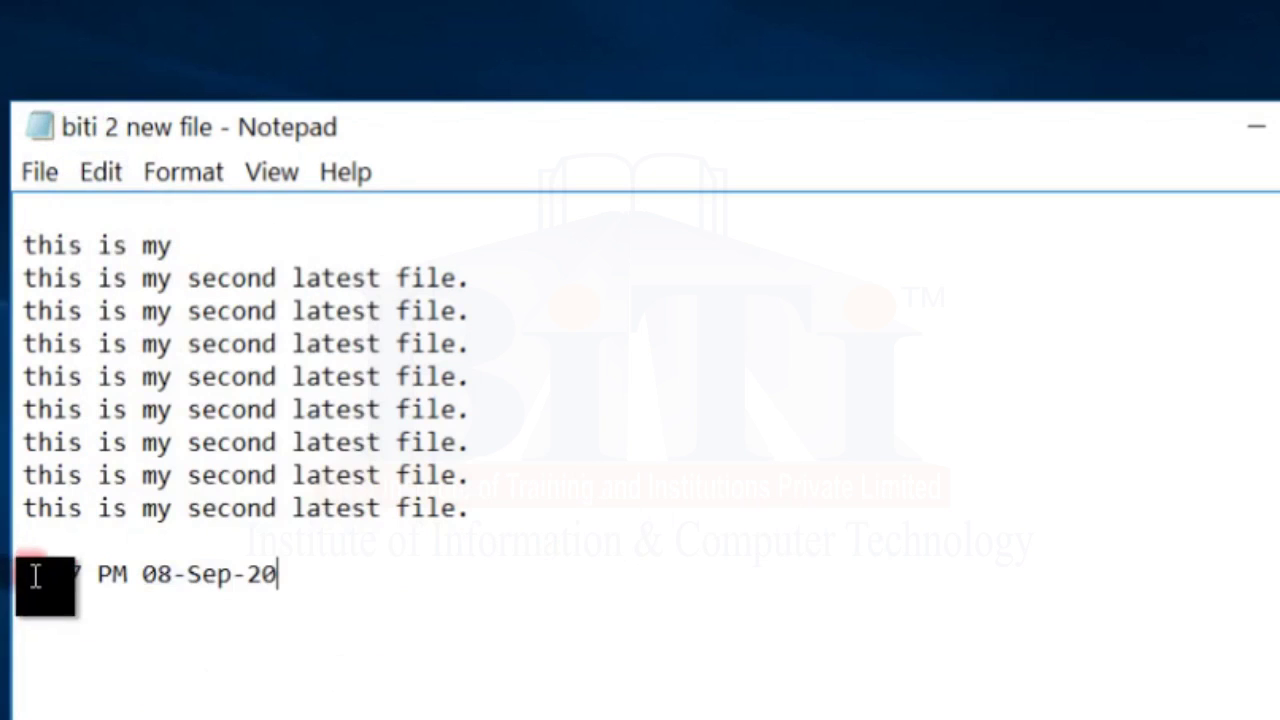
drag(24, 574, 446, 590)
click(456, 589)
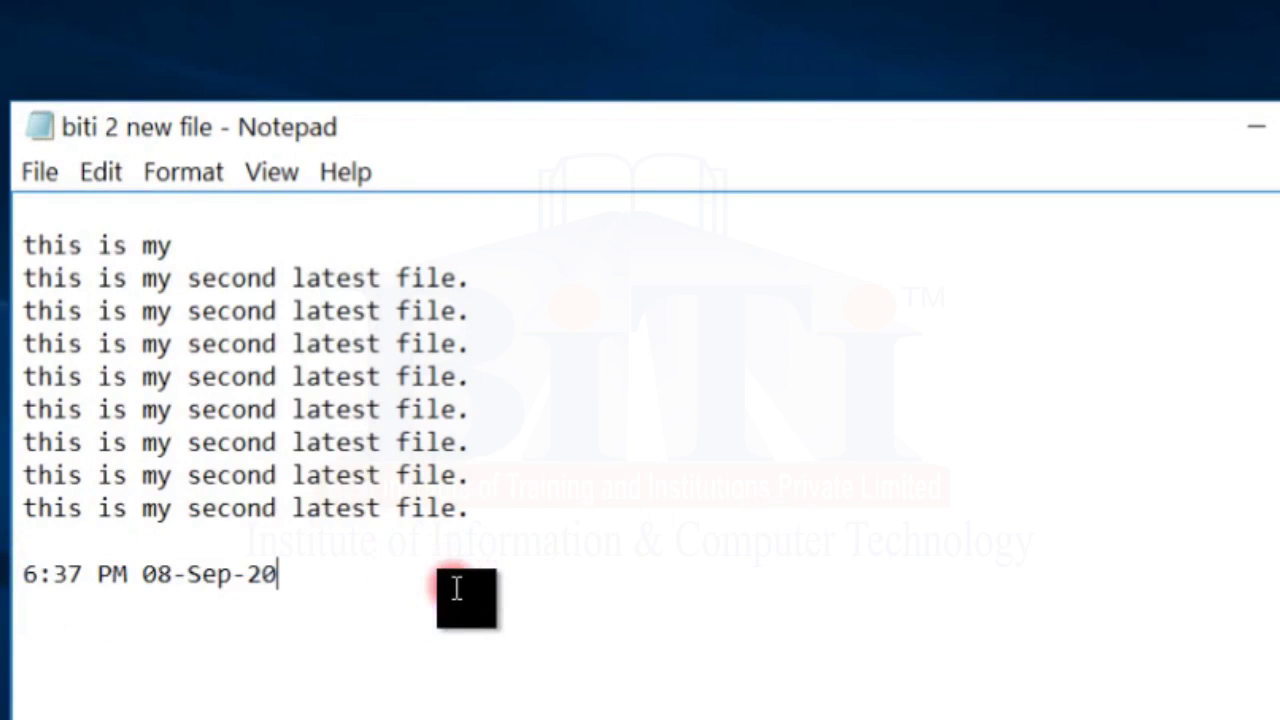
click(327, 574)
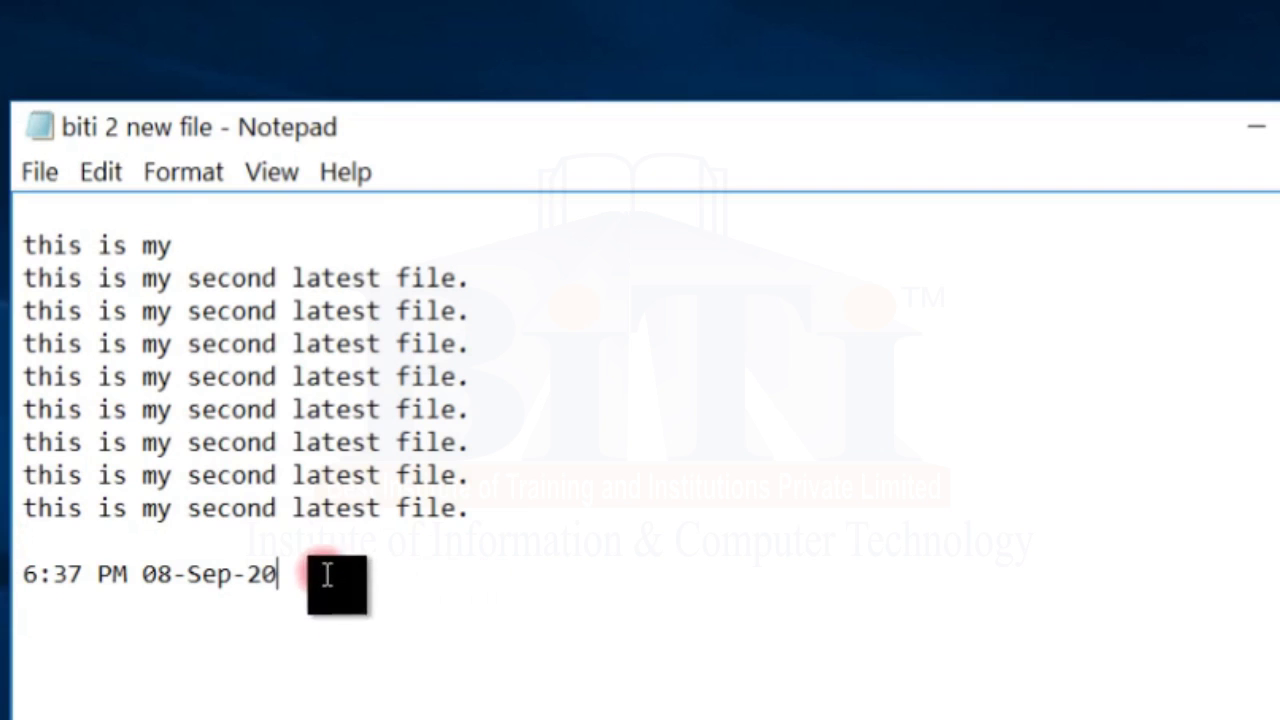
click(149, 541)
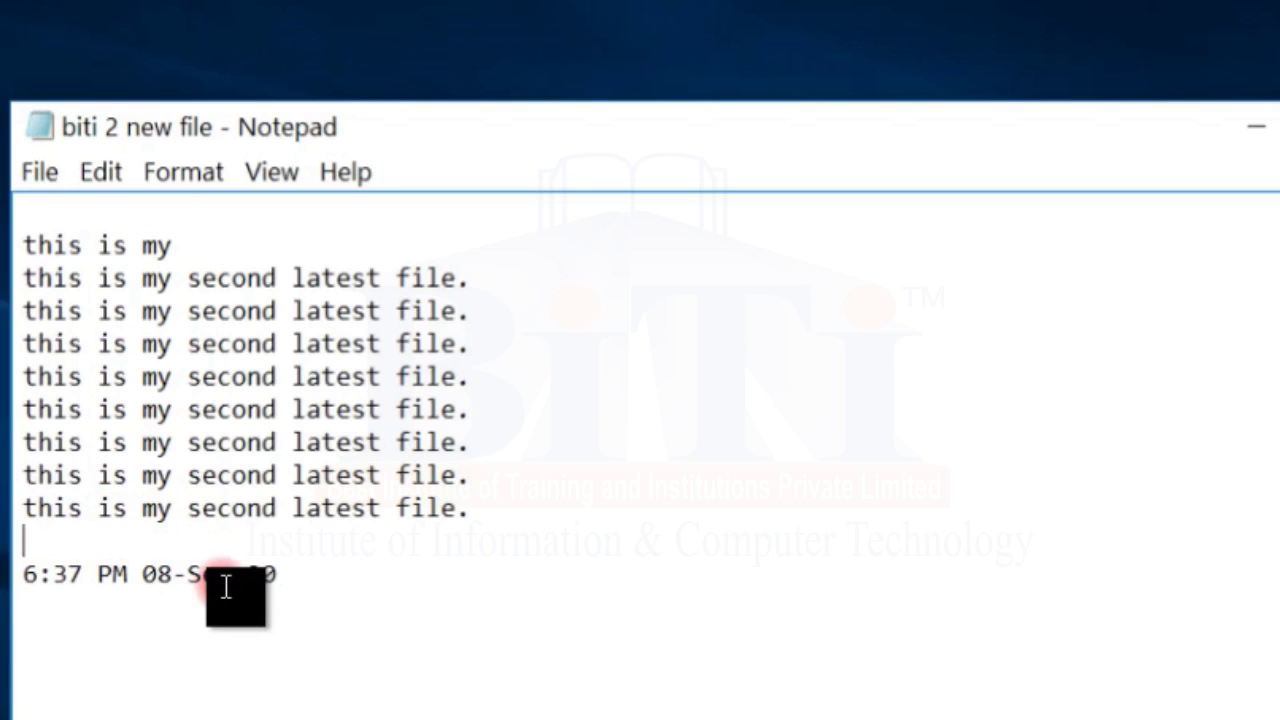
click(101, 172)
mouse_move(183, 172)
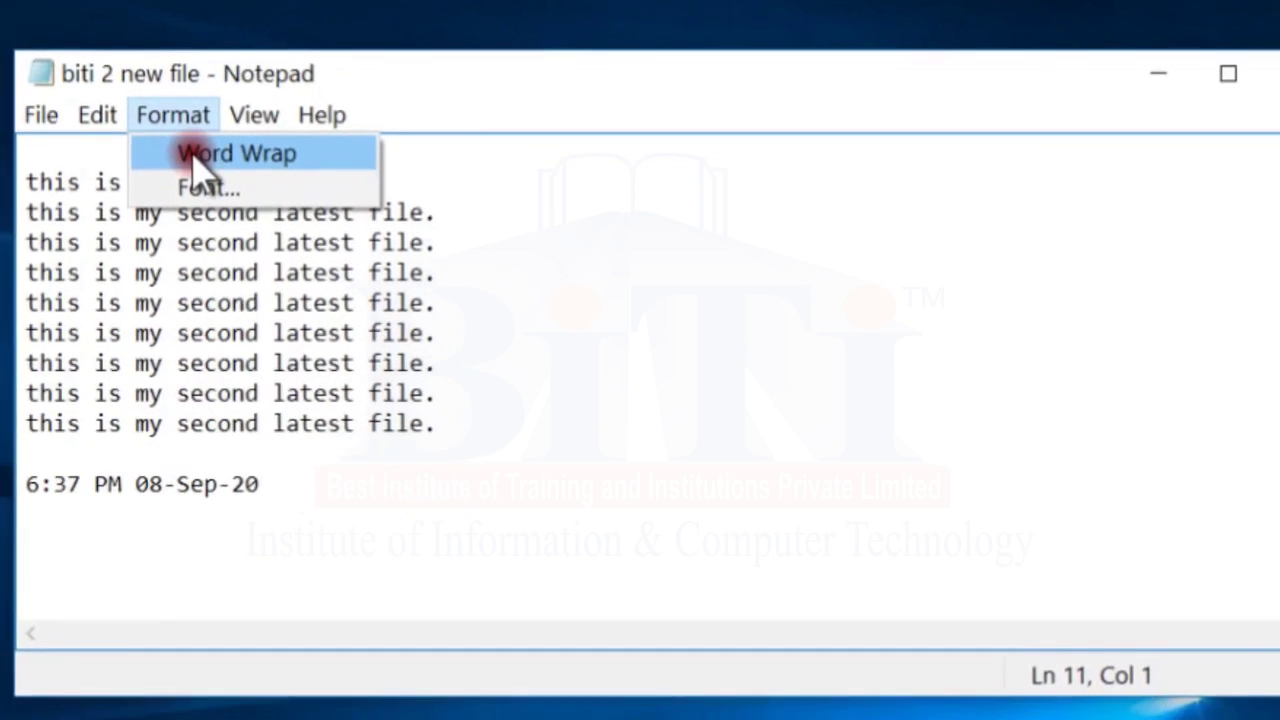
click(297, 484)
Step: Delete all the document's text and enter "this is my line and this is my first line" instead
mouse_move(388, 520)
mouse_down()
mouse_move(150, 363)
mouse_move(60, 150)
mouse_up()
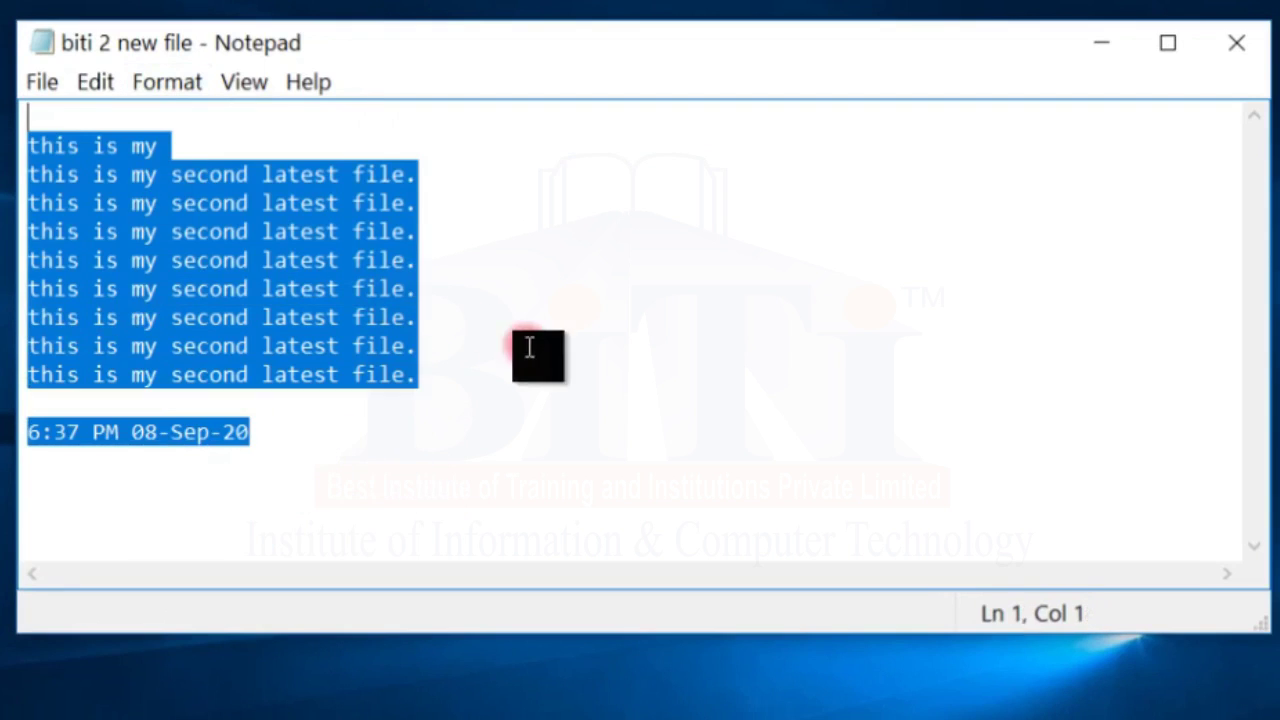
key(Delete)
text(t)
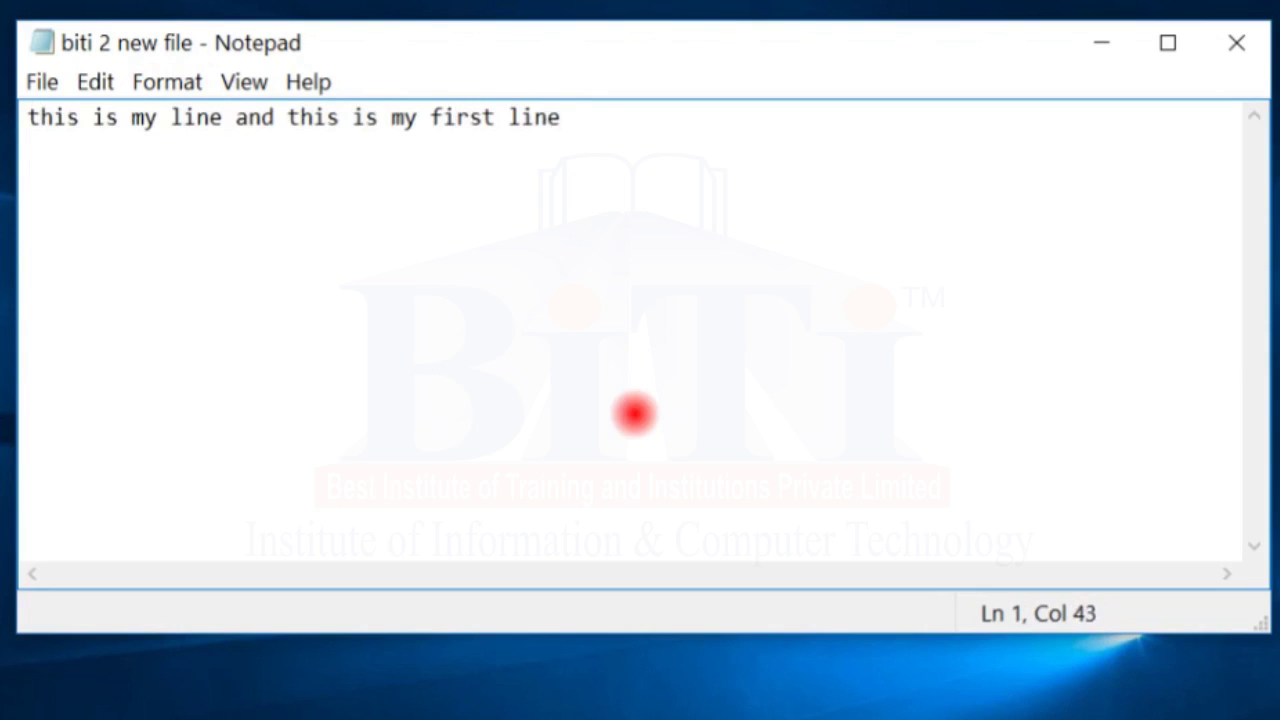
Step: Copy the whole sentence and paste it repeatedly after itself so the single line extends beyond the window's width
key(ctrl+a)
key(ctrl+c)
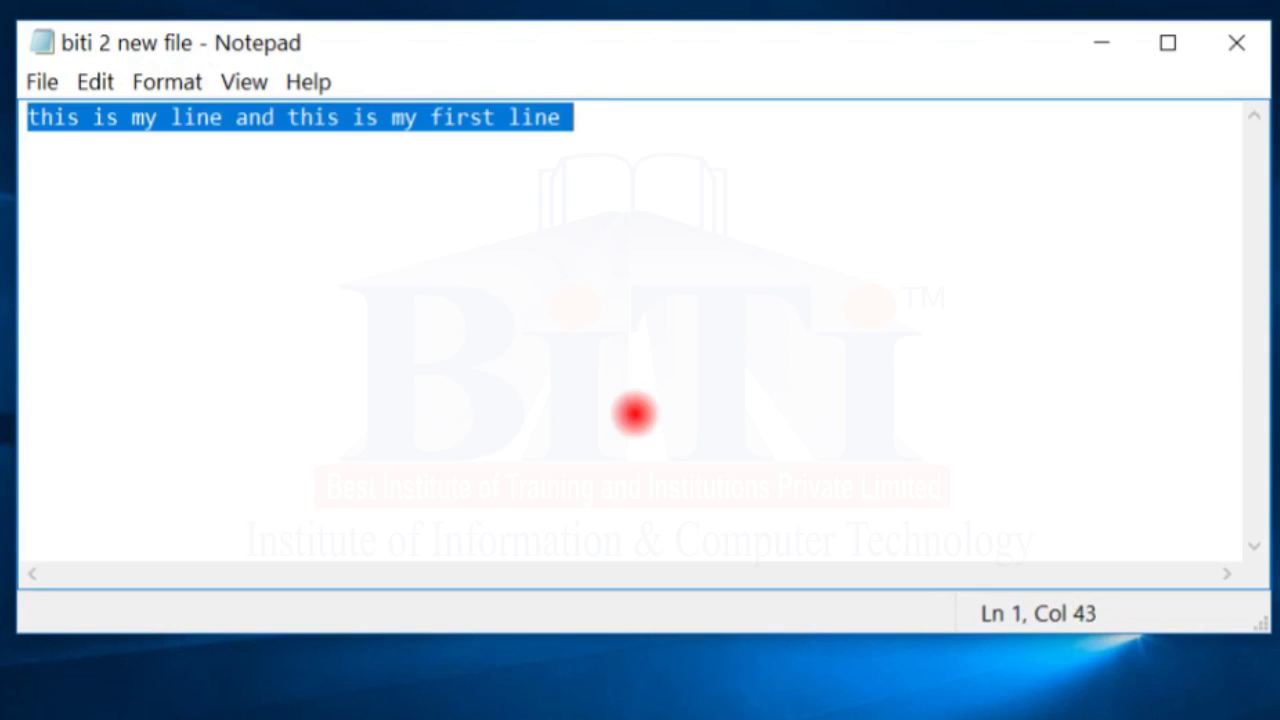
click(648, 127)
key(ctrl+v)
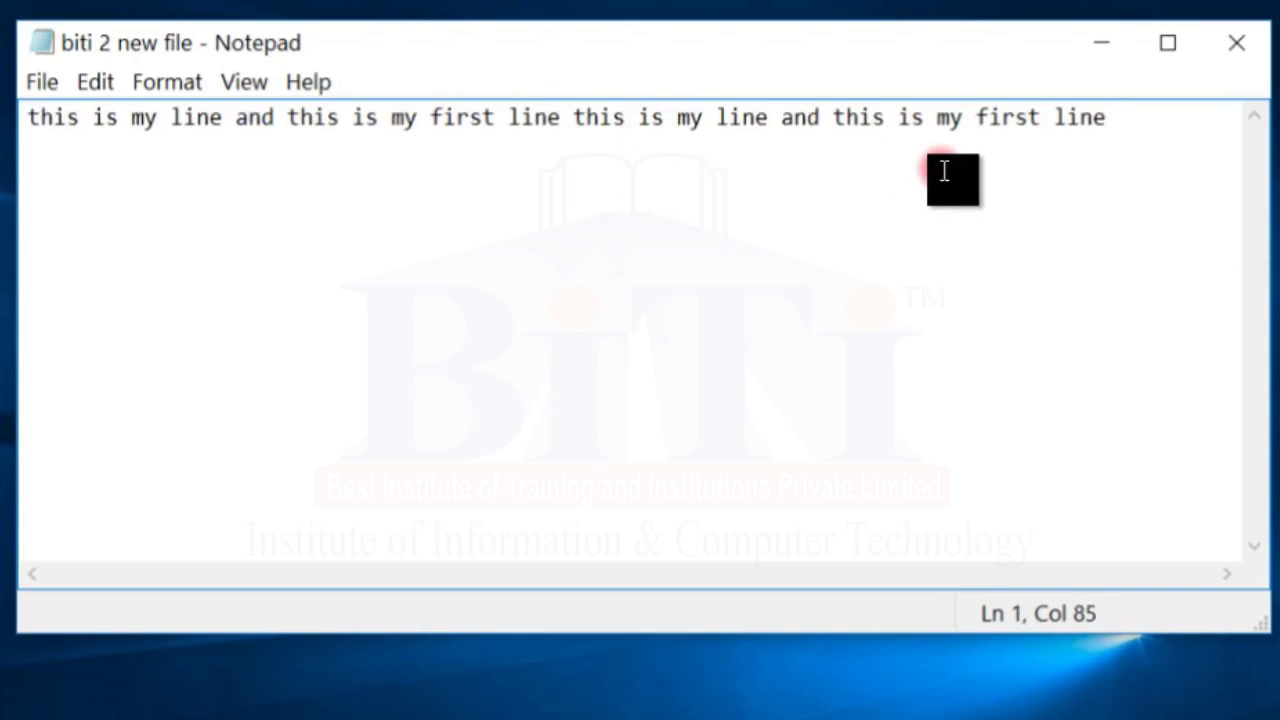
key(ctrl+v)
key(ctrl+v)
key(ctrl+v)
key(ctrl+v)
key(ctrl+v)
key(ctrl+v)
key(ctrl+v)
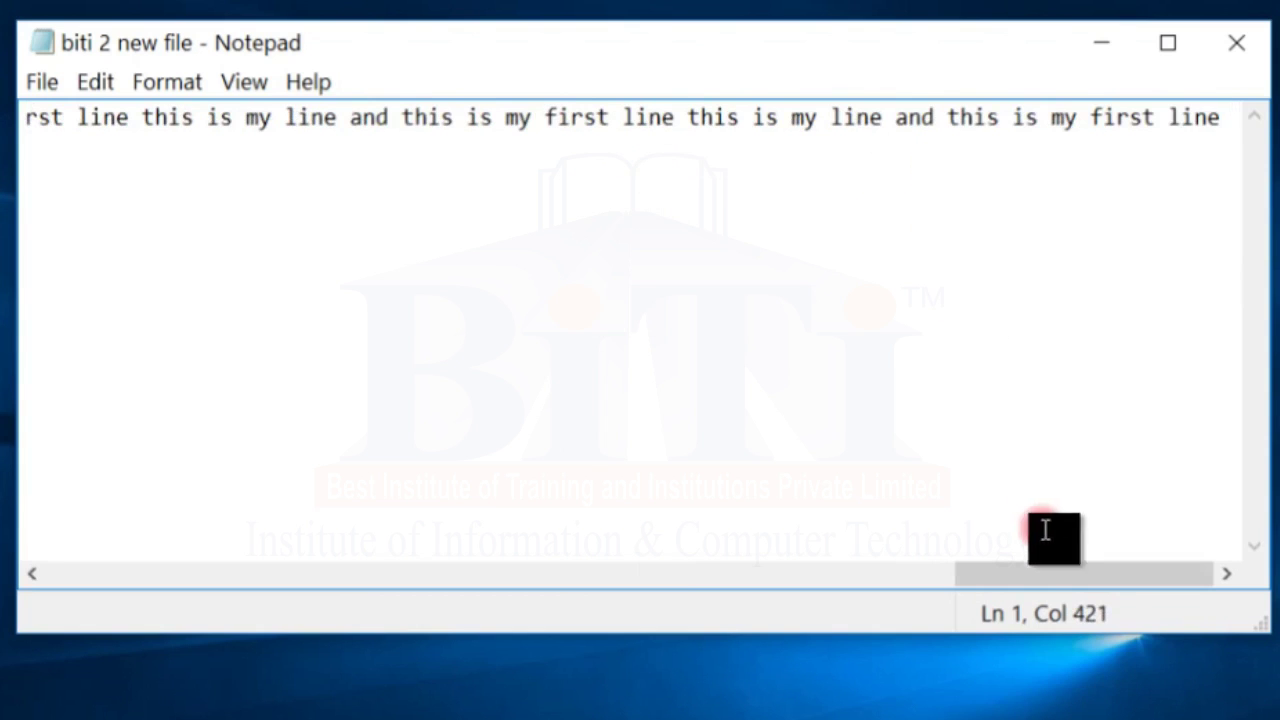
Step: Turn on Word Wrap for the long line and place the cursor at the end of the text
drag(1080, 573, 90, 585)
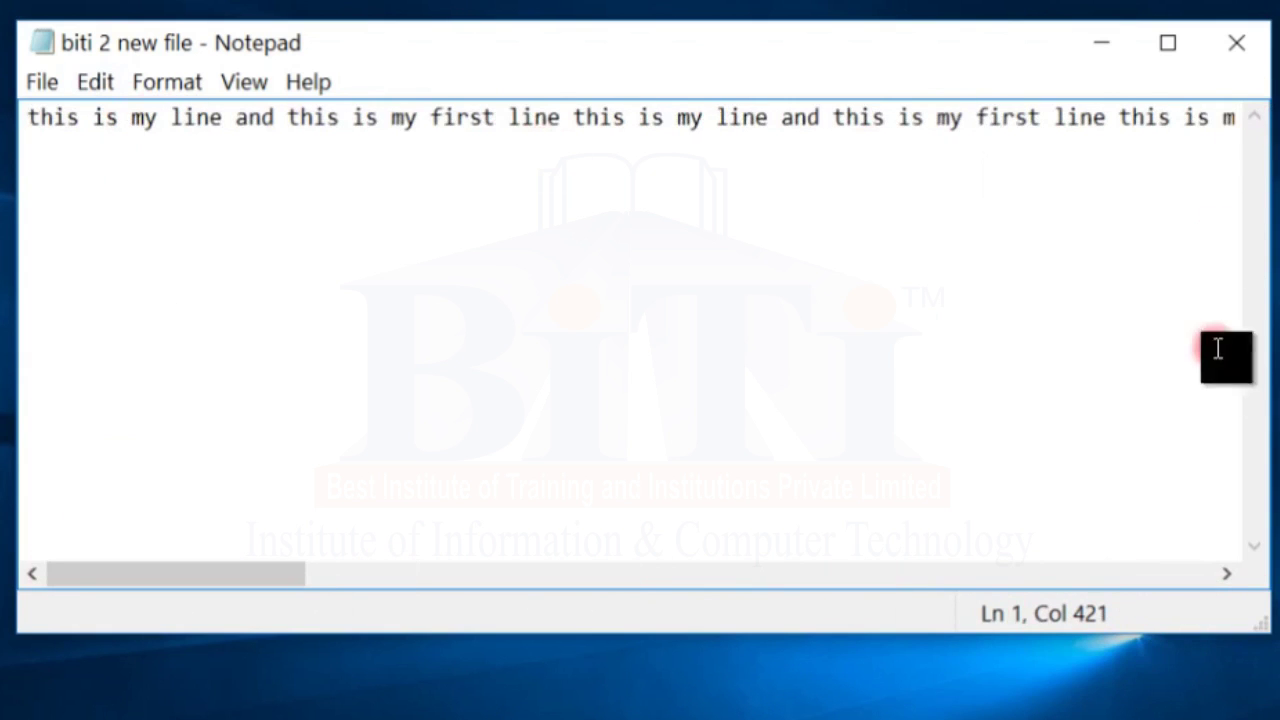
click(1220, 118)
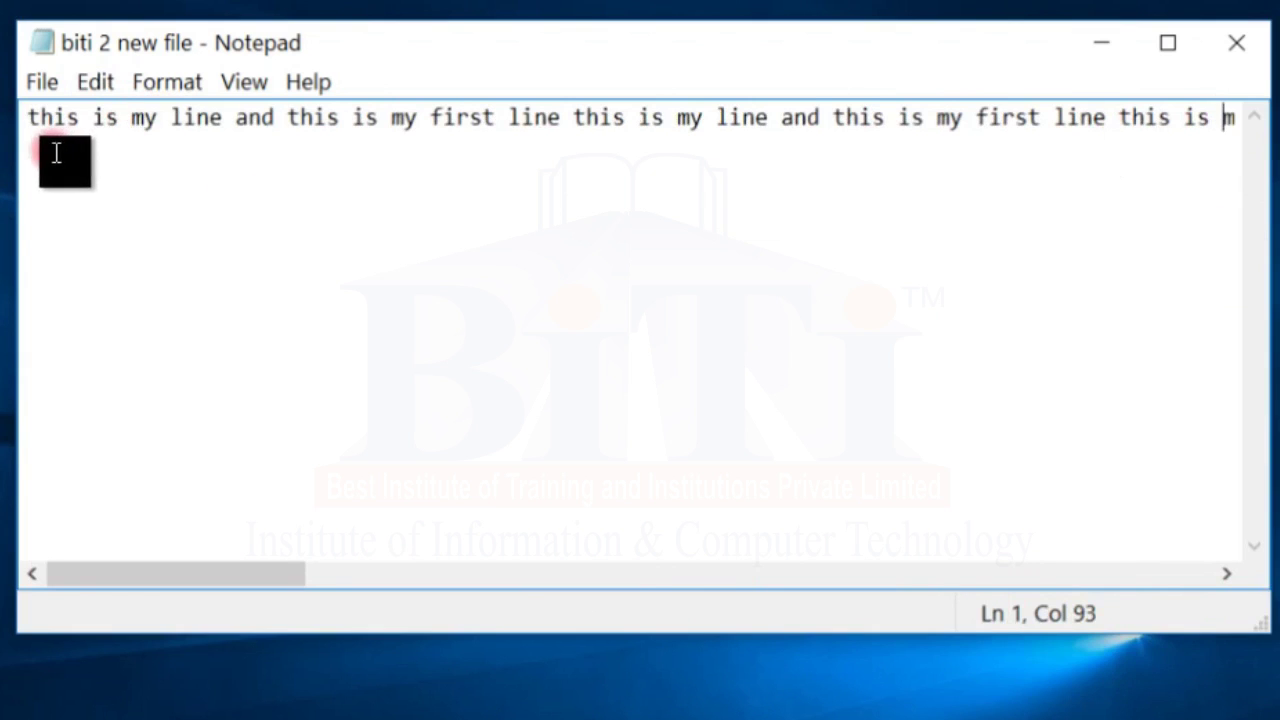
click(160, 85)
click(171, 117)
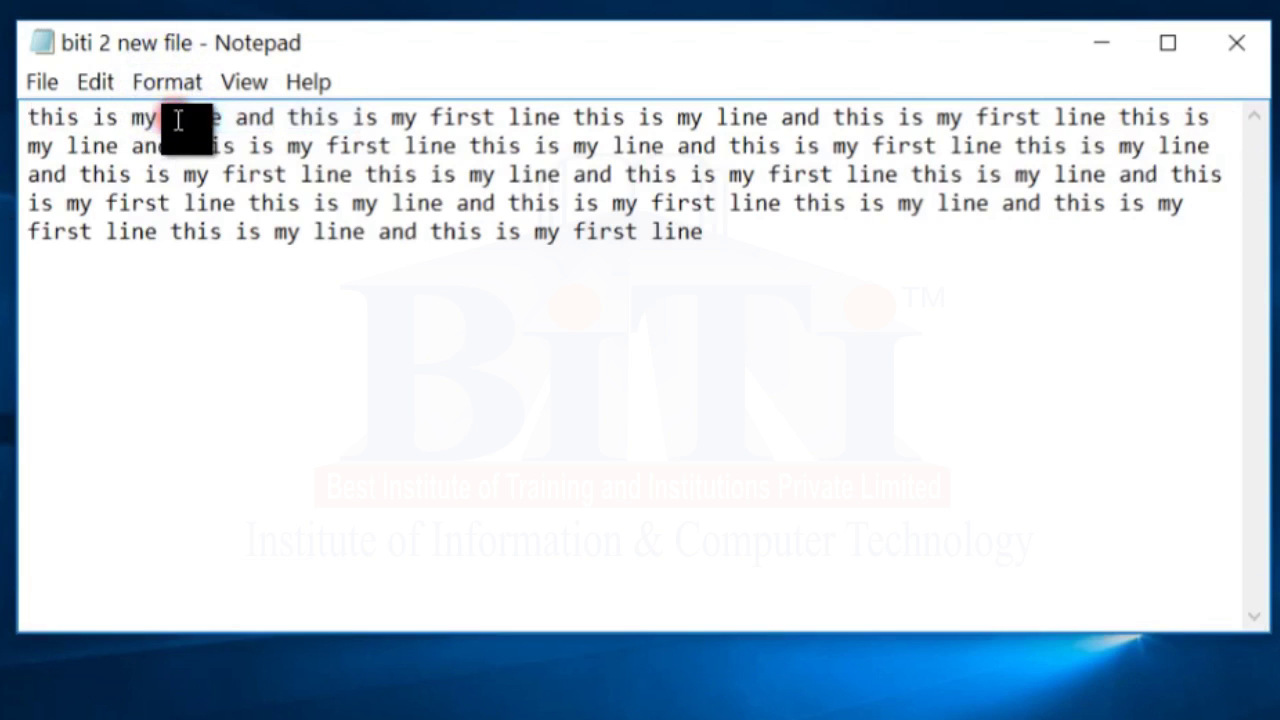
click(168, 84)
click(1060, 231)
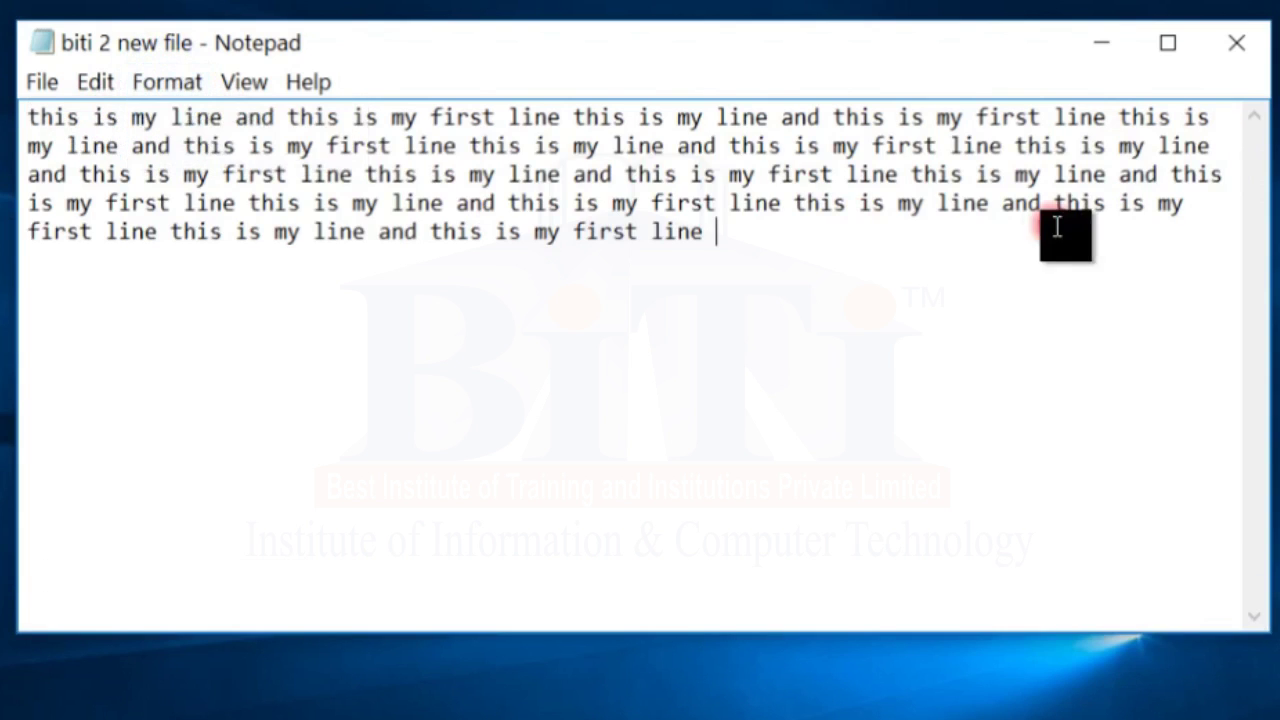
Step: Paste the copied sentence eight more times at the end of the wrapped text
key(ctrl+v)
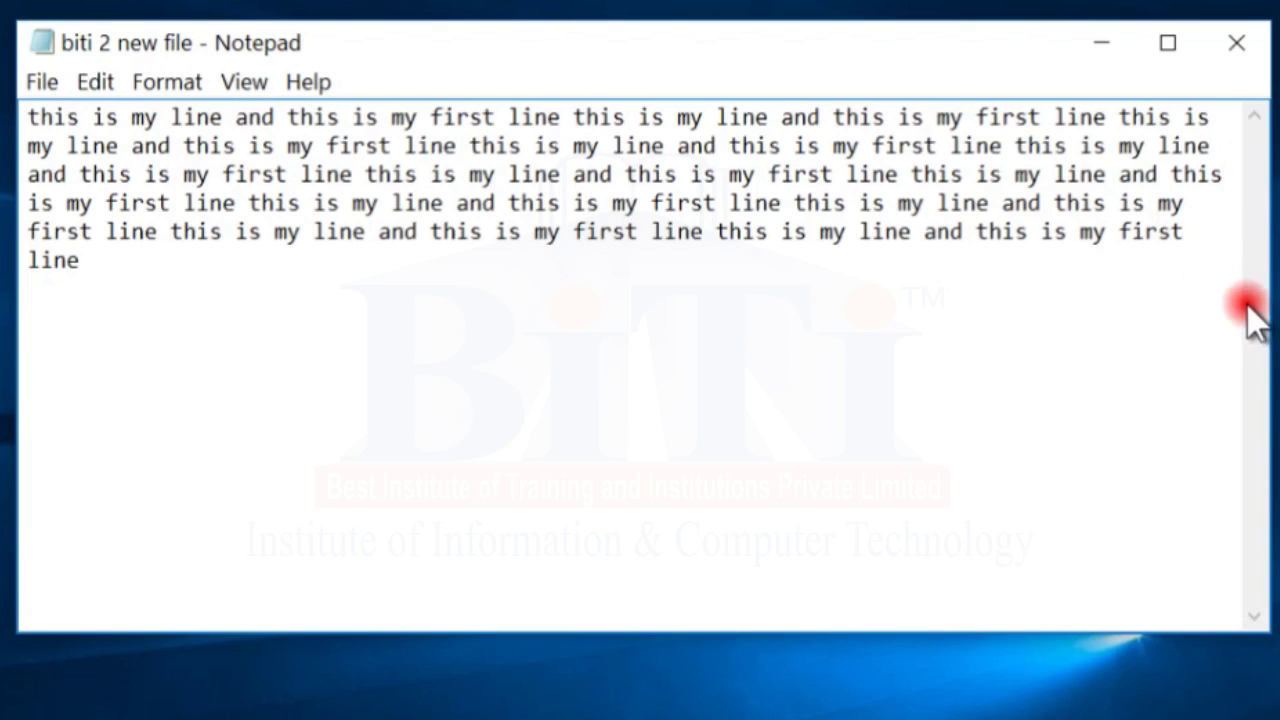
key(ctrl+v)
key(ctrl+v)
key(ctrl+v)
key(ctrl+v)
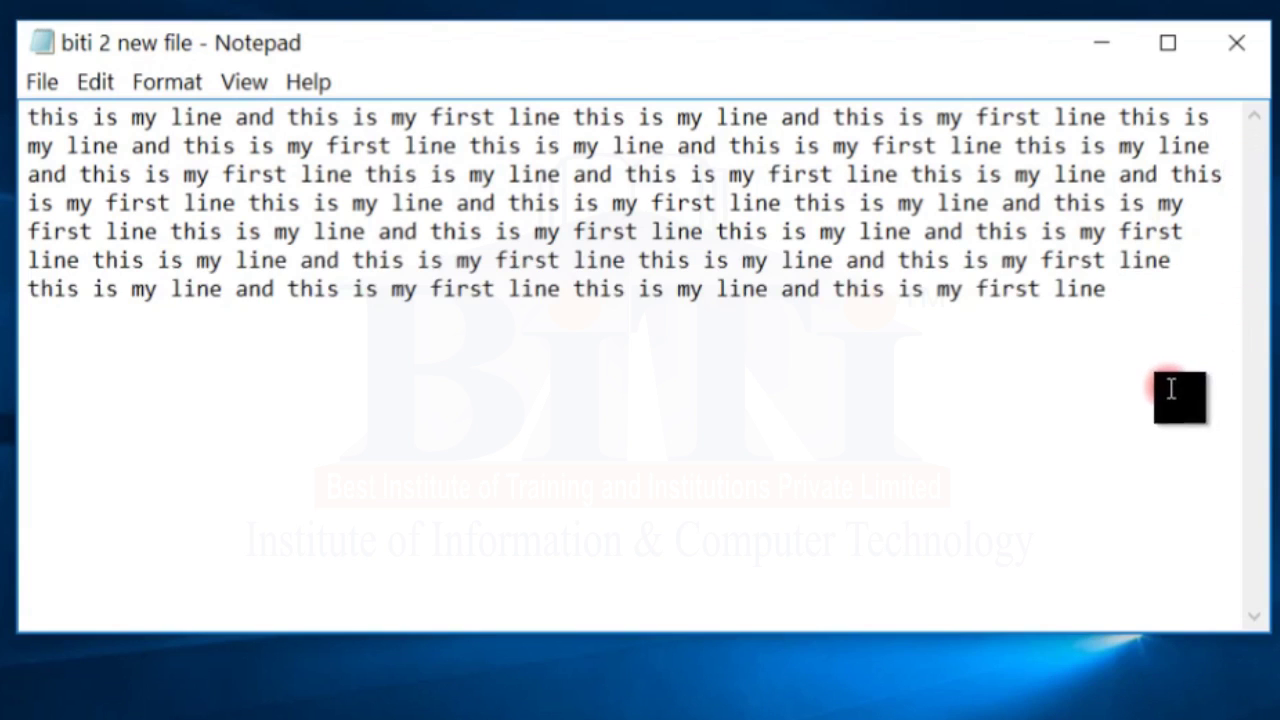
key(ctrl+v)
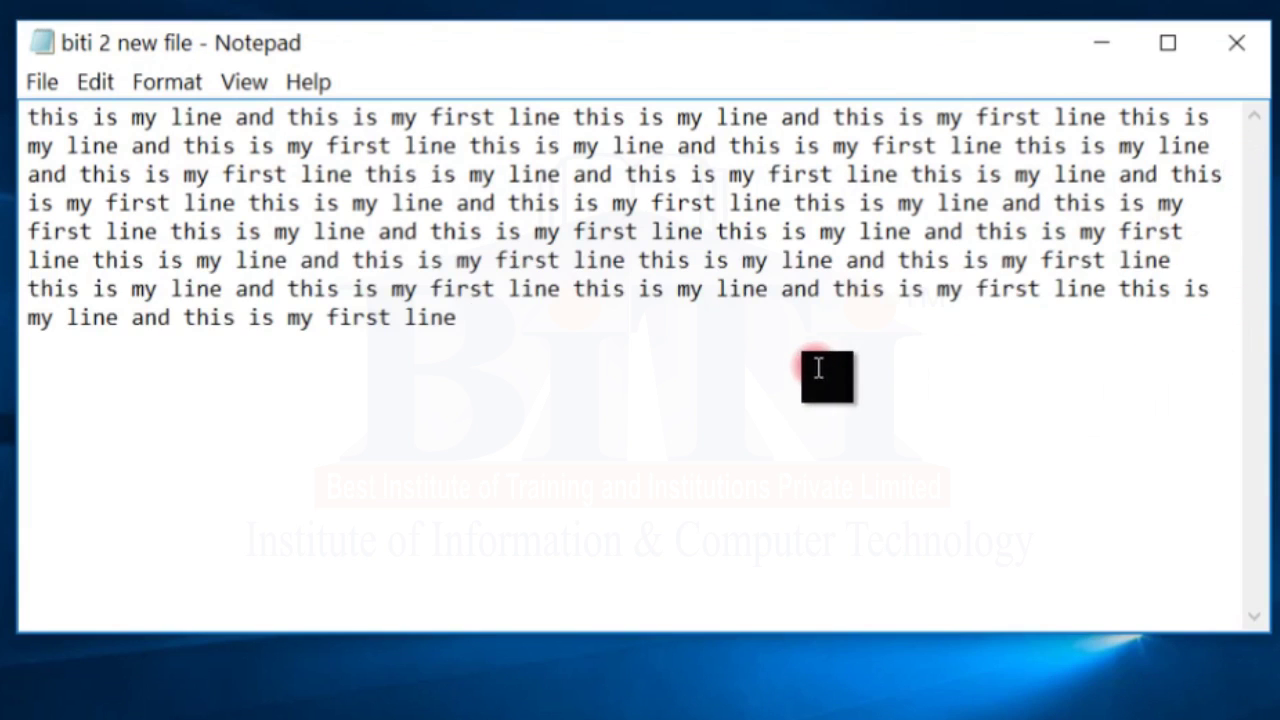
key(ctrl+v)
key(ctrl+v)
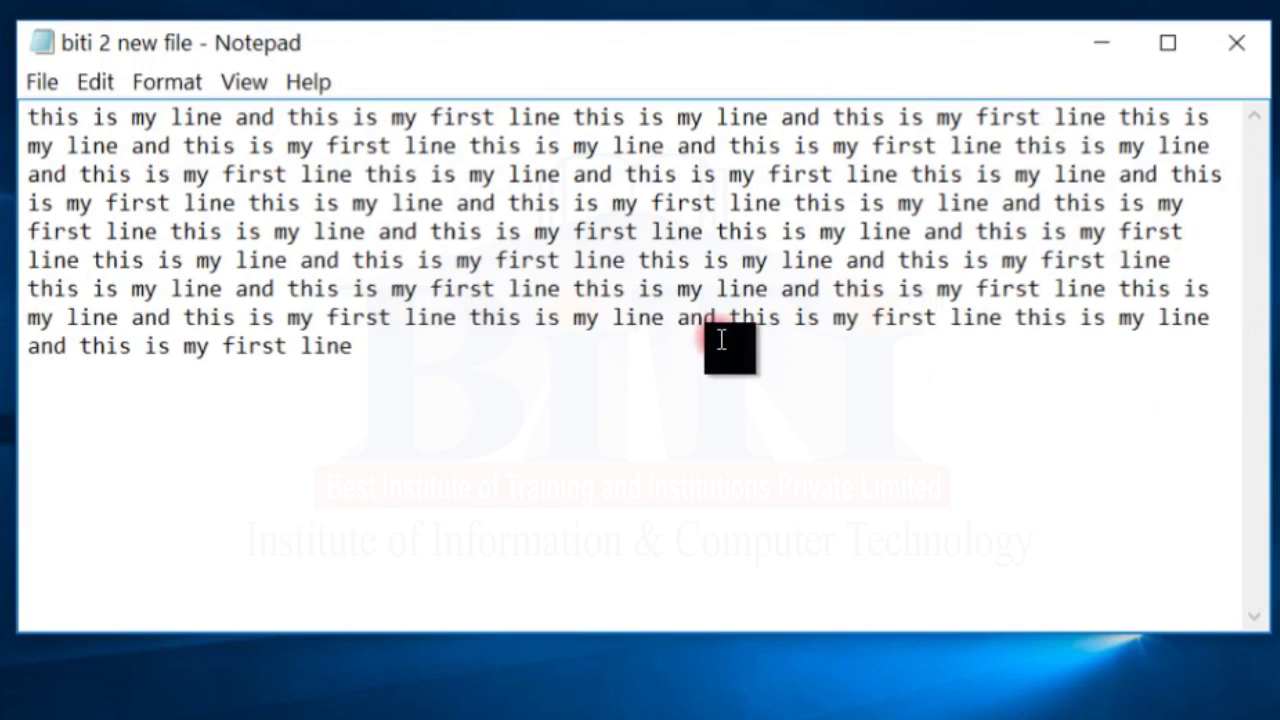
Step: In the Font settings, choose Times New Roman with the Bold Italic style
click(163, 84)
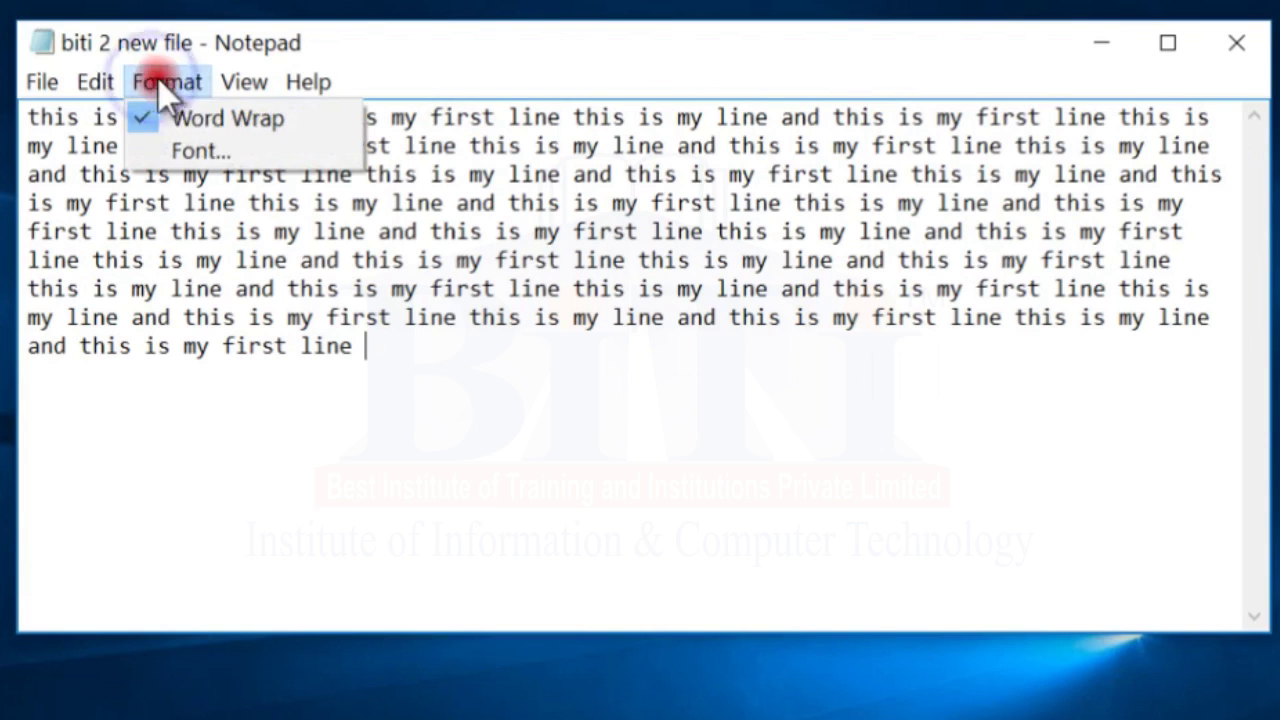
click(213, 152)
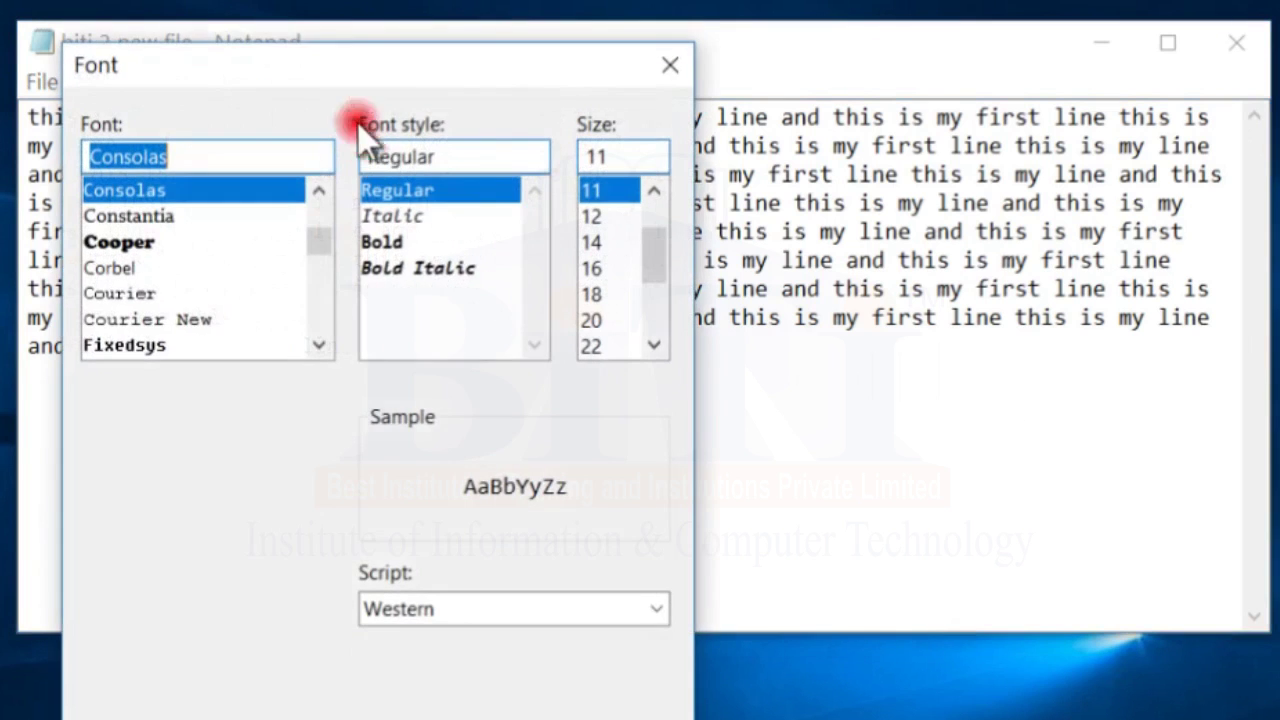
drag(300, 65, 446, 40)
click(464, 172)
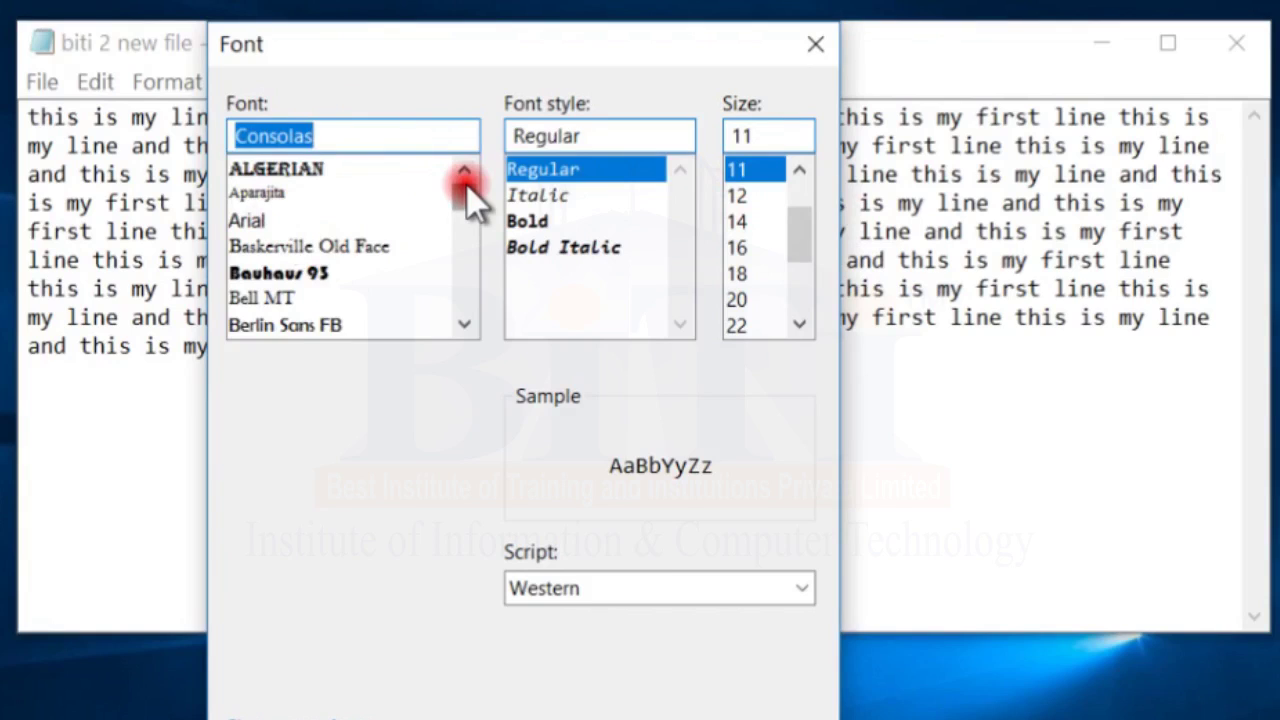
drag(466, 196, 364, 168)
text(time)
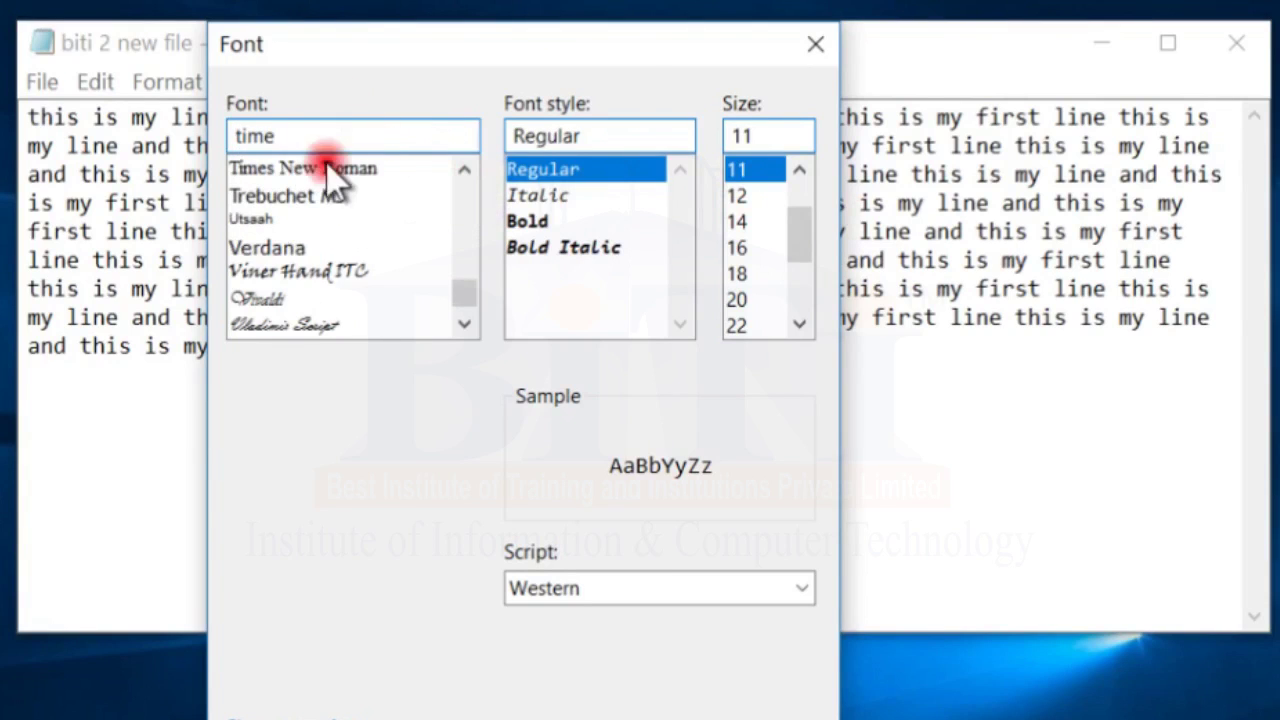
click(306, 166)
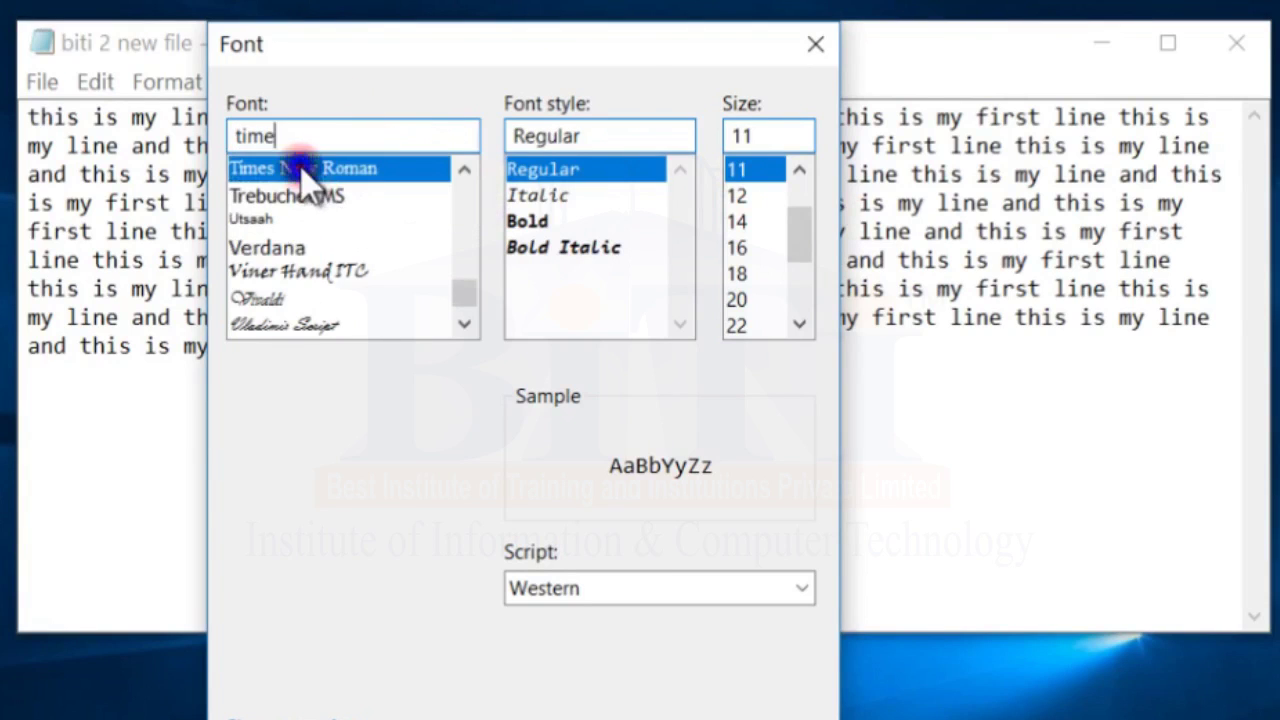
click(535, 195)
click(540, 221)
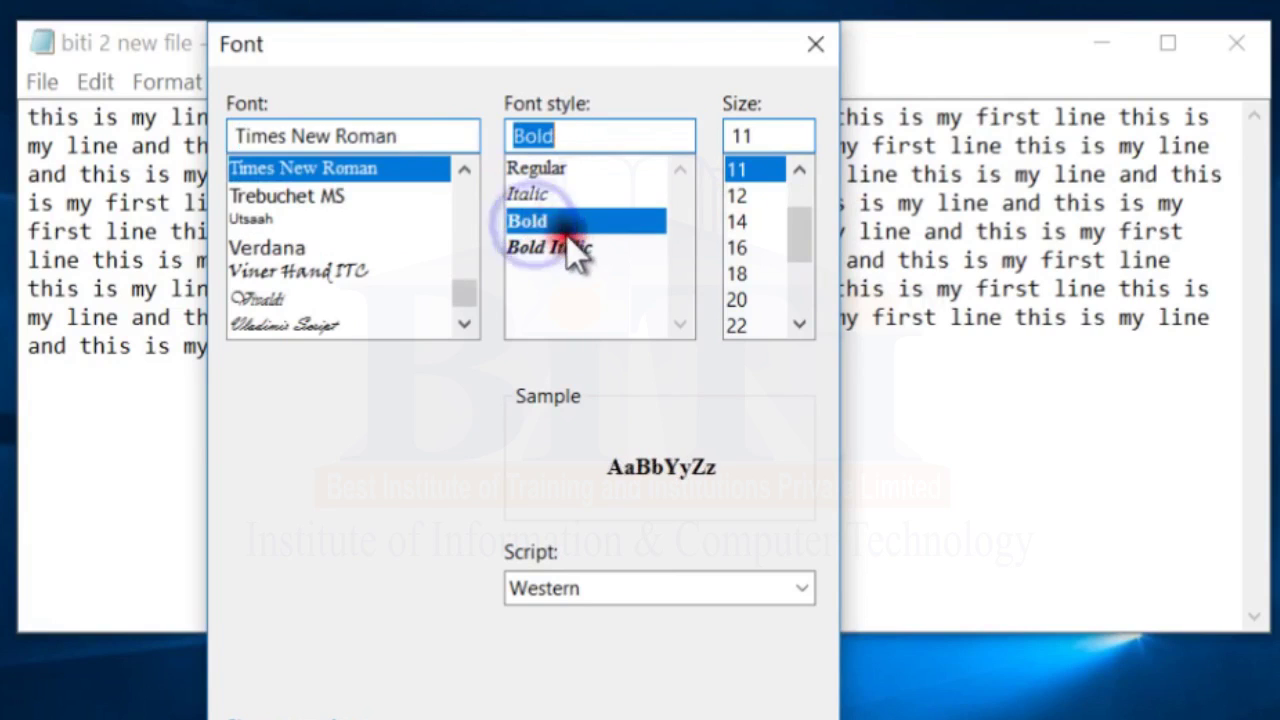
click(560, 250)
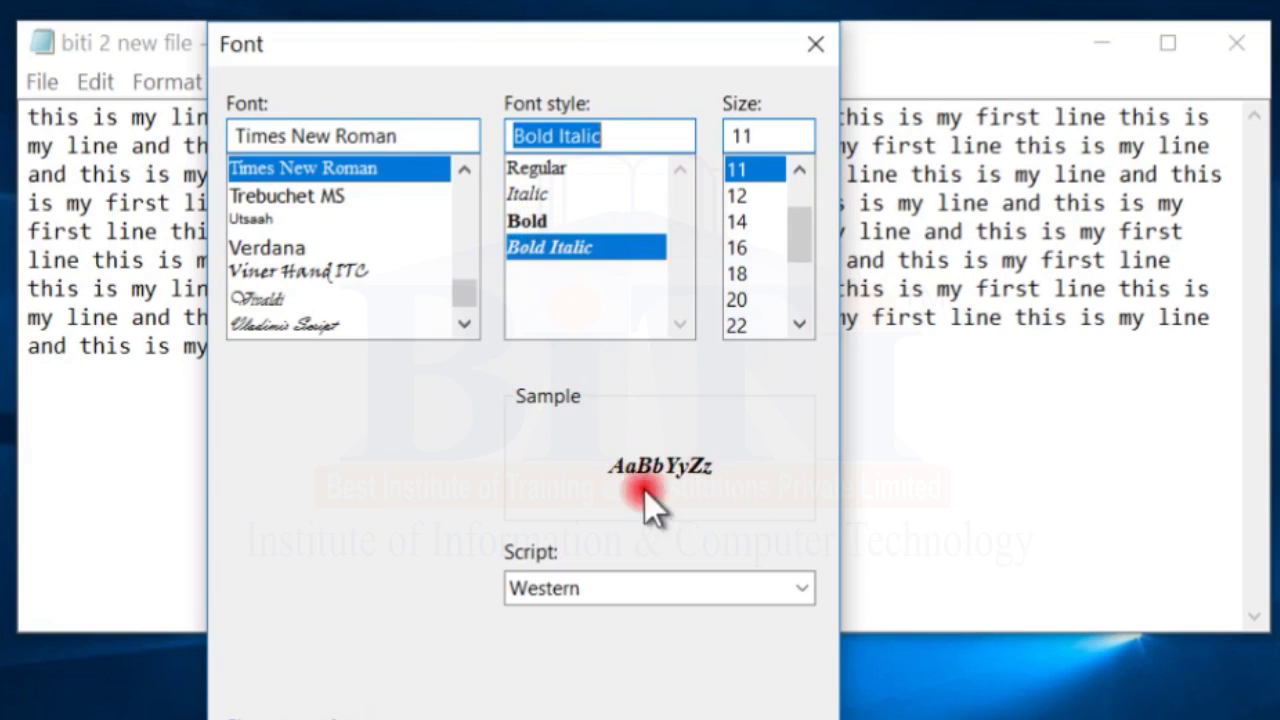
Step: Set the font size to 18, keep the Western script, and apply the font settings to the text
drag(799, 206, 804, 236)
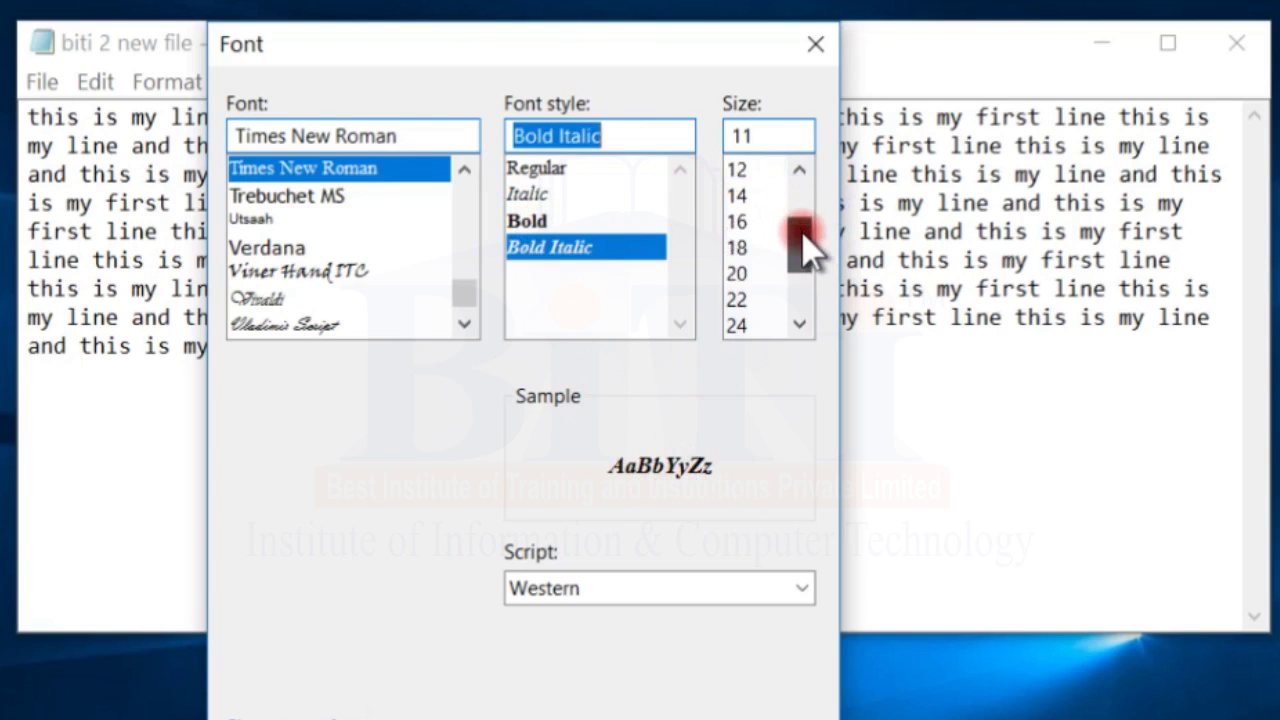
click(735, 247)
click(737, 221)
click(737, 247)
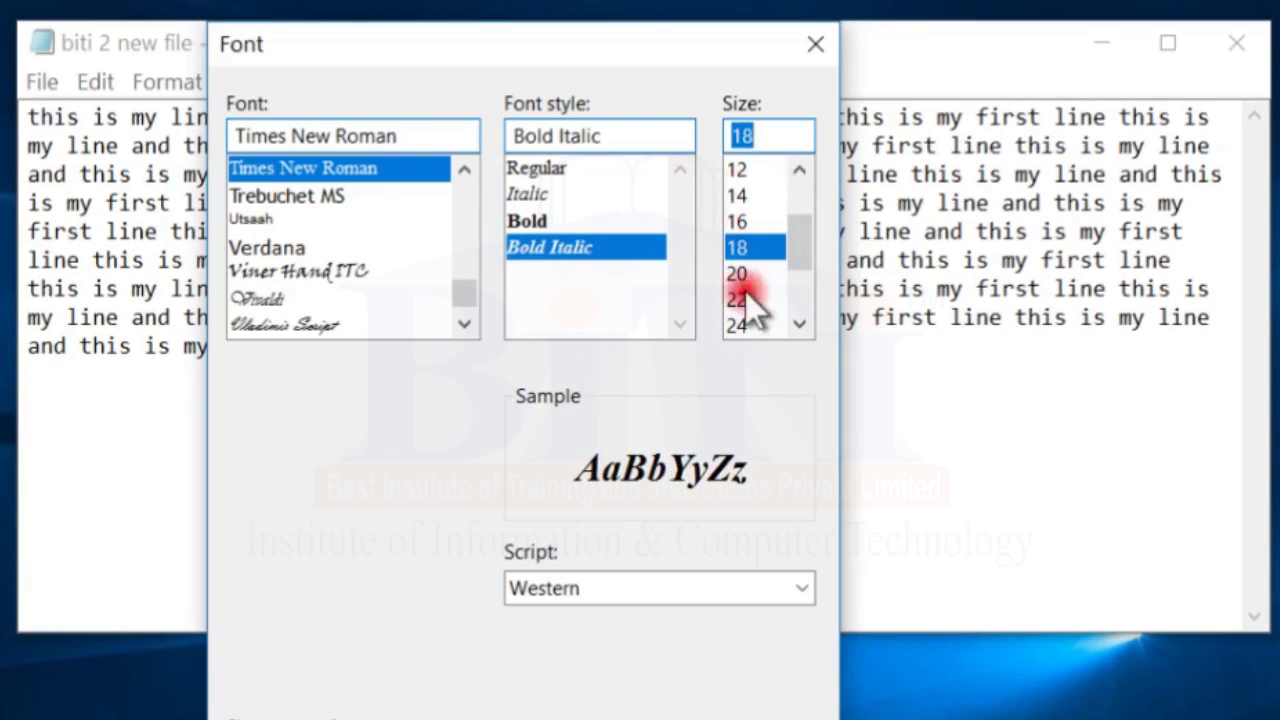
click(670, 588)
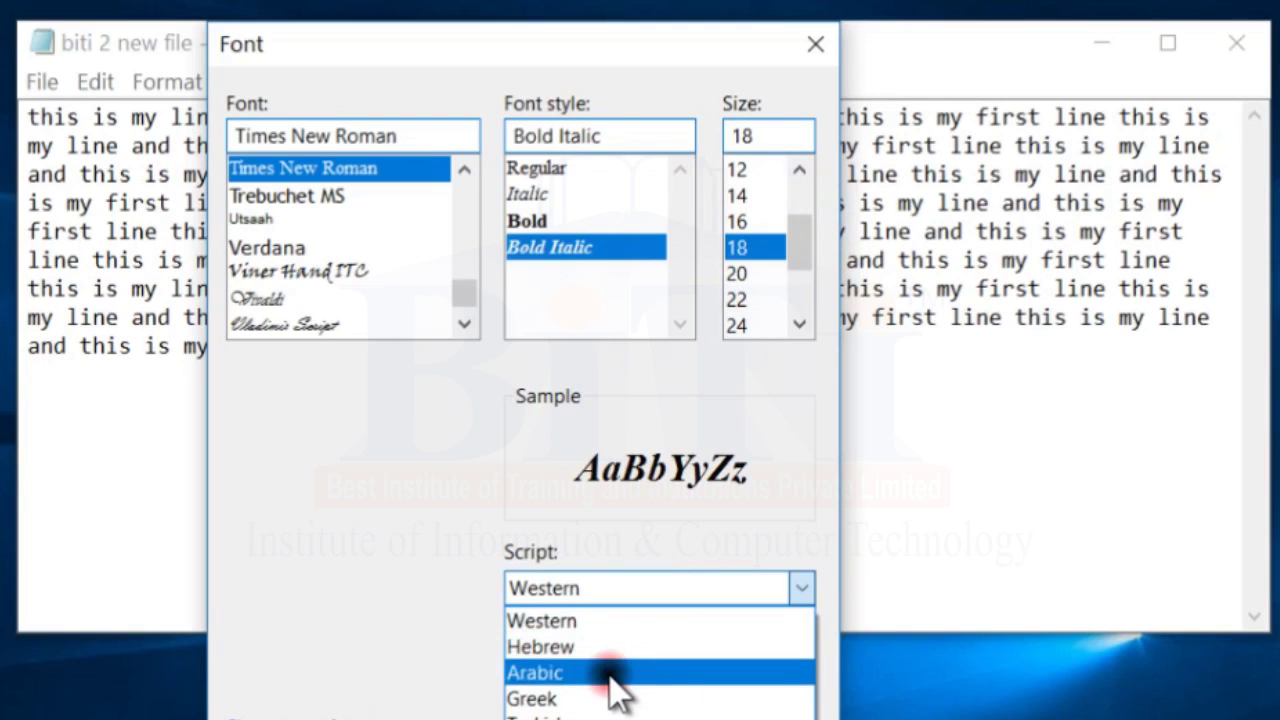
click(371, 528)
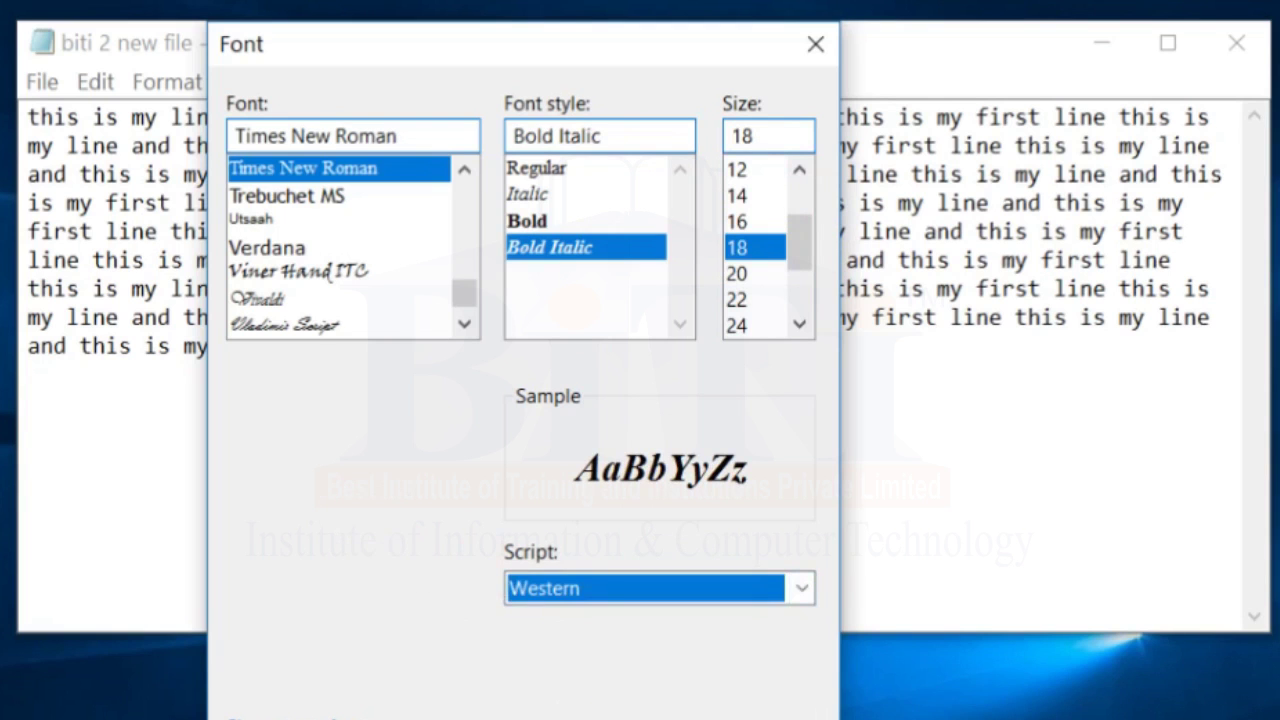
key(Return)
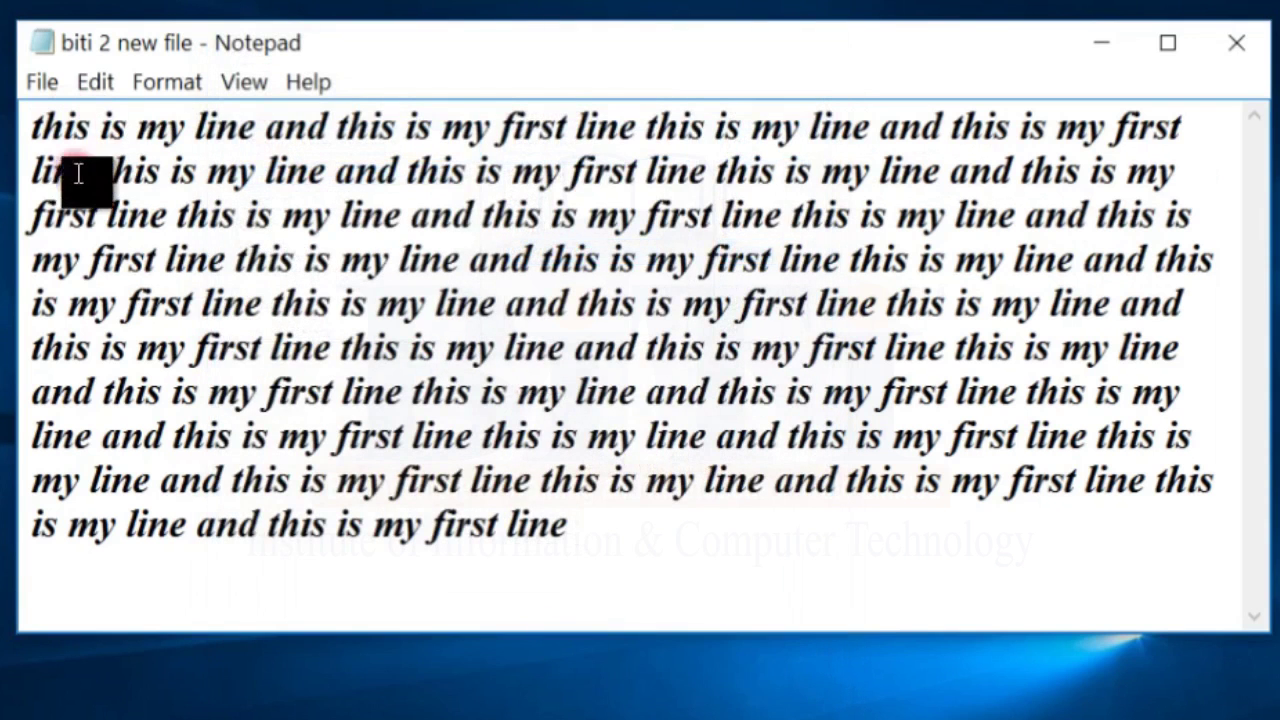
drag(34, 135, 820, 566)
click(637, 540)
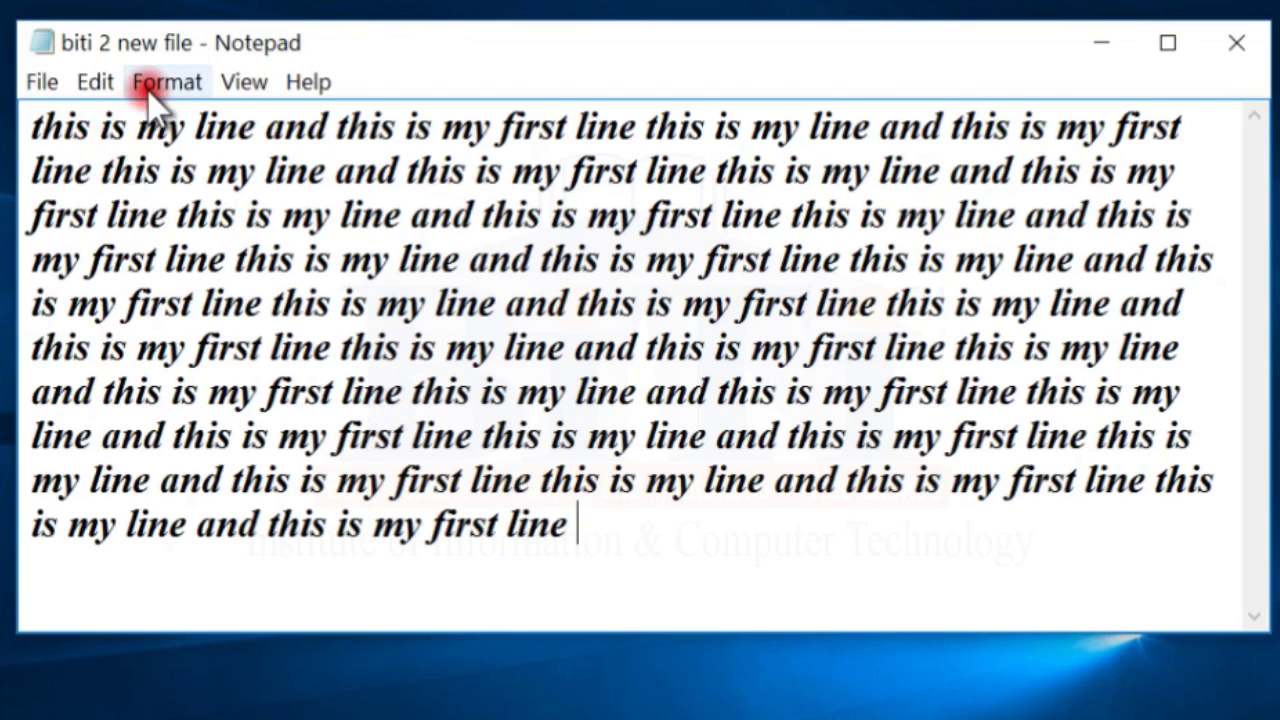
Step: Change the text's font to Monotype Corsiva with the Italic Bold style
click(193, 148)
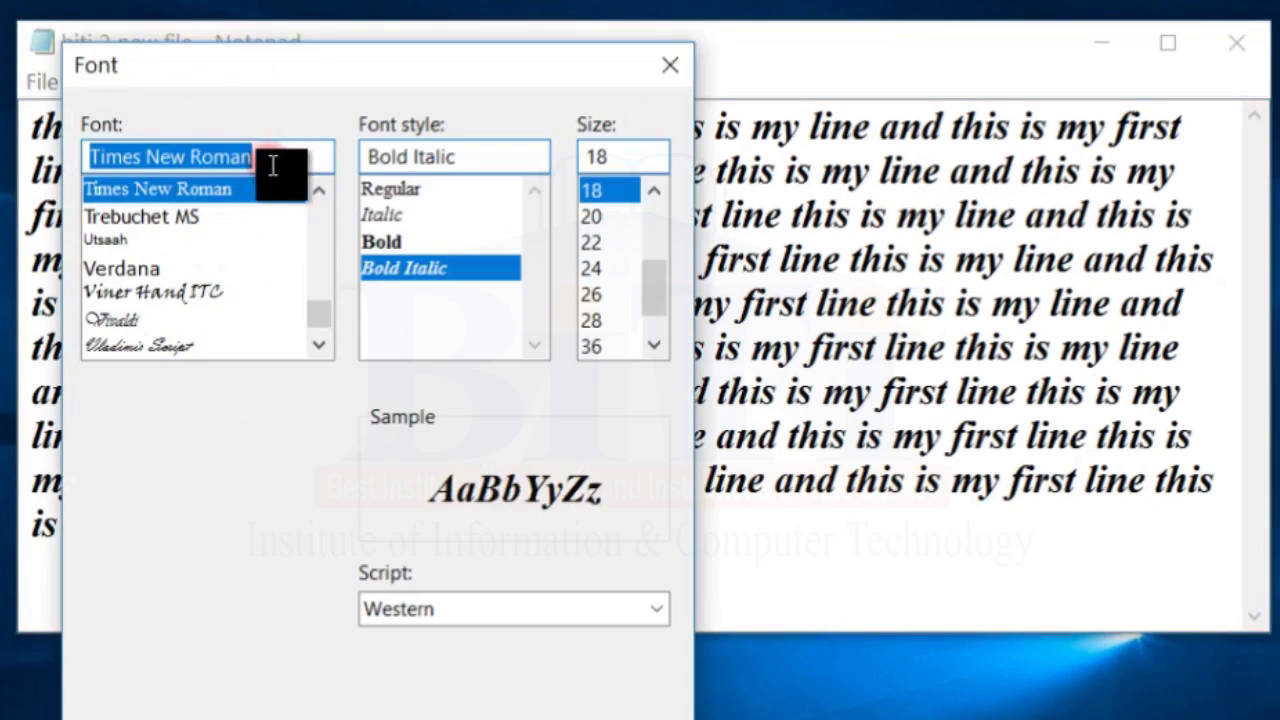
text(mono)
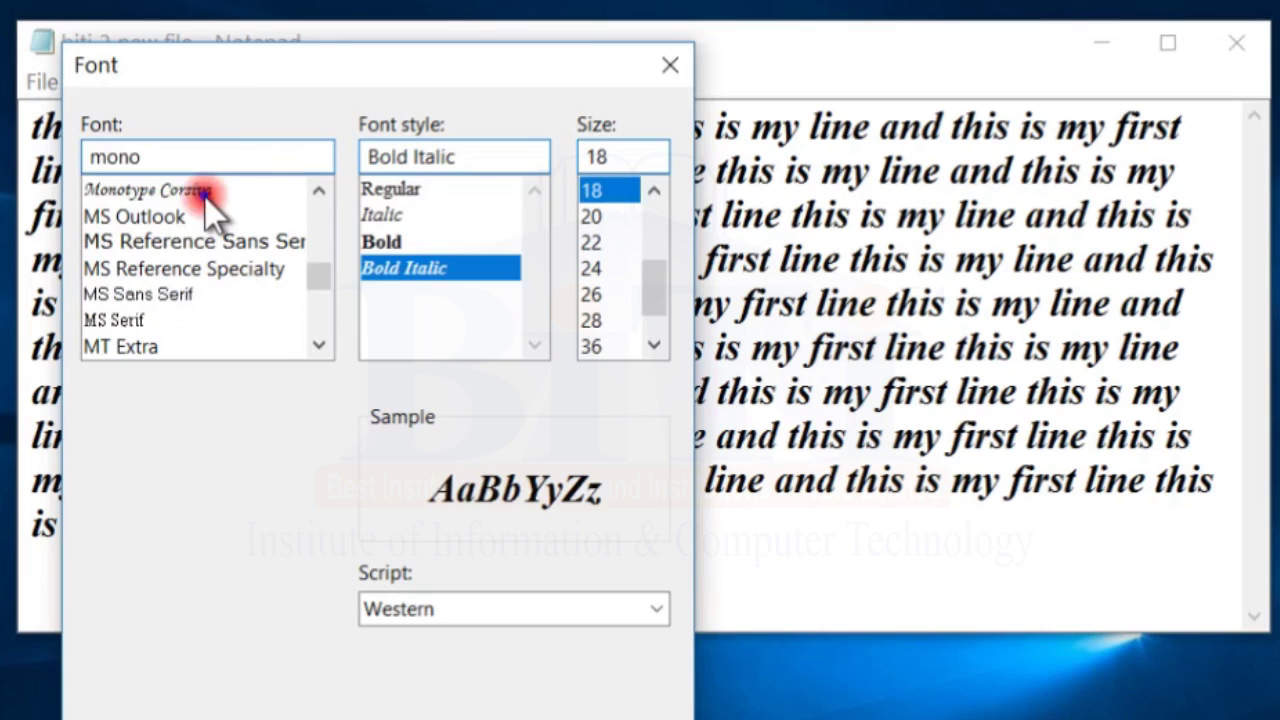
click(205, 192)
click(426, 194)
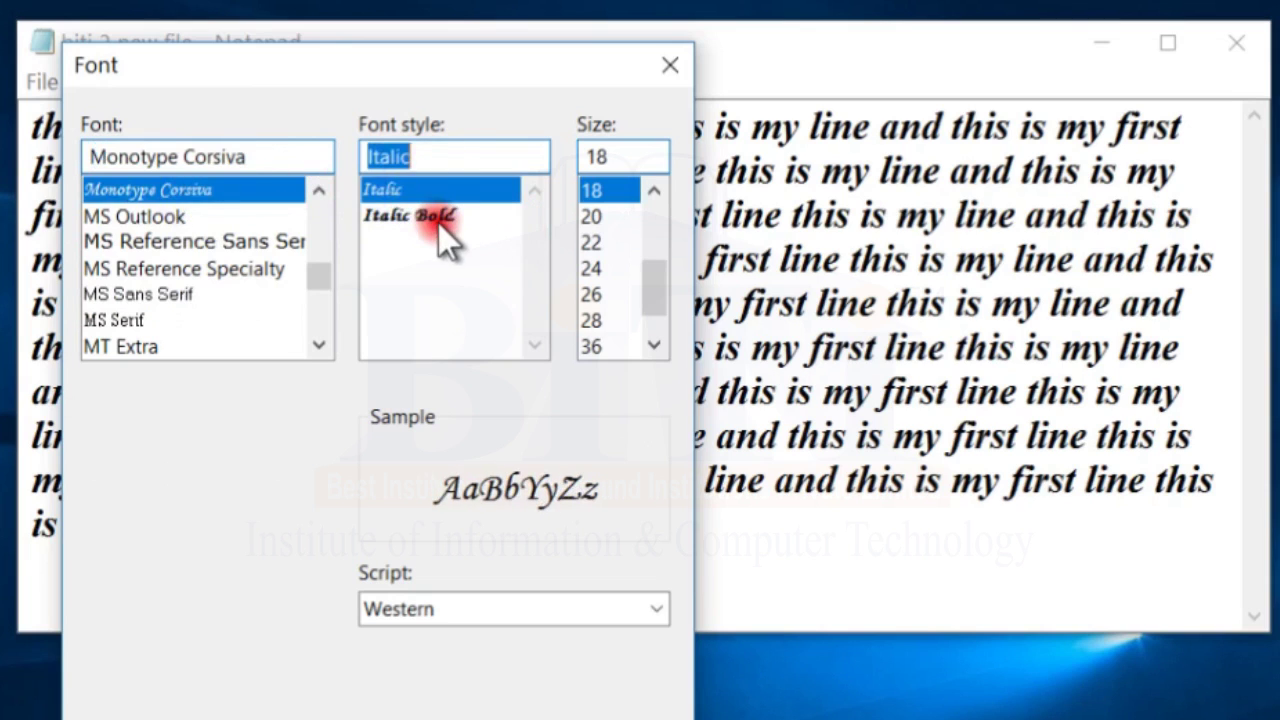
click(438, 220)
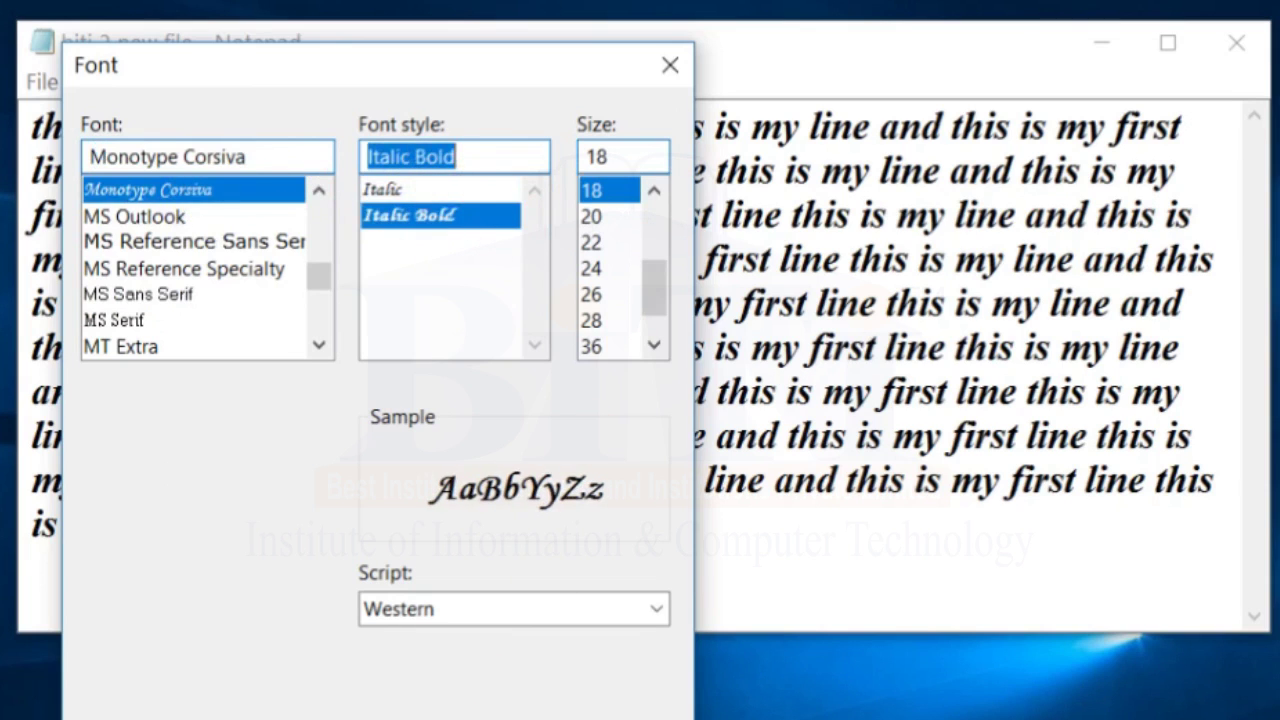
key(Return)
drag(25, 130, 1214, 575)
click(90, 275)
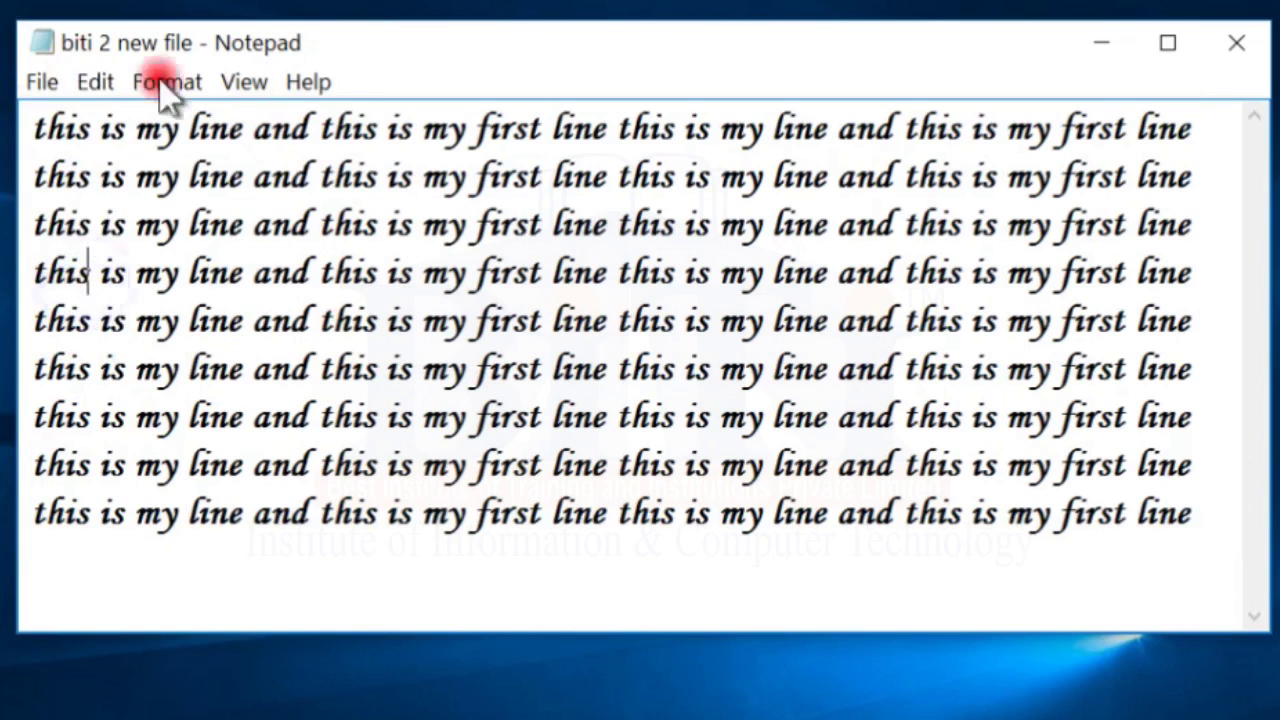
Step: Check the Status Bar and Word Wrap options, and delete all the document's text
click(160, 78)
mouse_move(240, 84)
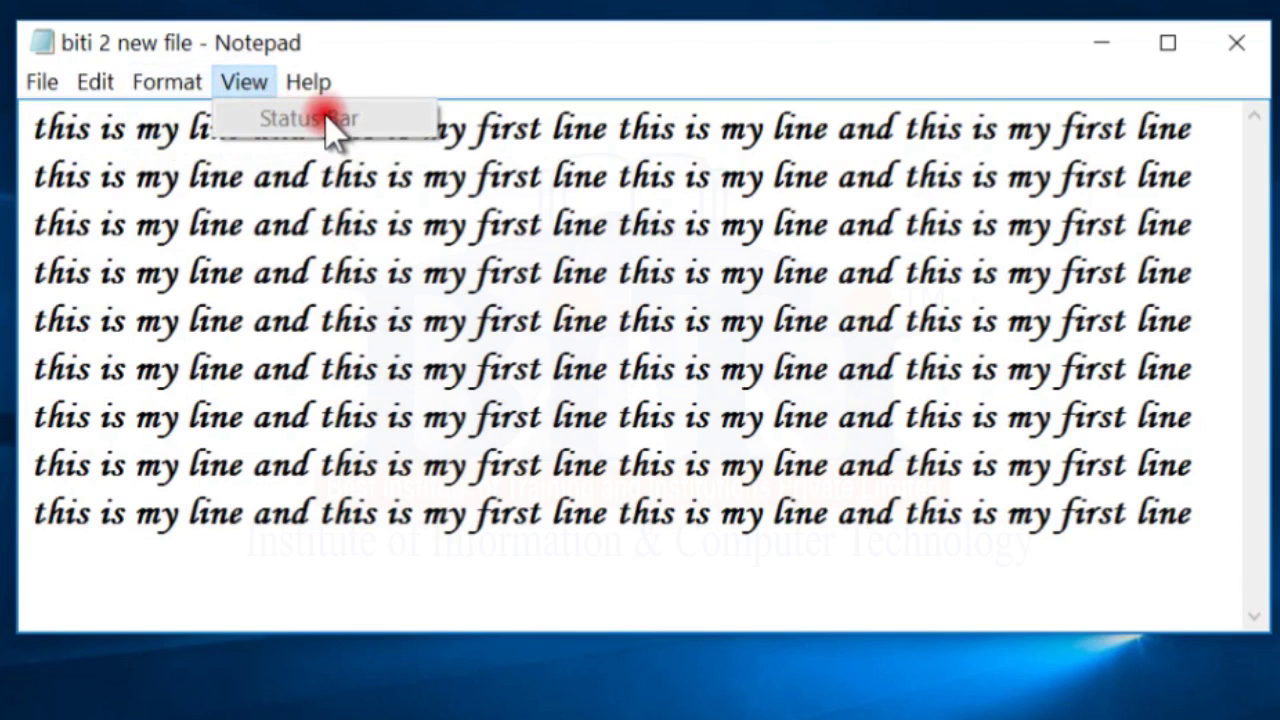
mouse_move(166, 82)
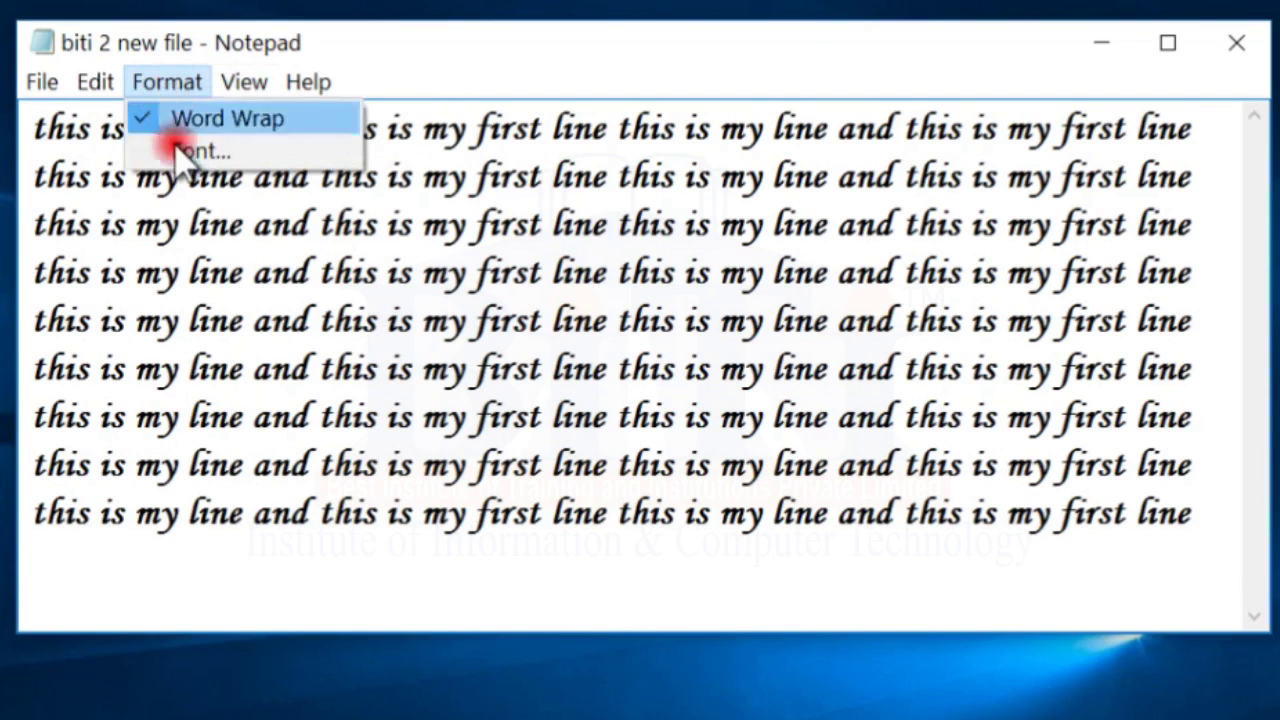
click(312, 437)
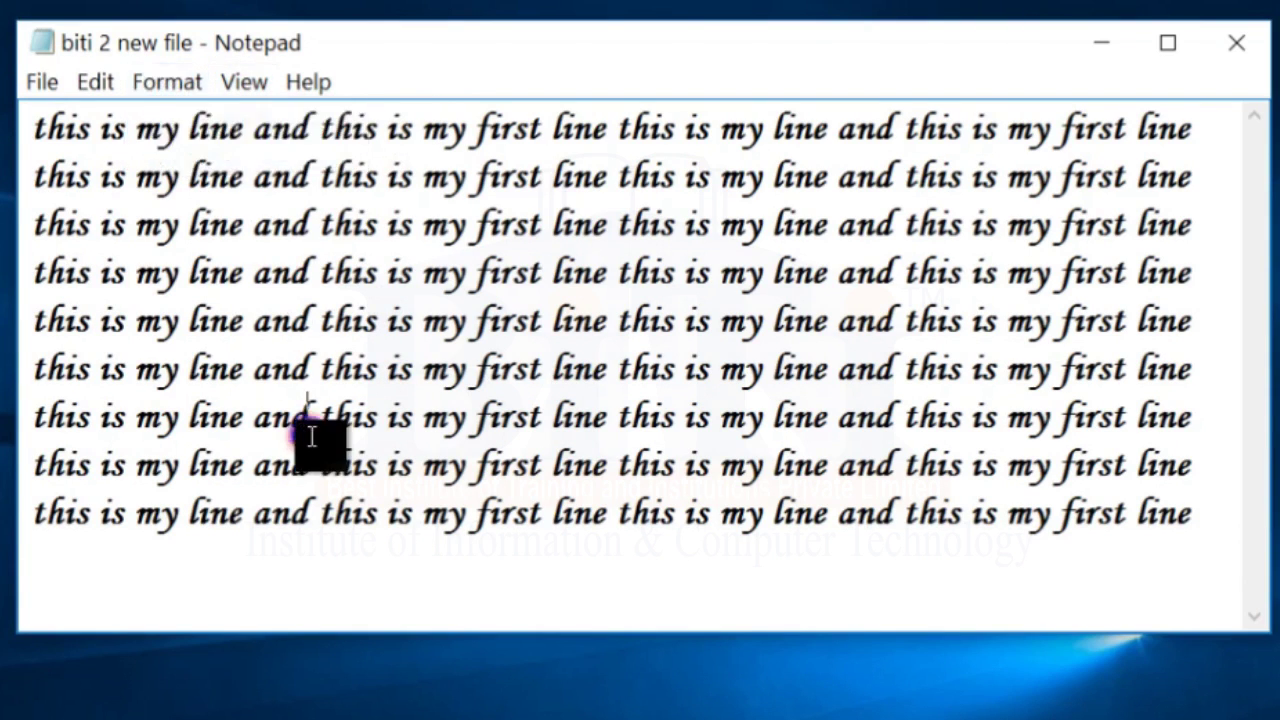
key(ctrl+a)
key(Delete)
Step: Turn off Word Wrap and check the Status Bar option
click(167, 82)
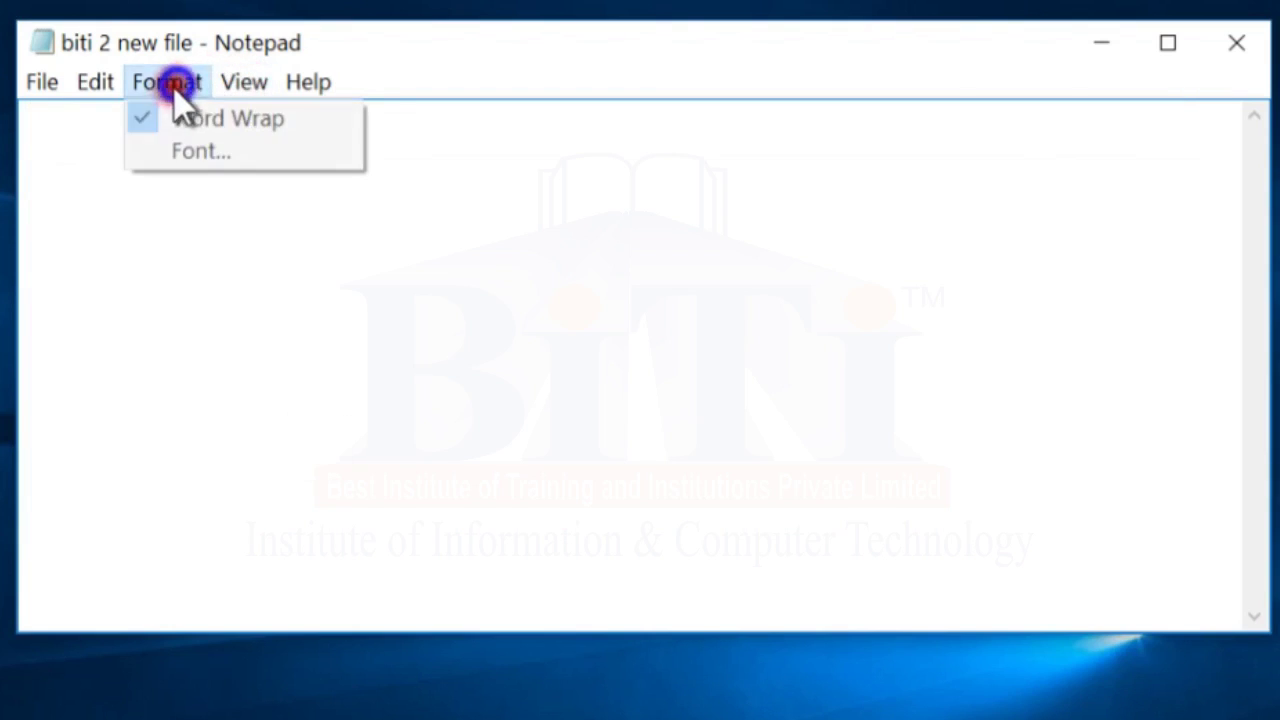
click(185, 117)
click(244, 82)
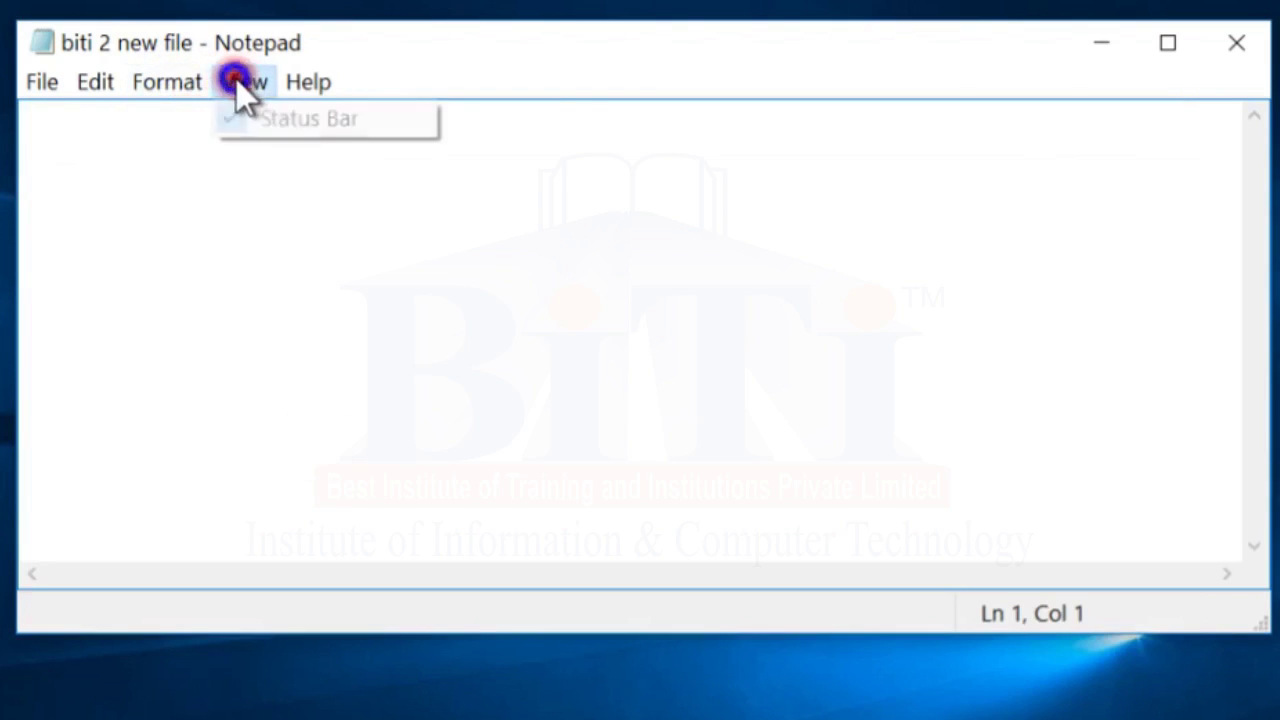
Step: Turn Word Wrap back on and check the Status Bar option again
click(168, 84)
click(168, 84)
click(185, 118)
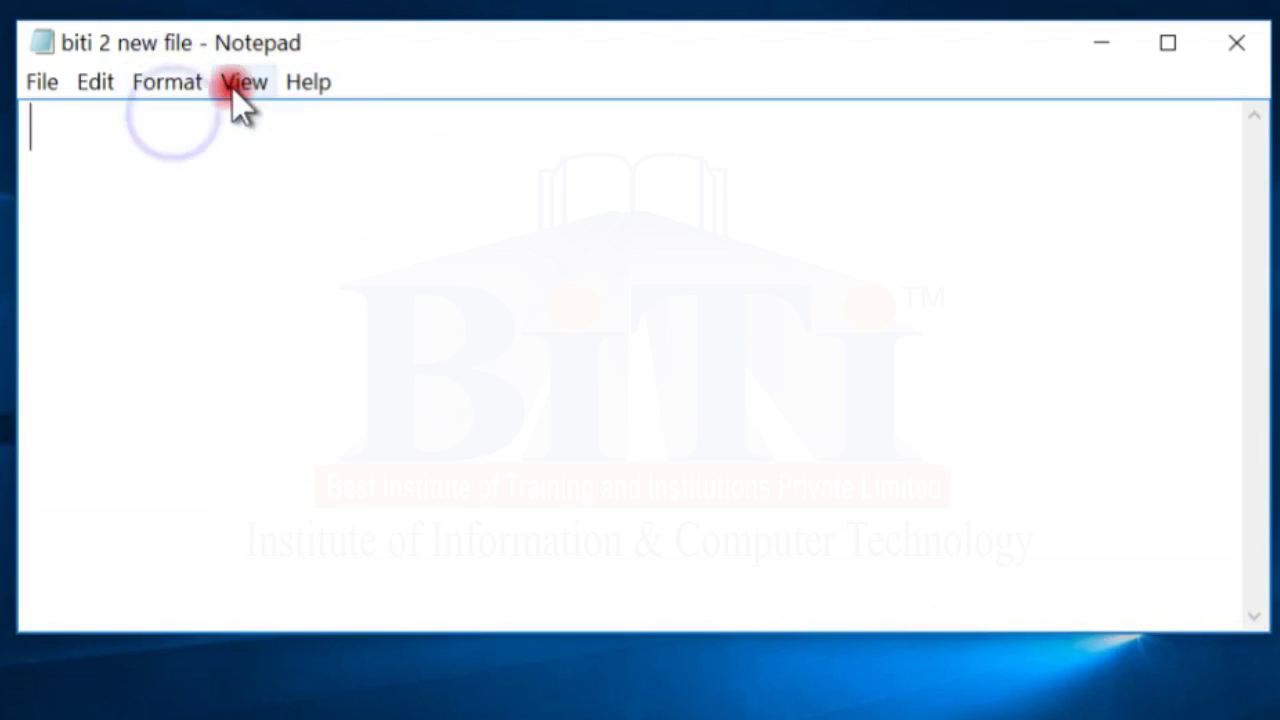
click(244, 82)
mouse_move(170, 88)
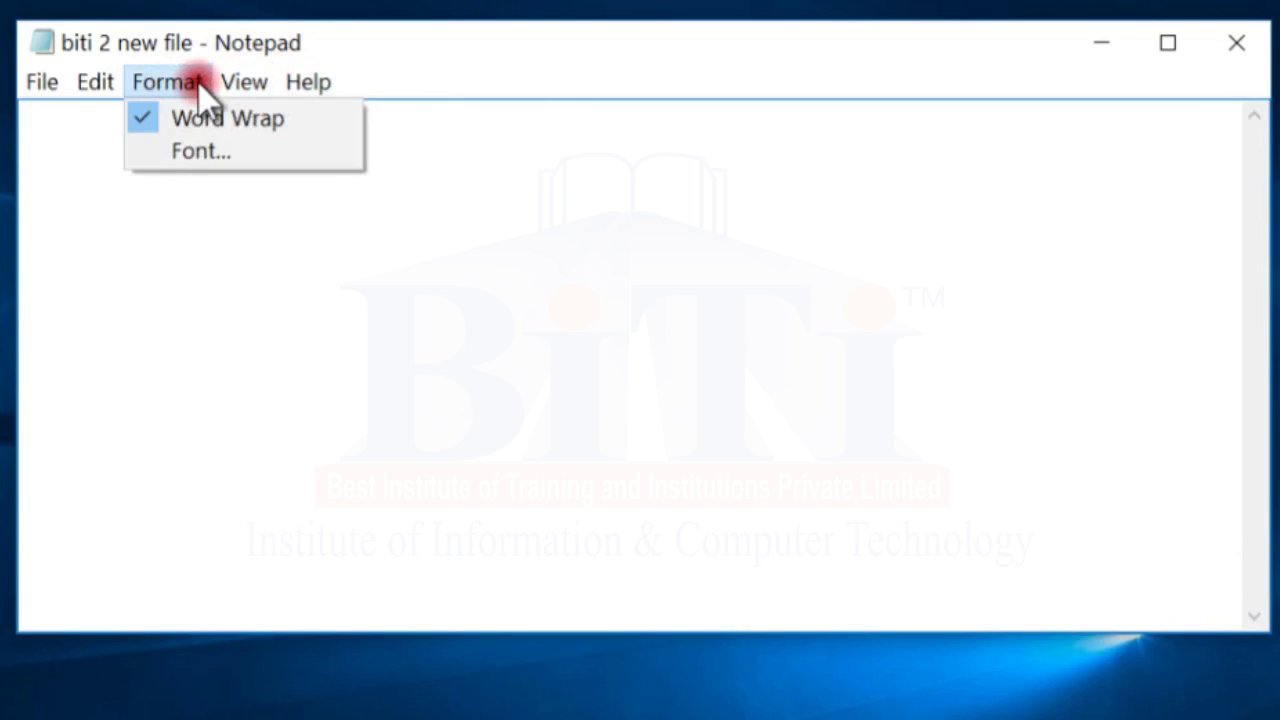
Step: Turn off Word Wrap and enter four lines: "dsflsdhf asdjfh asdflasd hf", "sldfasdhfkjasdhfasdf", "sadfkjasdfjasdf" and "ajsdfjasdlkfdjasdlkdfjs"
click(186, 120)
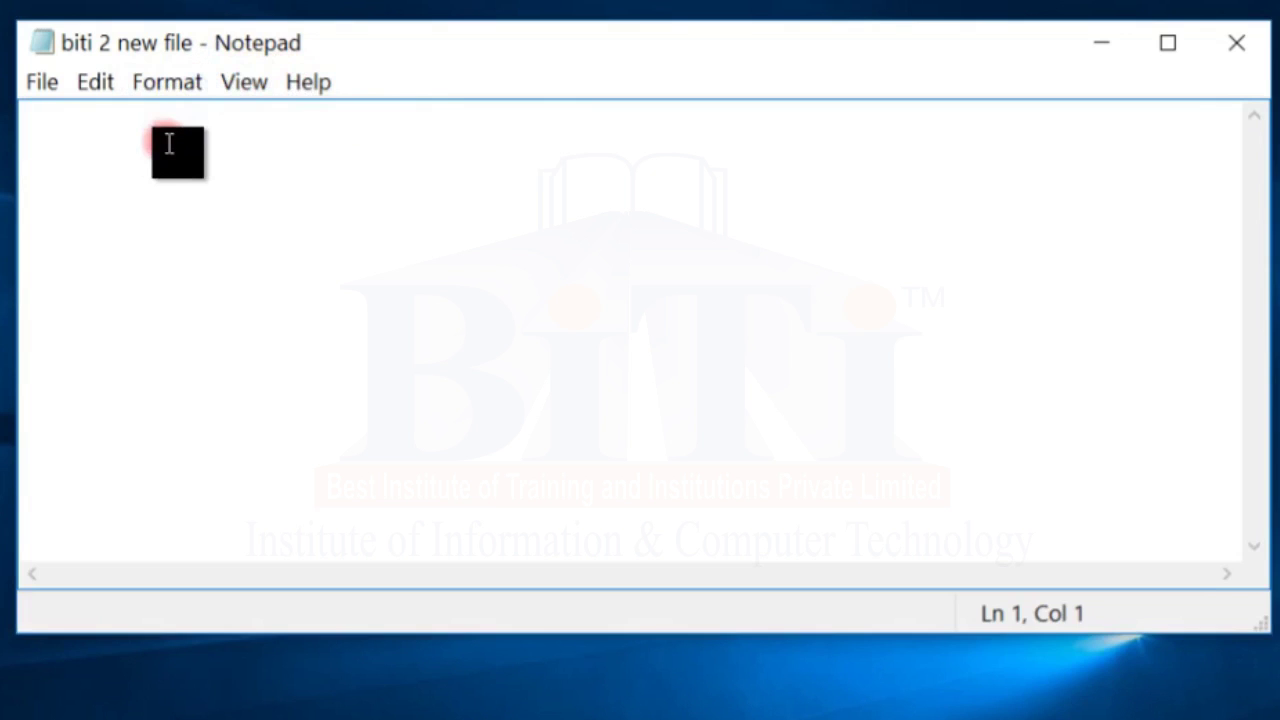
text(dsflsdhf asdjfh asdflasd hf)
key(Return)
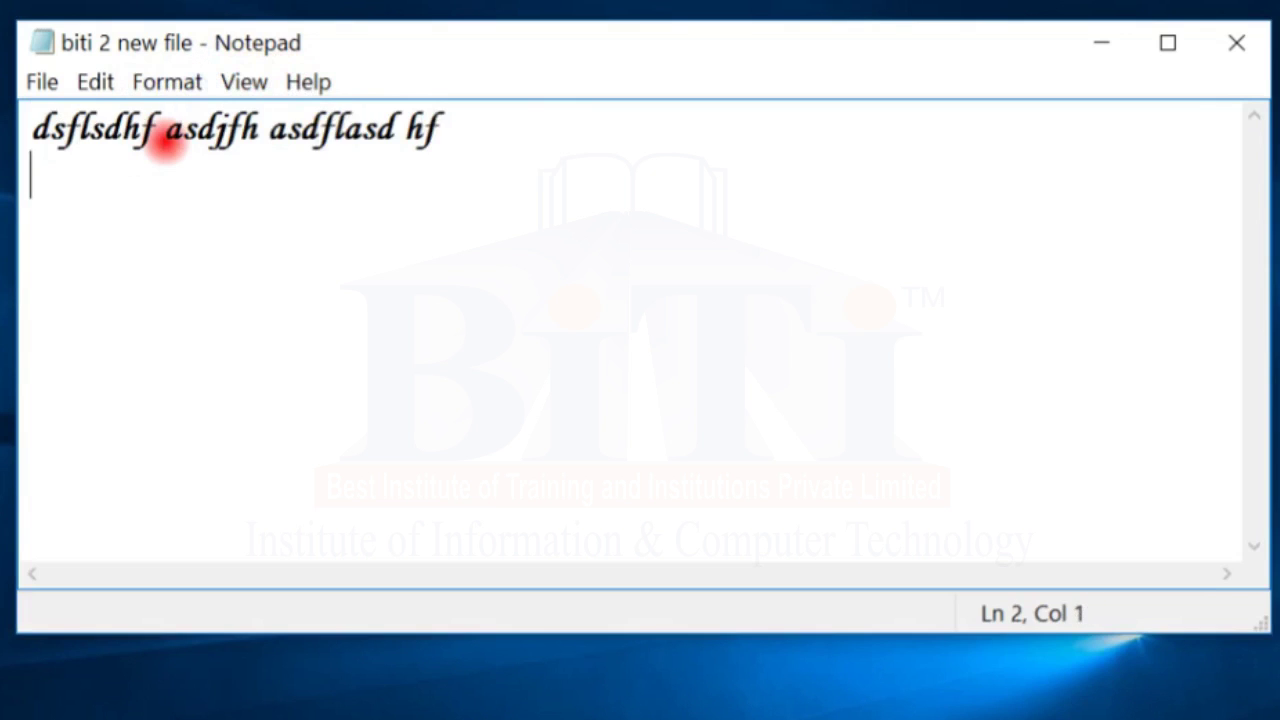
text(sldfasdhfkjasdhfasdf sadfkjasdfjasdf)
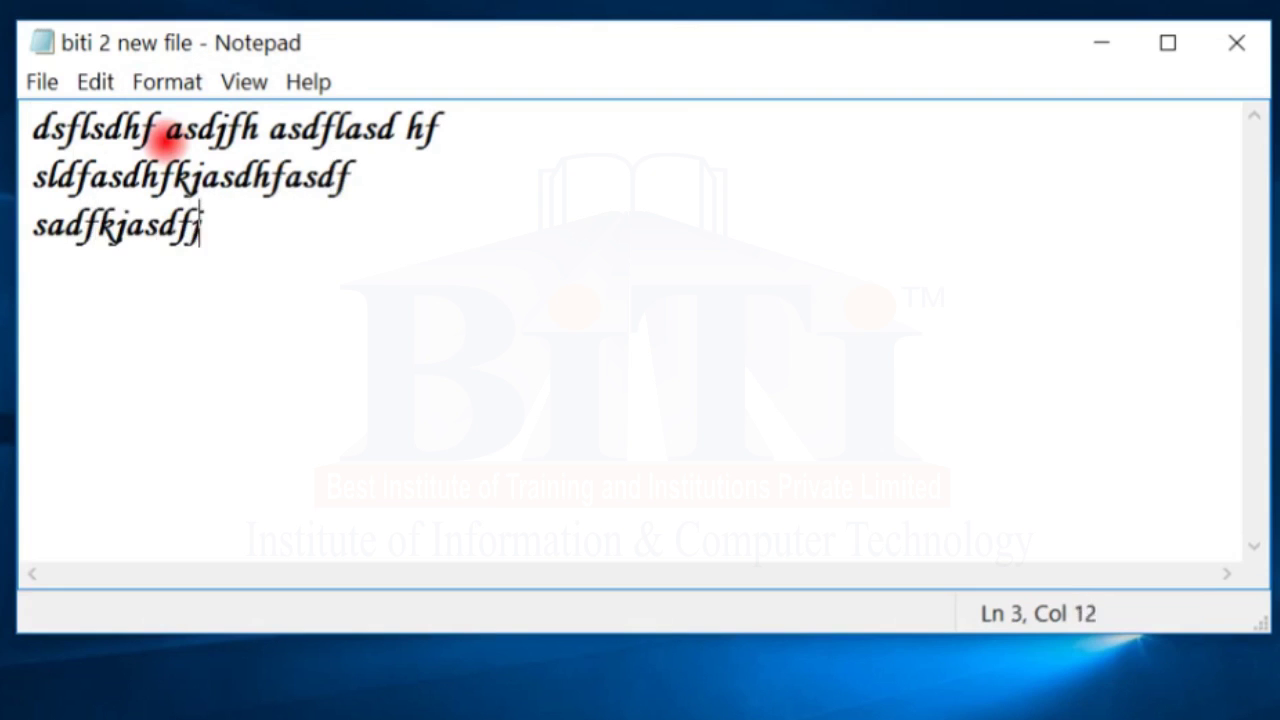
key(Return)
text(ajsdfjasdlkfdjasdlkdfjs)
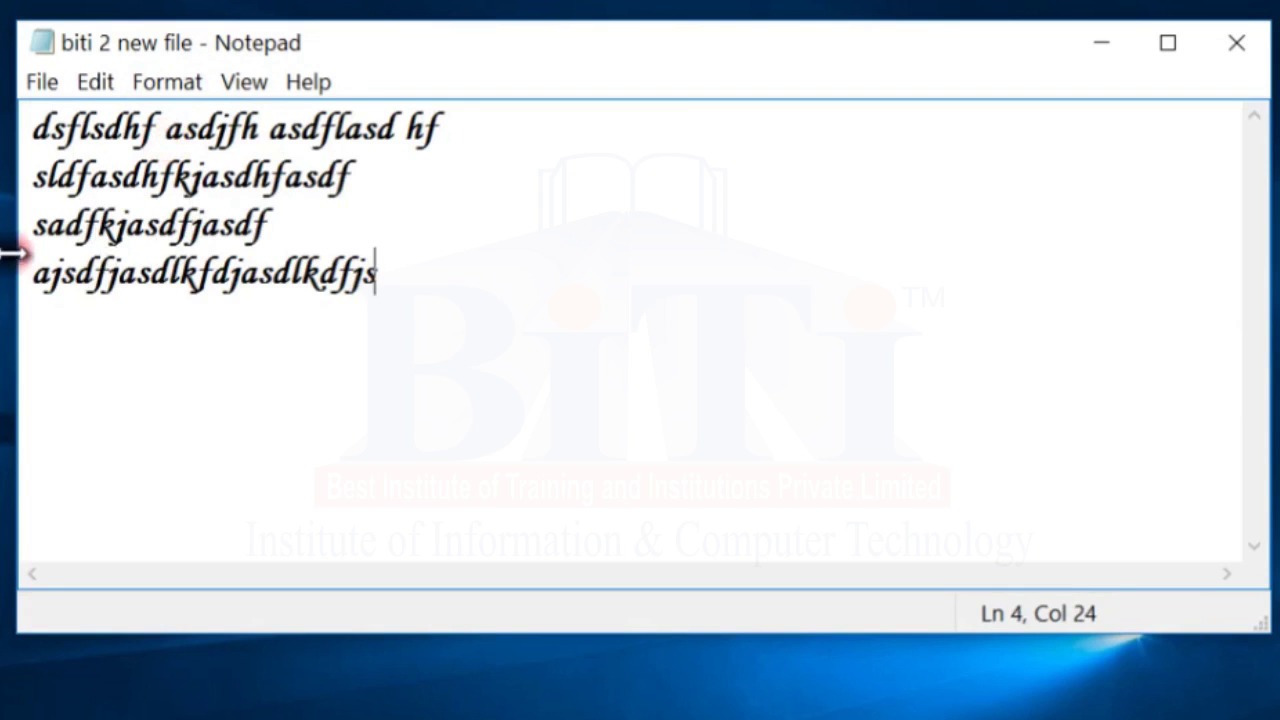
Step: Place the cursor in the second line, turn on Word Wrap and check the Status Bar option
click(190, 177)
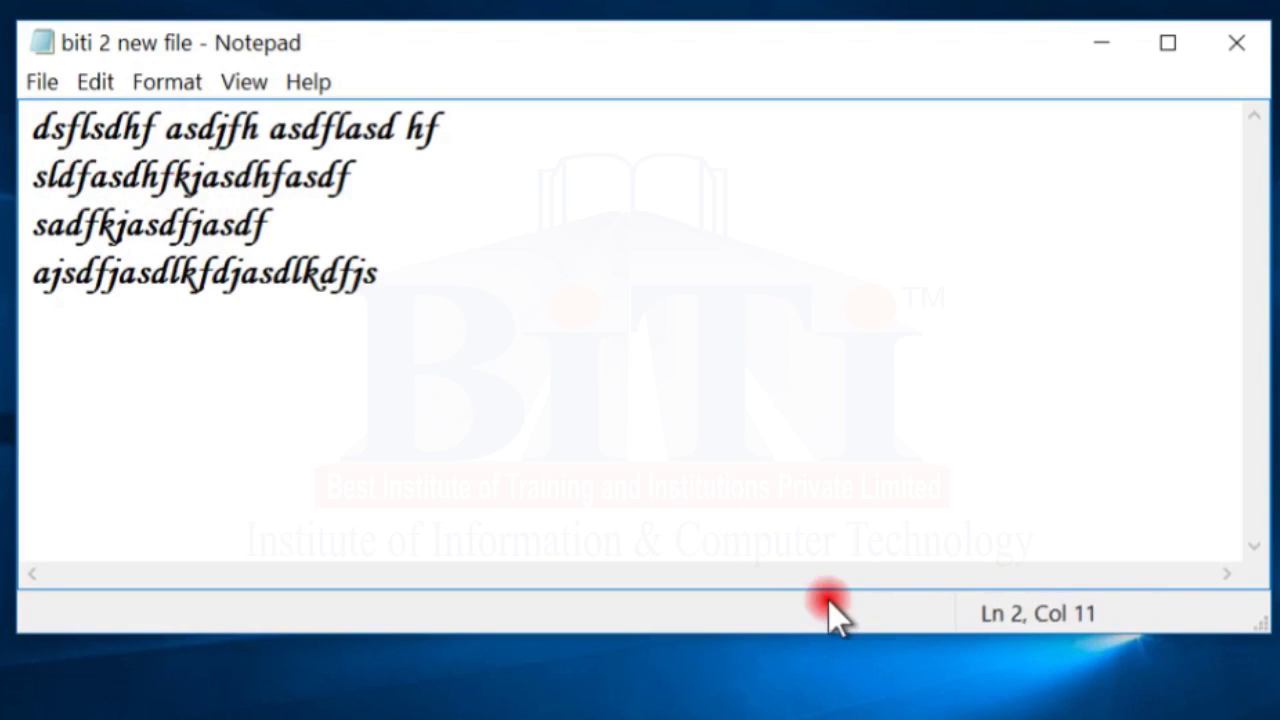
click(166, 82)
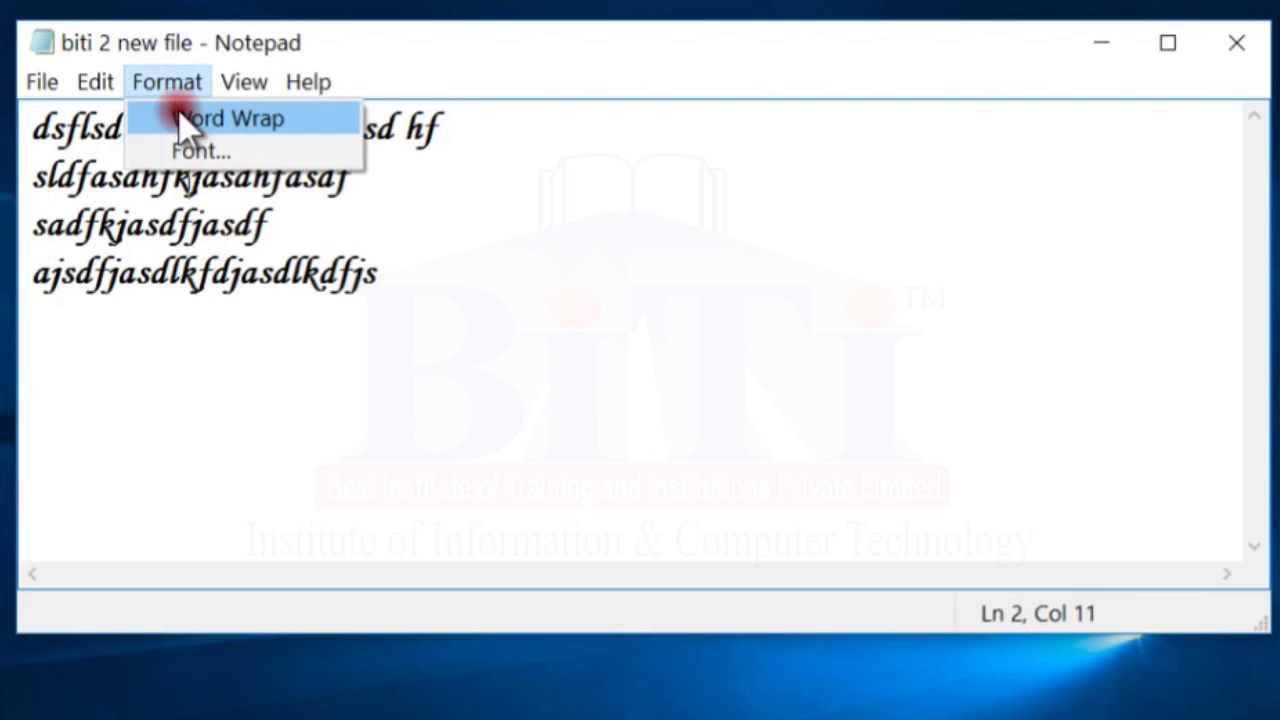
click(183, 120)
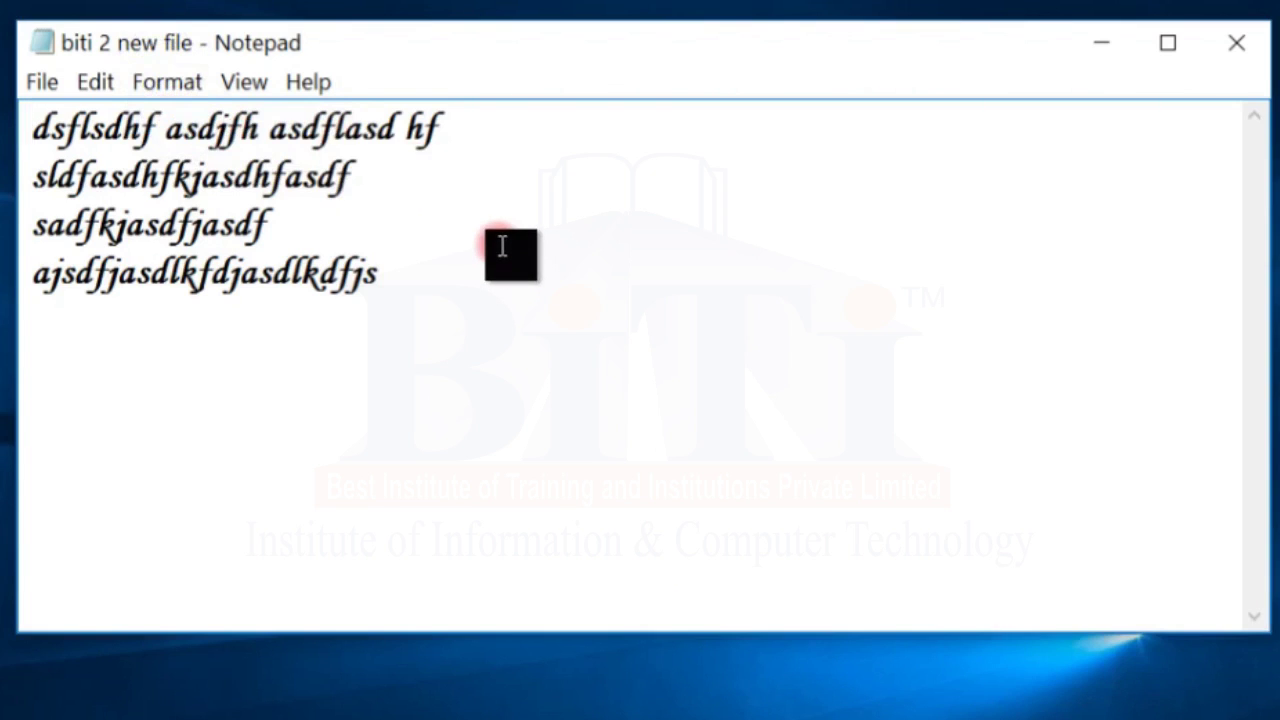
drag(140, 176, 364, 228)
click(368, 280)
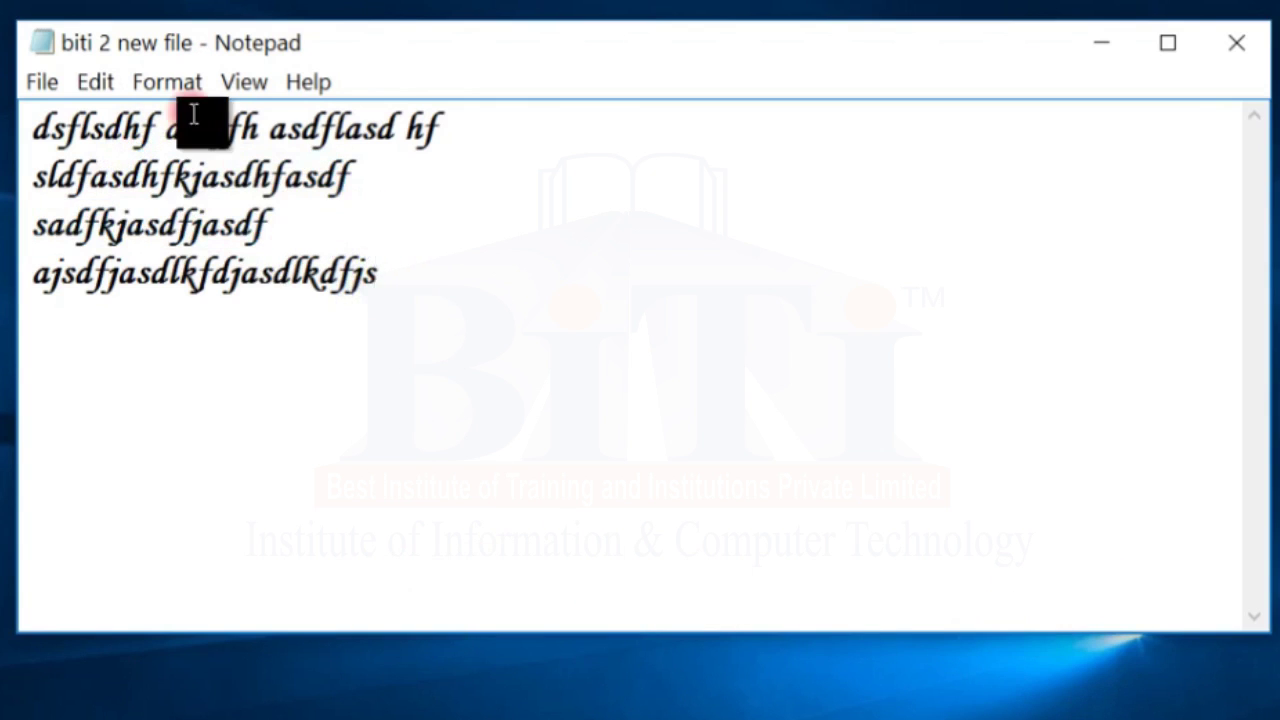
click(244, 83)
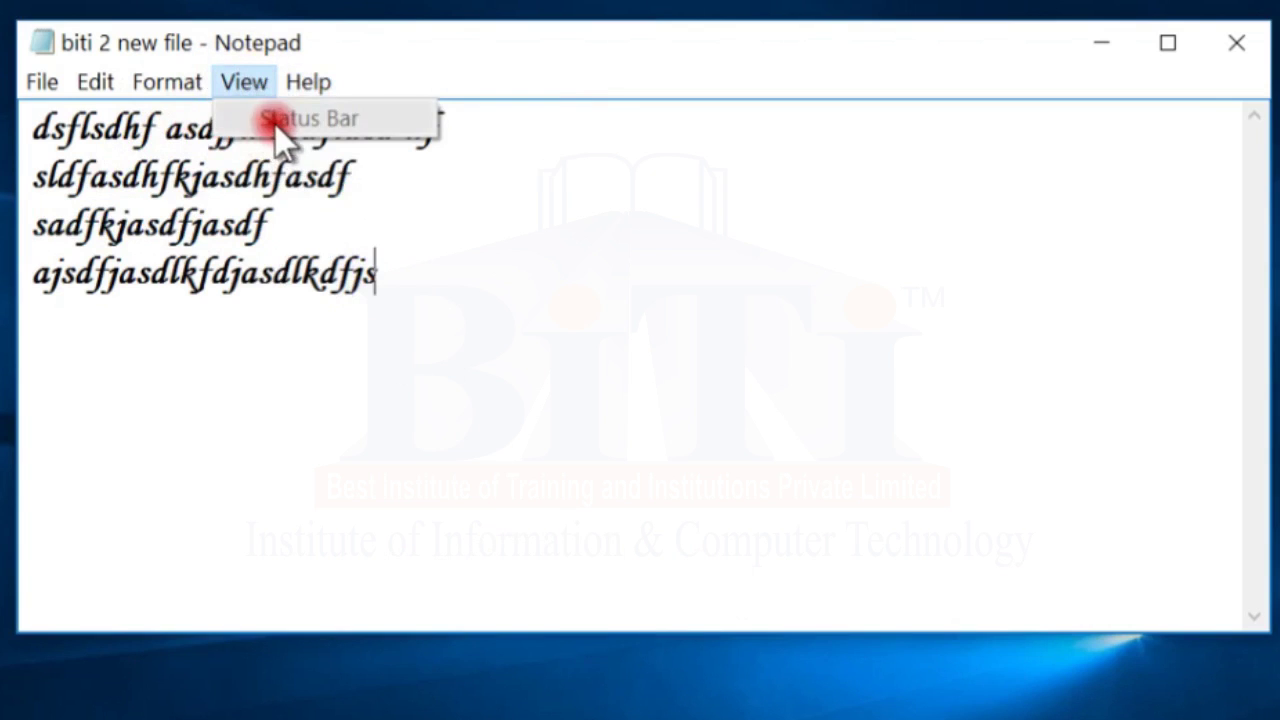
Step: Switch Word Wrap off and on again, and recheck the Status Bar option
mouse_move(130, 88)
click(186, 118)
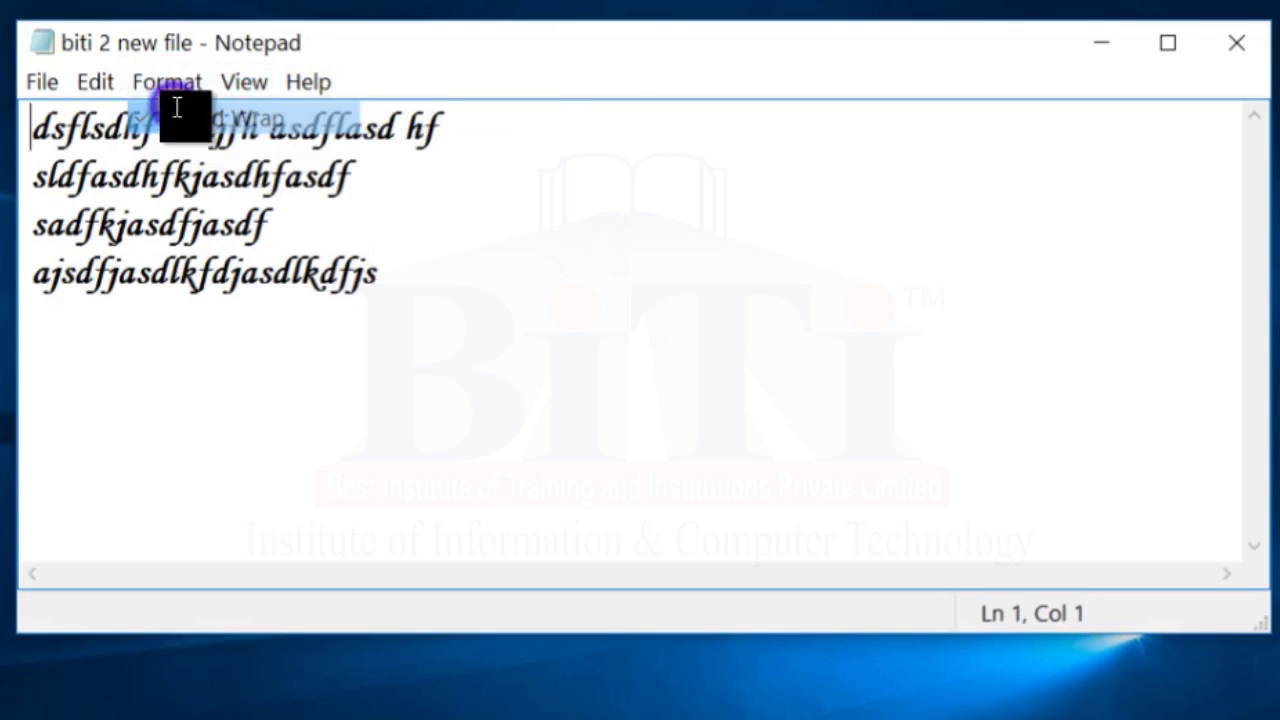
click(178, 86)
click(180, 116)
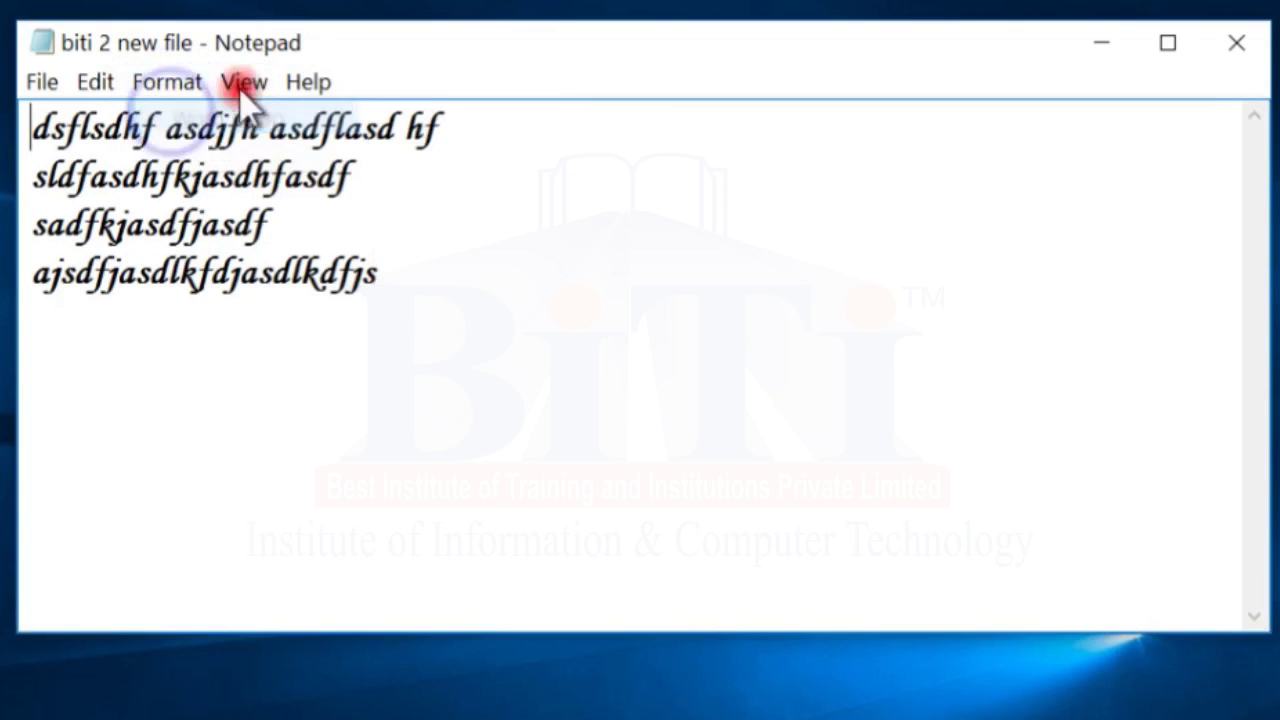
click(258, 85)
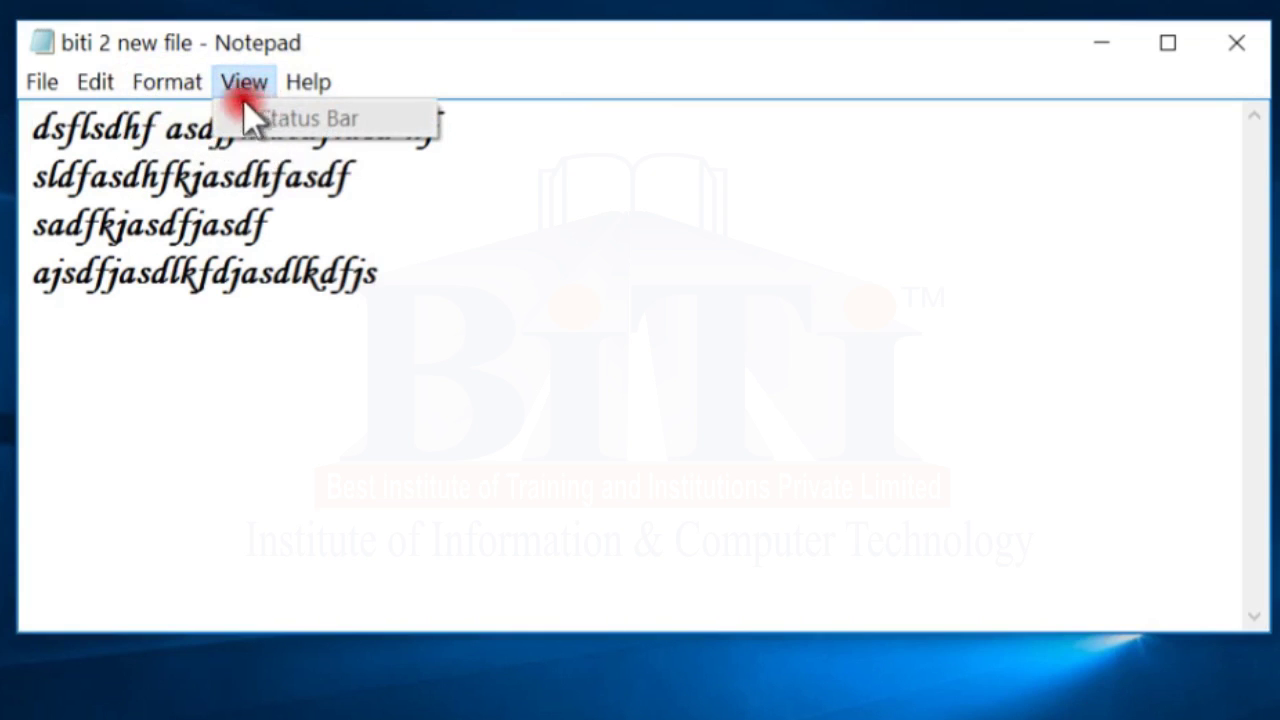
Step: Look over Notepad's View Help and About Notepad commands without opening either one
click(293, 85)
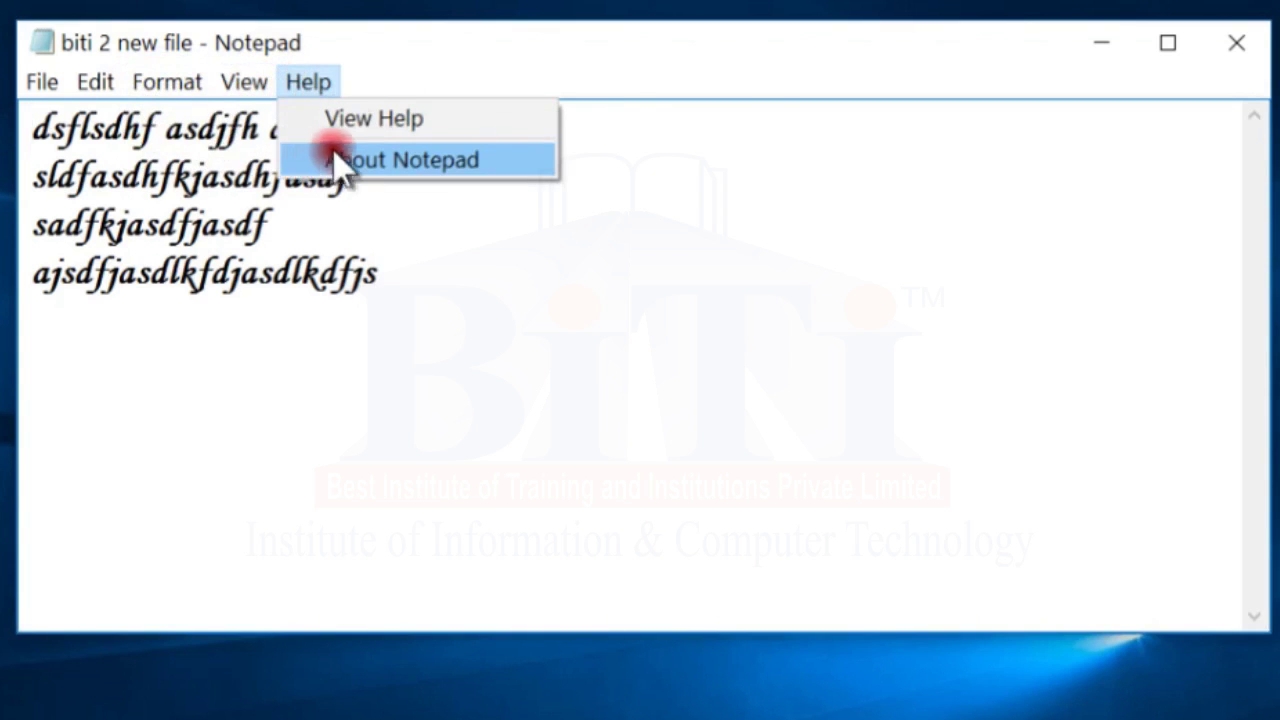
click(320, 271)
click(286, 80)
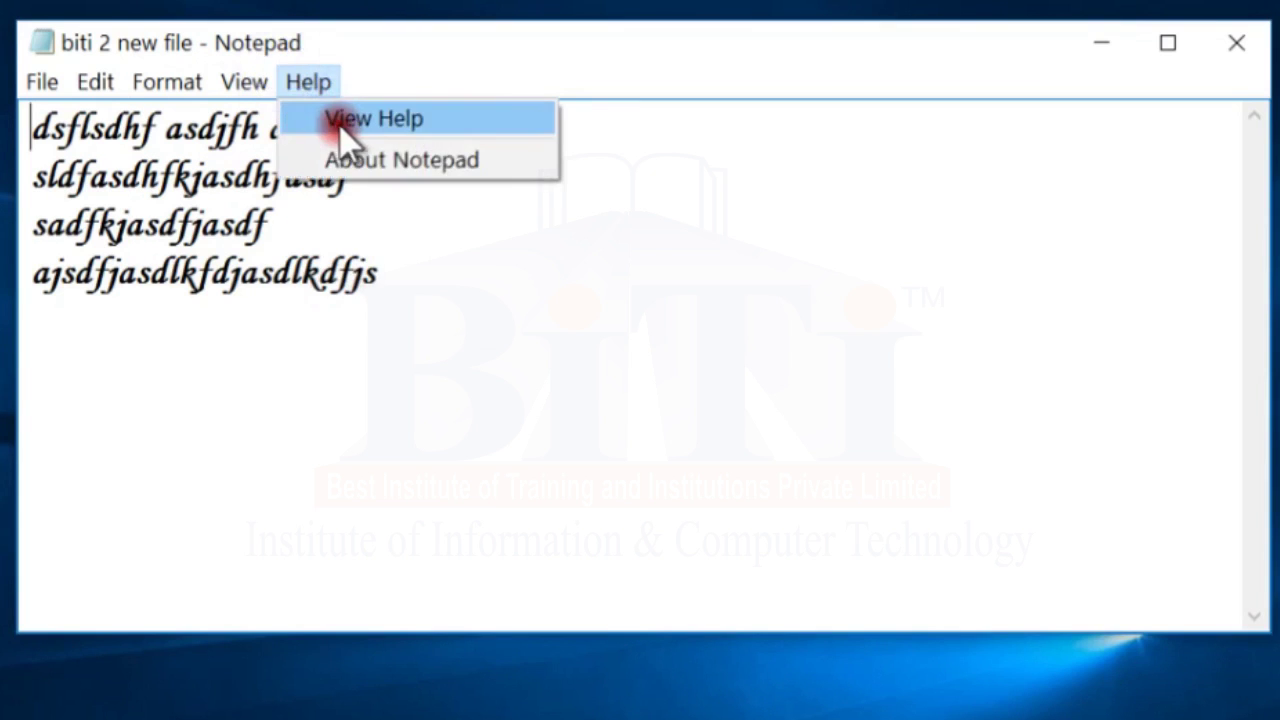
click(258, 282)
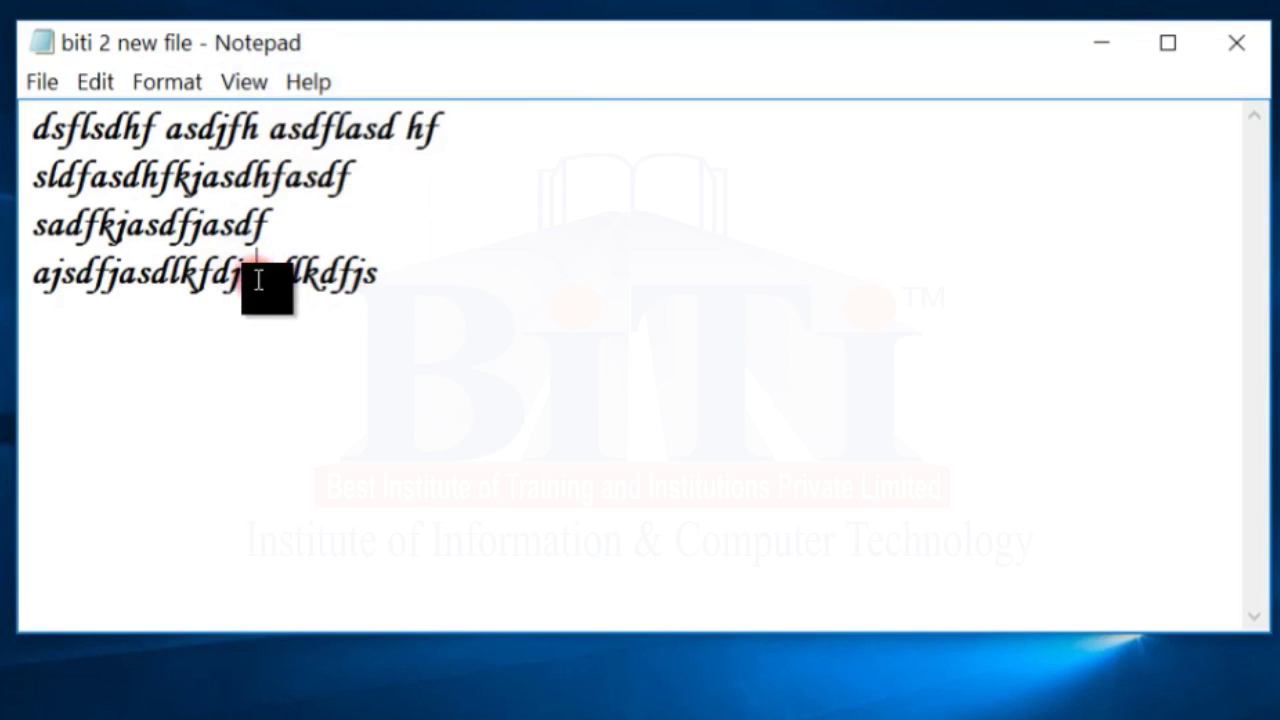
click(308, 84)
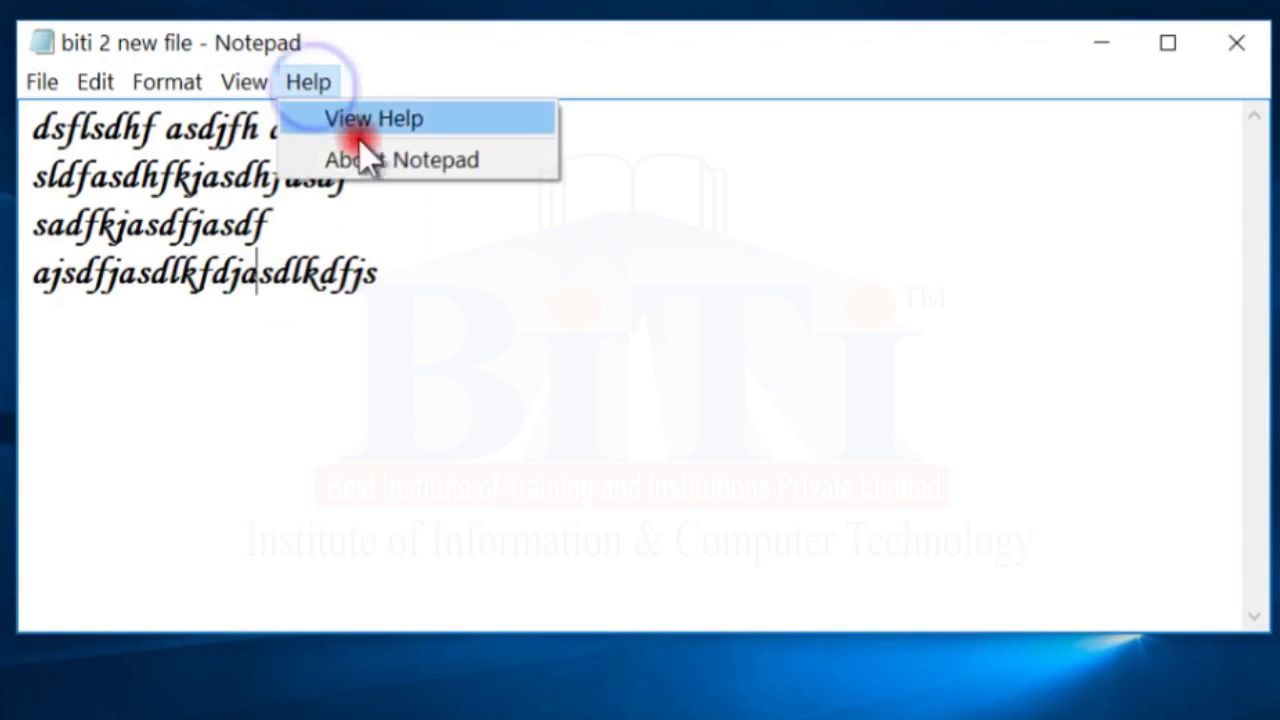
click(306, 81)
click(306, 81)
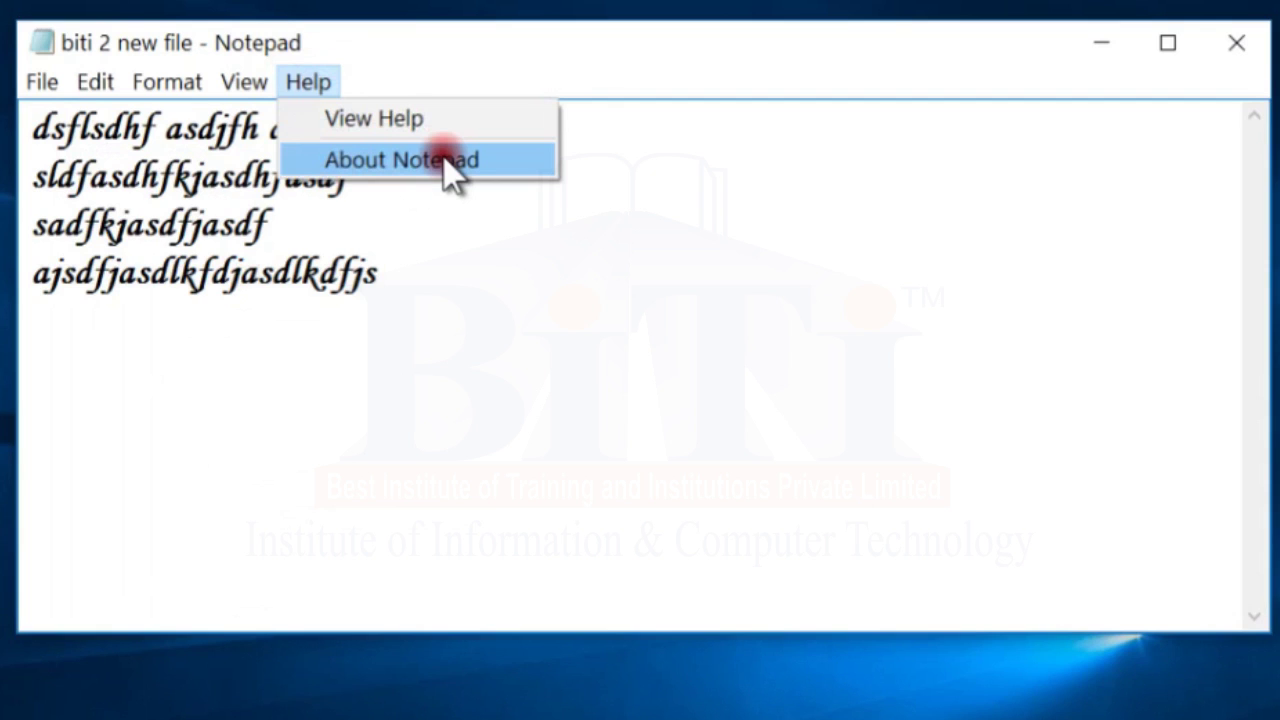
click(416, 300)
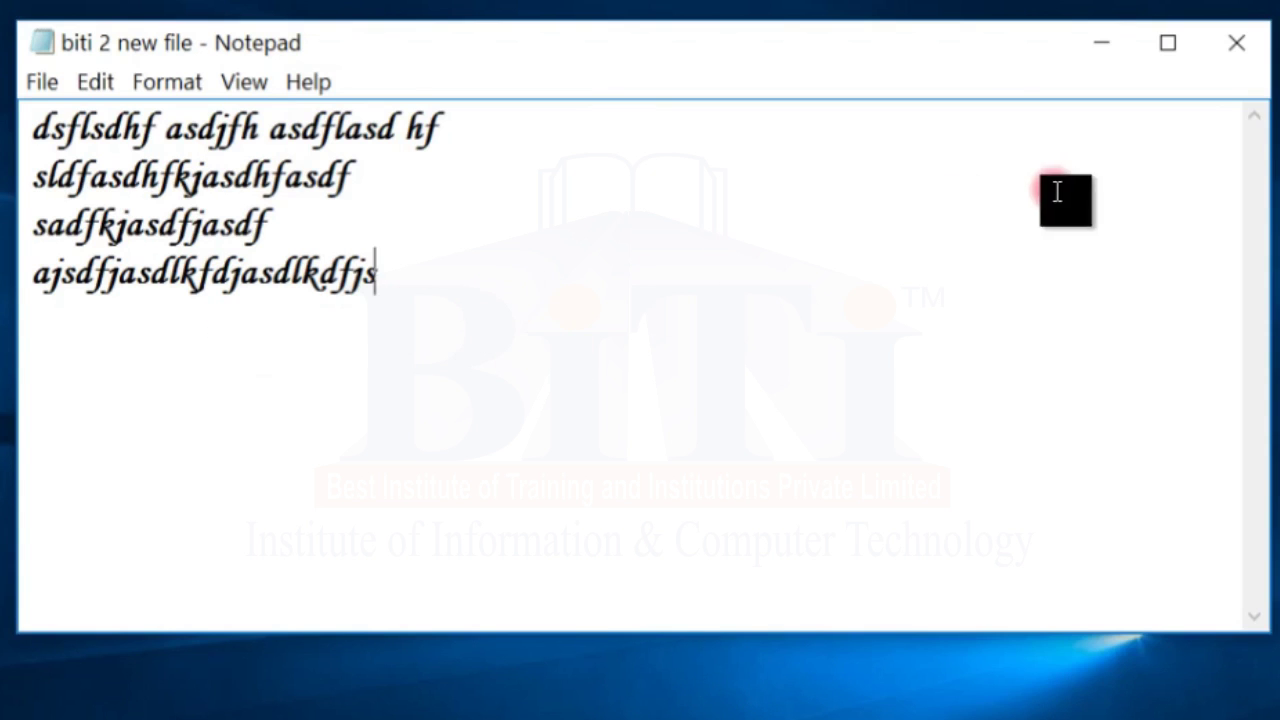
Step: Close the "biti 2 new file" document and save its changes
click(1238, 44)
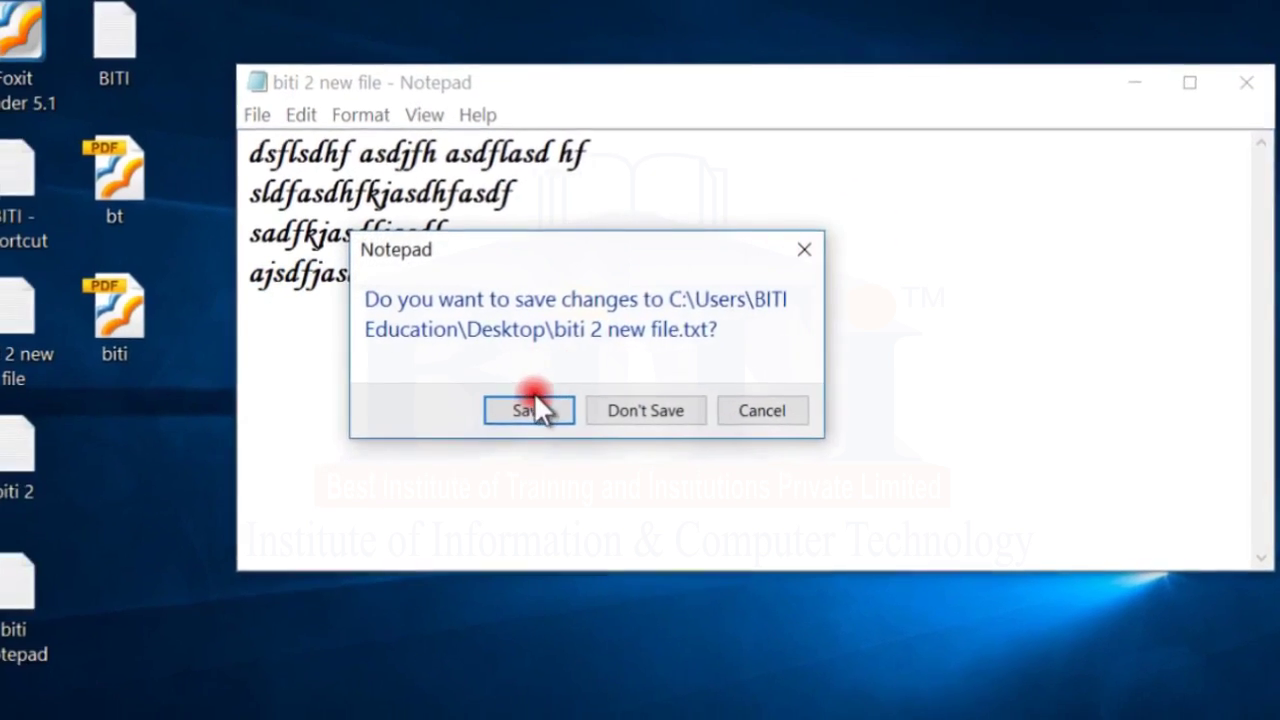
click(533, 407)
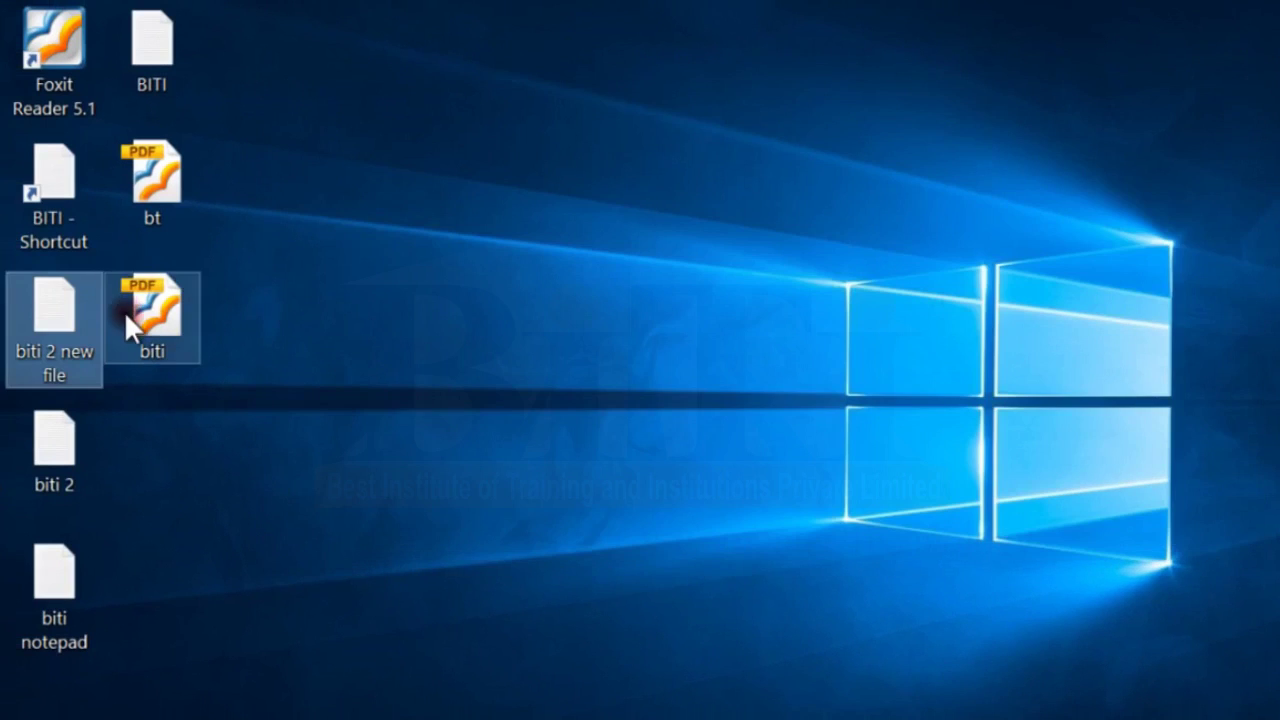
Step: Open the "biti" PDF from the desktop with Notepad, without making Notepad the default for .pdf files
click(128, 313)
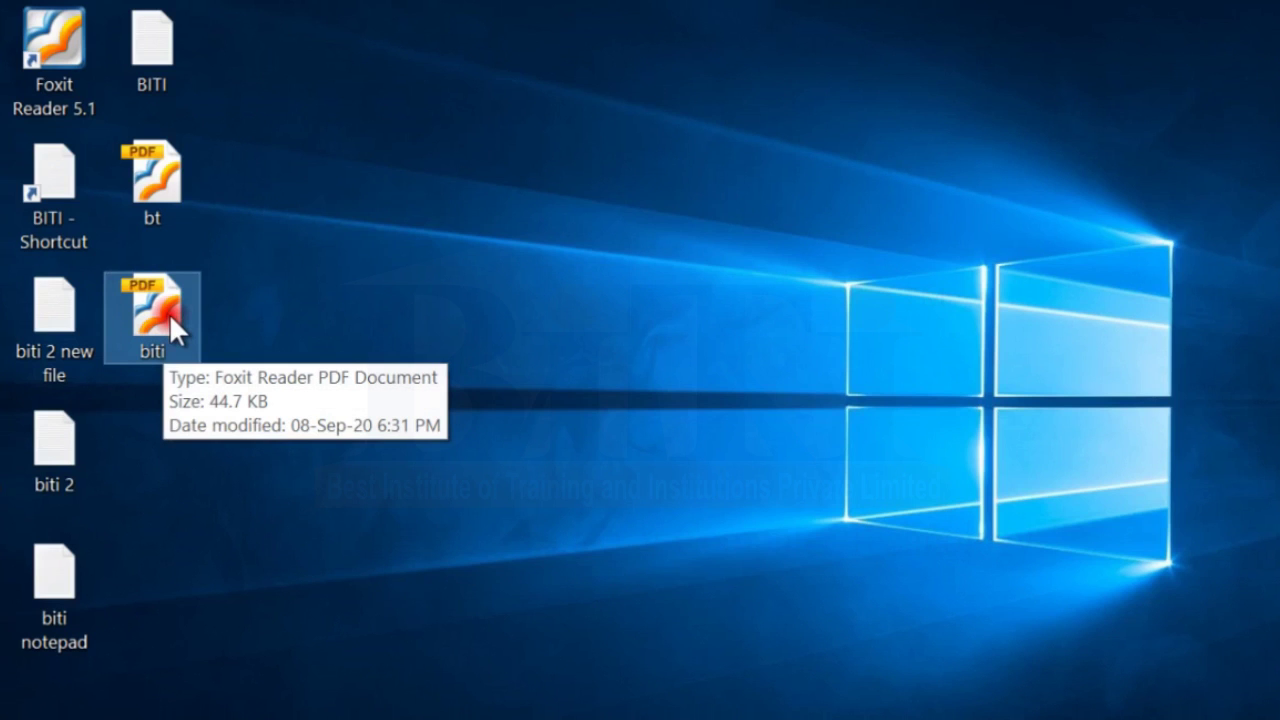
right_click(158, 301)
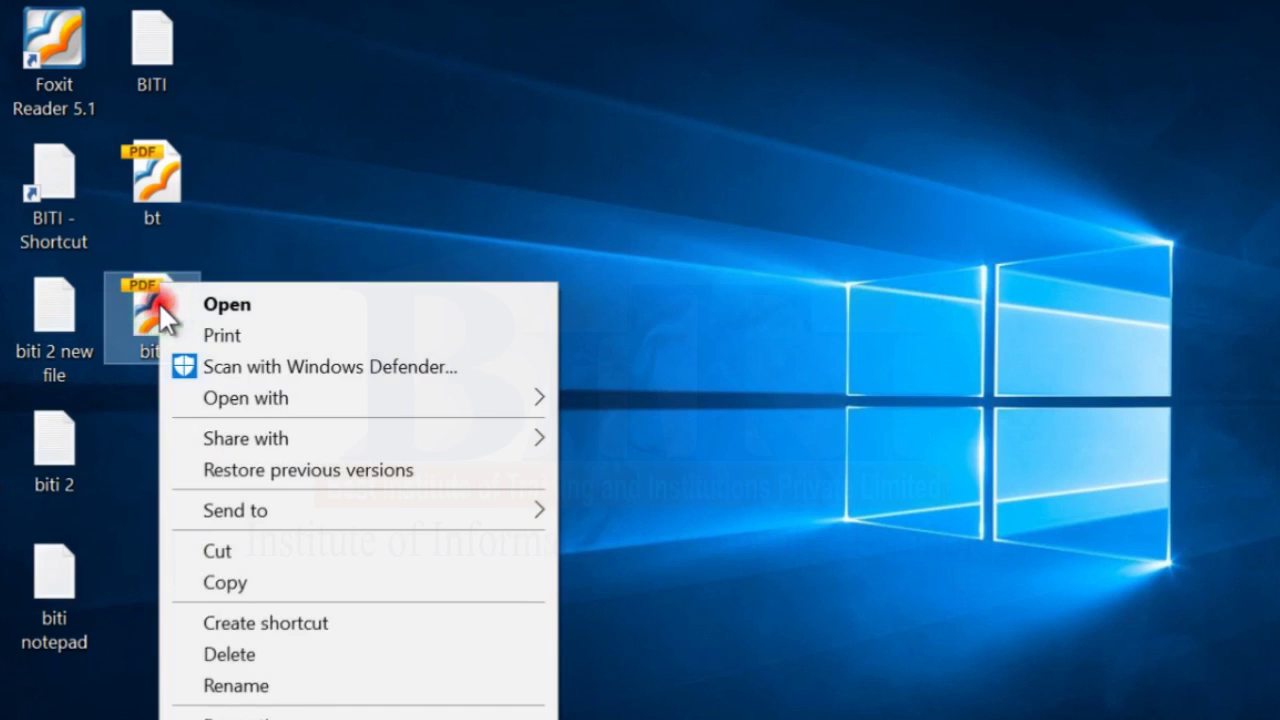
click(338, 398)
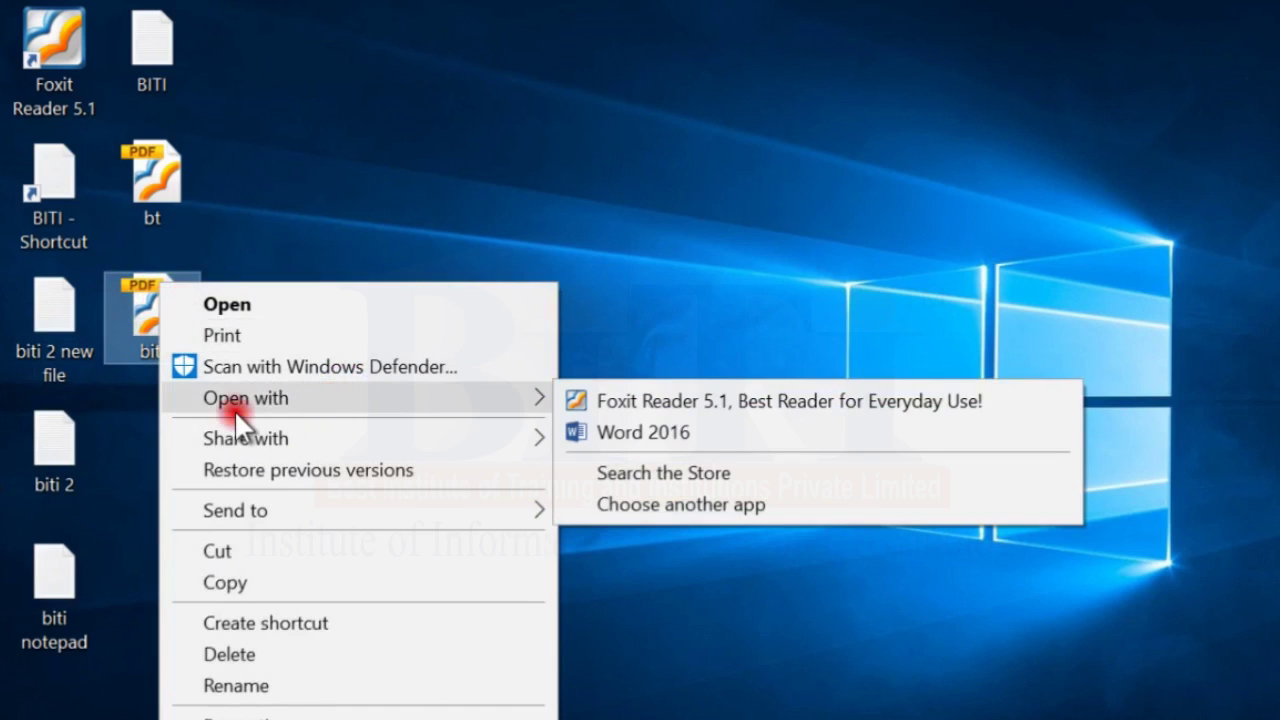
click(575, 505)
click(653, 503)
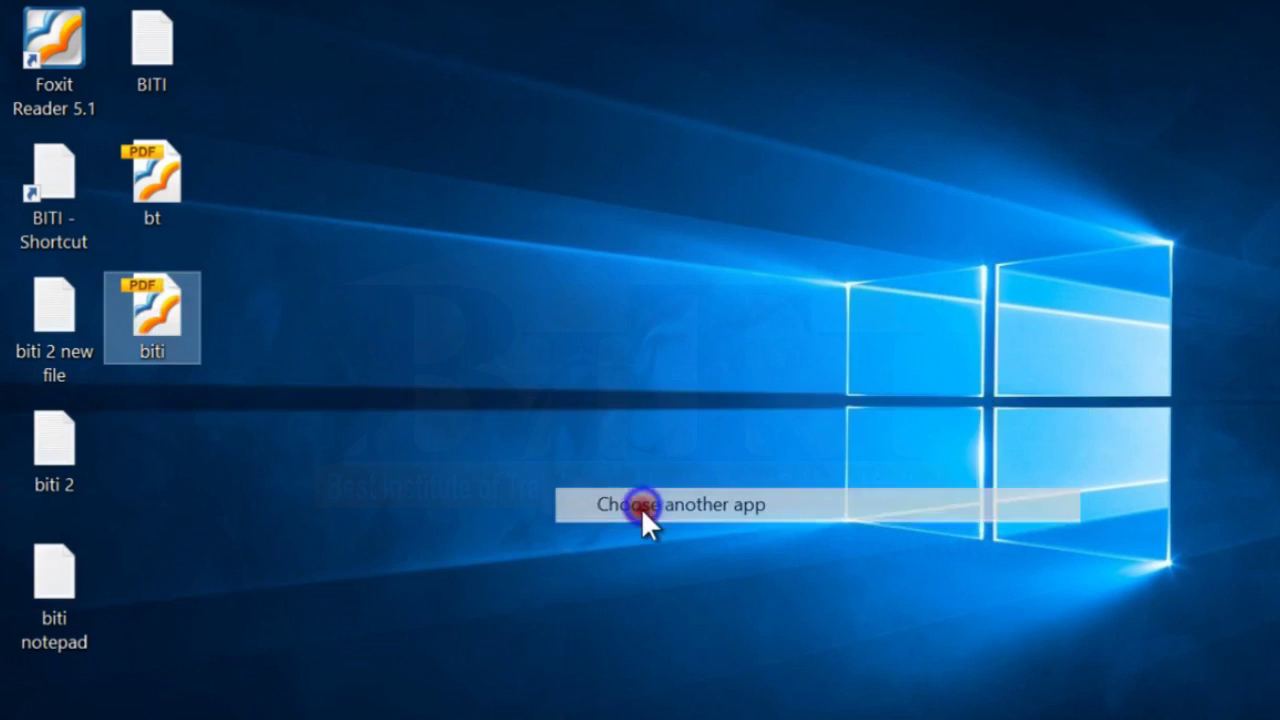
click(440, 454)
scroll(490, 496, down, 3)
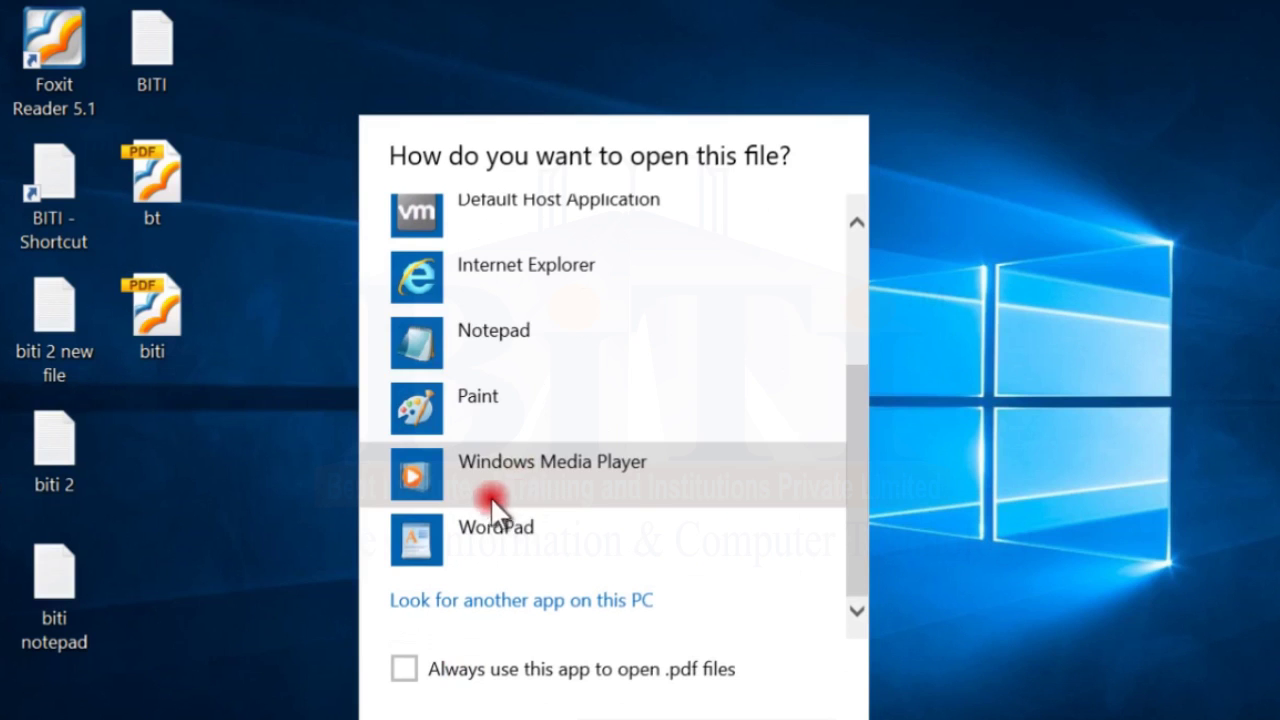
click(493, 325)
click(706, 719)
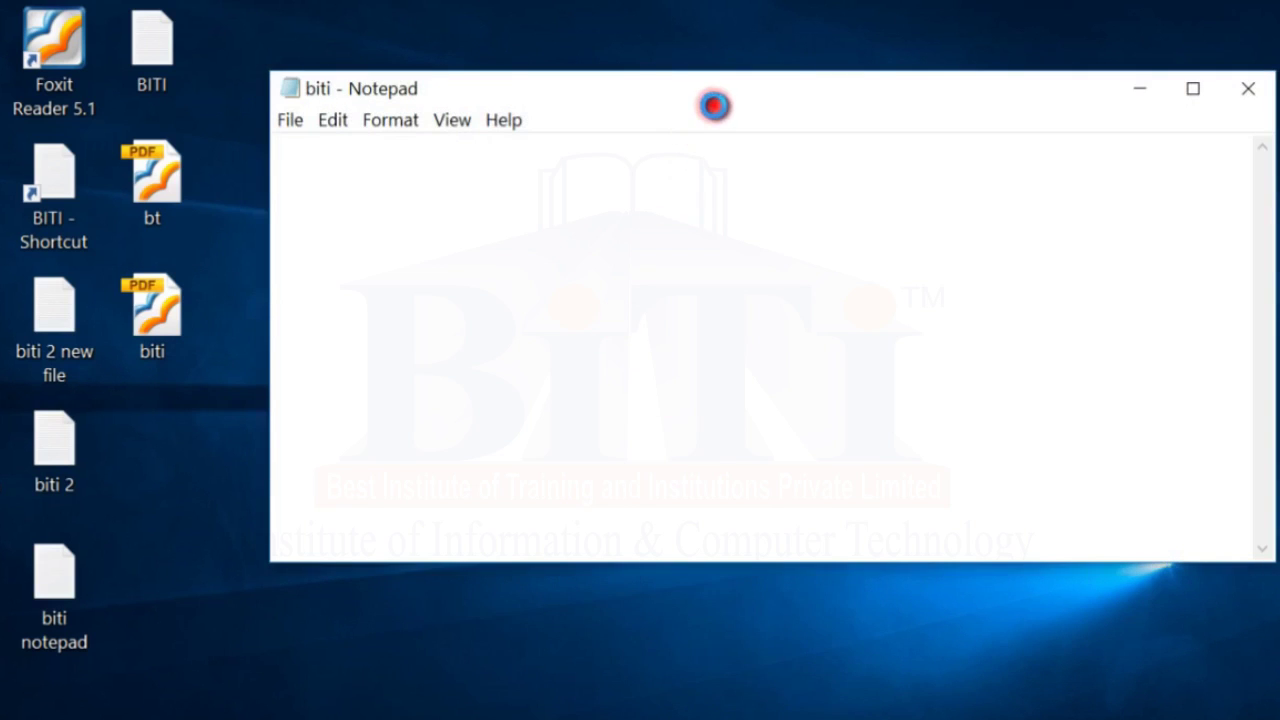
Step: Look through the PDF's contents in Notepad, and close the file
scroll(657, 214, down, 15)
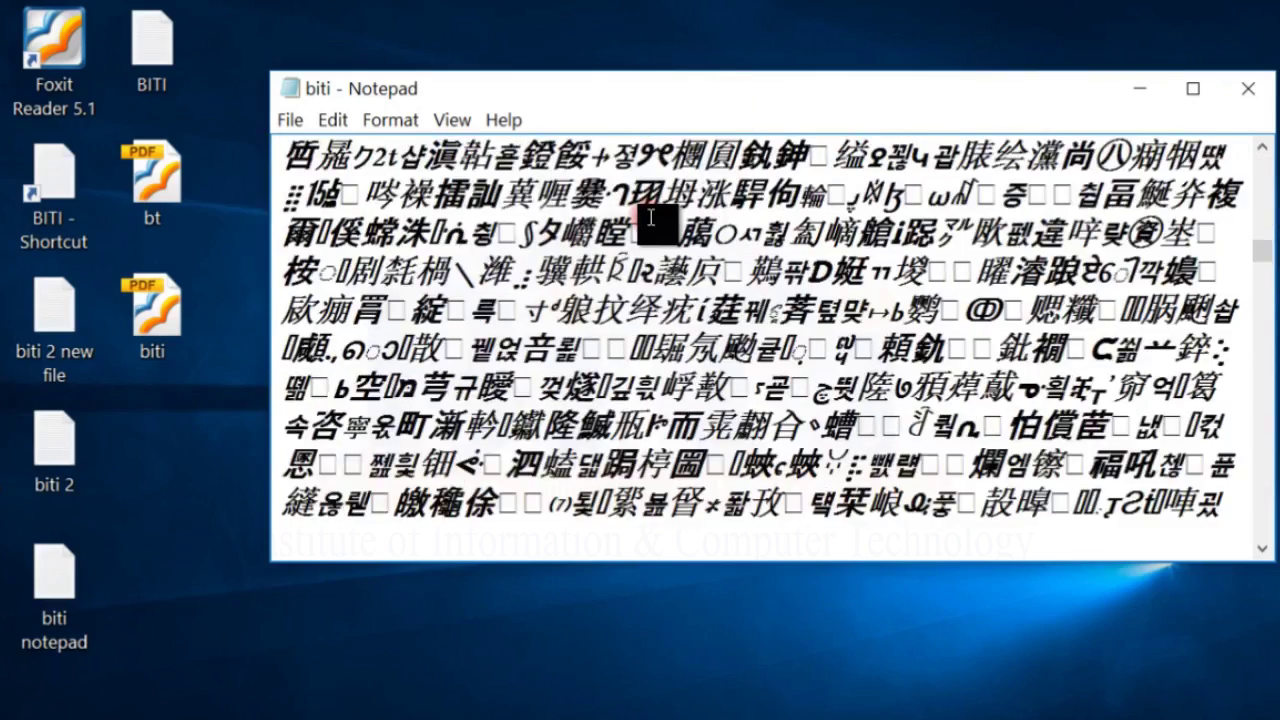
scroll(677, 262, up, 10)
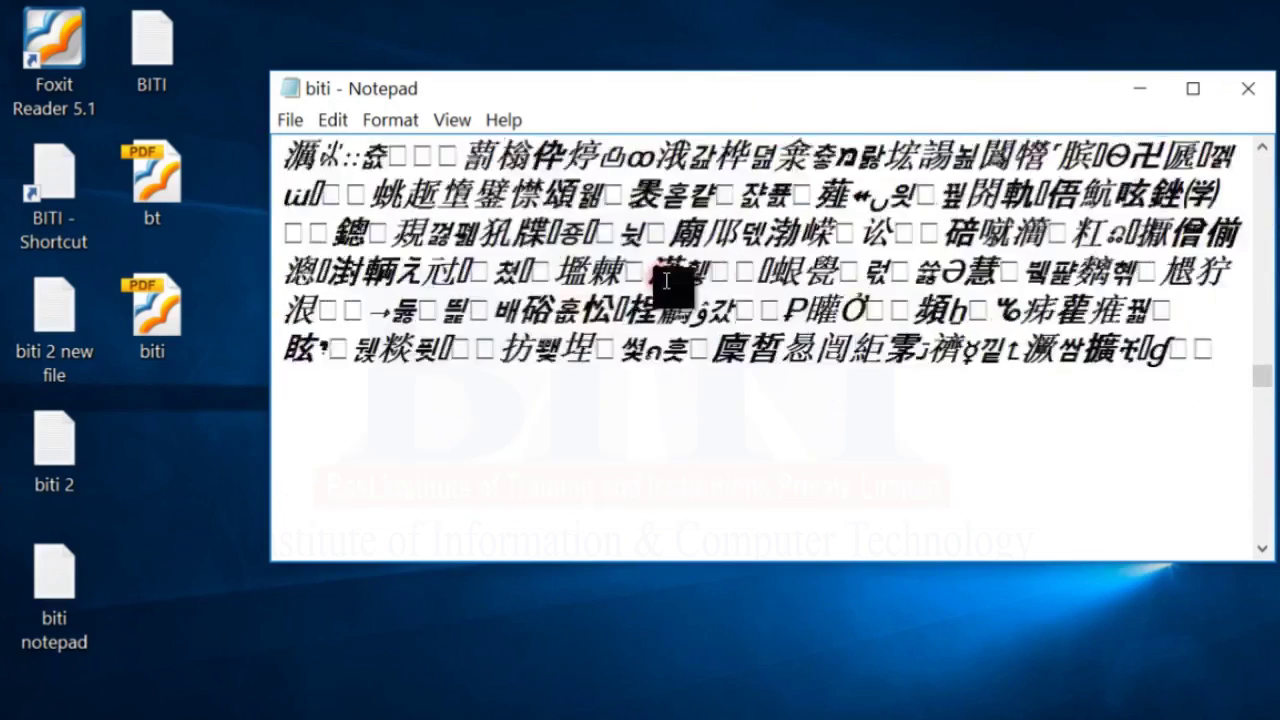
scroll(659, 282, up, 6)
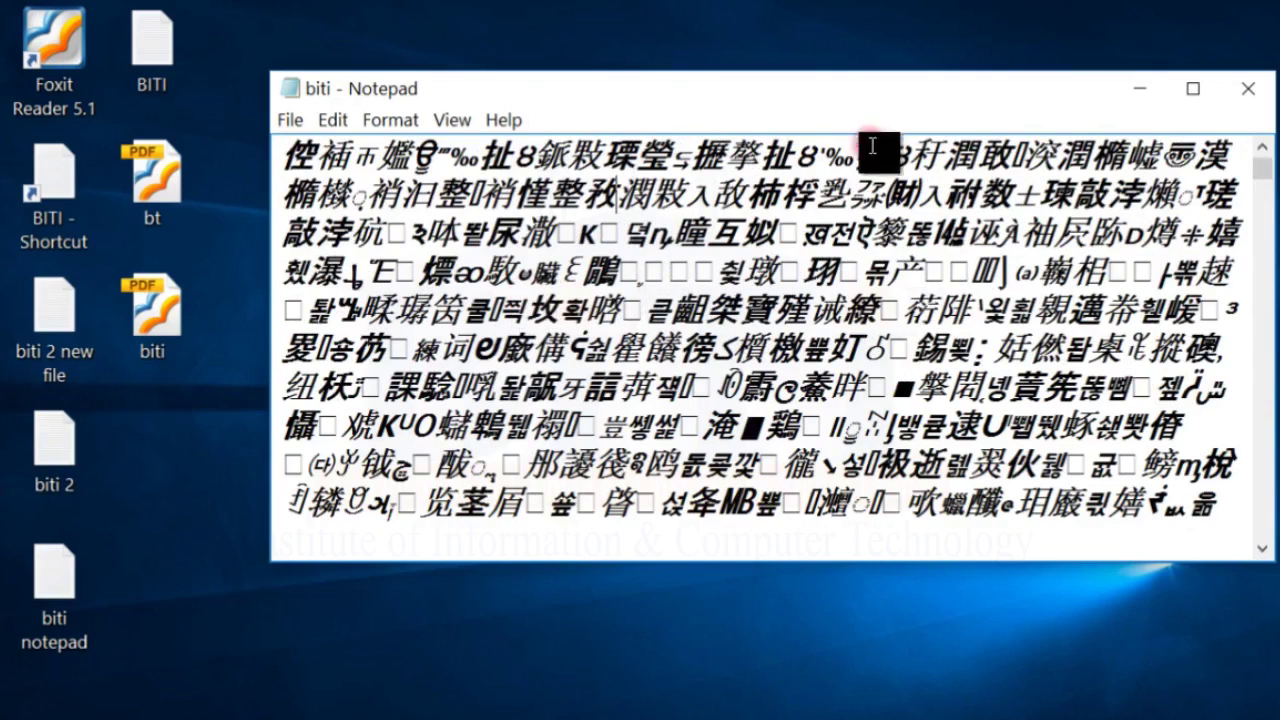
click(1248, 88)
Step: Refresh the desktop, and enter "this is my notepad file" in a new Notepad document
right_click(463, 147)
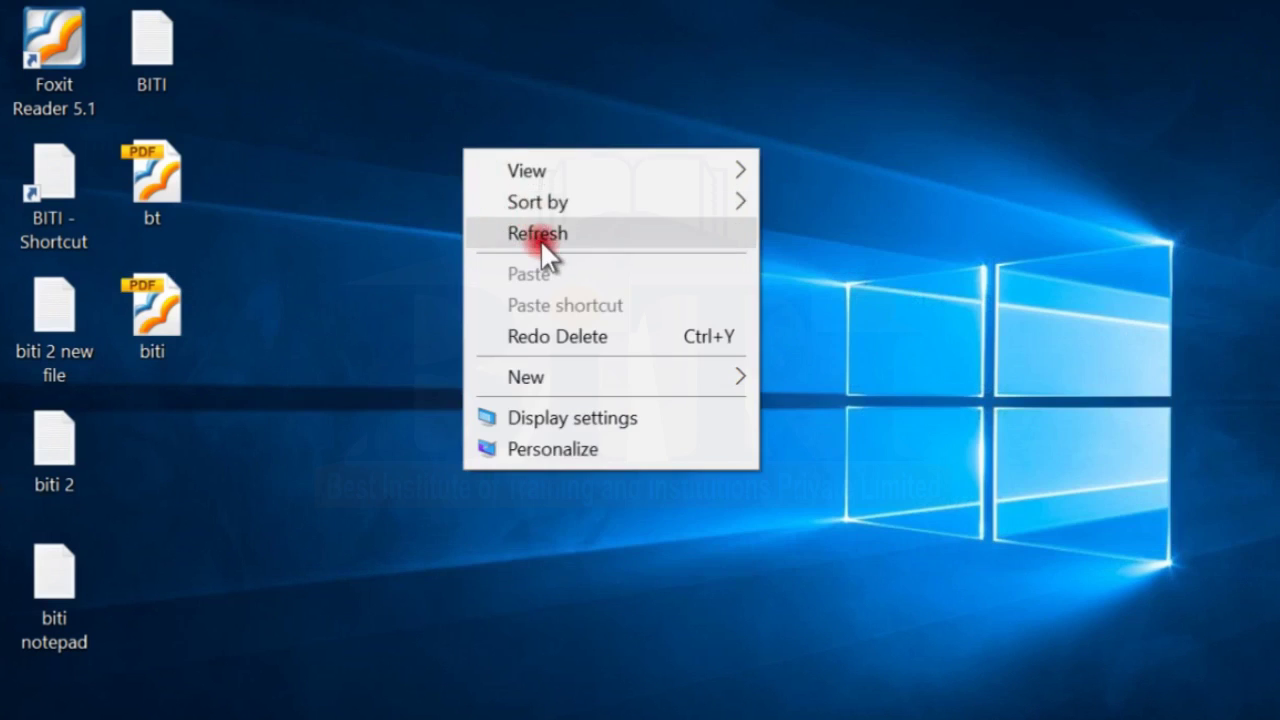
click(540, 239)
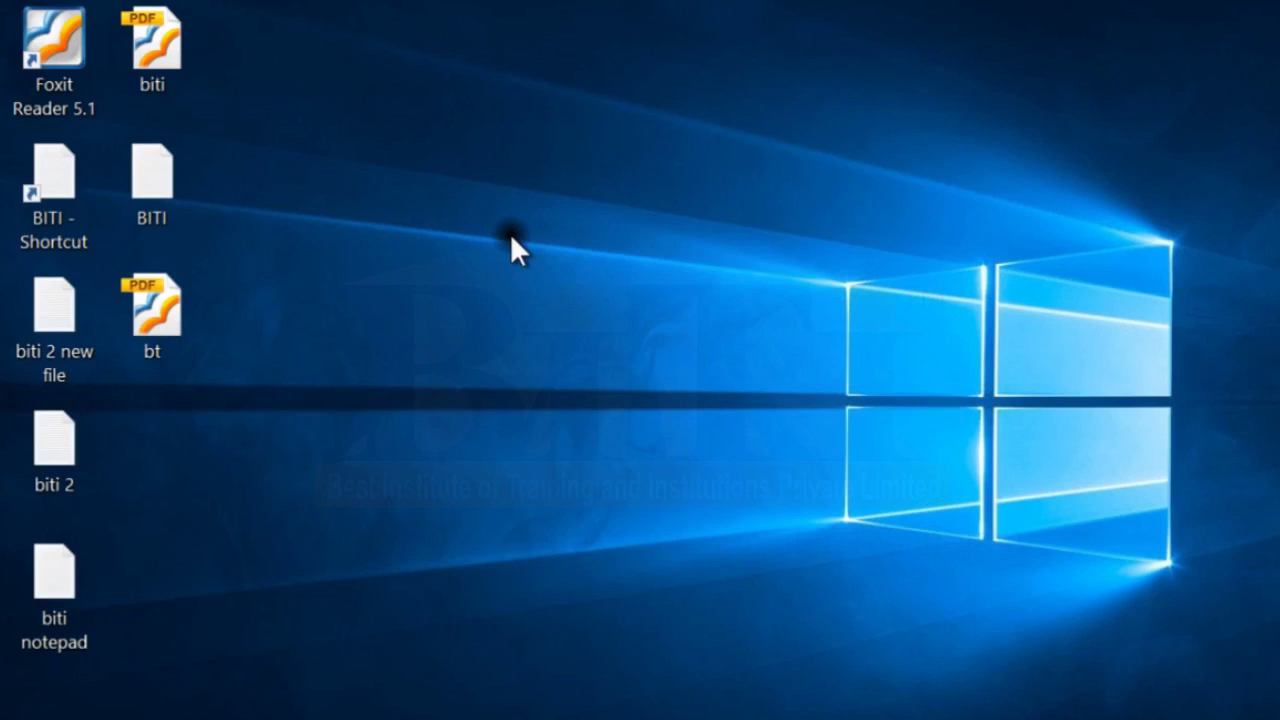
key(super+r)
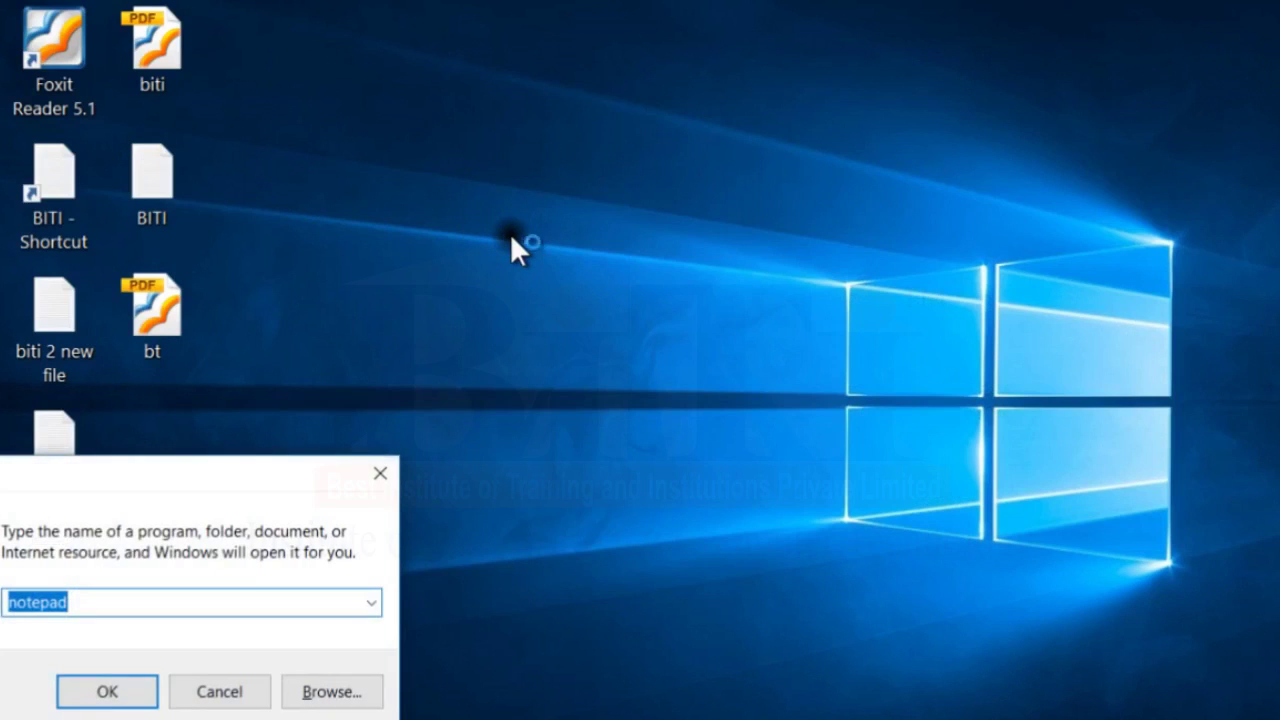
key(Return)
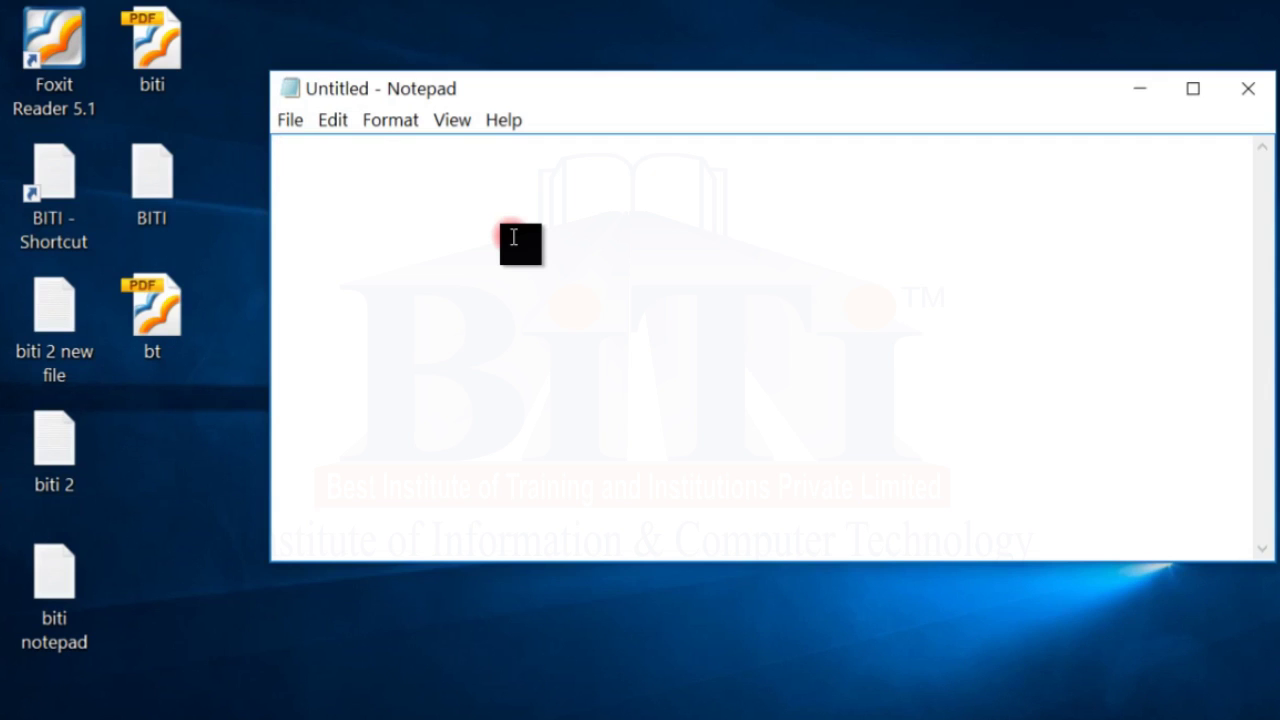
text(this is my notepad file)
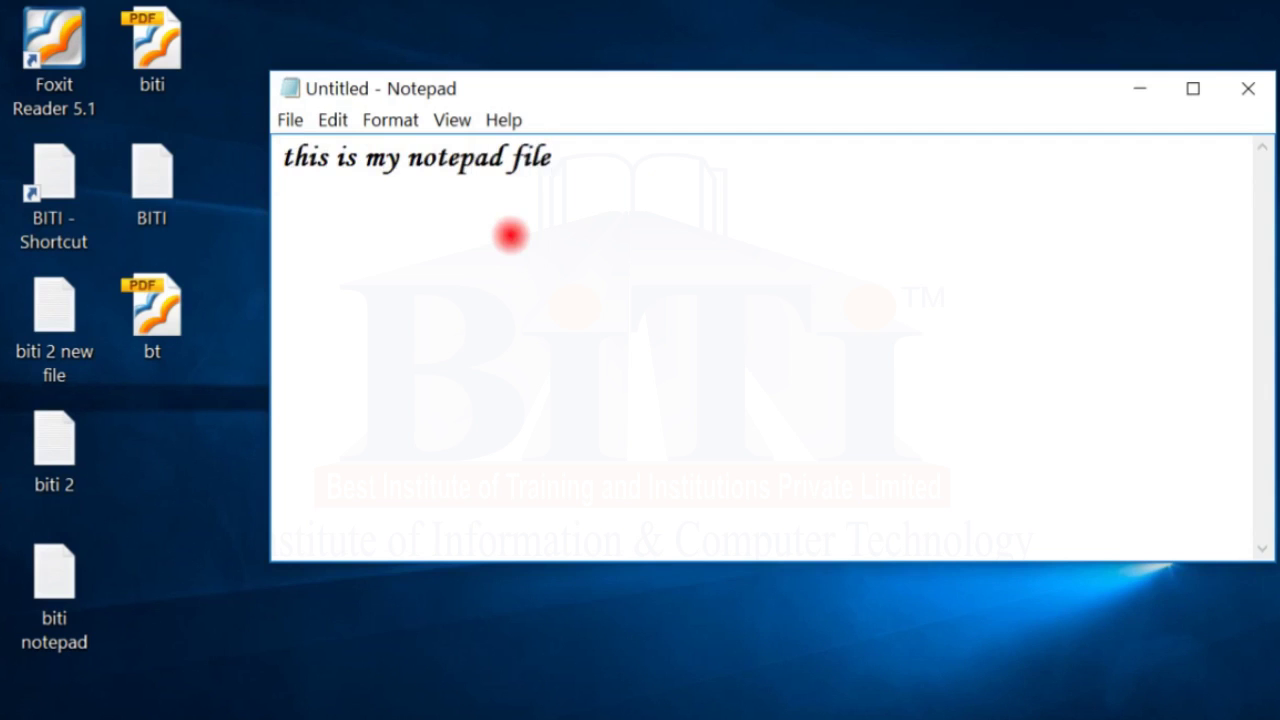
Step: Save the document to the Desktop under the person's first name with the .jpg extension, and select the saved file on the desktop
key(ctrl+s)
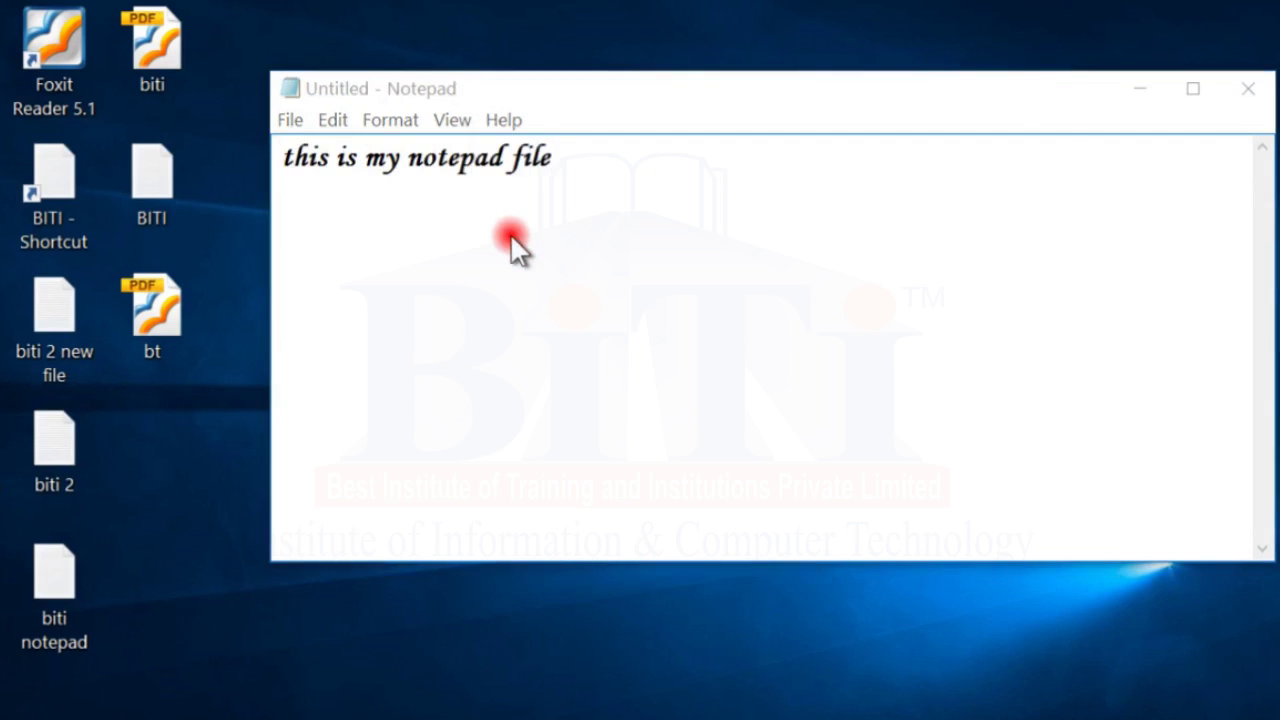
drag(527, 61, 569, 62)
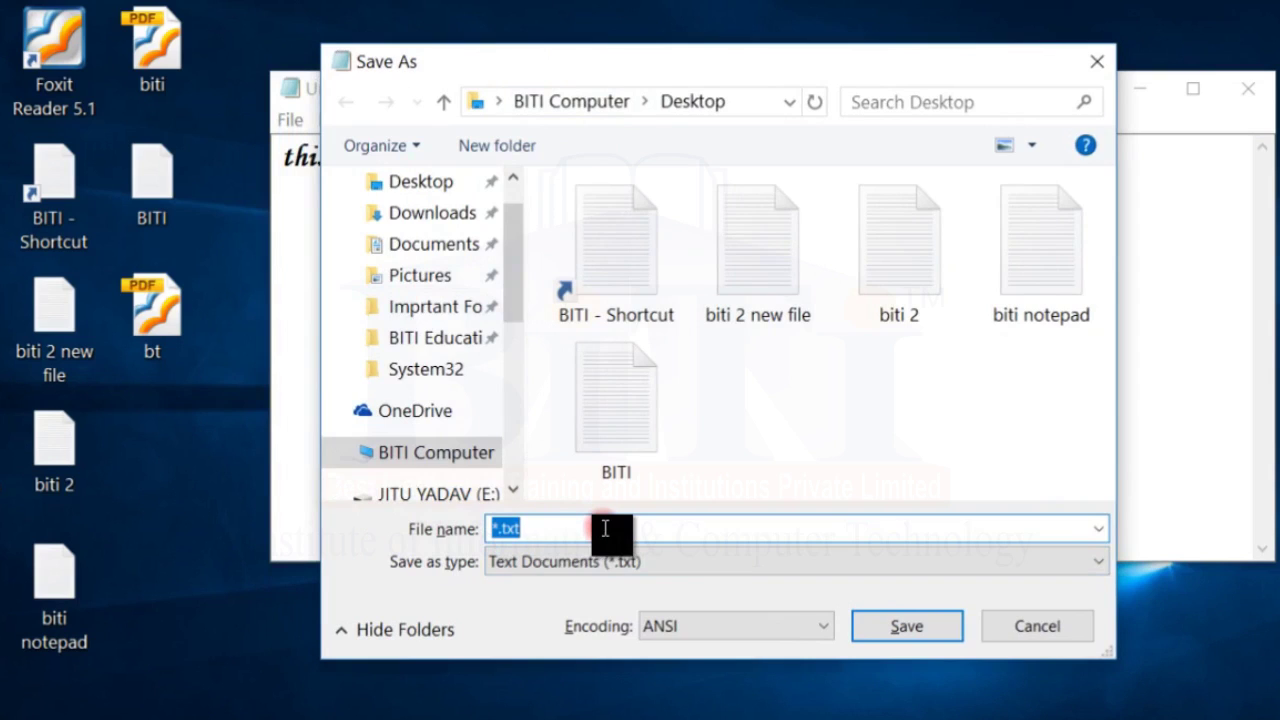
text(jitu.jpg)
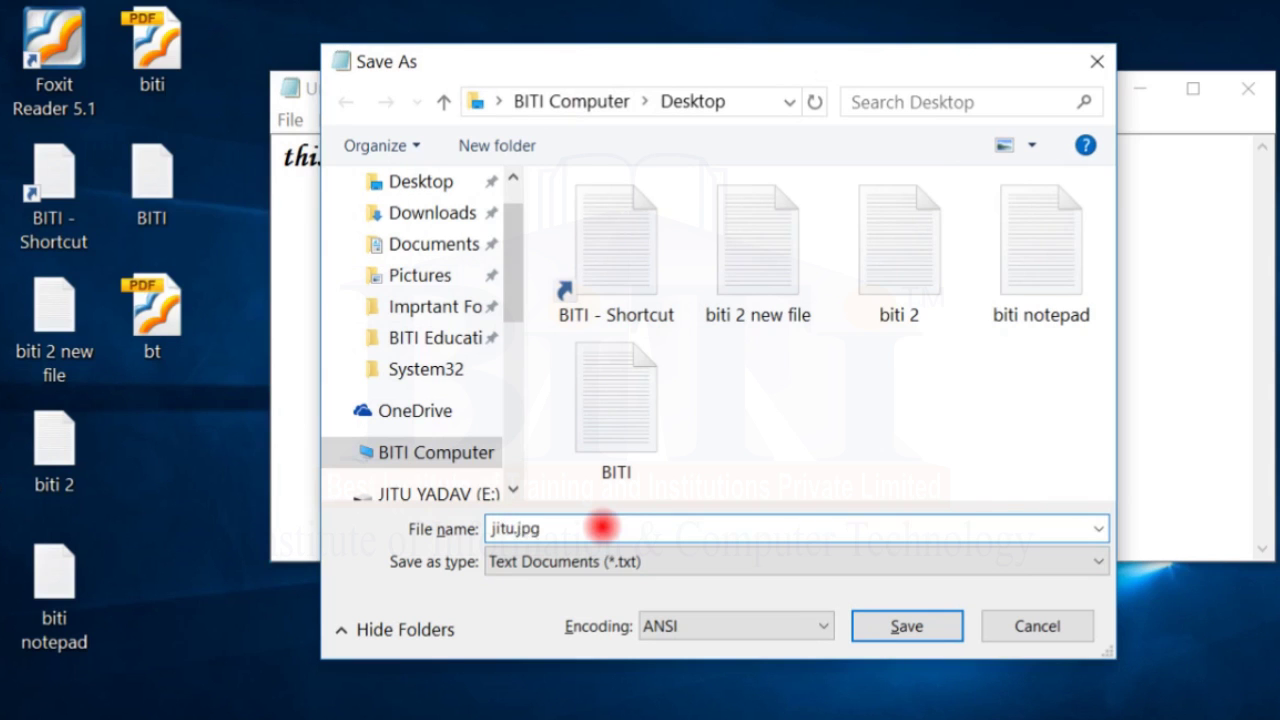
key(Return)
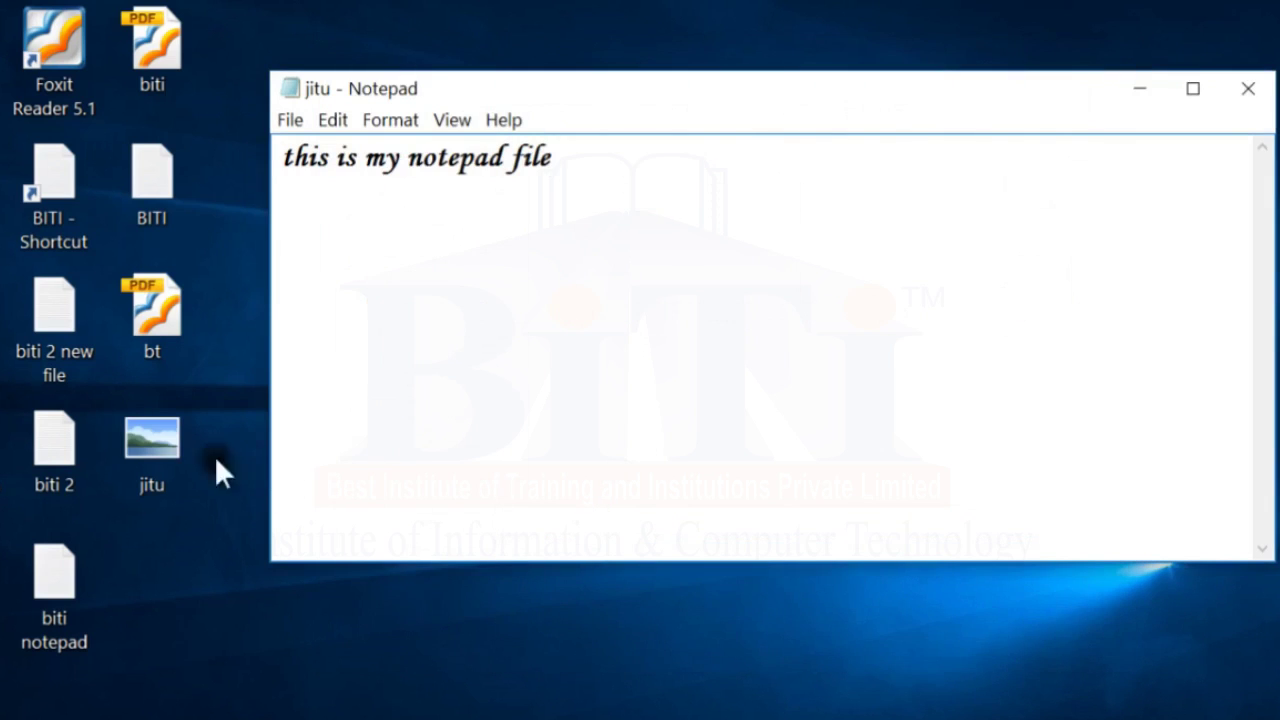
click(147, 447)
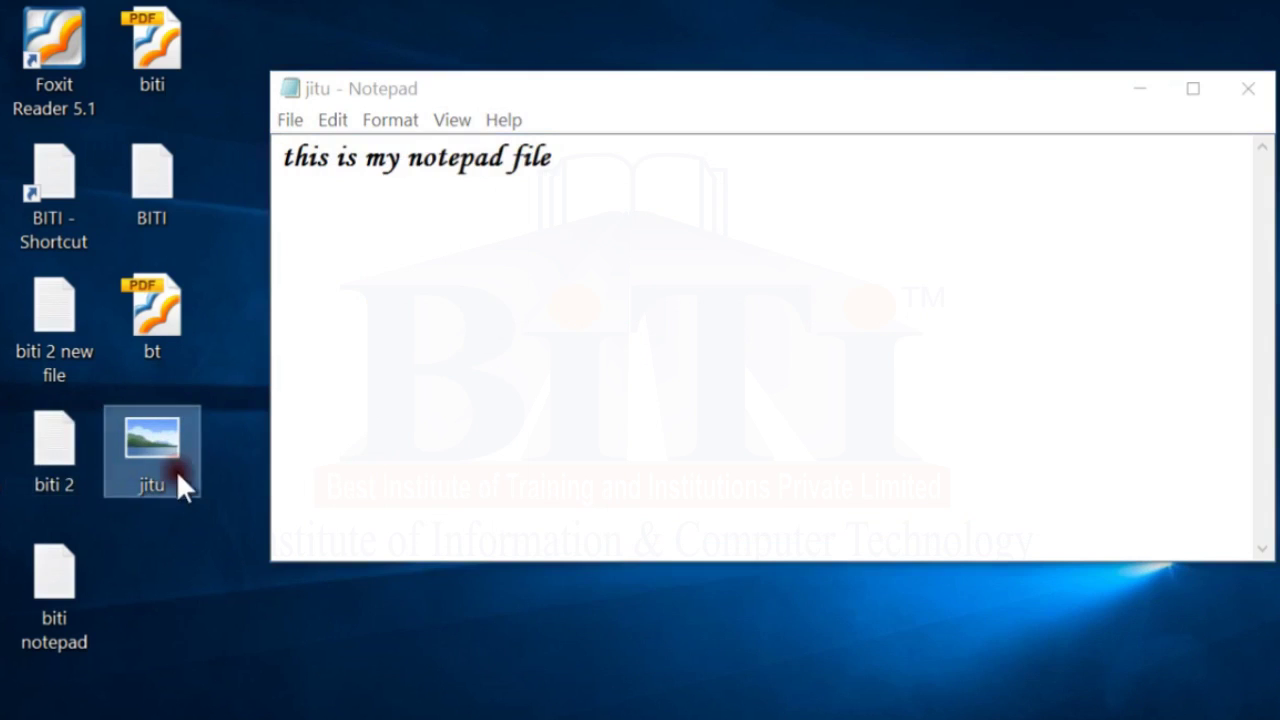
Step: Save a copy of the document to the Desktop under the person's first name with the .mp3 extension, and select the saved file
click(390, 92)
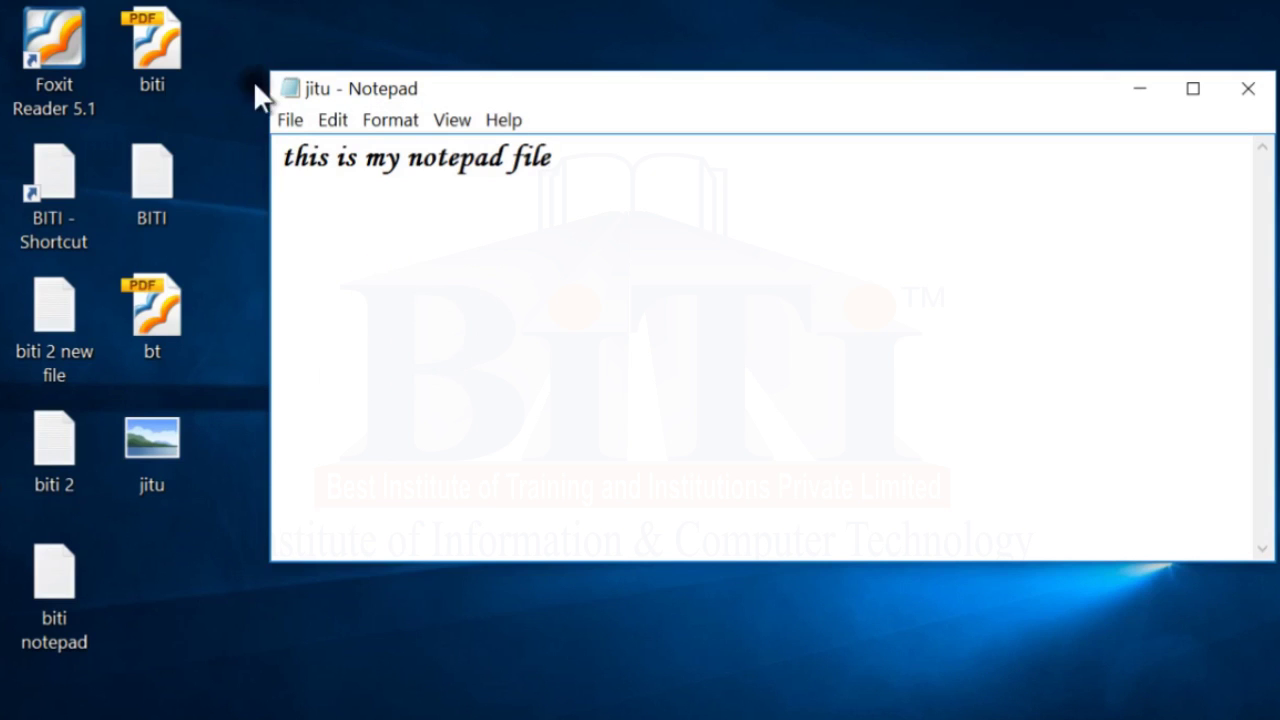
click(289, 121)
click(289, 121)
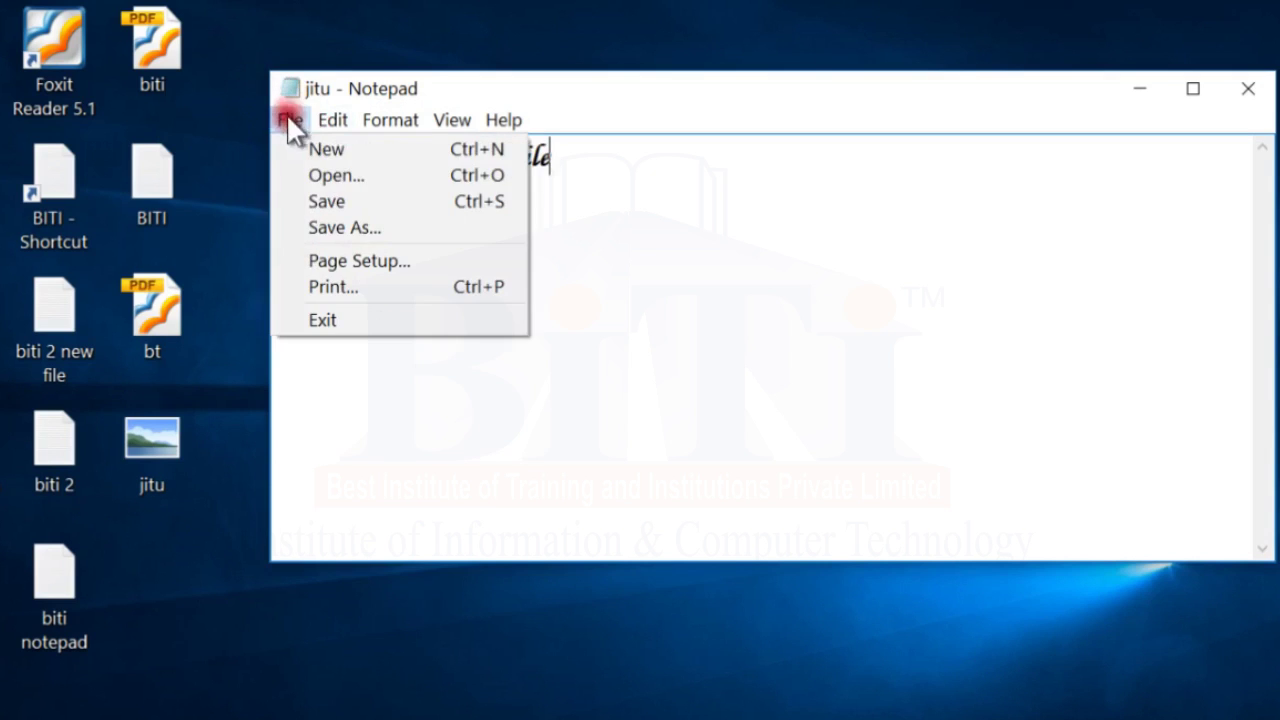
click(330, 228)
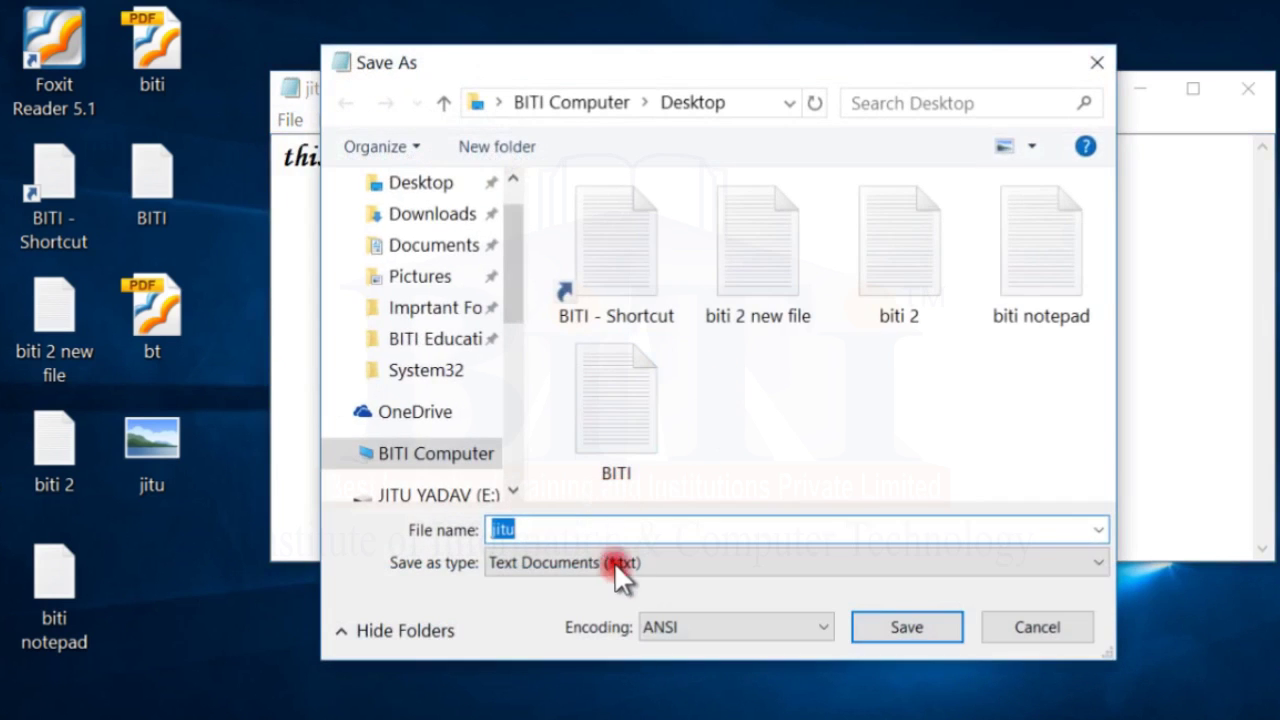
text(jitu)
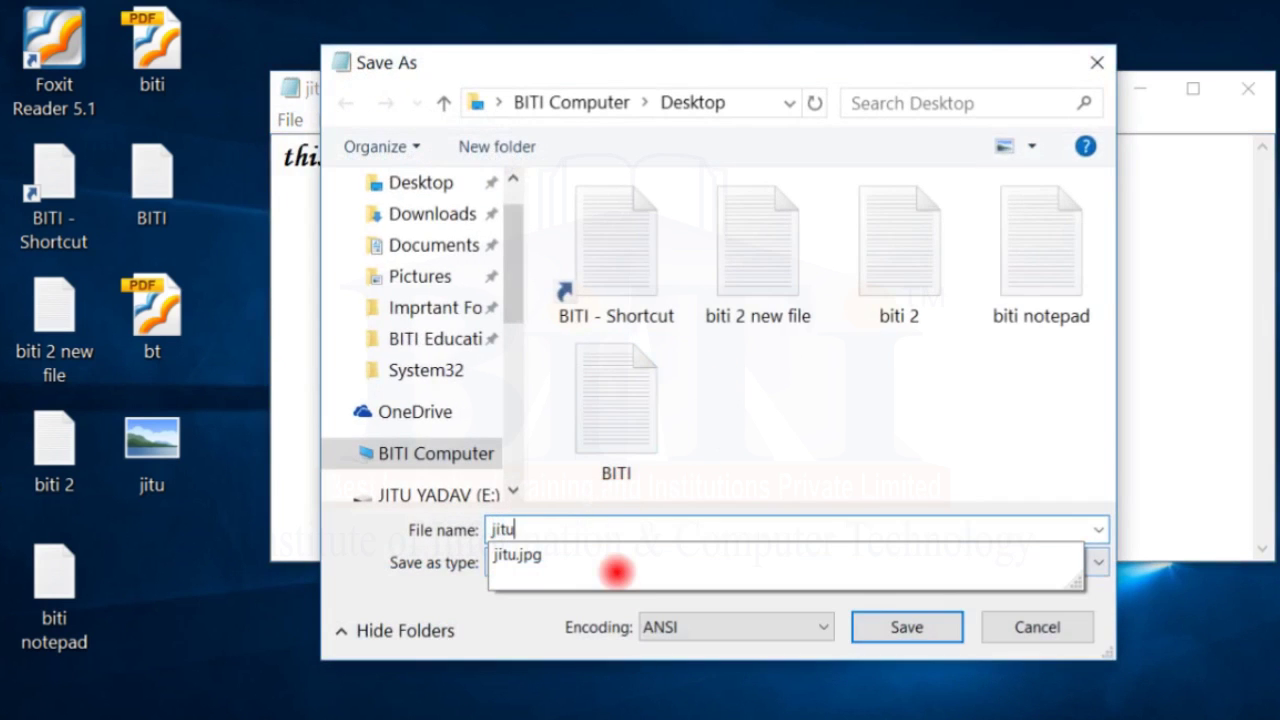
text(.mp3)
key(Return)
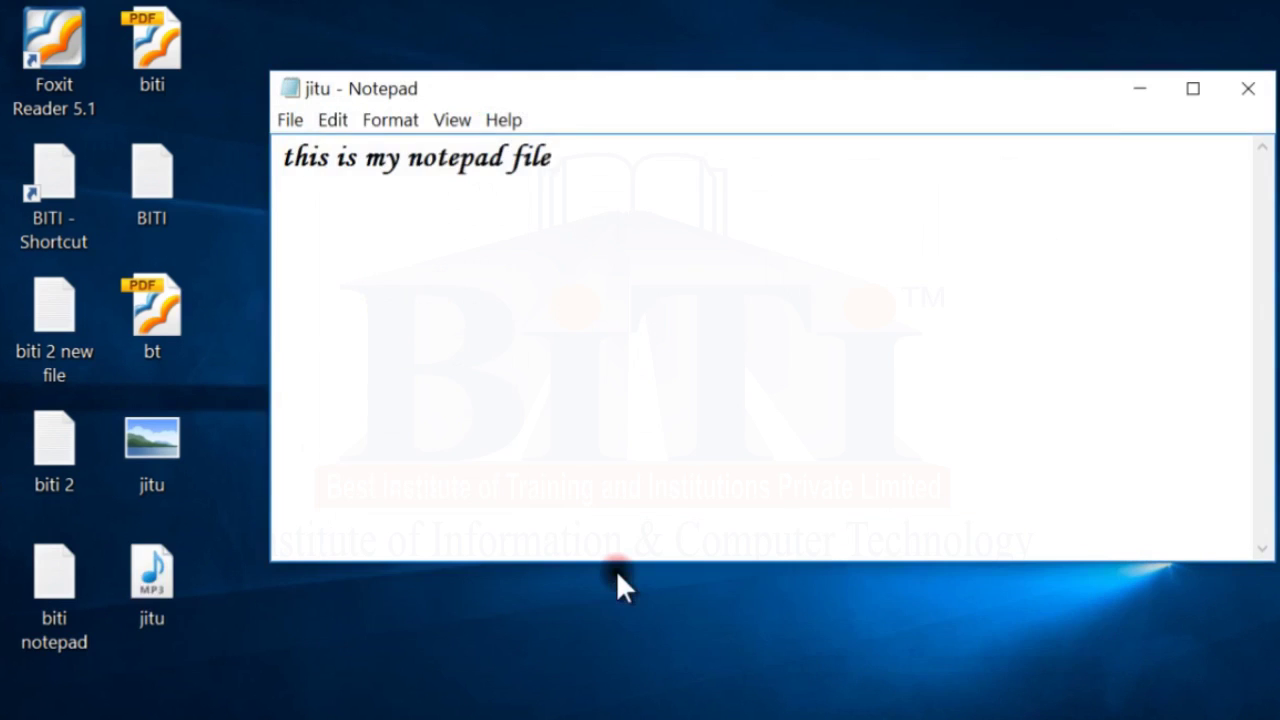
click(165, 582)
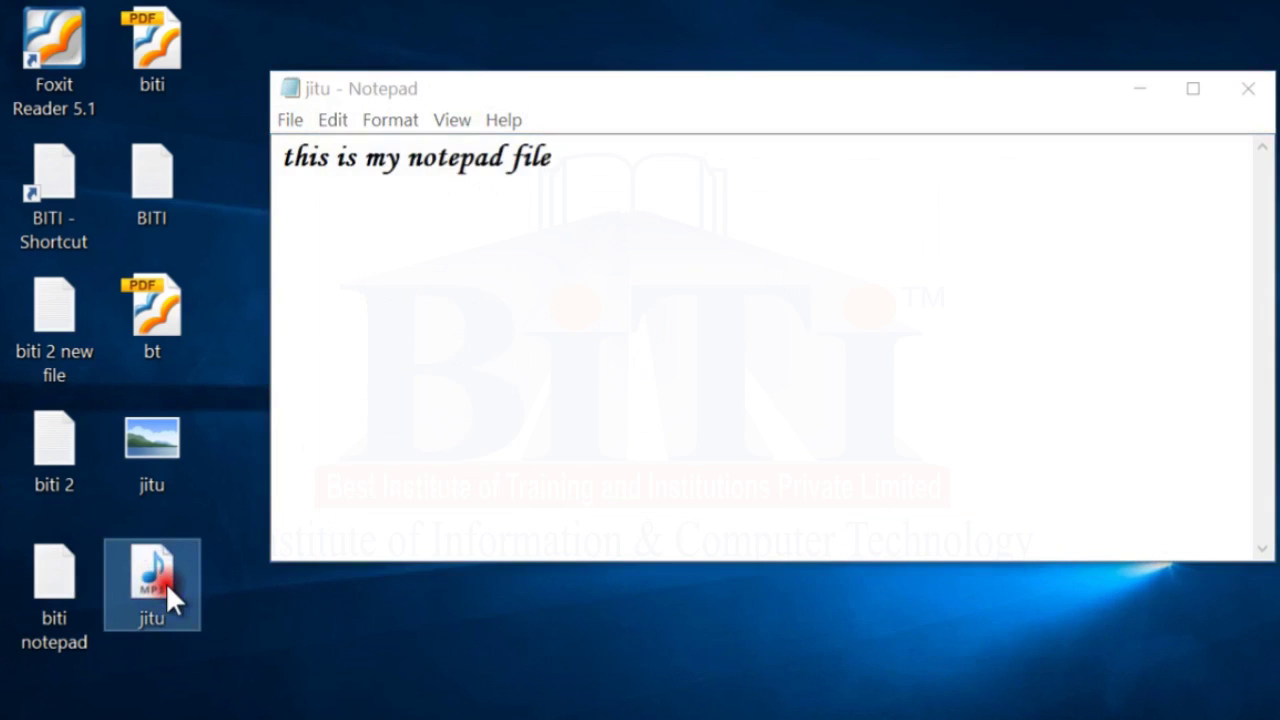
mouse_move(165, 582)
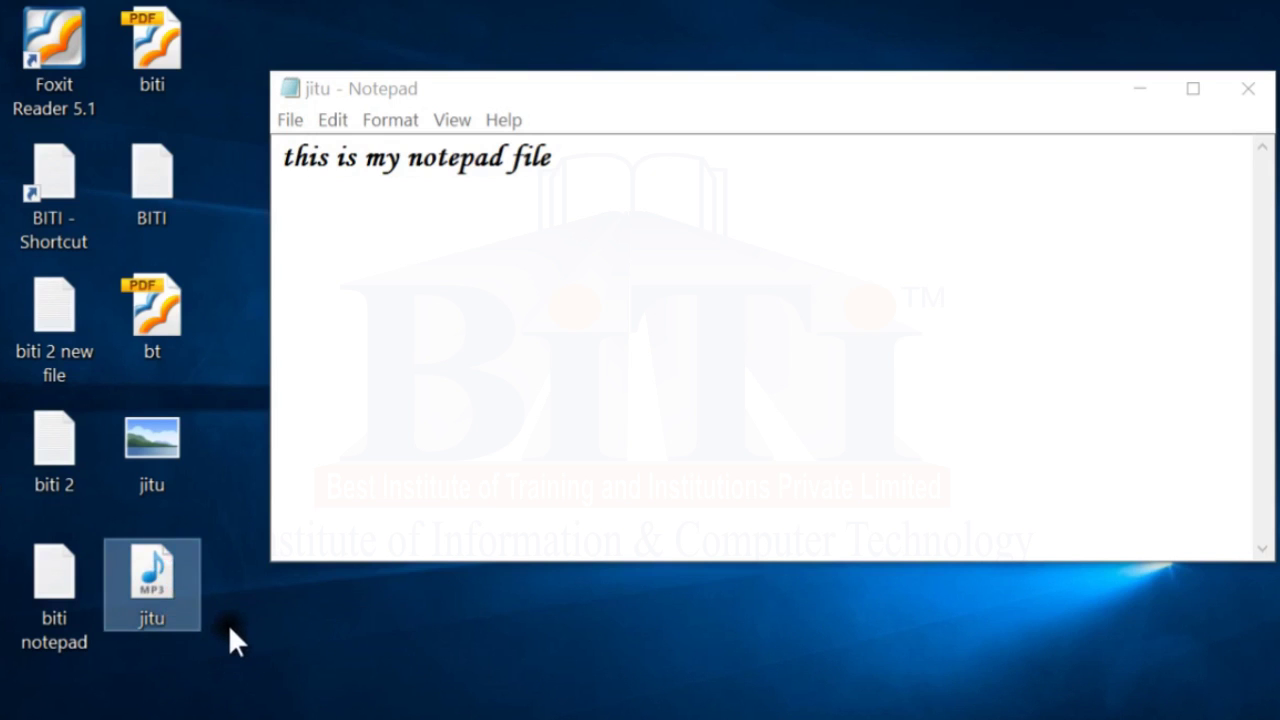
drag(232, 396, 146, 631)
click(279, 638)
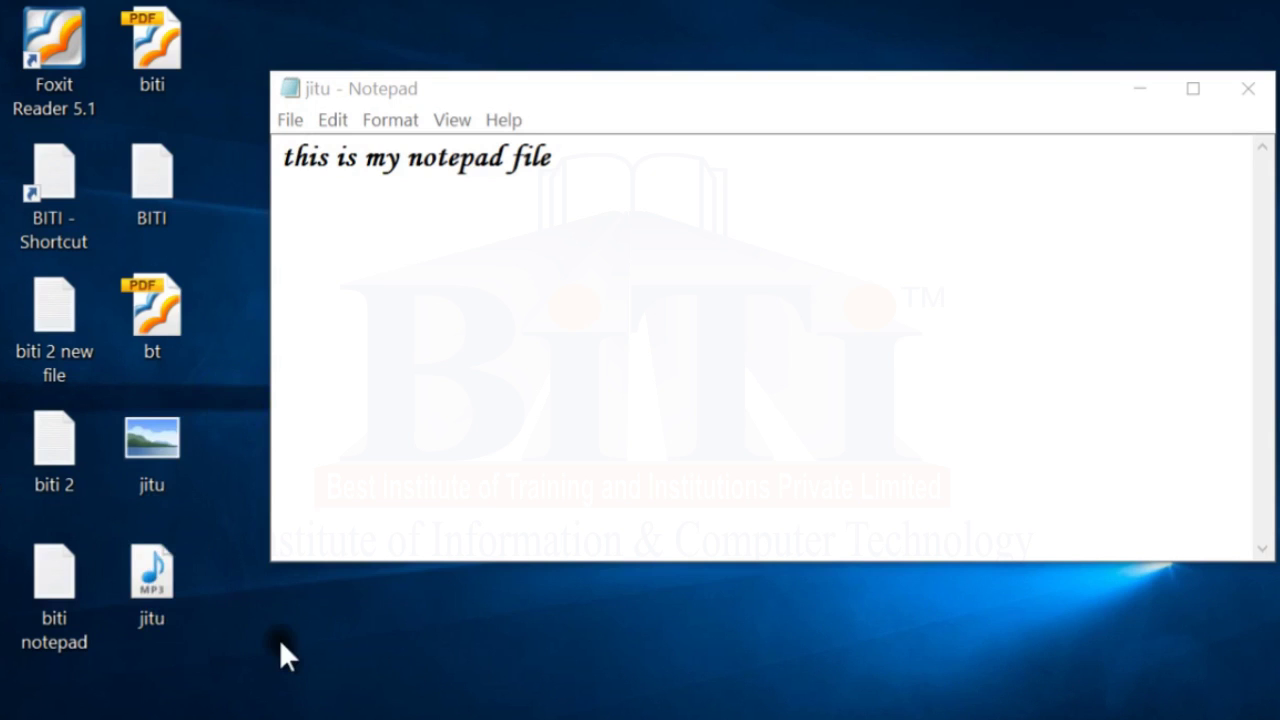
Step: Save another copy to the Desktop under the person's first name with the .html extension, and select the saved file
click(502, 242)
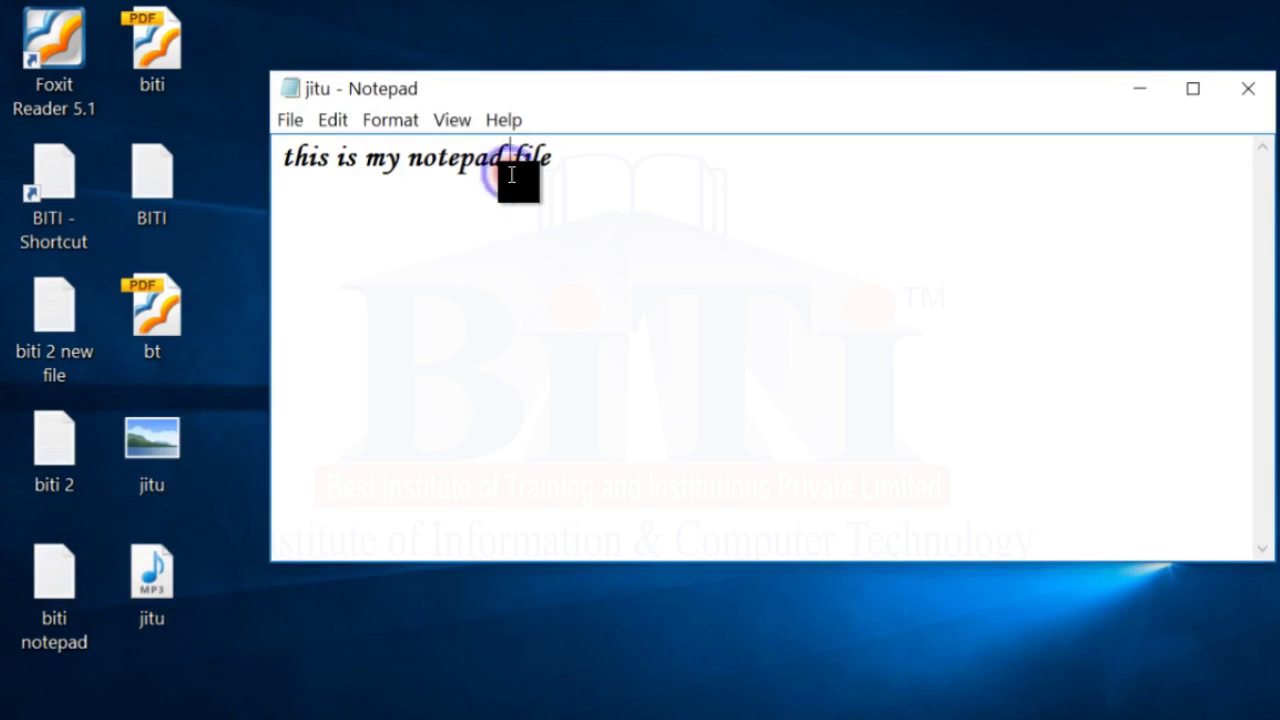
click(290, 119)
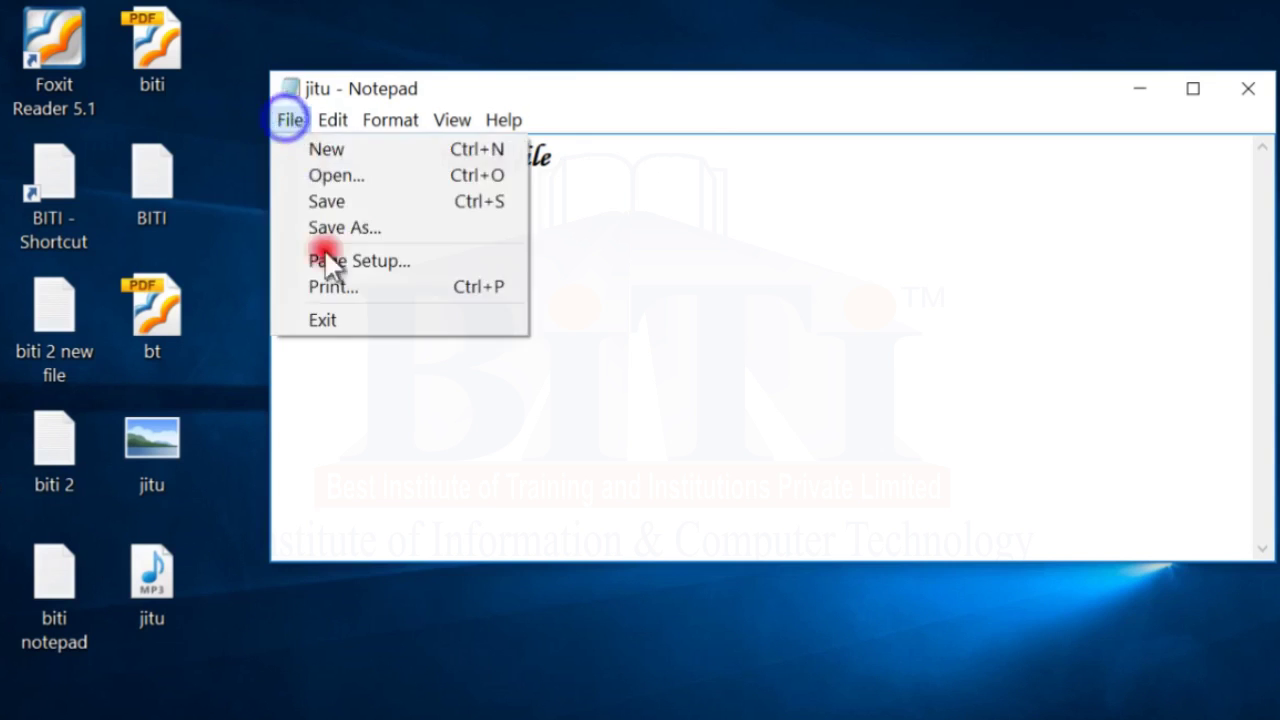
click(332, 229)
text(jitu.)
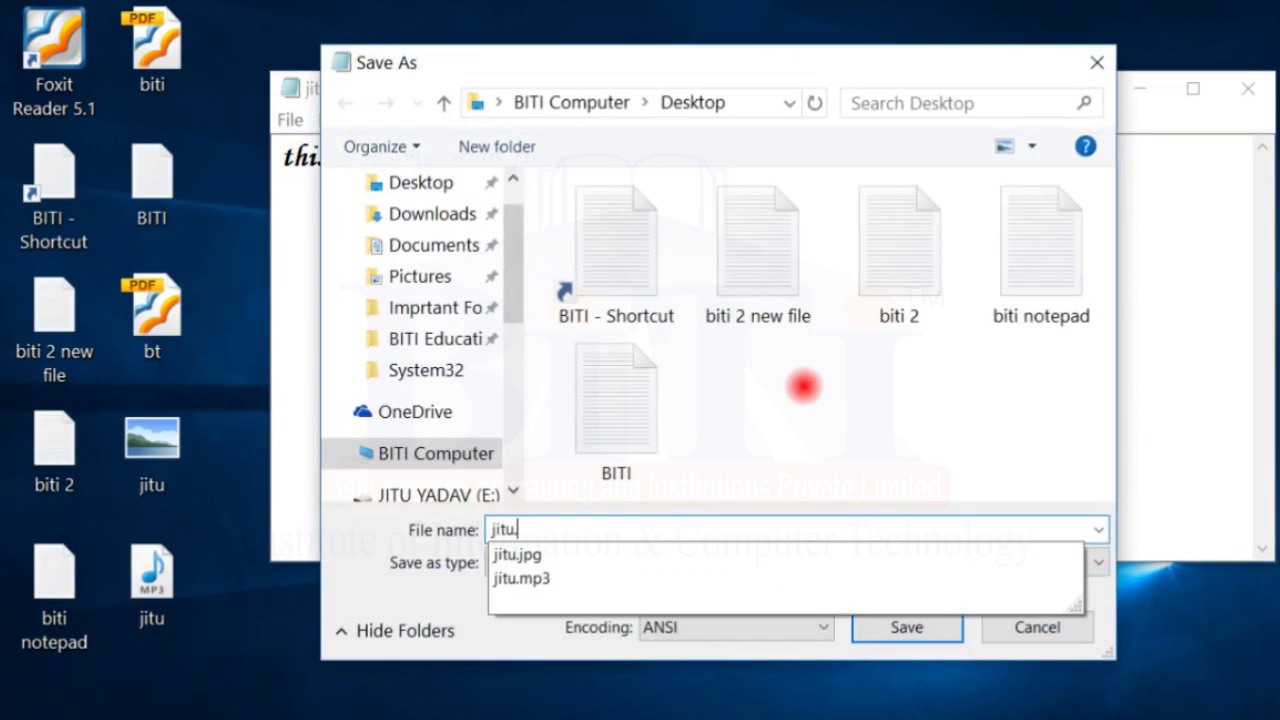
text(html)
key(Return)
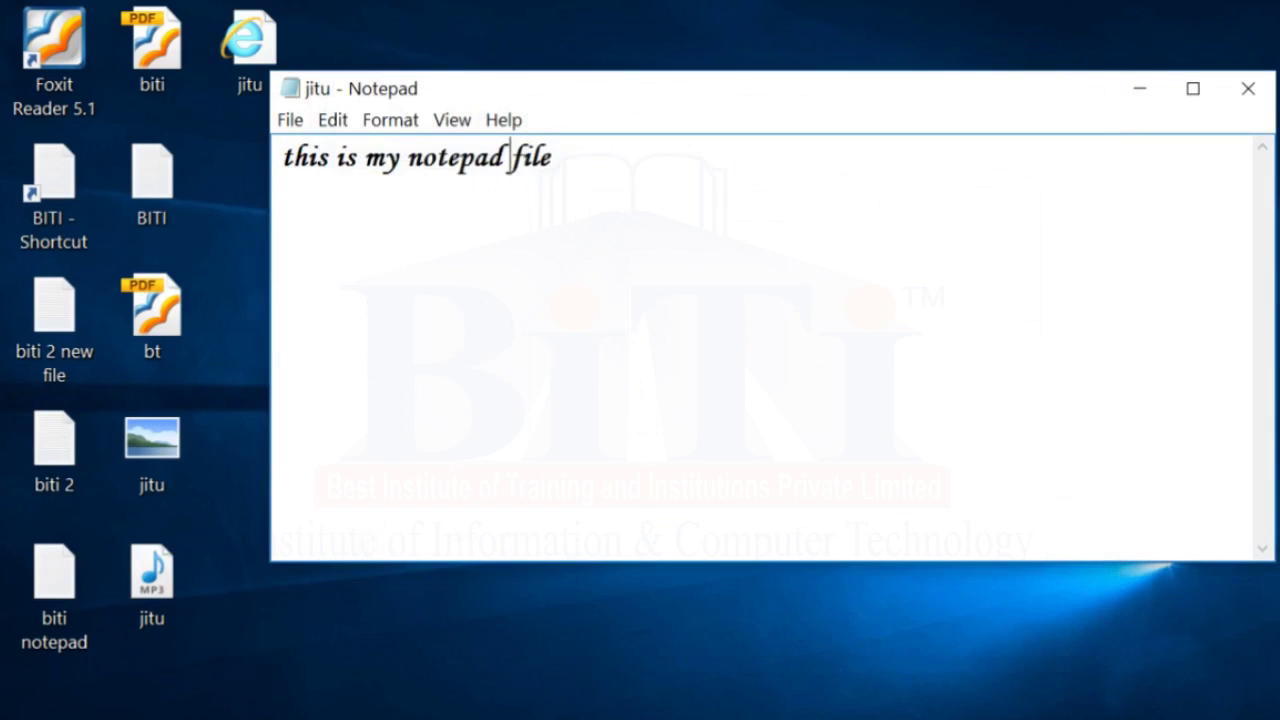
click(251, 42)
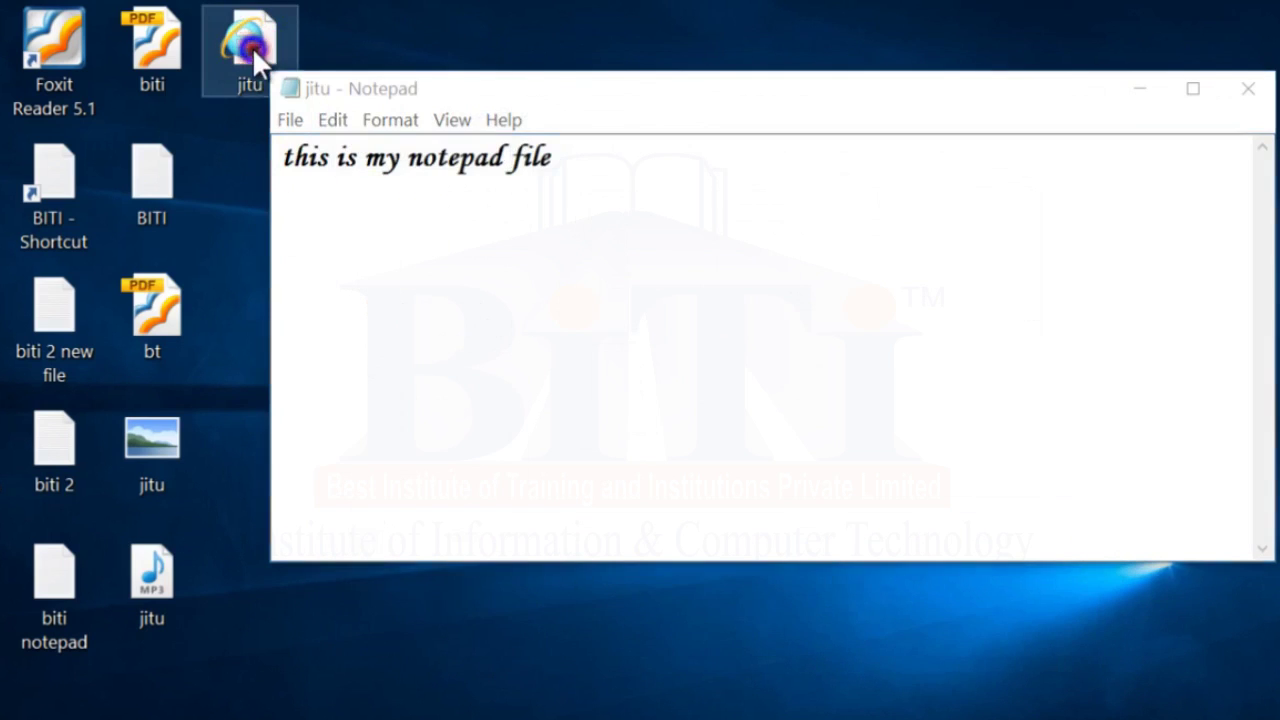
Step: Save the document to the Desktop under the person's first name followed by .c, and select the saved file among the desktop icons
click(437, 208)
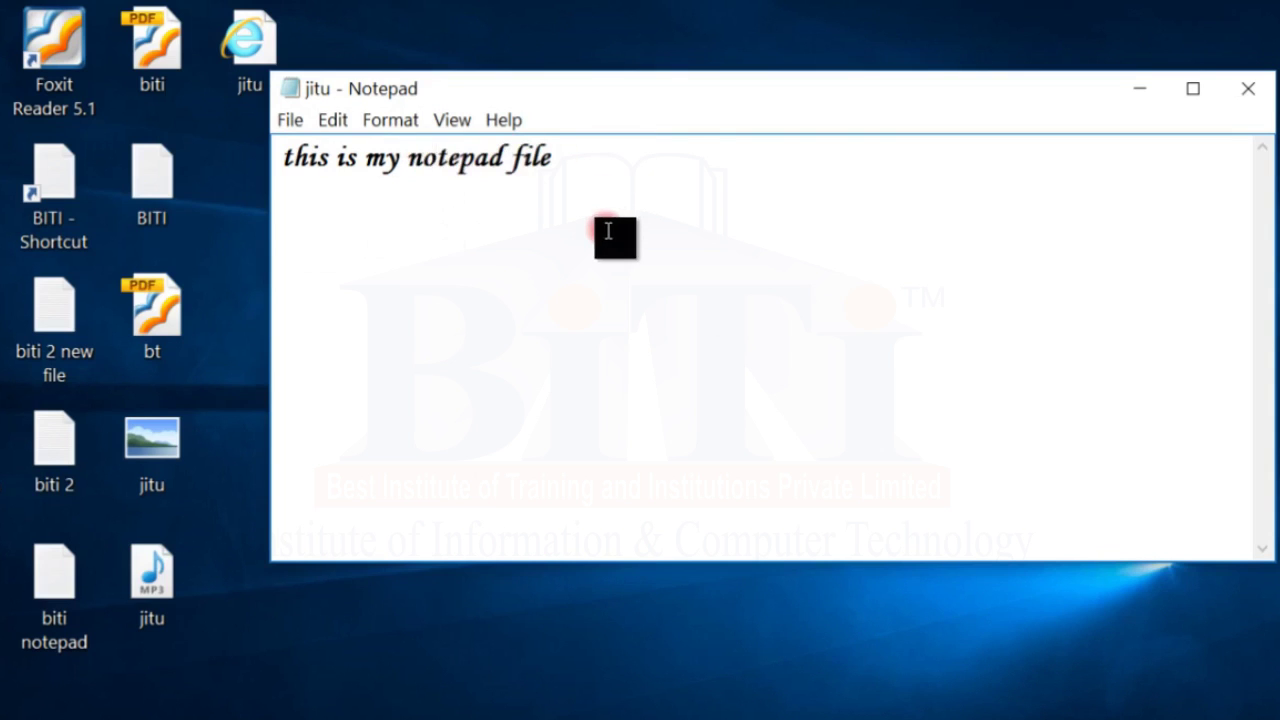
triple_click(630, 164)
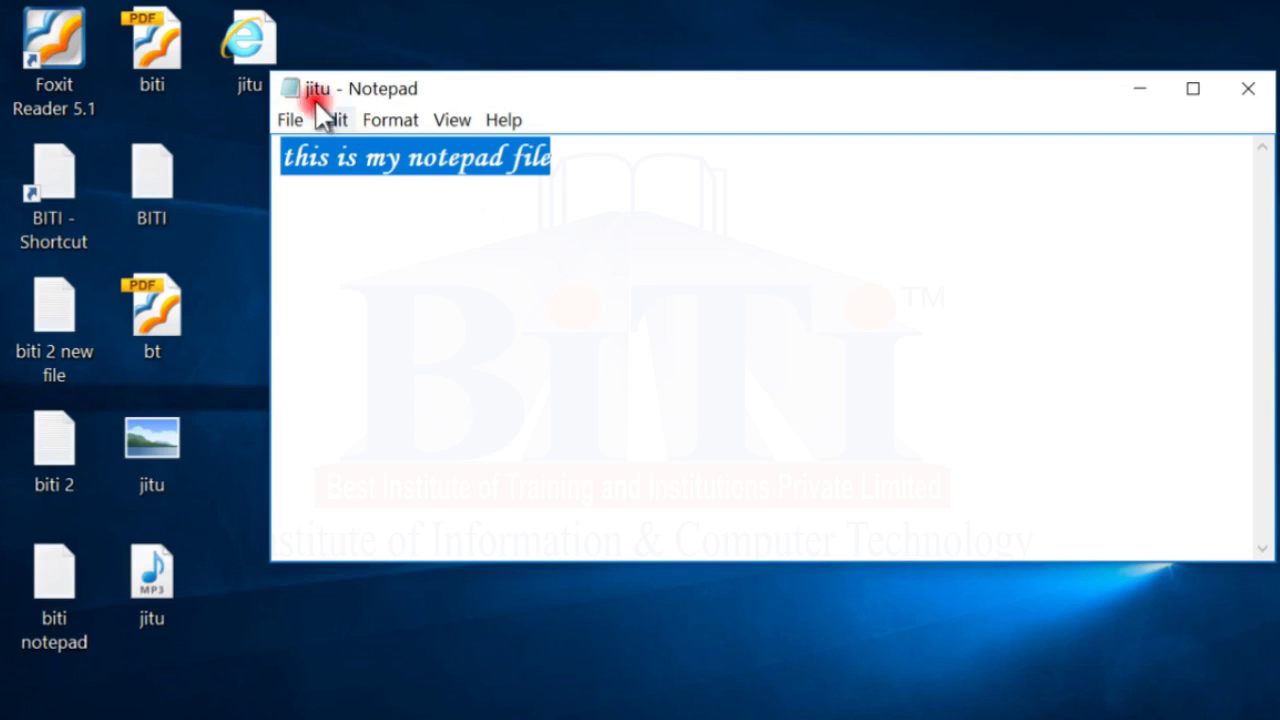
click(292, 119)
click(316, 226)
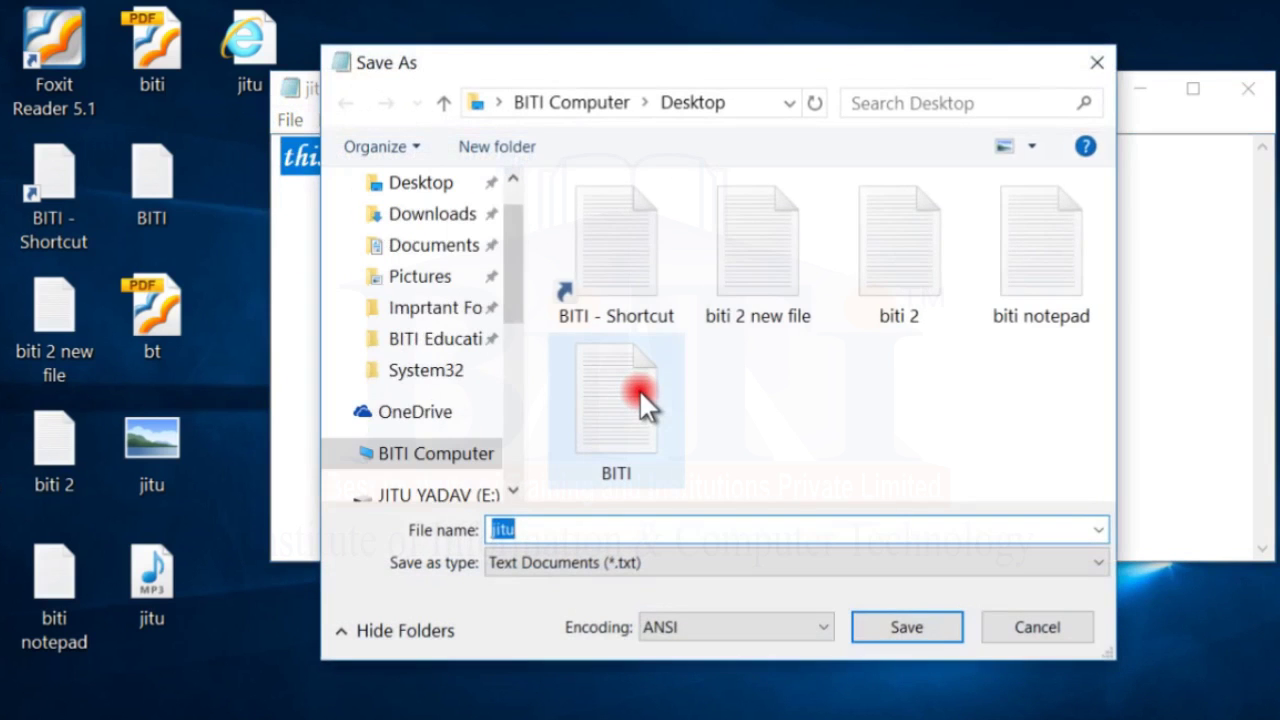
key(End)
text(.c)
key(Return)
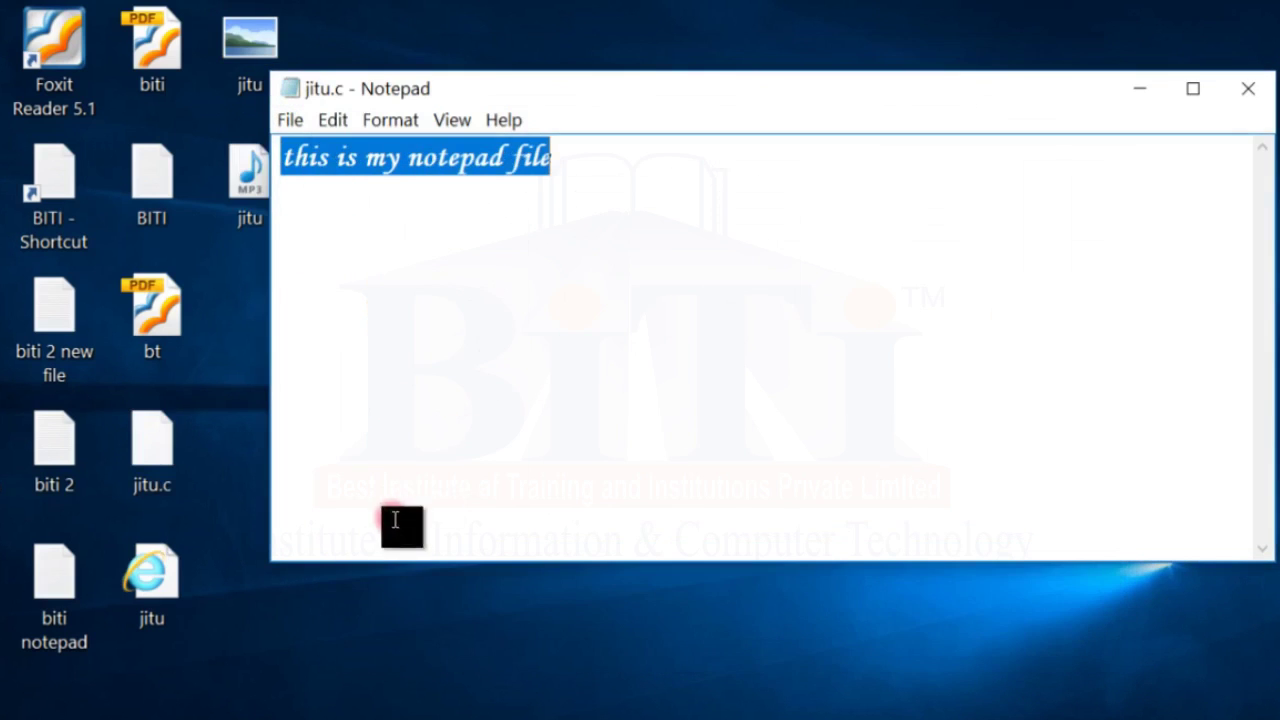
click(158, 444)
drag(233, 630, 69, 75)
click(349, 650)
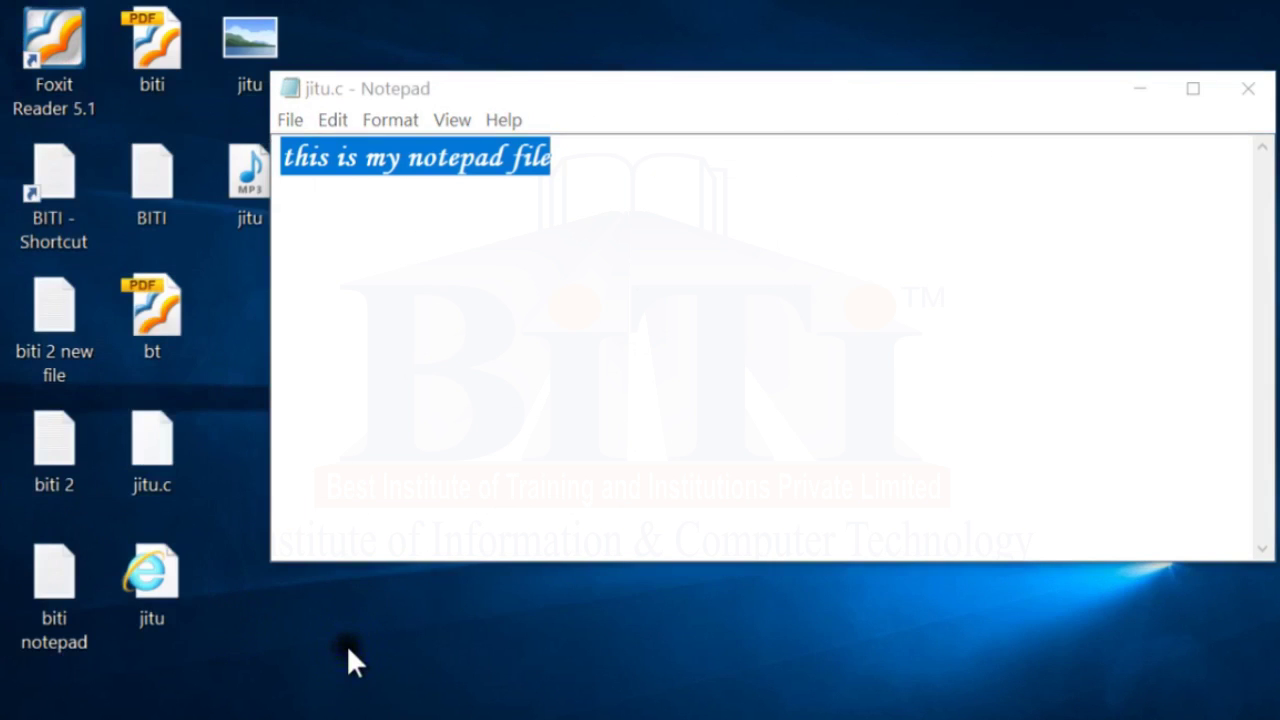